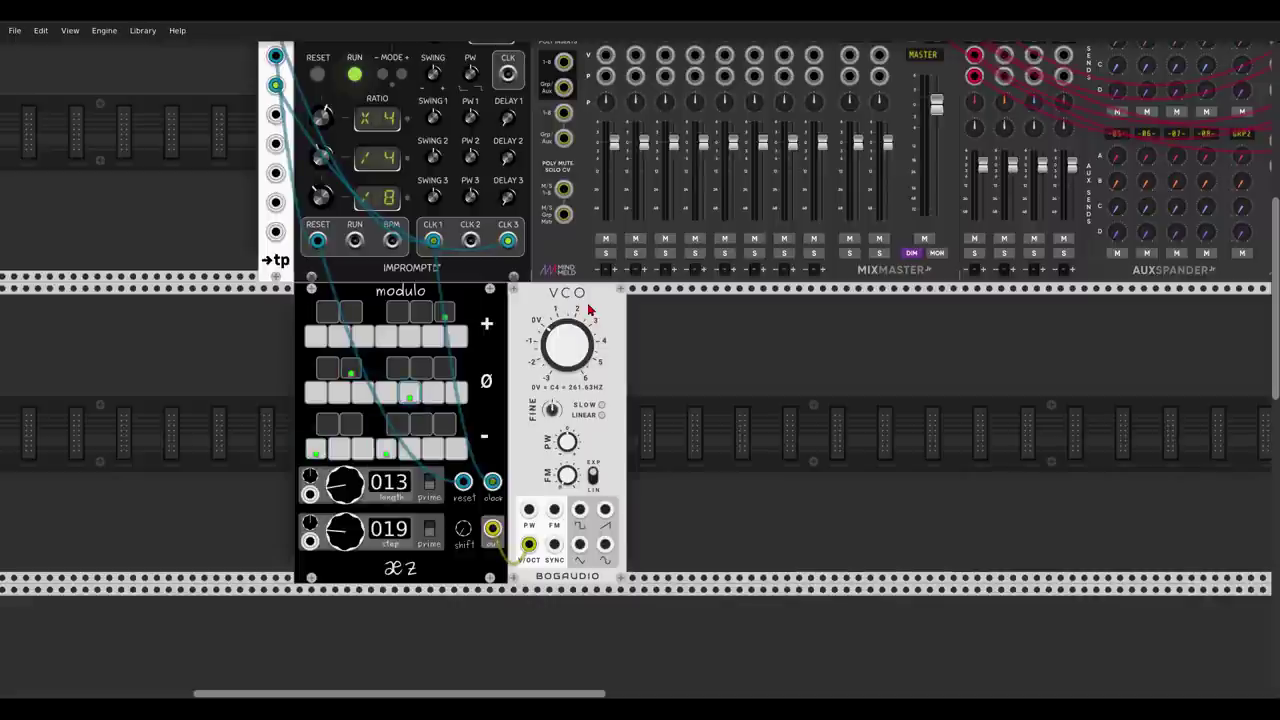
# Audition the VCO's sine output through the left input of MixMaster channel 1, and unplug it again.
pyautogui.moveTo(604, 544); pyautogui.dragTo(605, 101)
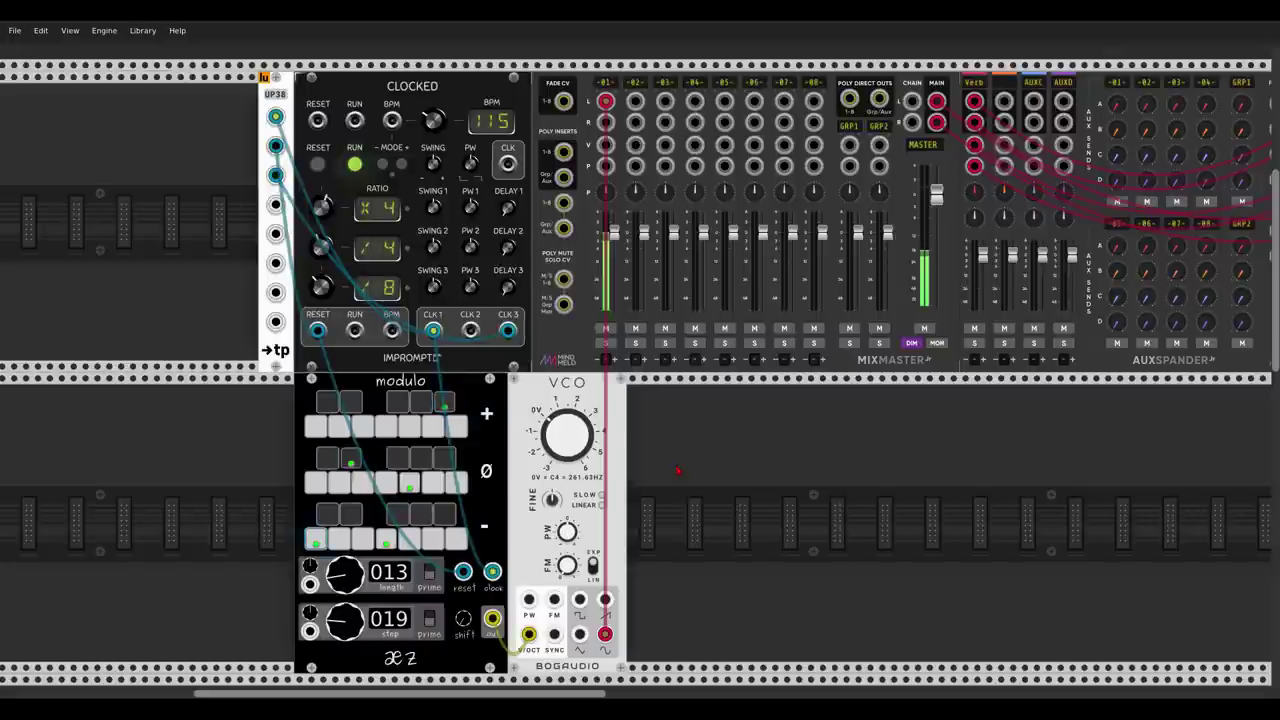
pyautogui.moveTo(606, 101); pyautogui.dragTo(643, 232)
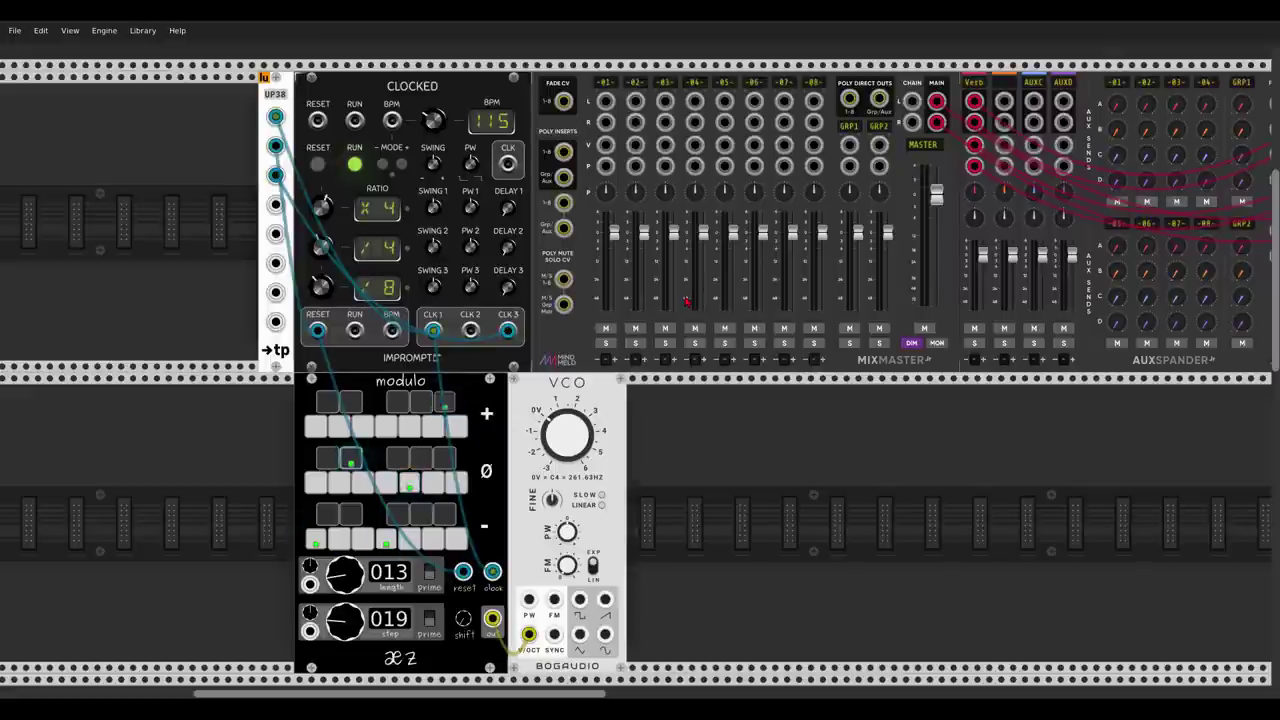
# Search the module browser for "fold" and add the Re-Fold wavefolder directly beside the VCO.
pyautogui.rightClick(737, 437)
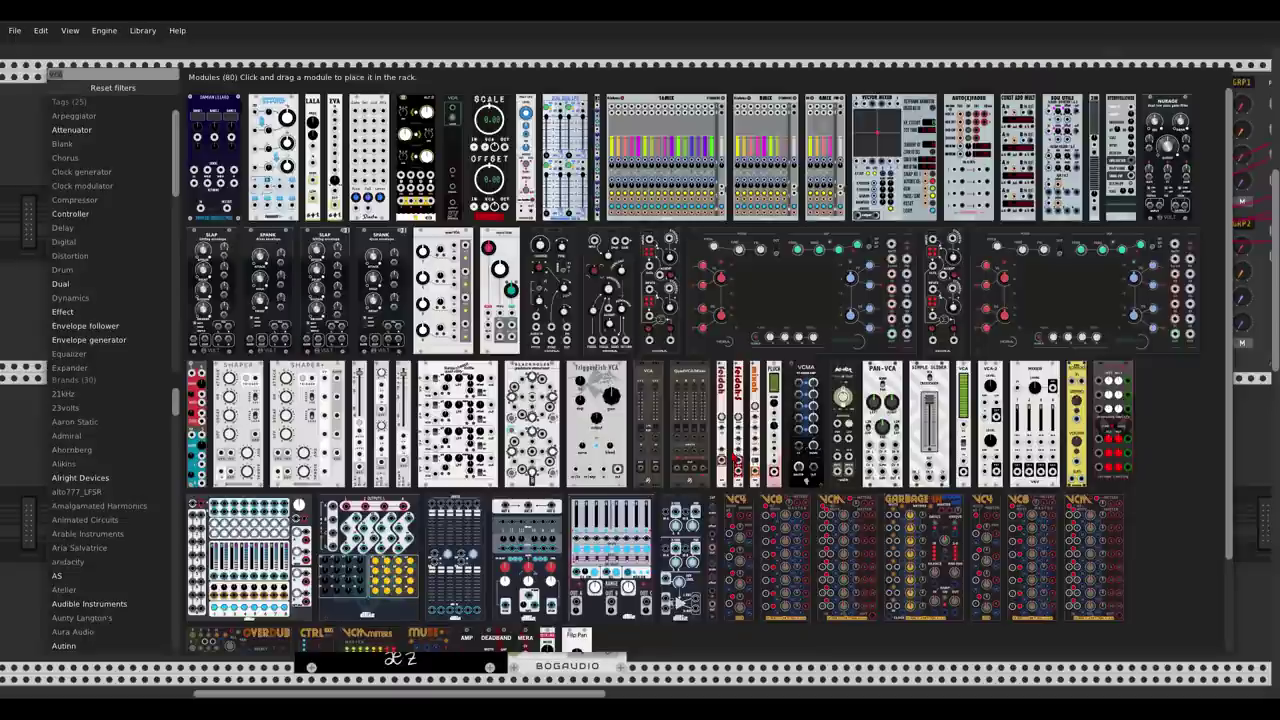
pyautogui.write('fold')
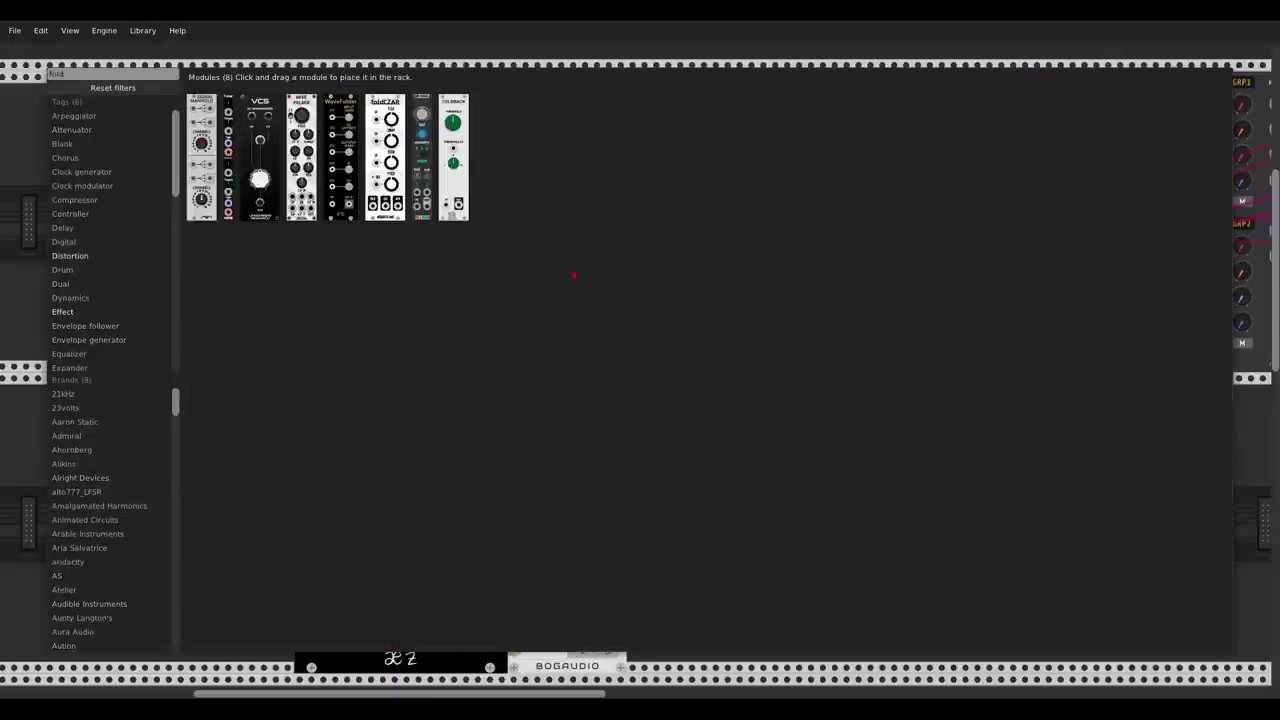
pyautogui.click(422, 155)
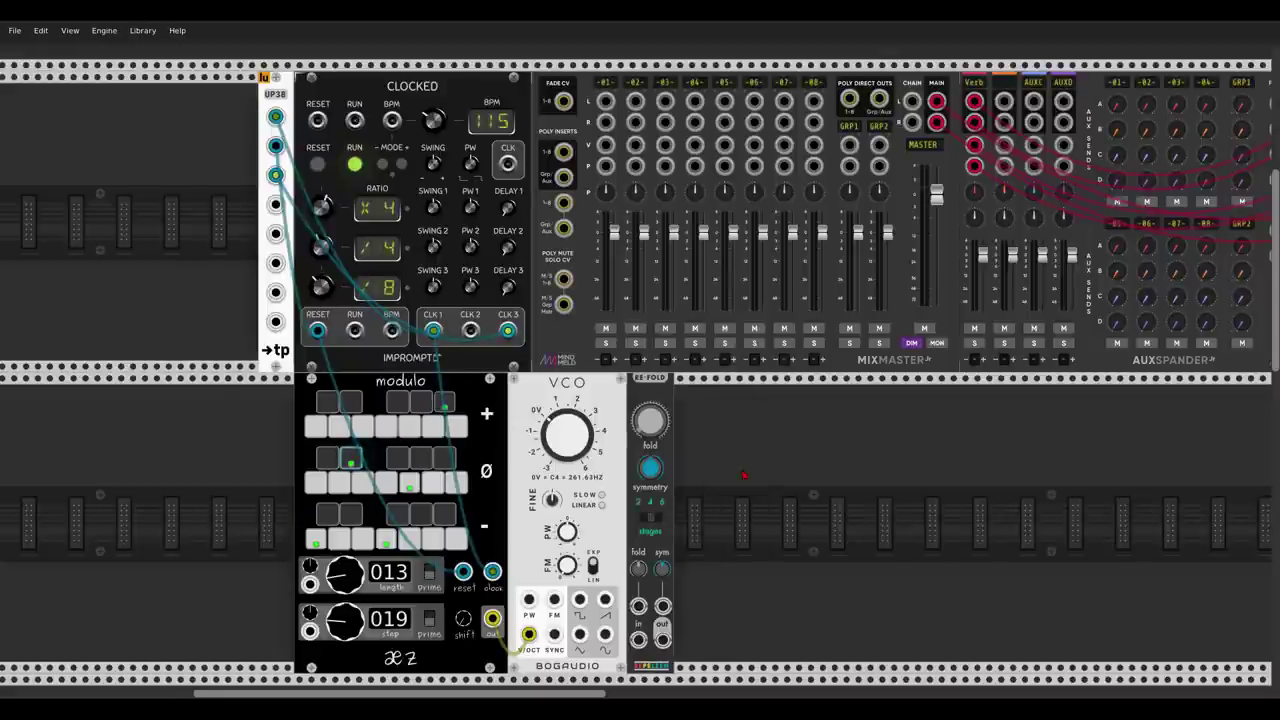
# Patch the VCO's sine output into Re-Fold's input and Re-Fold's output into MixMaster channel 1.
pyautogui.scroll(-1, 743, 475)
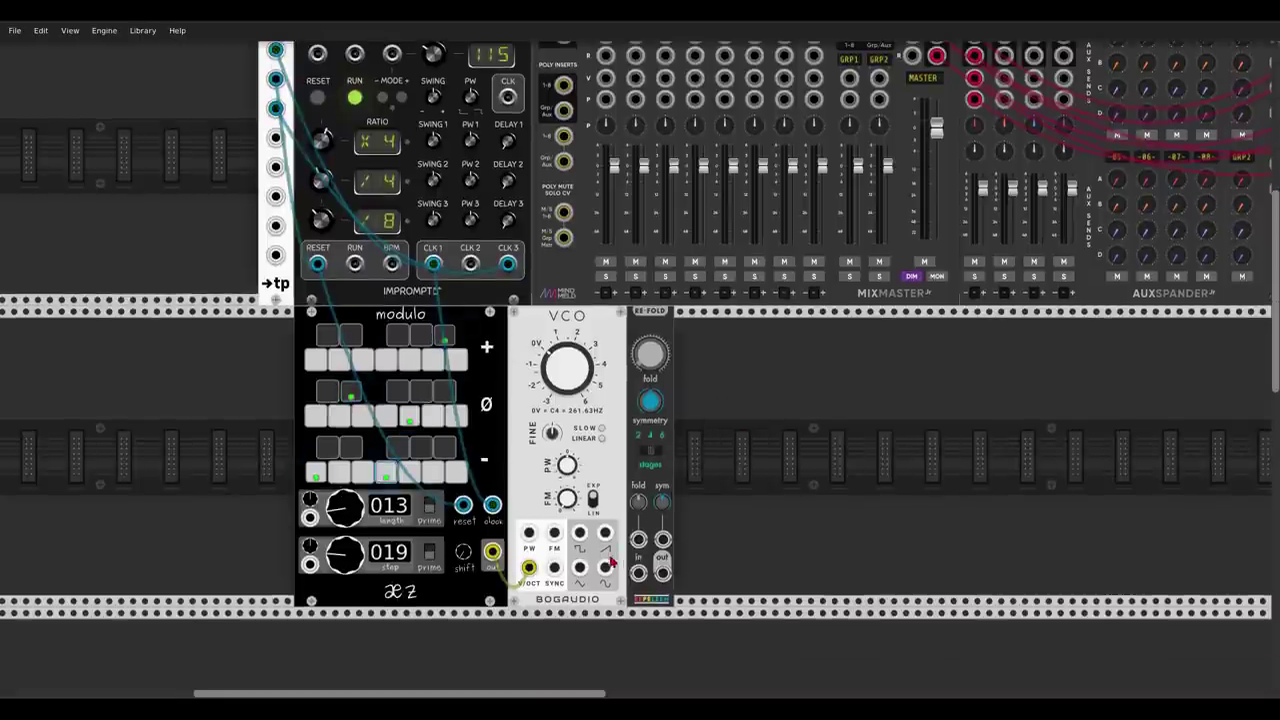
pyautogui.moveTo(606, 567); pyautogui.dragTo(620, 50)
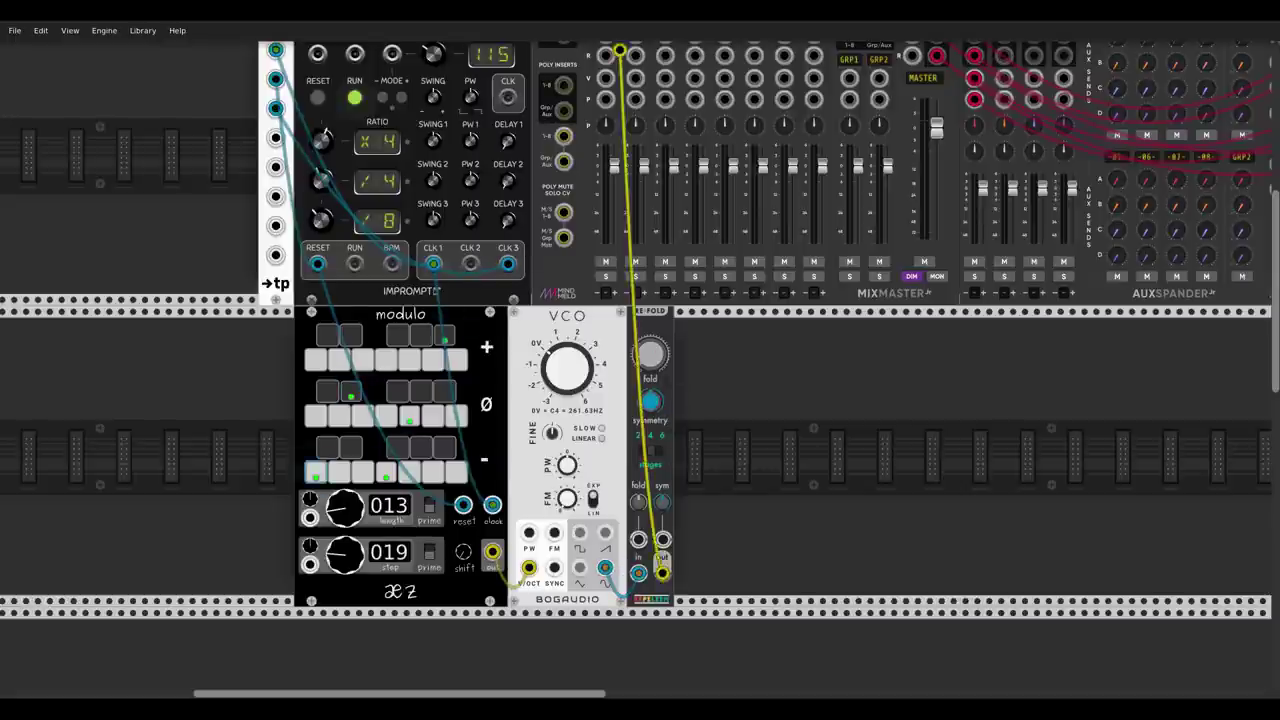
pyautogui.scroll(2, 773, 369)
pyautogui.scroll(-3, 773, 369)
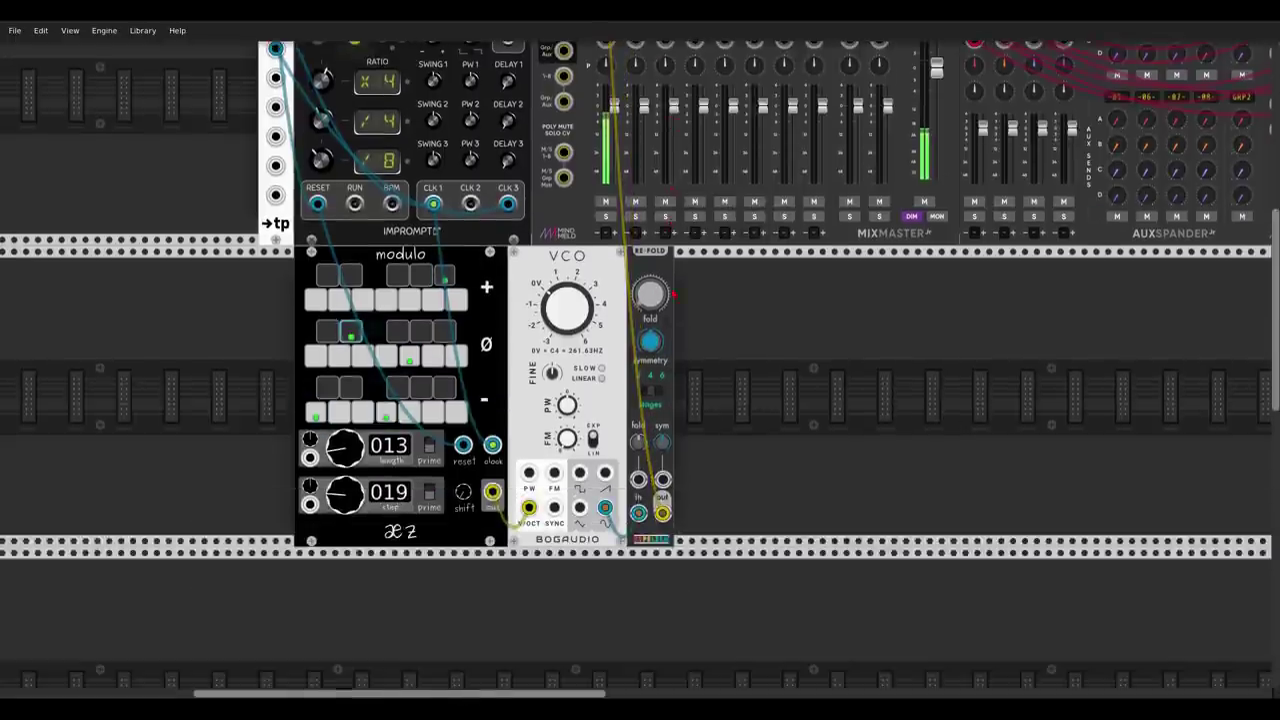
# Add a VCV Scope on Re-Fold's output to view the waveform while varying the fold amount, and delete it again.
pyautogui.rightClick(773, 369)
pyautogui.write('scope')
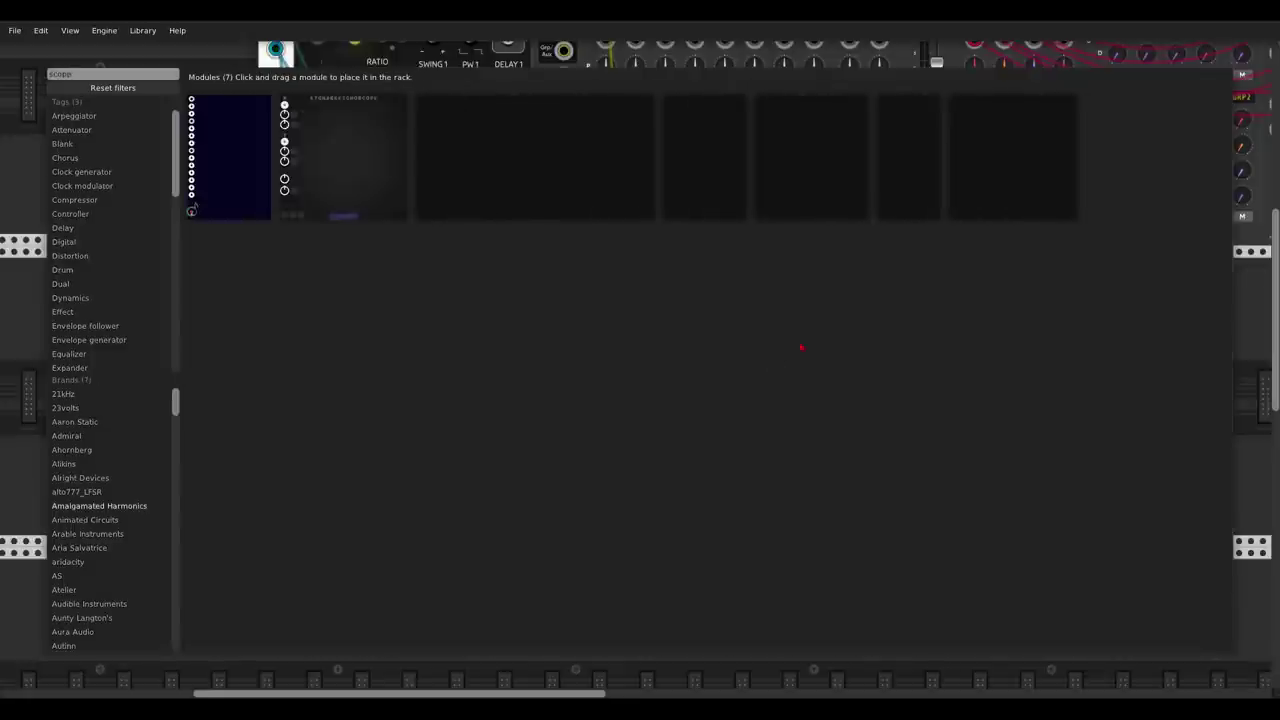
pyautogui.click(893, 162)
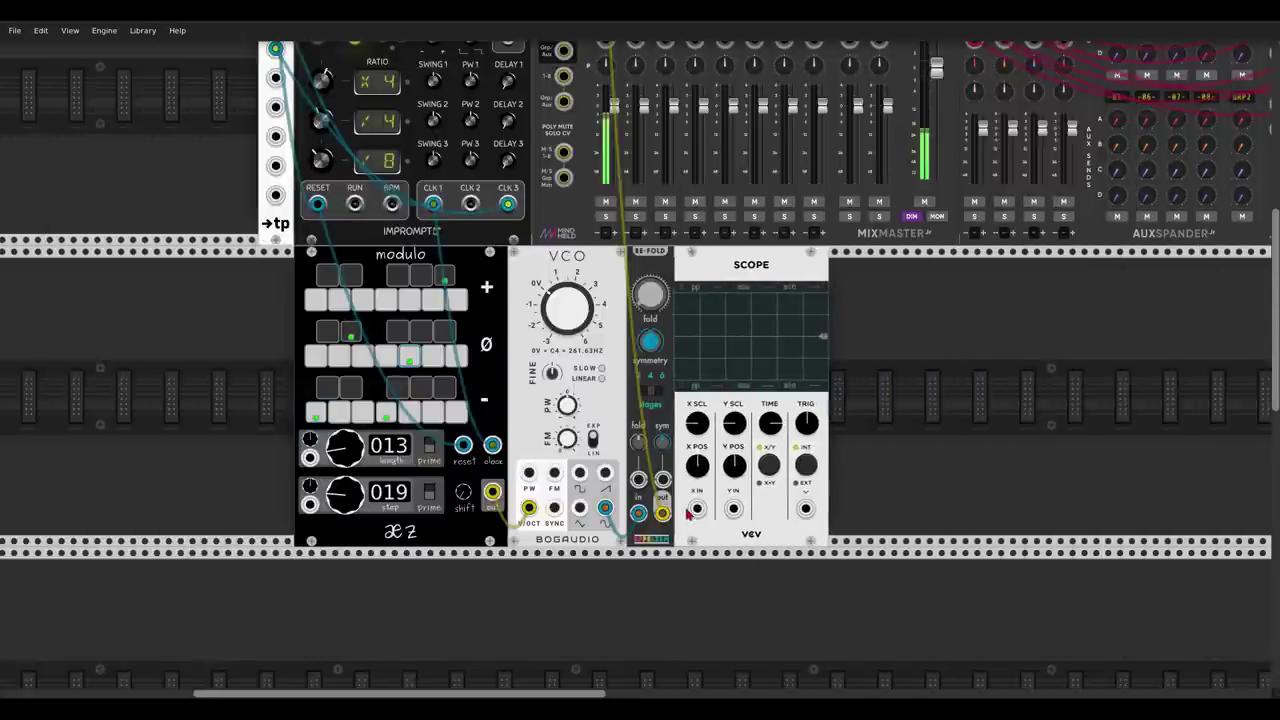
pyautogui.moveTo(697, 509); pyautogui.dragTo(662, 513)
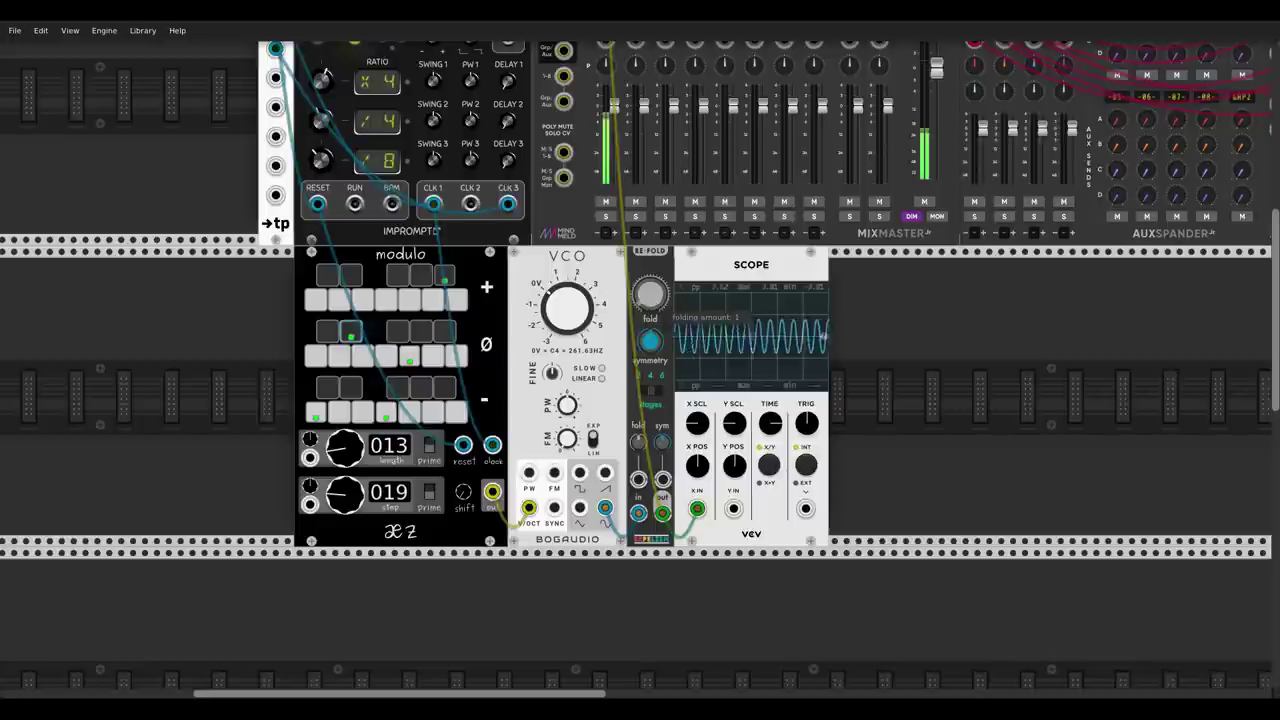
pyautogui.moveTo(649, 293)
pyautogui.mouseDown()
pyautogui.moveTo(650, 259)
pyautogui.moveTo(650, 283)
pyautogui.mouseUp()
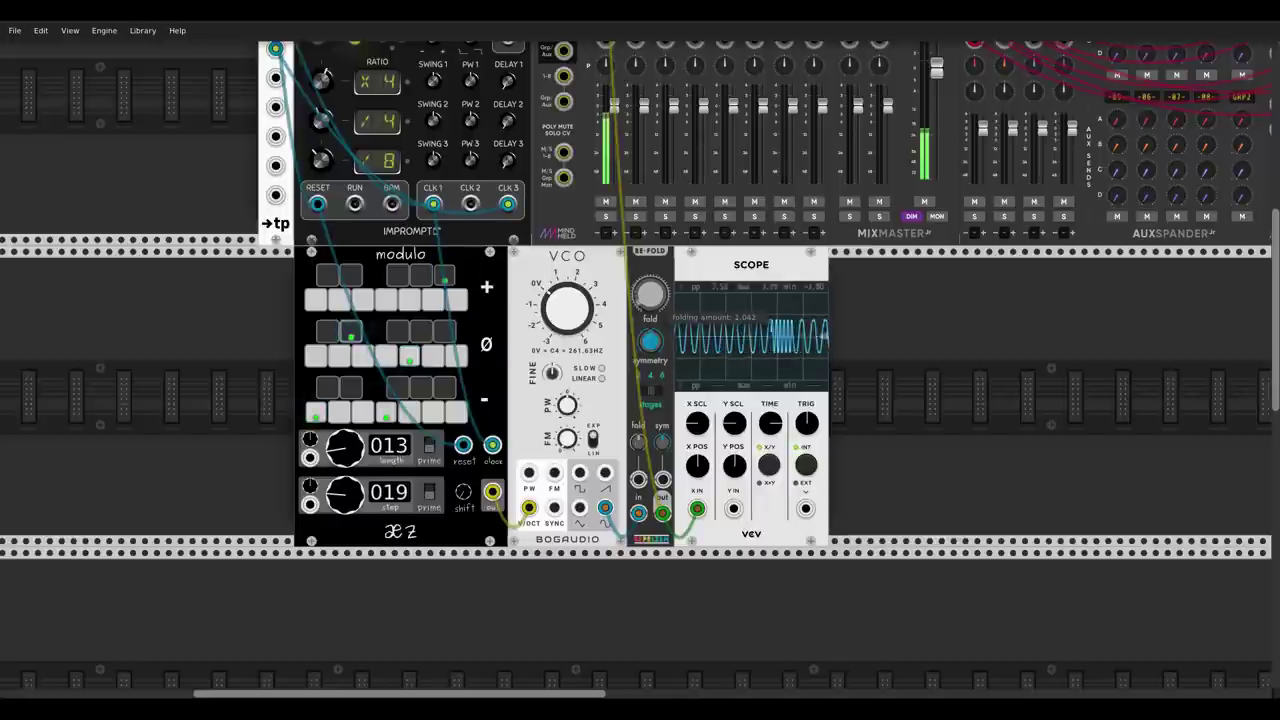
pyautogui.press('Delete')
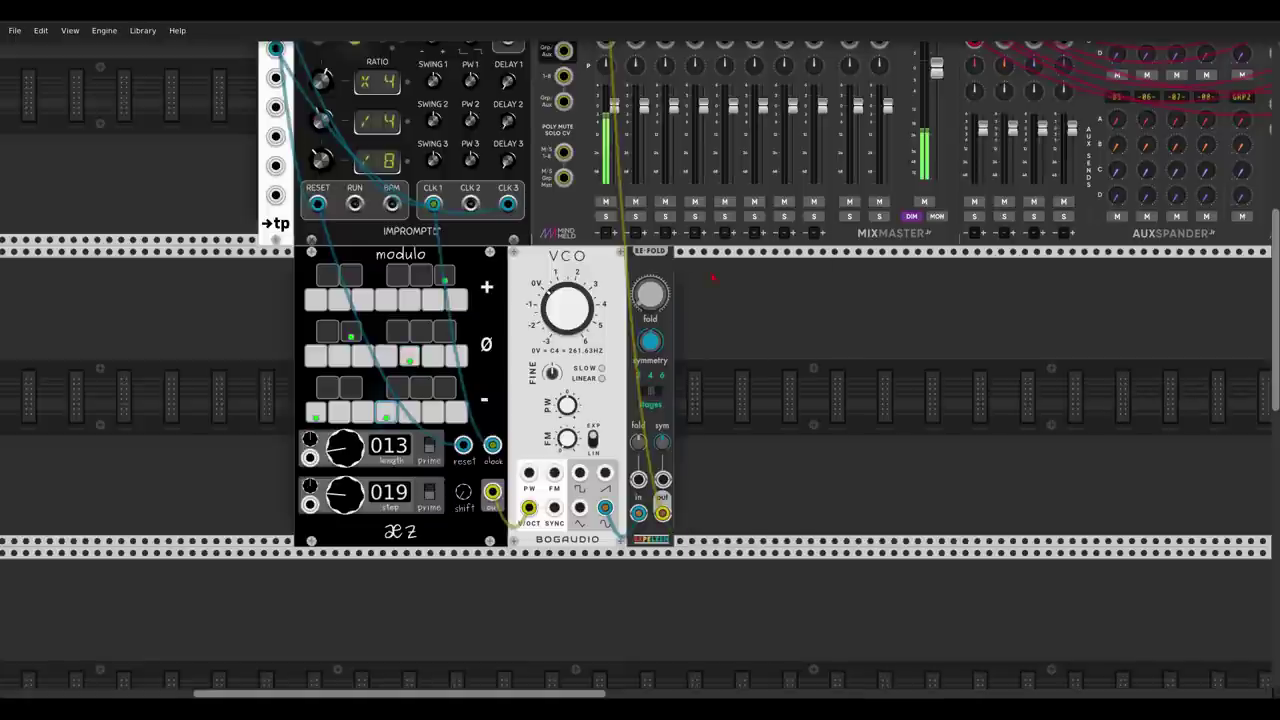
# Unplug Re-Fold's output from the mixer and add the Vult Tangents Steiner-Parker filter beside Re-Fold.
pyautogui.moveTo(664, 514); pyautogui.dragTo(701, 506)
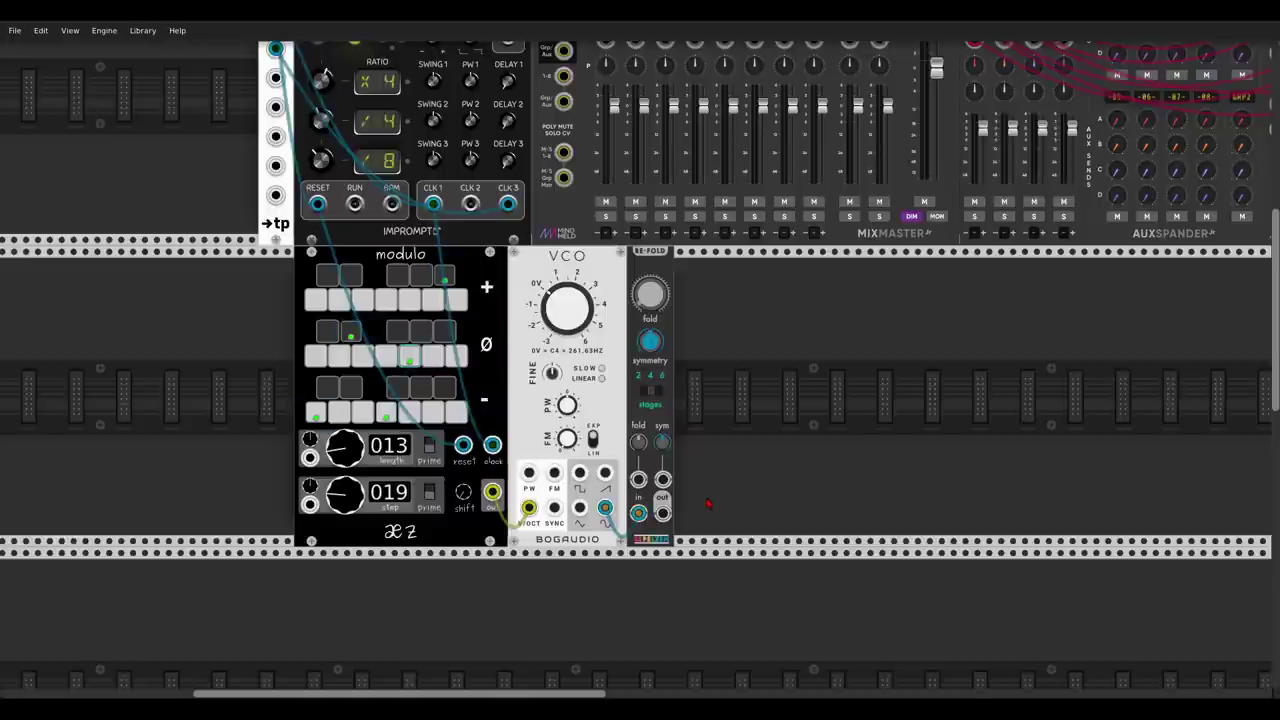
pyautogui.rightClick(707, 503)
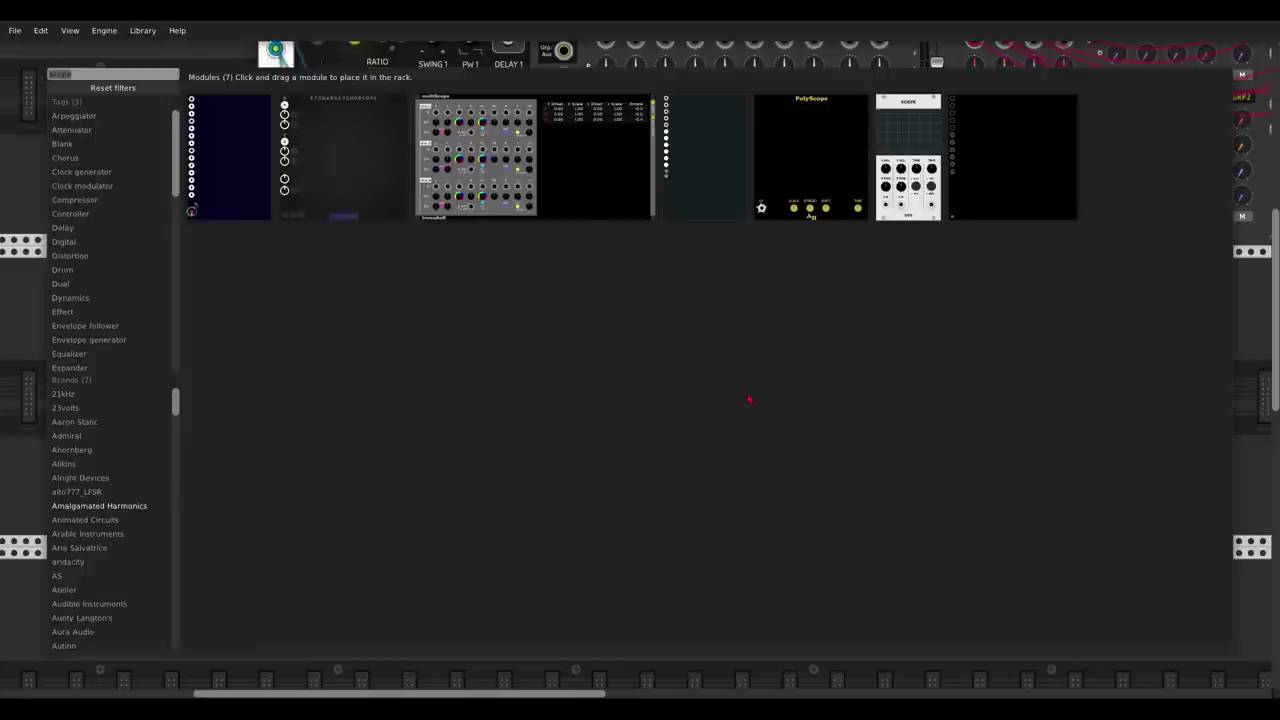
pyautogui.write('tange')
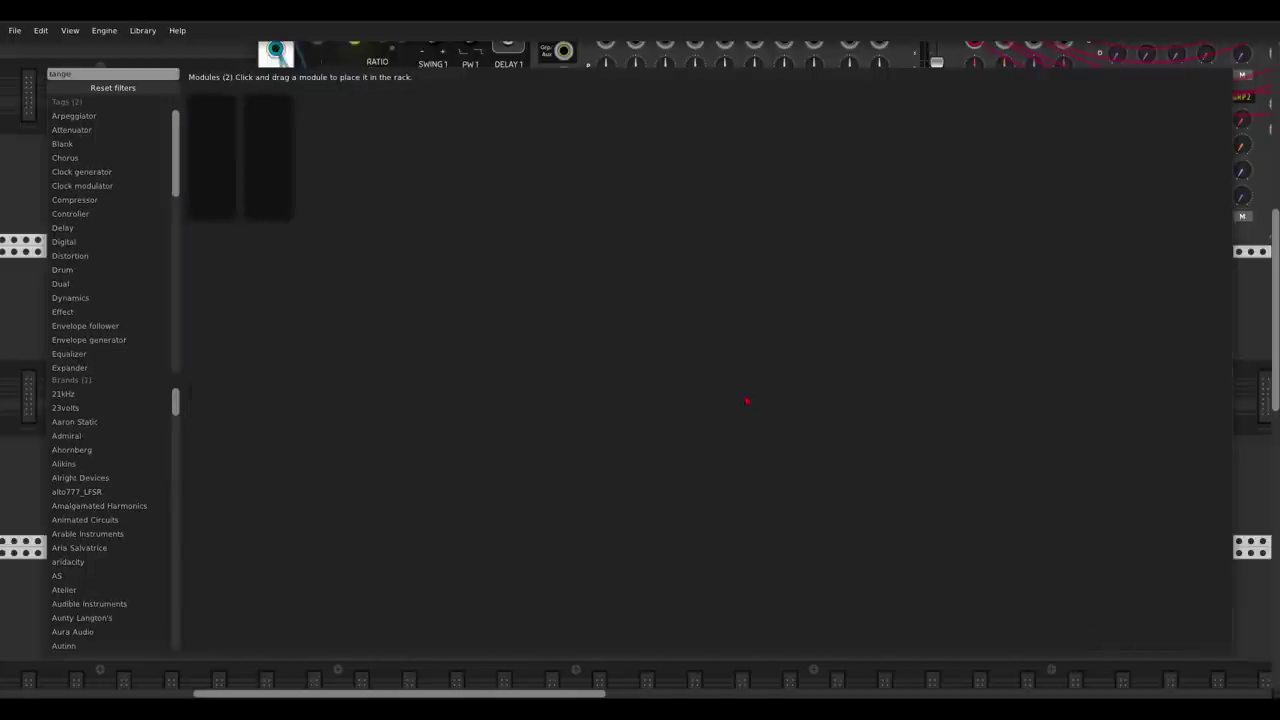
pyautogui.moveTo(281, 109); pyautogui.dragTo(629, 339)
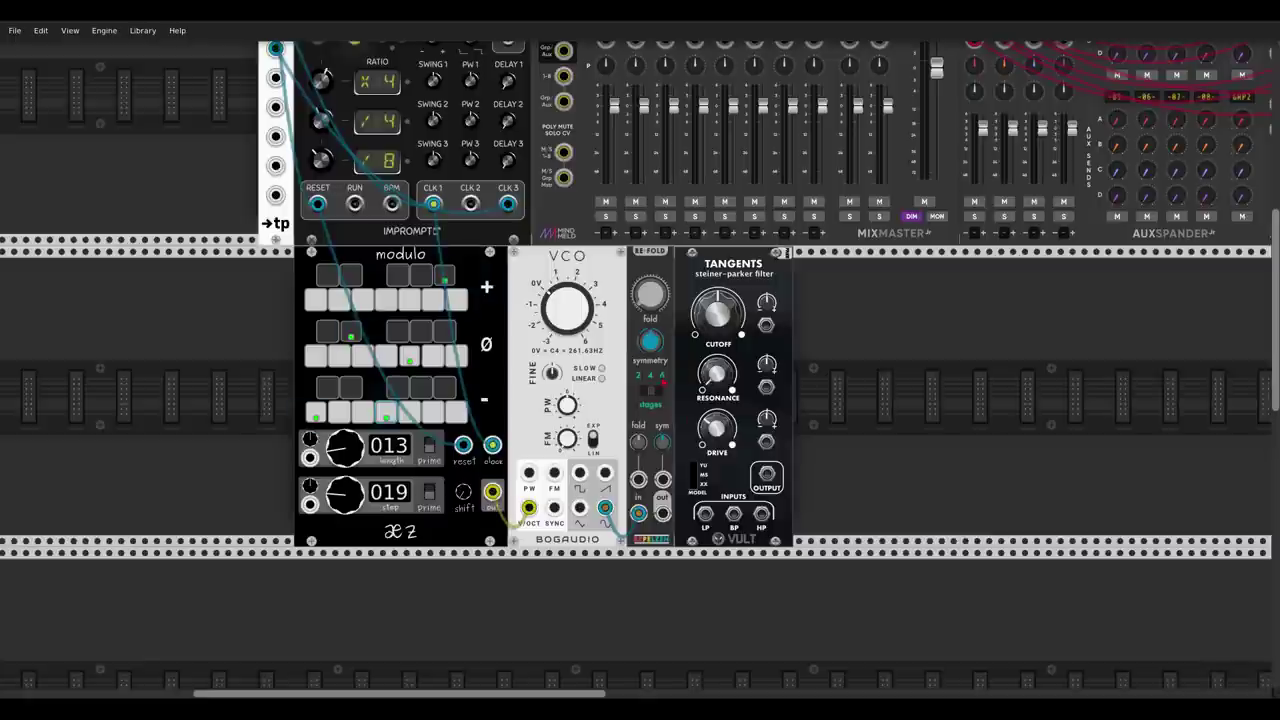
# Patch the VCO's saw output into the Tangents LP input and the filter's output into MixMaster channel 1.
pyautogui.moveTo(605, 475); pyautogui.dragTo(705, 514)
pyautogui.moveTo(767, 475); pyautogui.dragTo(676, 32)
pyautogui.scroll(-3, 729, 389)
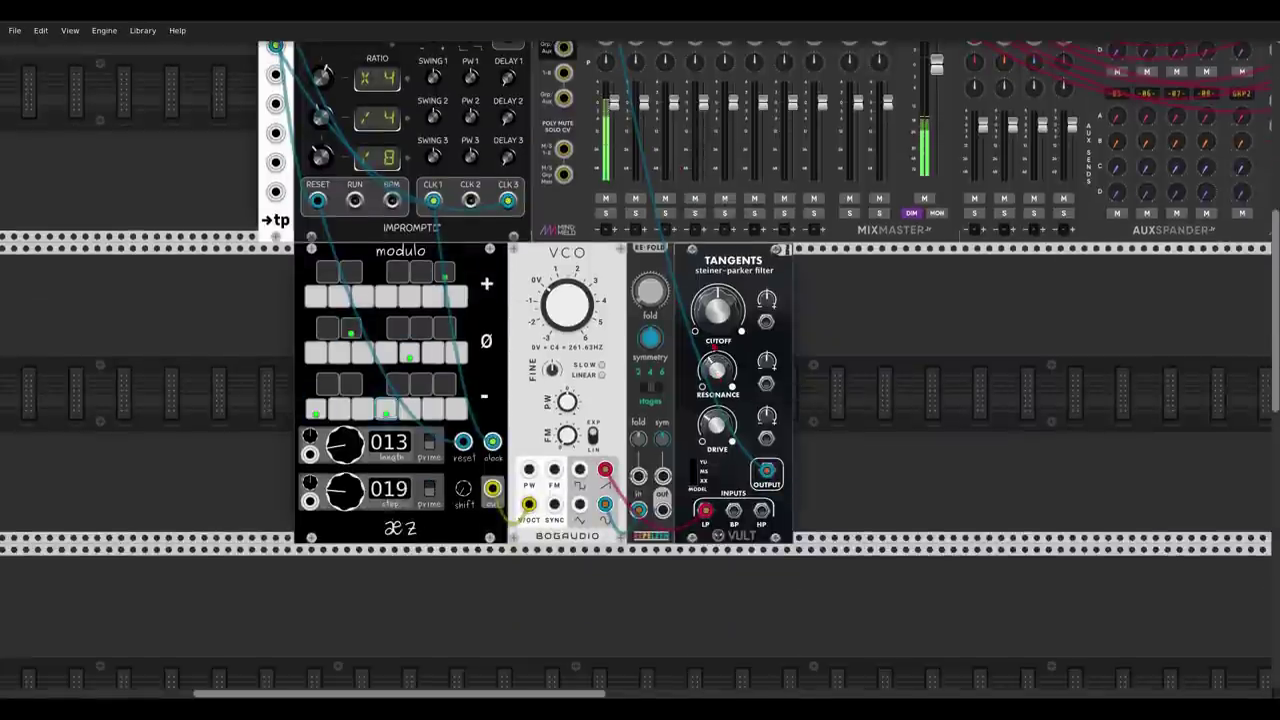
# Sweep the Tangents cutoff up to about 0.9 and back down, and unplug the filter's output.
pyautogui.moveTo(725, 318); pyautogui.dragTo(725, 262)
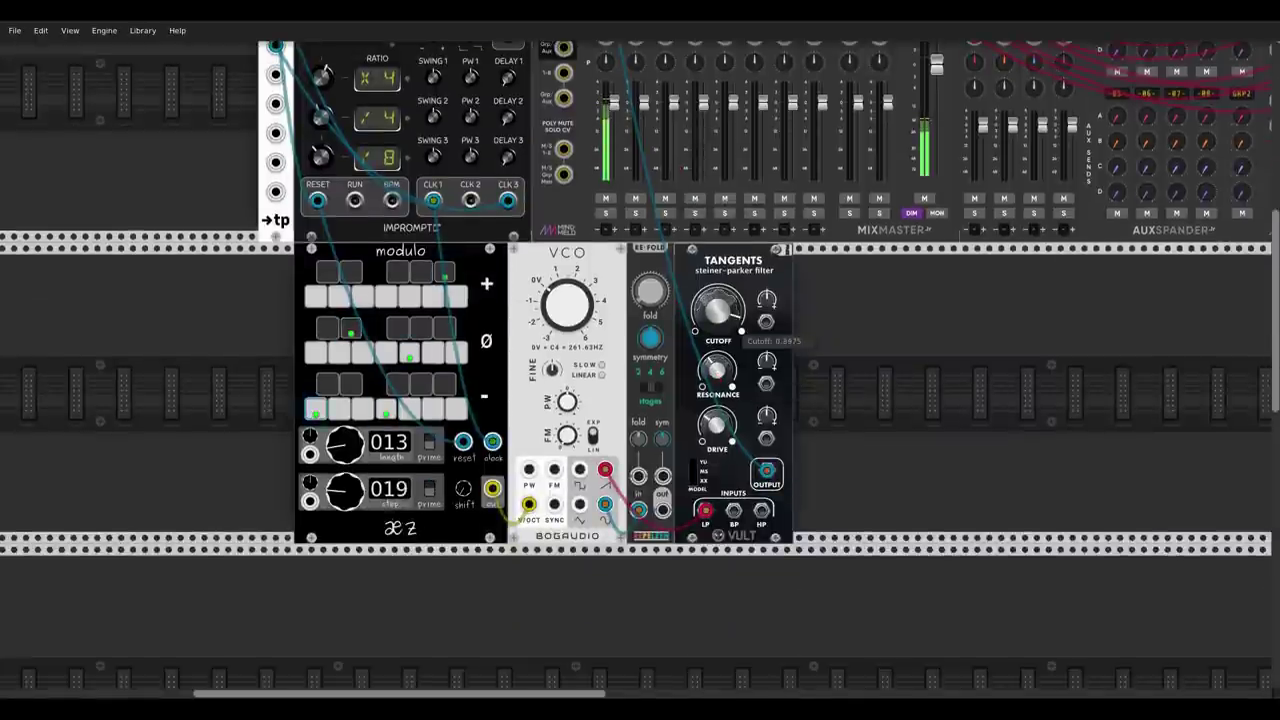
pyautogui.moveTo(725, 318); pyautogui.dragTo(725, 416)
pyautogui.moveTo(767, 470); pyautogui.dragTo(781, 488)
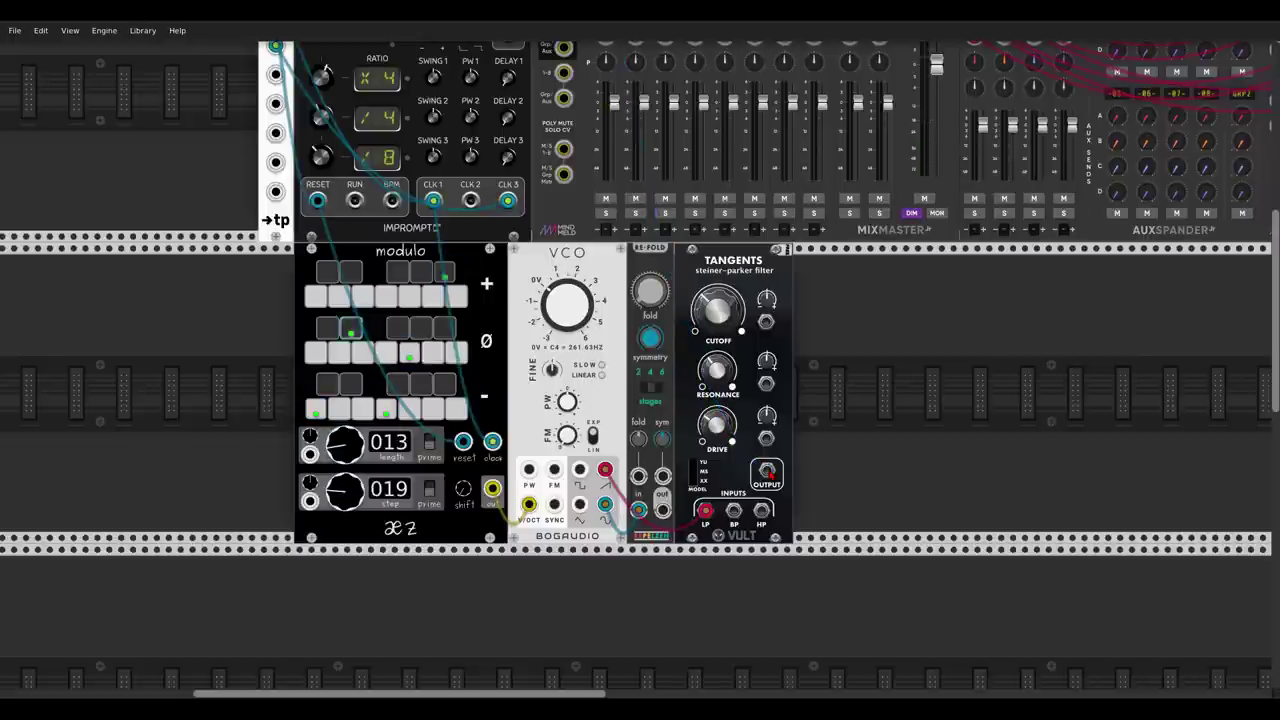
# Search the module browser for "mixer" and add the VCMA mixer amp beside Tangents.
pyautogui.rightClick(815, 460)
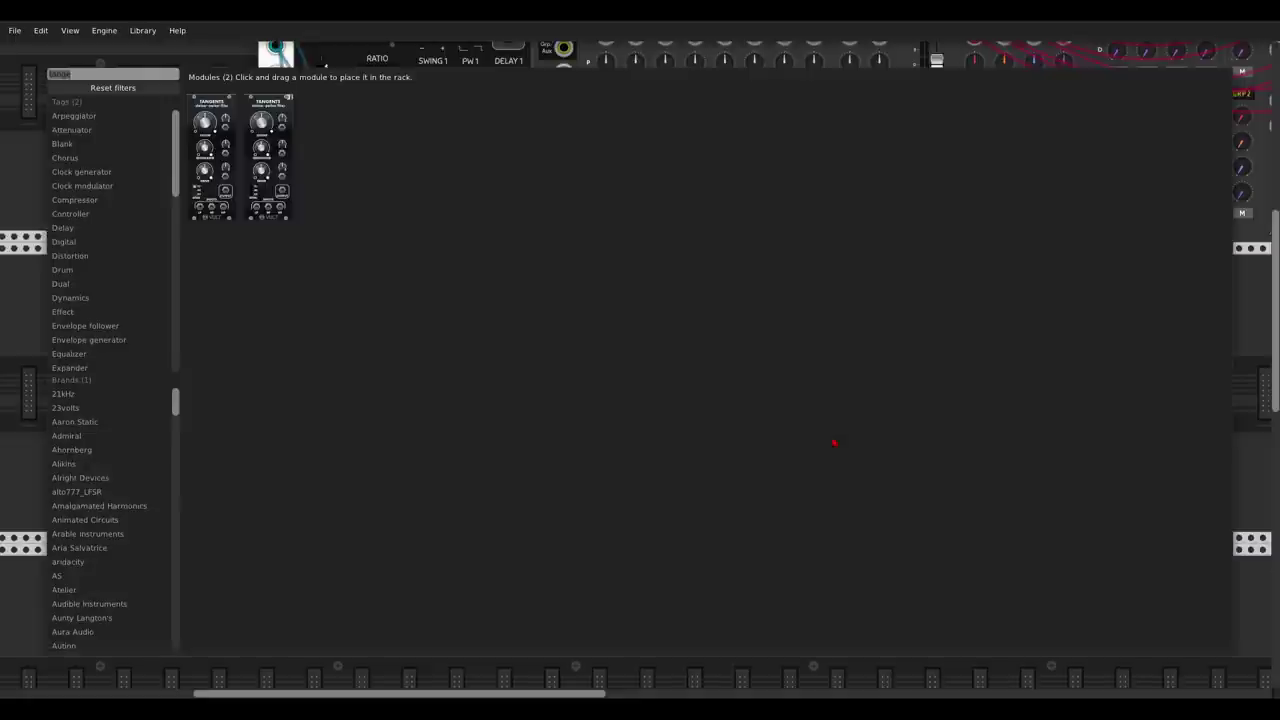
pyautogui.write('mixer')
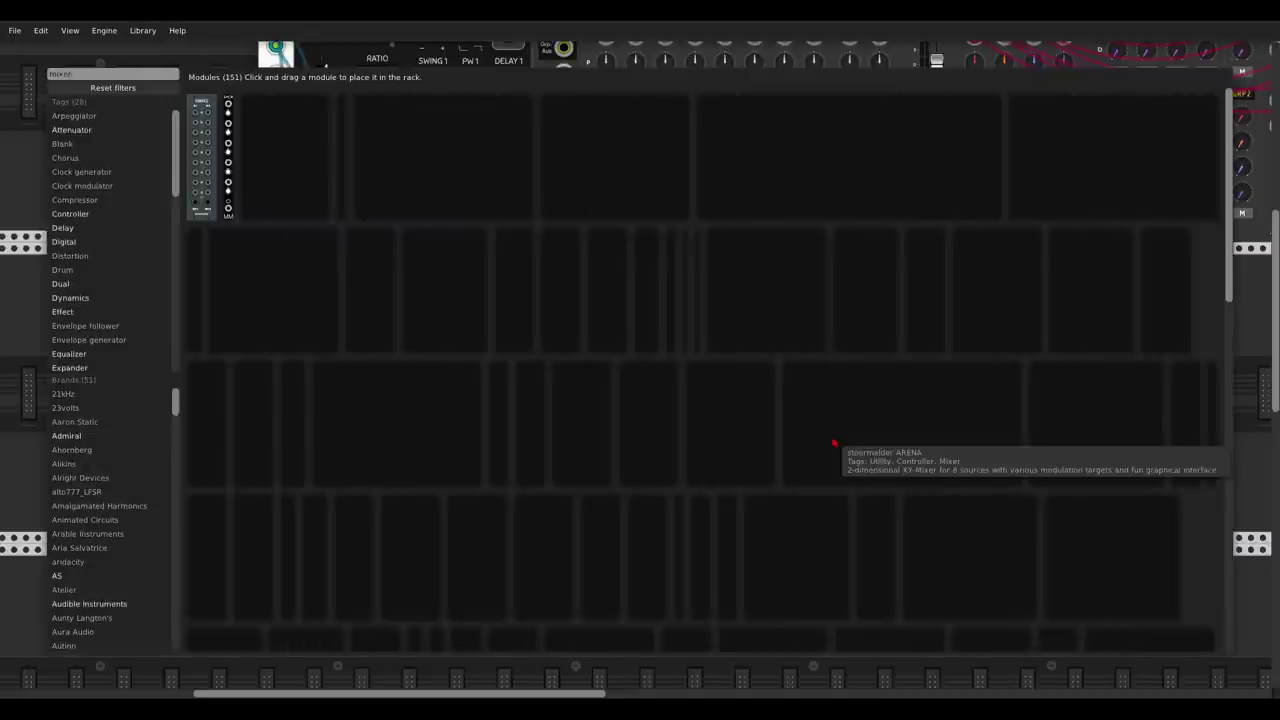
pyautogui.scroll(-10, 784, 425)
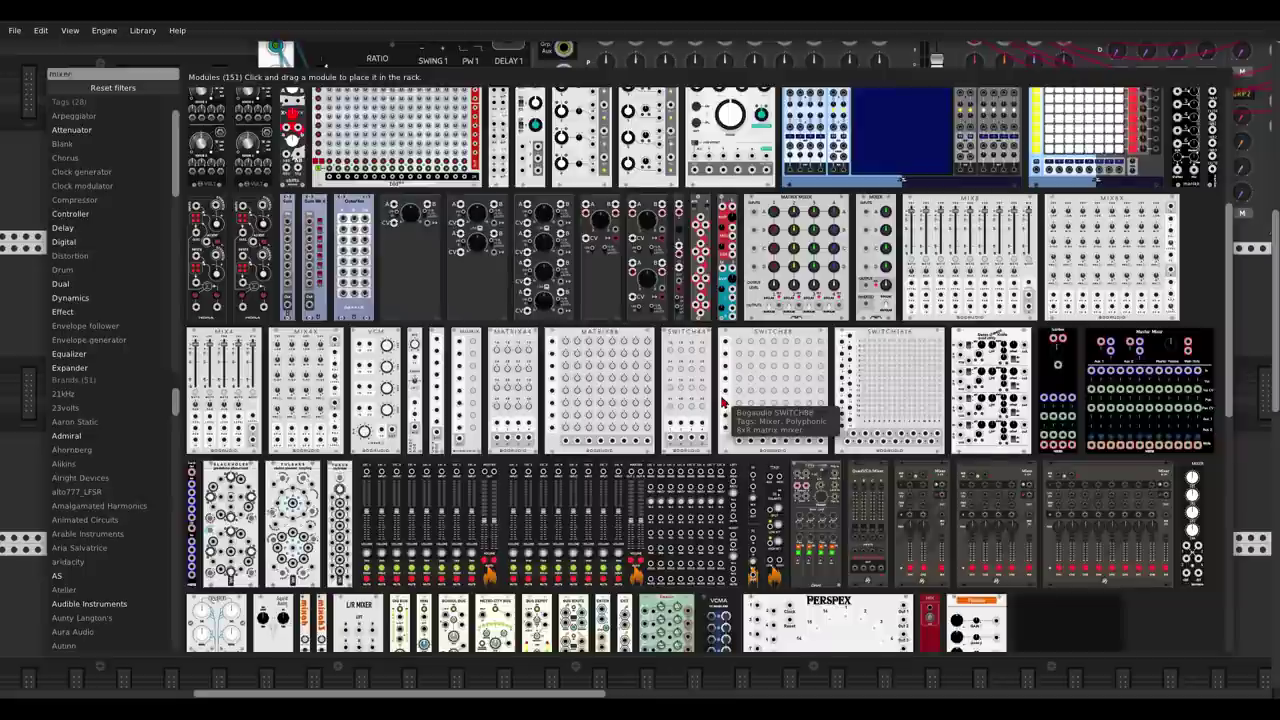
pyautogui.press('Escape')
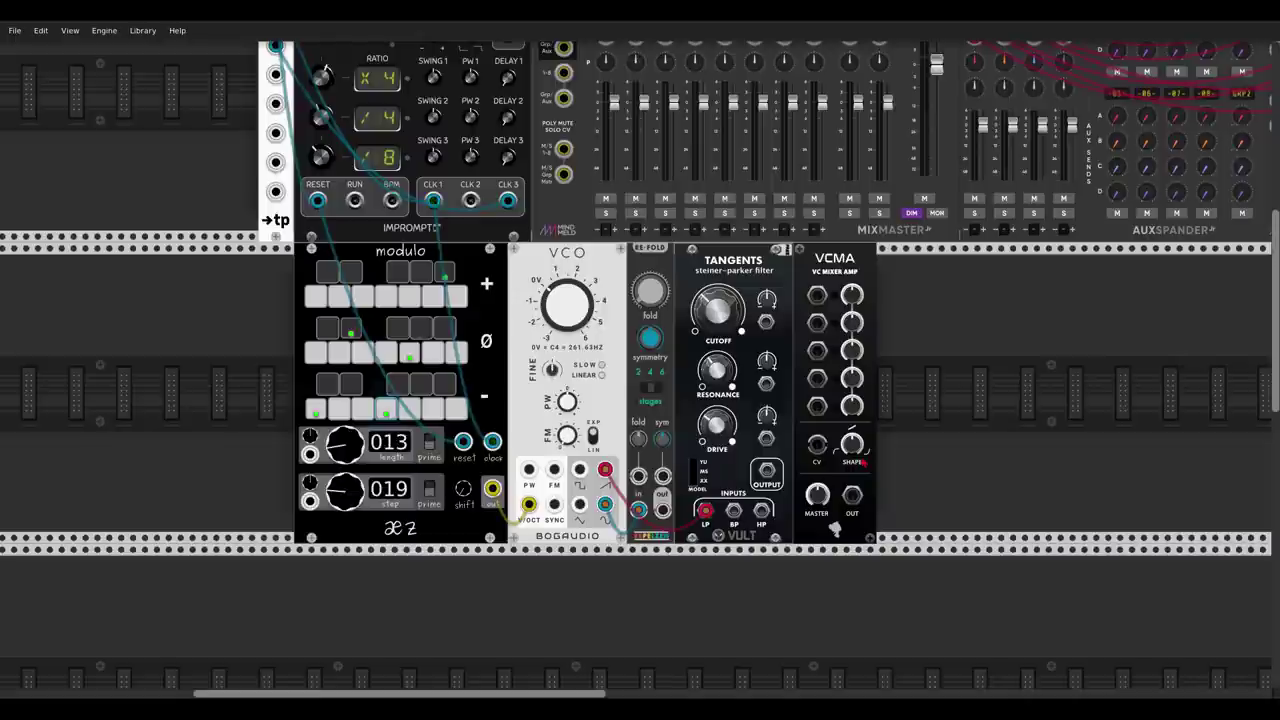
# Patch Re-Fold and Tangents outputs into VCMA inputs 1 and 2, and the VCMA output into MixMaster channel 1.
pyautogui.moveTo(662, 510); pyautogui.dragTo(817, 295)
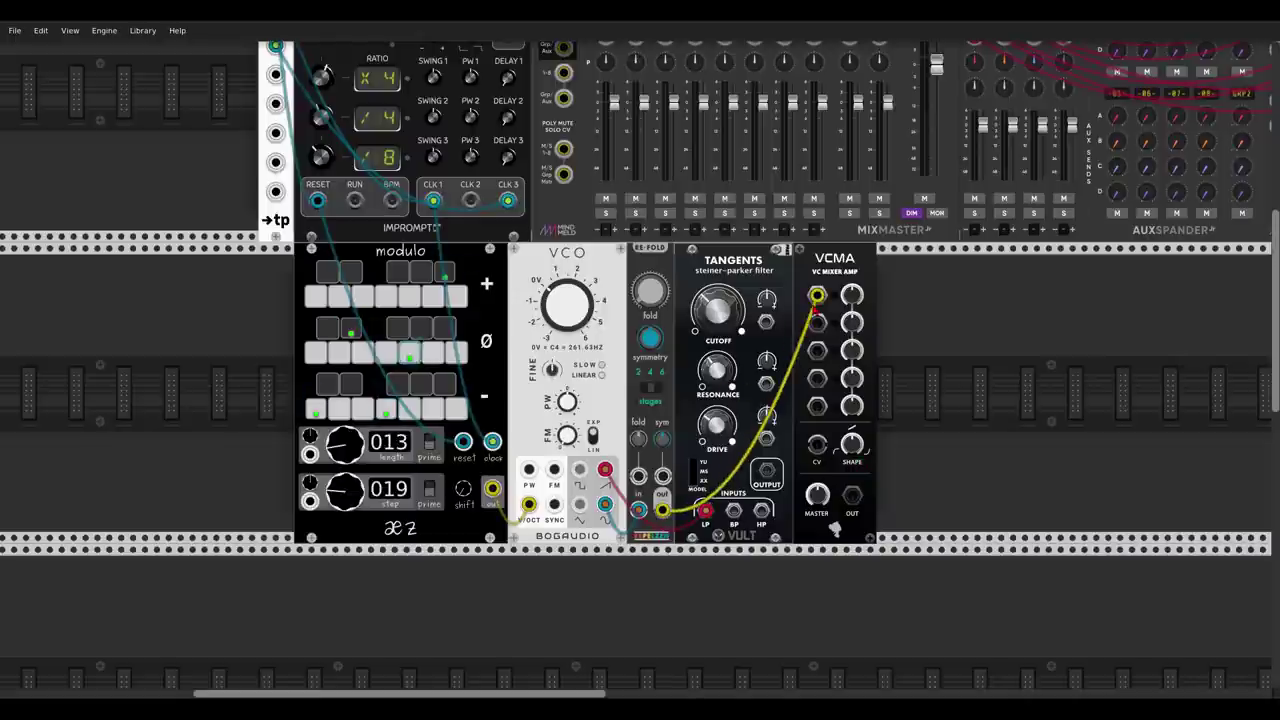
pyautogui.moveTo(766, 470); pyautogui.dragTo(817, 322)
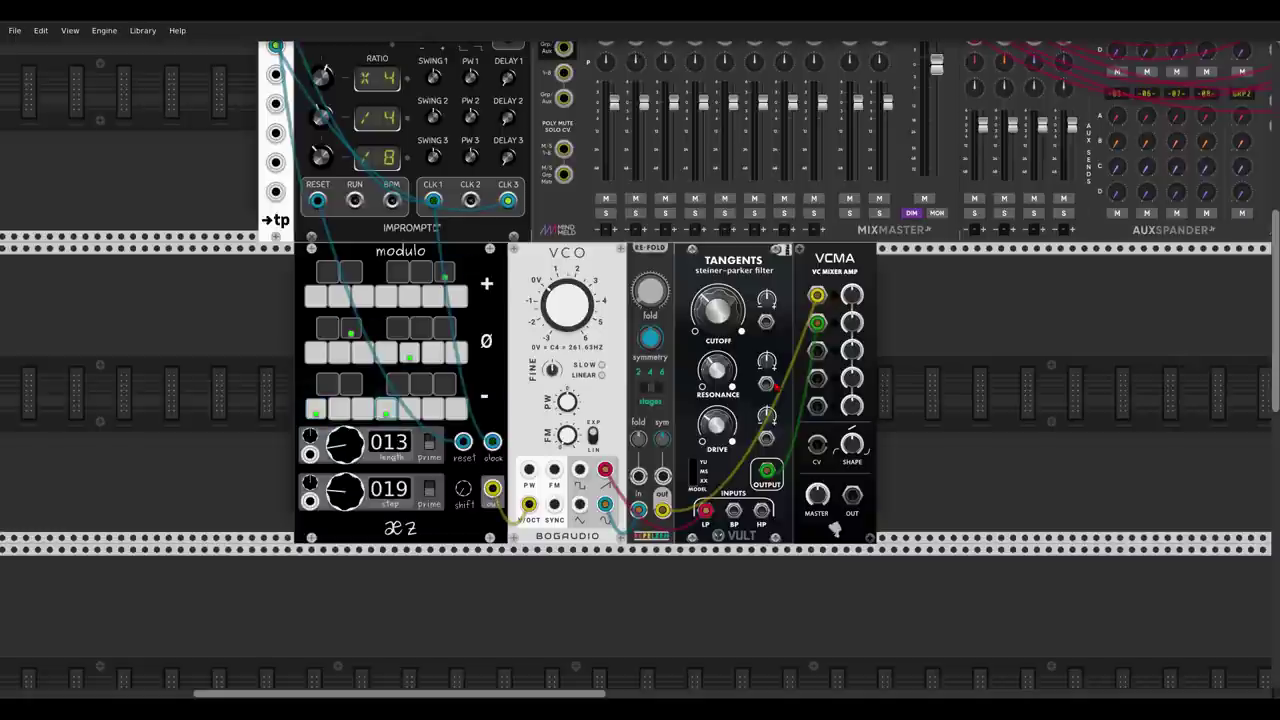
pyautogui.moveTo(852, 495); pyautogui.dragTo(606, 92)
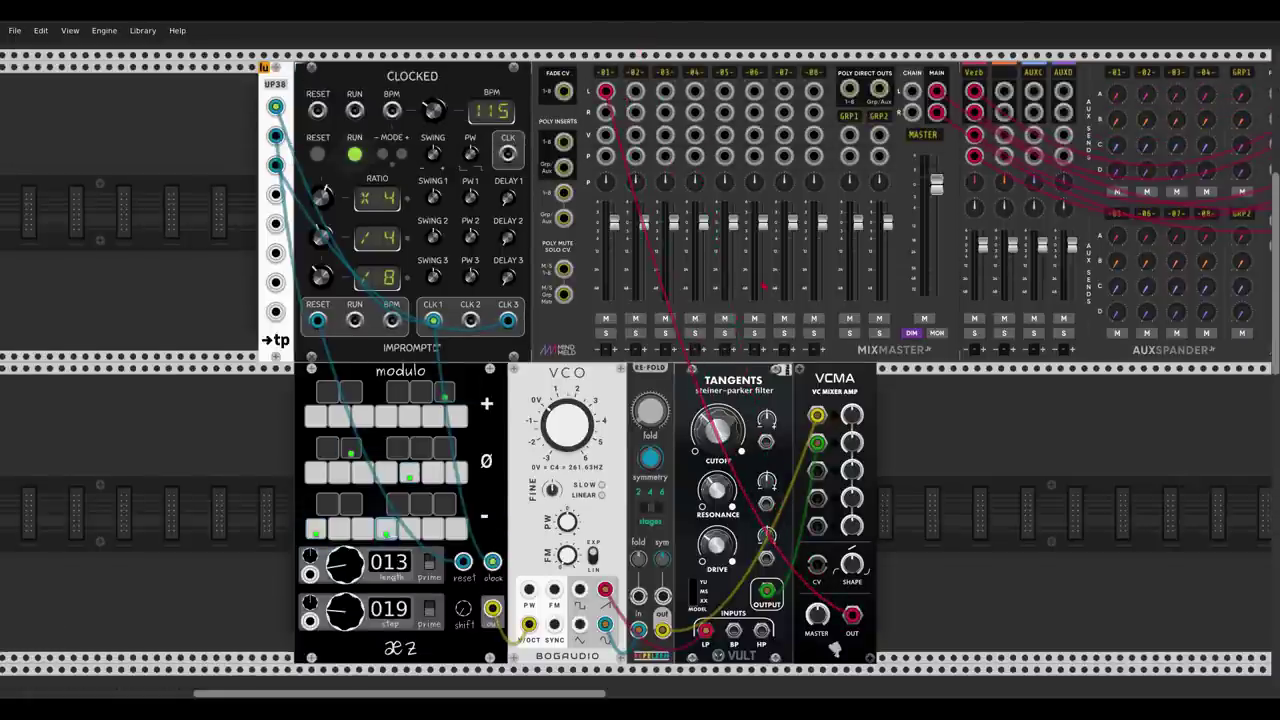
# Adjust the VCMA channel 1 level and raise Re-Fold's folding amount to about 1.5 to hear the folded voice.
pyautogui.scroll(-3, 858, 258)
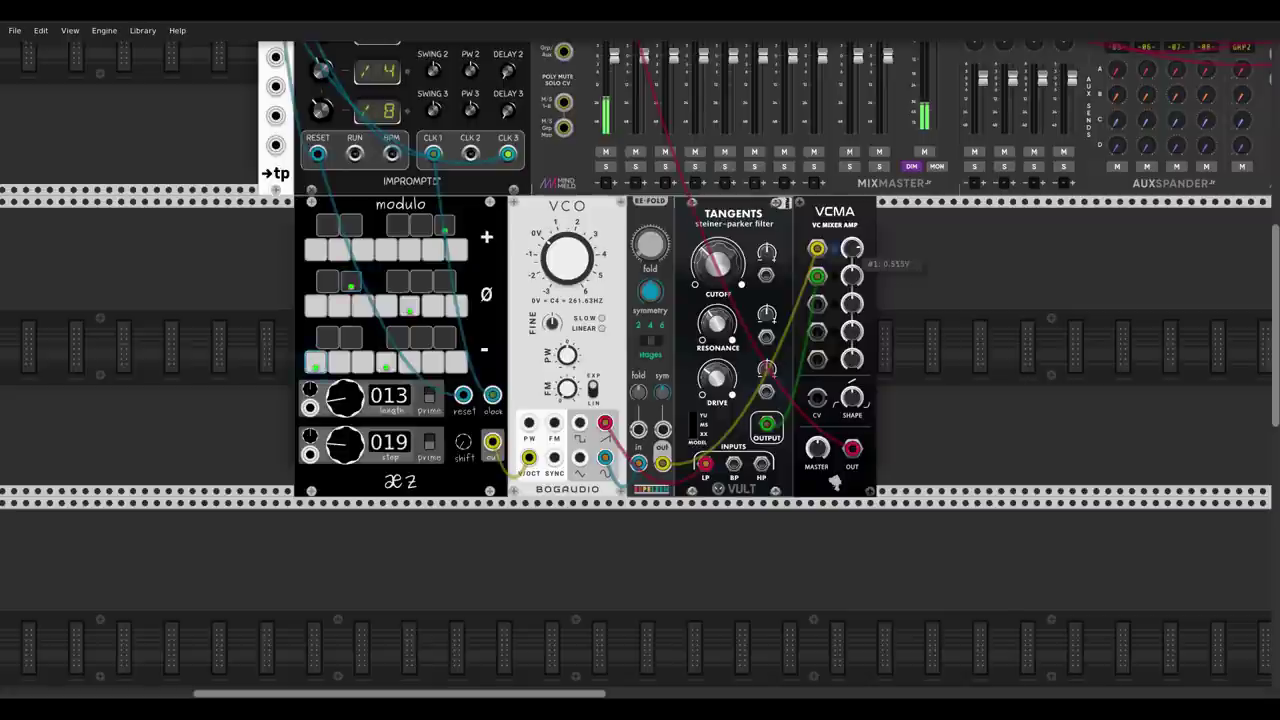
pyautogui.moveTo(852, 248); pyautogui.dragTo(852, 218)
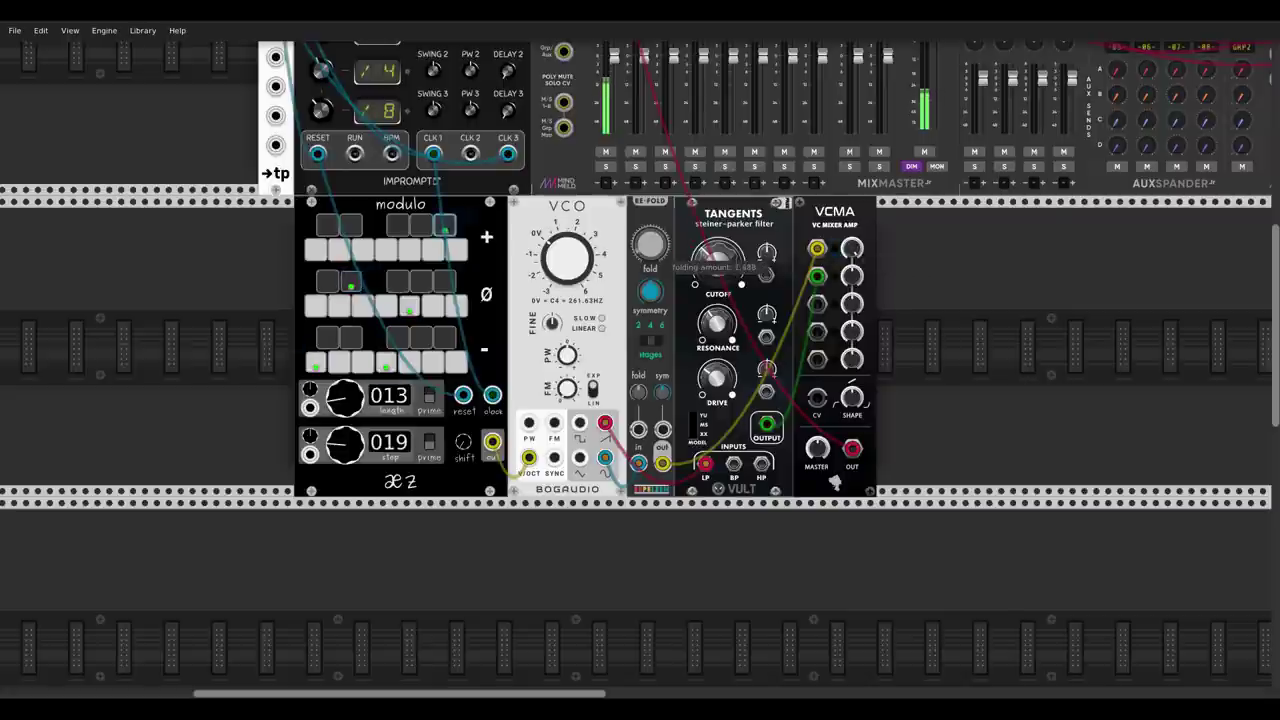
pyautogui.moveTo(856, 284)
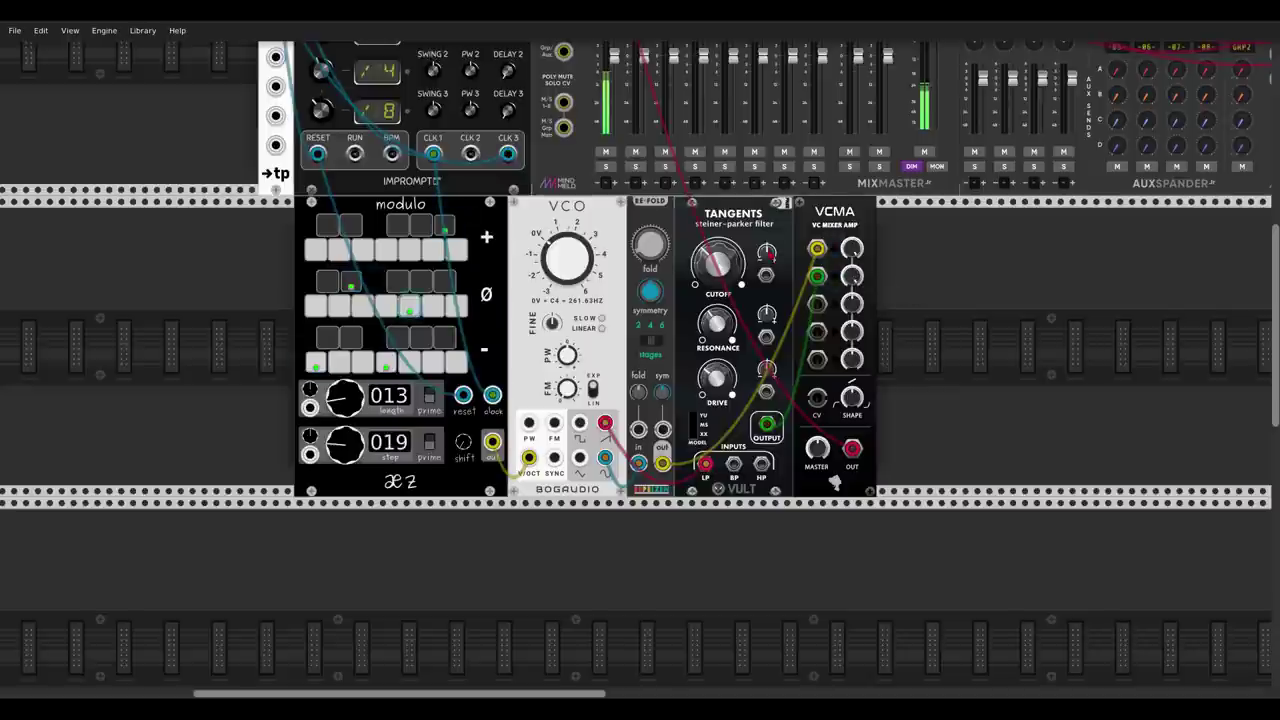
# Raise Re-Fold's folding amount to about 3.1 and bring the Tangents cutoff to about 0.35.
pyautogui.moveTo(740, 287)
pyautogui.moveTo(740, 287); pyautogui.dragTo(740, 250)
pyautogui.moveTo(650, 245)
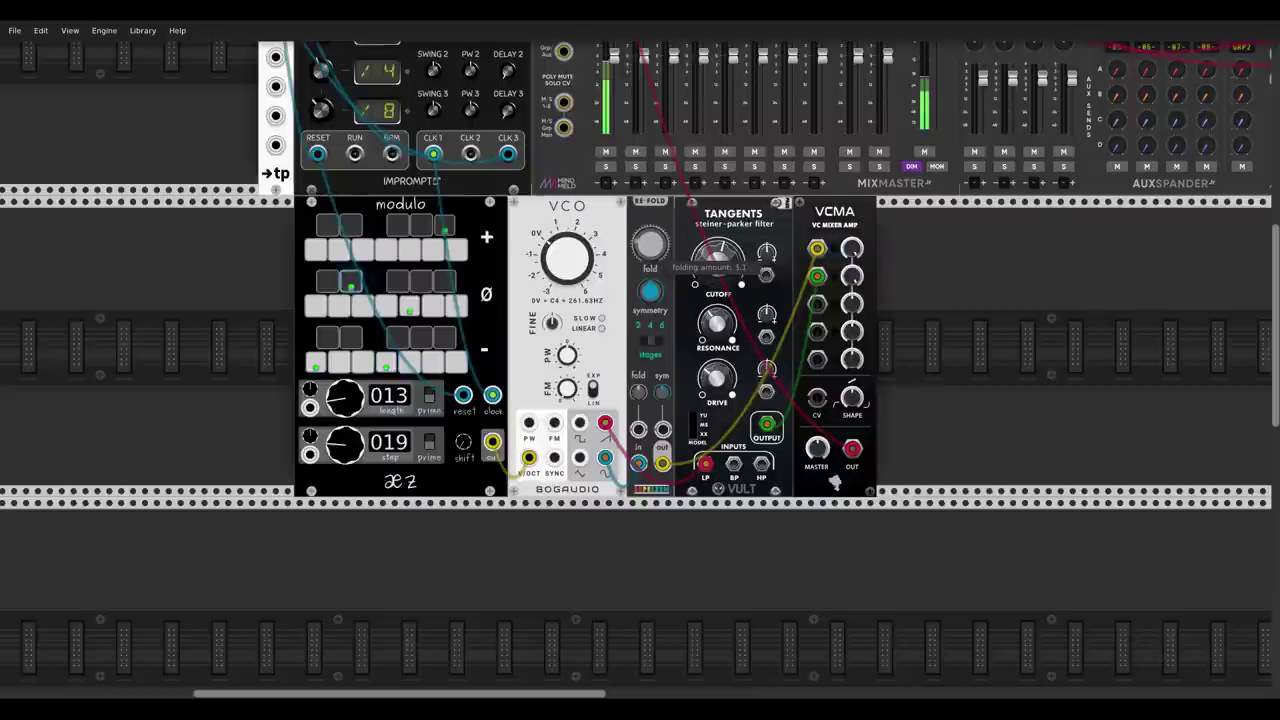
pyautogui.moveTo(720, 265); pyautogui.dragTo(720, 243)
pyautogui.moveTo(740, 287); pyautogui.dragTo(740, 347)
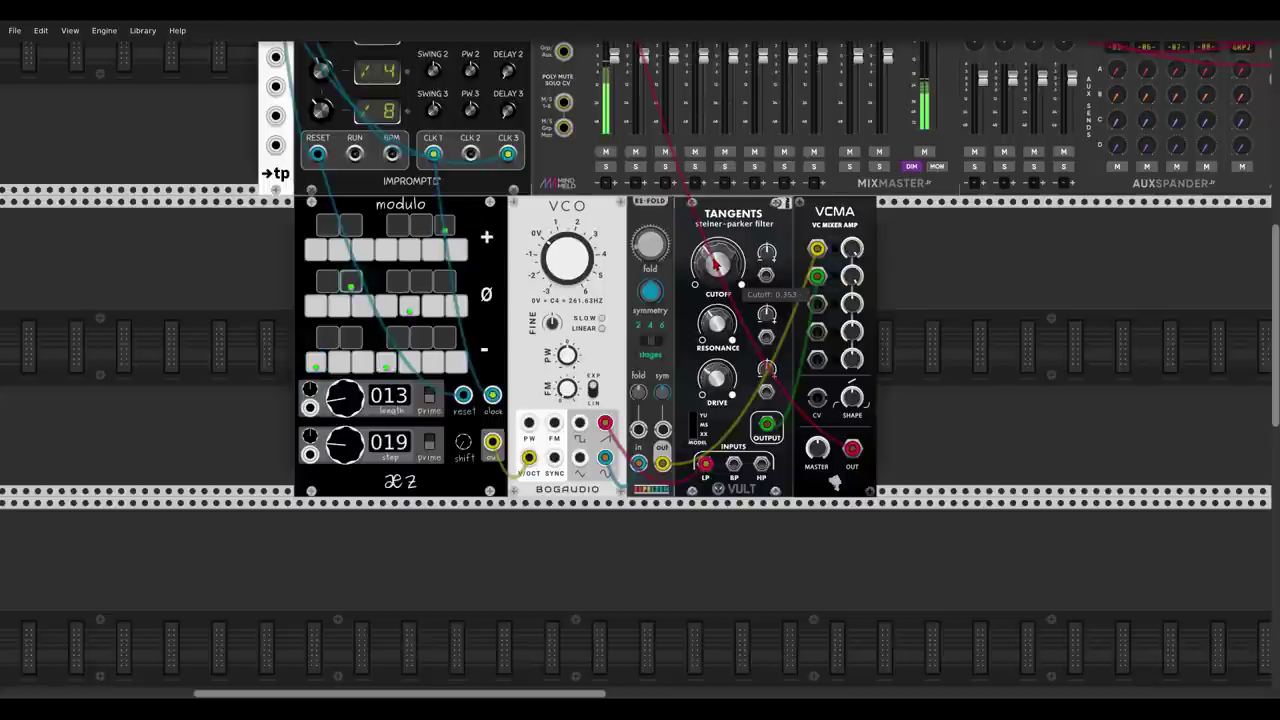
# Unplug the VCMA output and shift VCMA aside to insert the Vult Bleak oscillator between Tangents and VCMA.
pyautogui.moveTo(852, 449); pyautogui.dragTo(872, 490)
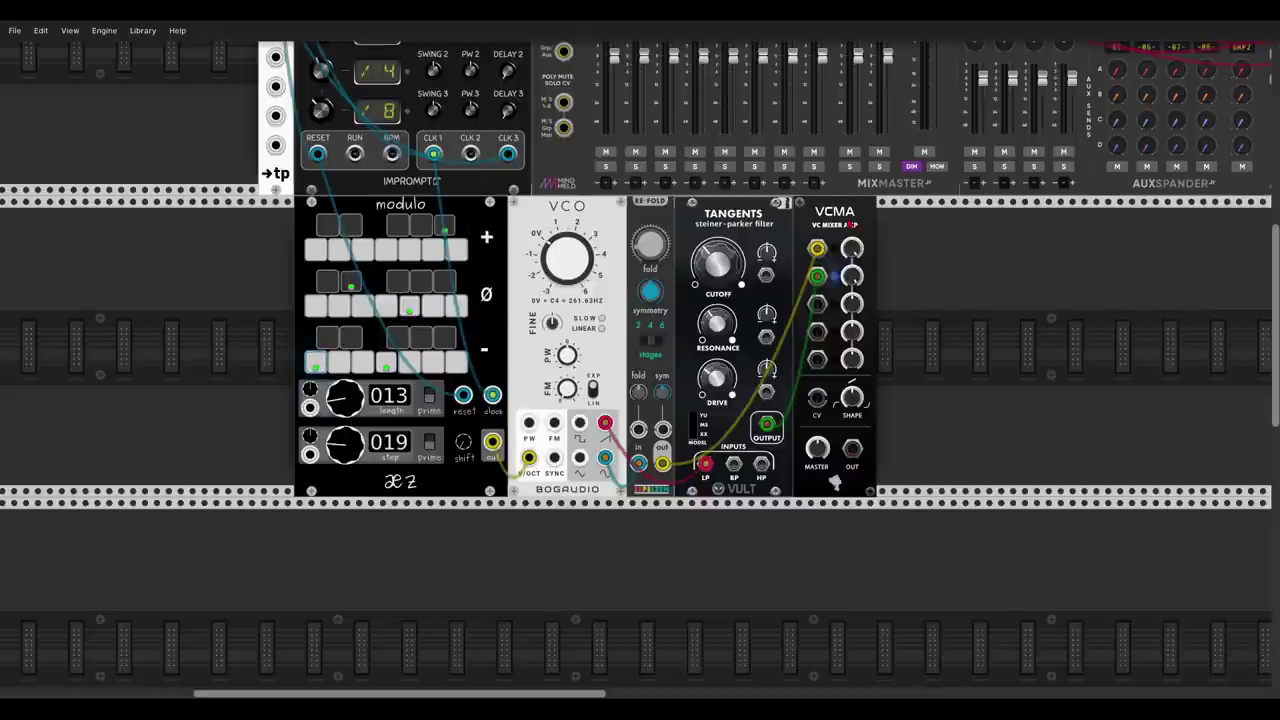
pyautogui.moveTo(835, 483); pyautogui.dragTo(925, 483)
pyautogui.rightClick(853, 271)
pyautogui.write('blank')
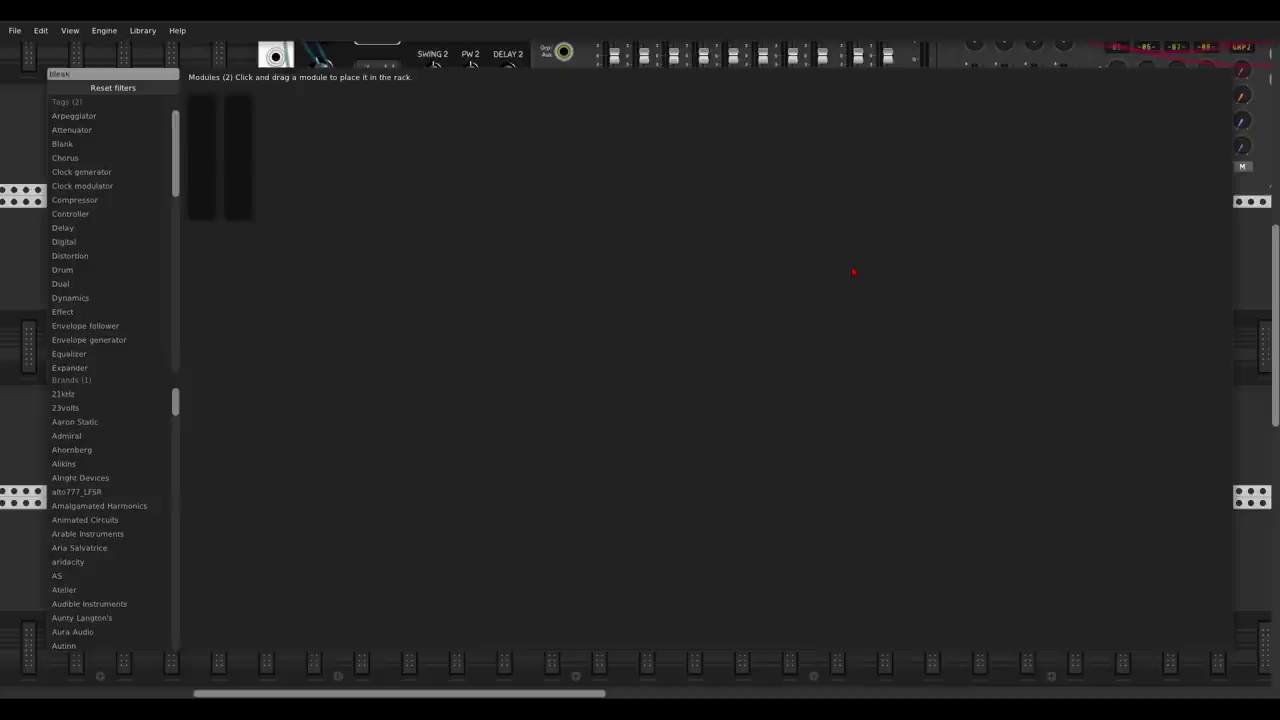
pyautogui.moveTo(244, 116); pyautogui.dragTo(846, 385)
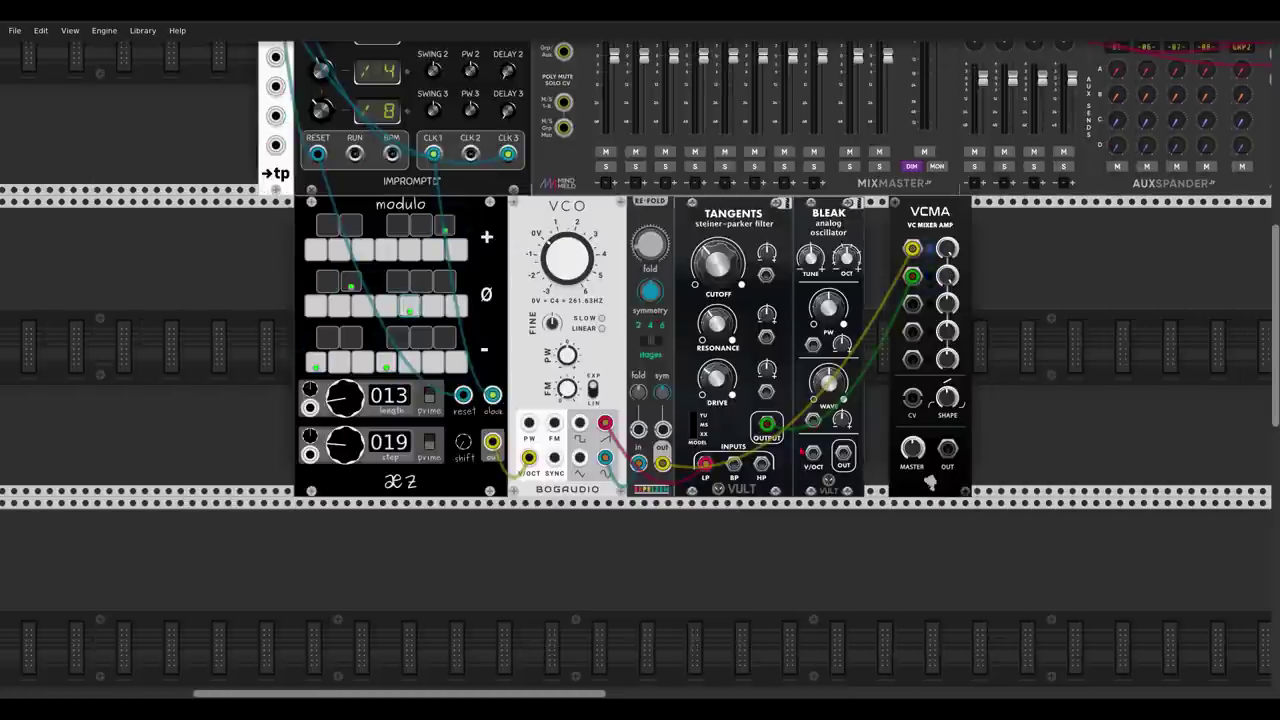
# Patch the modulo output into Bleak's V/OCT, Bleak's output into VCMA input 3, and VCMA's output into MixMaster channel 1.
pyautogui.moveTo(812, 453); pyautogui.dragTo(492, 441)
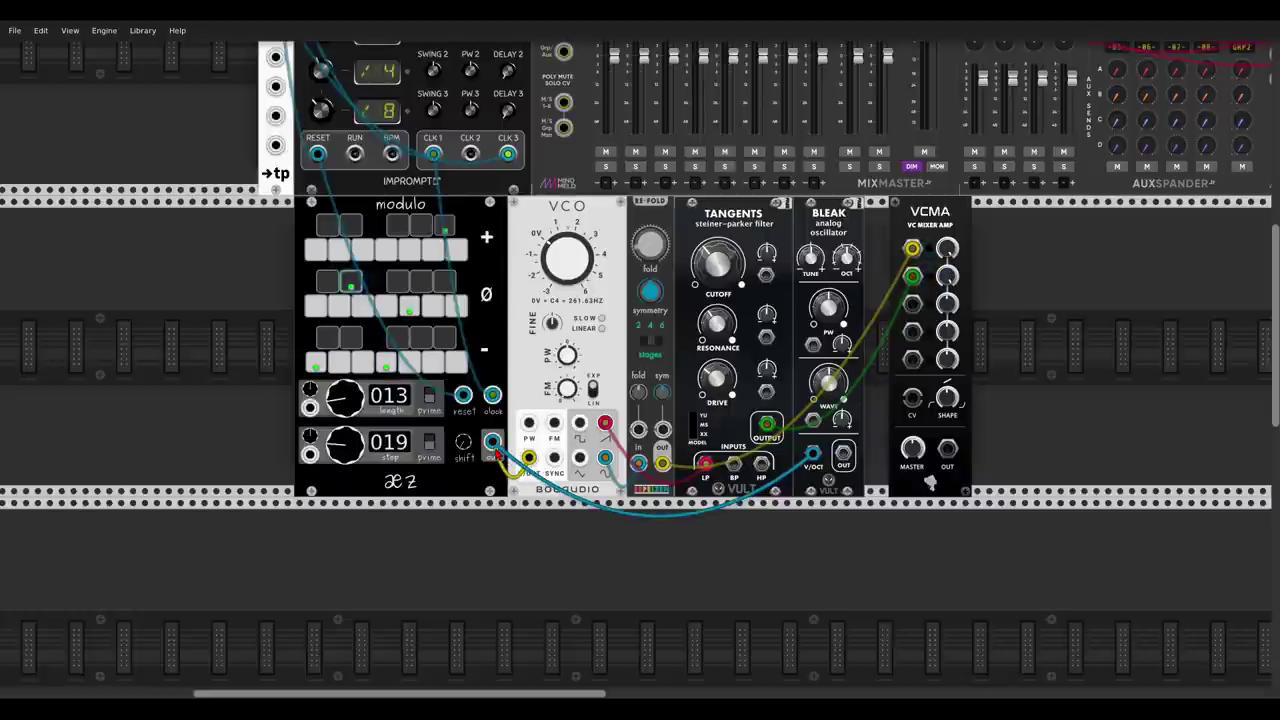
pyautogui.moveTo(843, 453); pyautogui.dragTo(912, 303)
pyautogui.moveTo(946, 447); pyautogui.dragTo(606, 106)
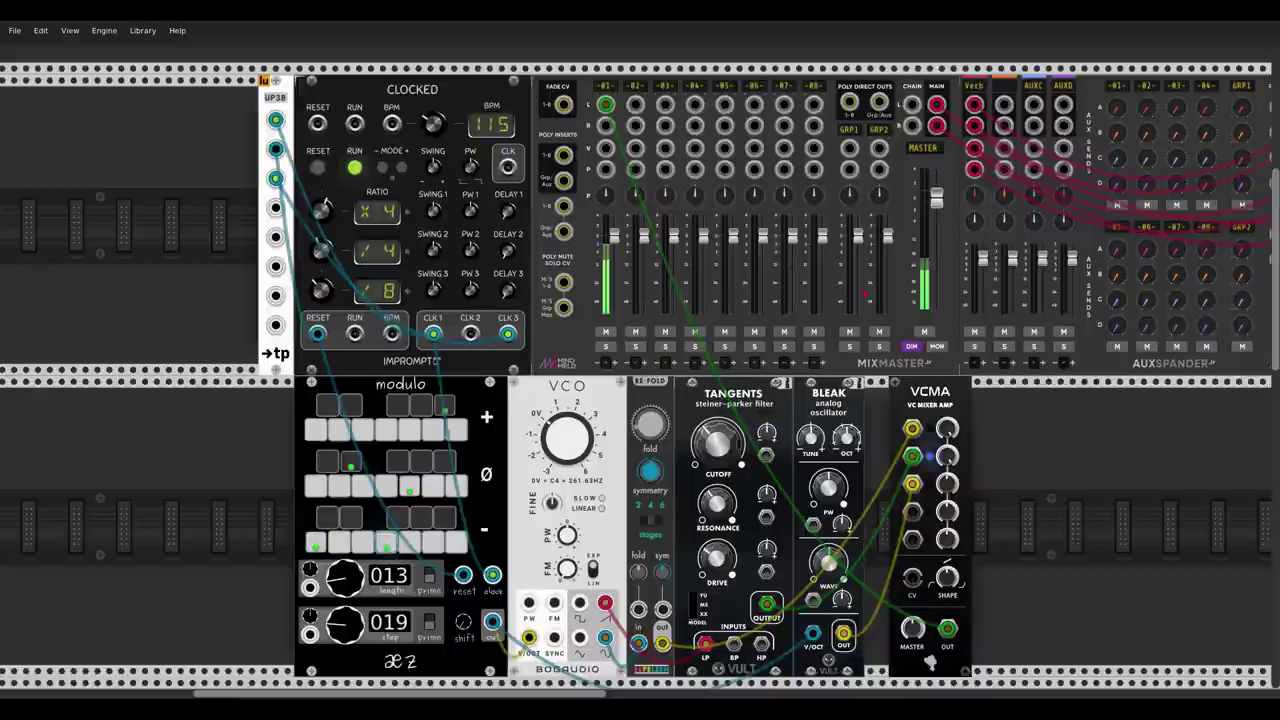
# Adjust the VCMA channel 3 level to balance the Bleak oscillator against the other two sources.
pyautogui.scroll(-5, 760, 230)
pyautogui.moveTo(950, 317)
pyautogui.mouseDown()
pyautogui.moveTo(950, 370)
pyautogui.moveTo(952, 330)
pyautogui.mouseUp()
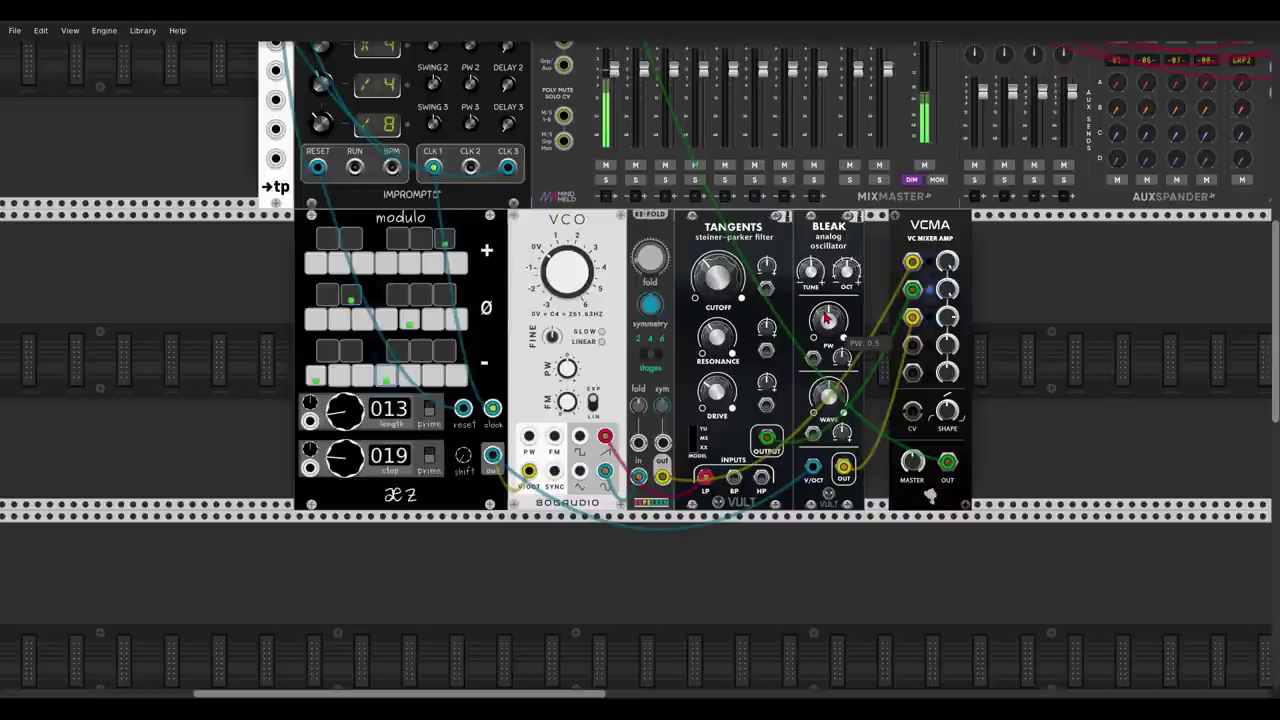
pyautogui.moveTo(718, 277); pyautogui.dragTo(654, 262)
pyautogui.moveTo(650, 262)
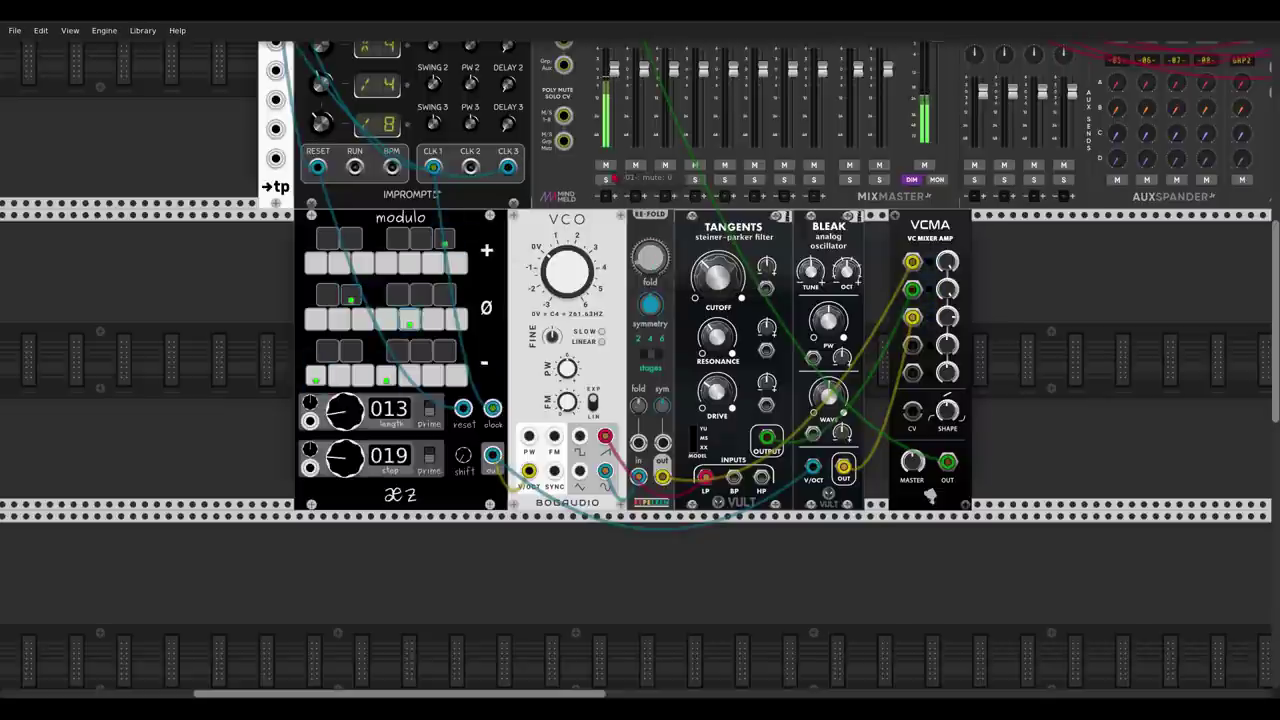
# Mute MixMaster channel 1 and insert the Vult Caudal chaos source directly after VCMA.
pyautogui.click(605, 165)
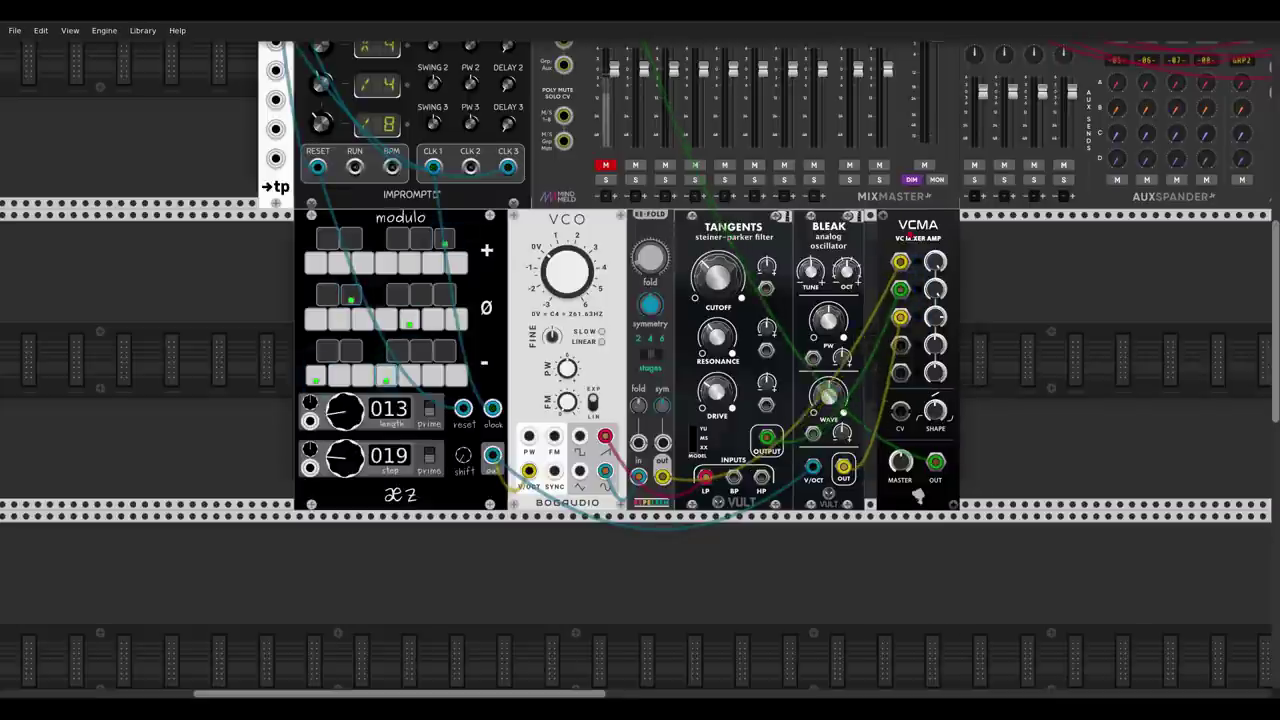
pyautogui.rightClick(1047, 280)
pyautogui.write('caul')
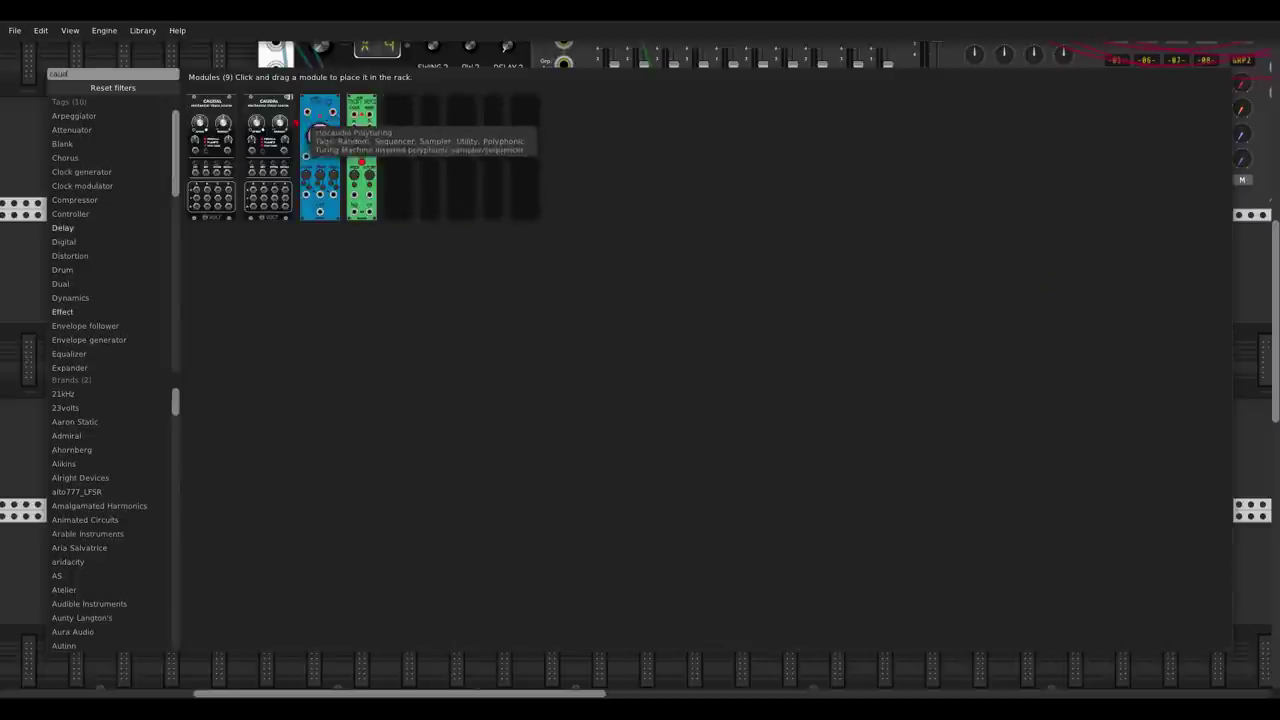
pyautogui.moveTo(280, 118); pyautogui.dragTo(1118, 314)
# Insert a VCV Scope after Caudal, view Caudal's X output from column A at a slower time base, and delete the Scope.
pyautogui.rightClick(1120, 314)
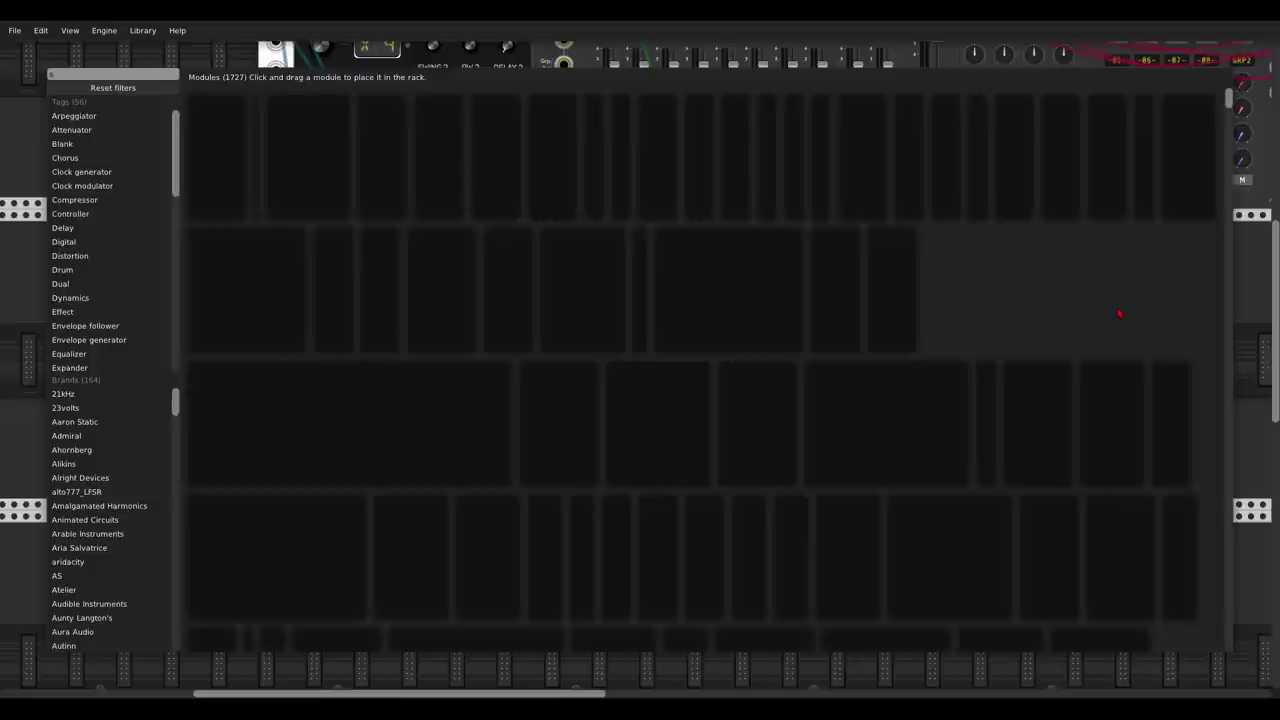
pyautogui.write('scope')
pyautogui.moveTo(917, 140)
pyautogui.mouseDown()
pyautogui.moveTo(995, 436)
pyautogui.moveTo(769, 403)
pyautogui.moveTo(790, 430)
pyautogui.moveTo(864, 435)
pyautogui.mouseUp()
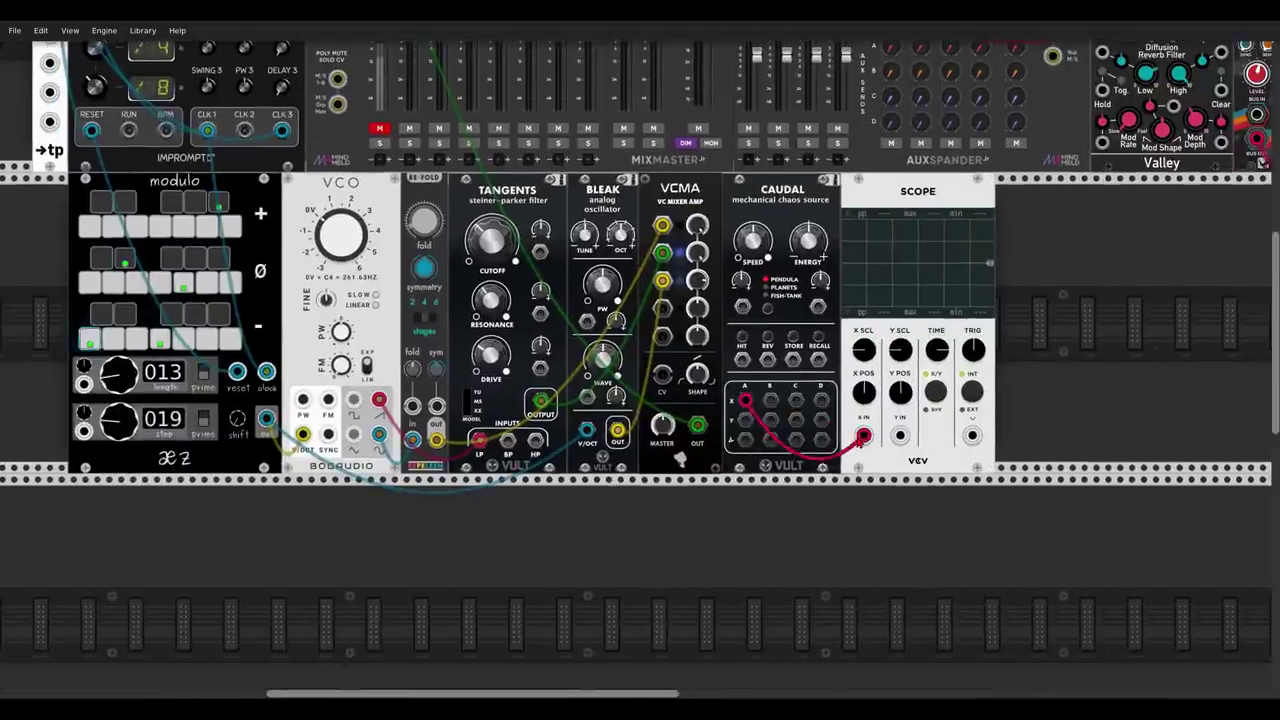
pyautogui.moveTo(936, 349); pyautogui.dragTo(936, 320)
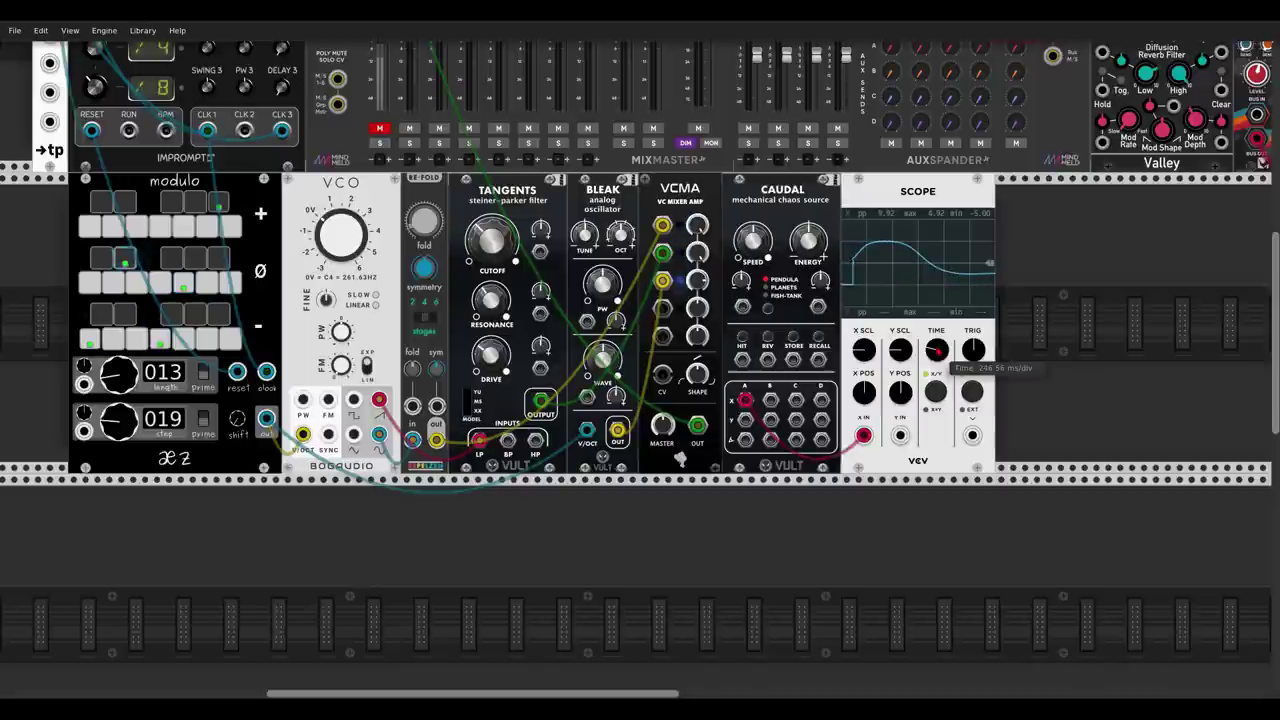
pyautogui.moveTo(938, 352)
pyautogui.mouseDown()
pyautogui.moveTo(938, 324)
pyautogui.moveTo(936, 358)
pyautogui.mouseUp()
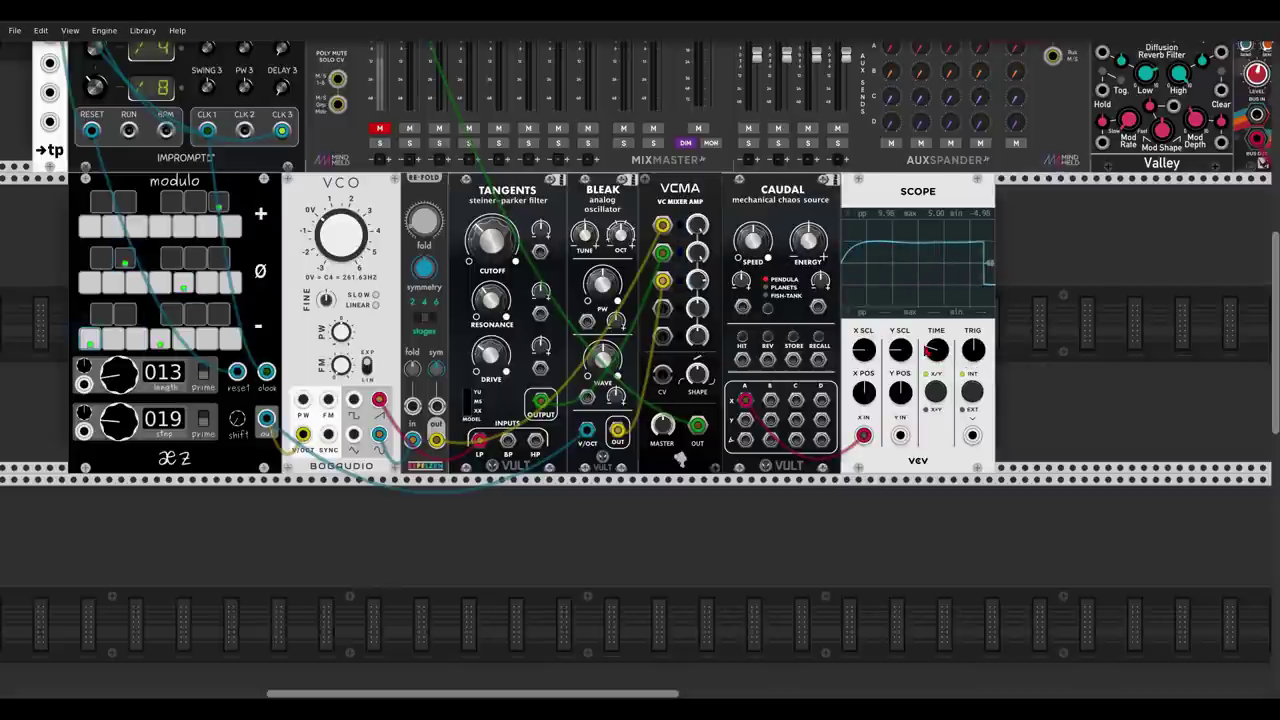
pyautogui.press('Delete')
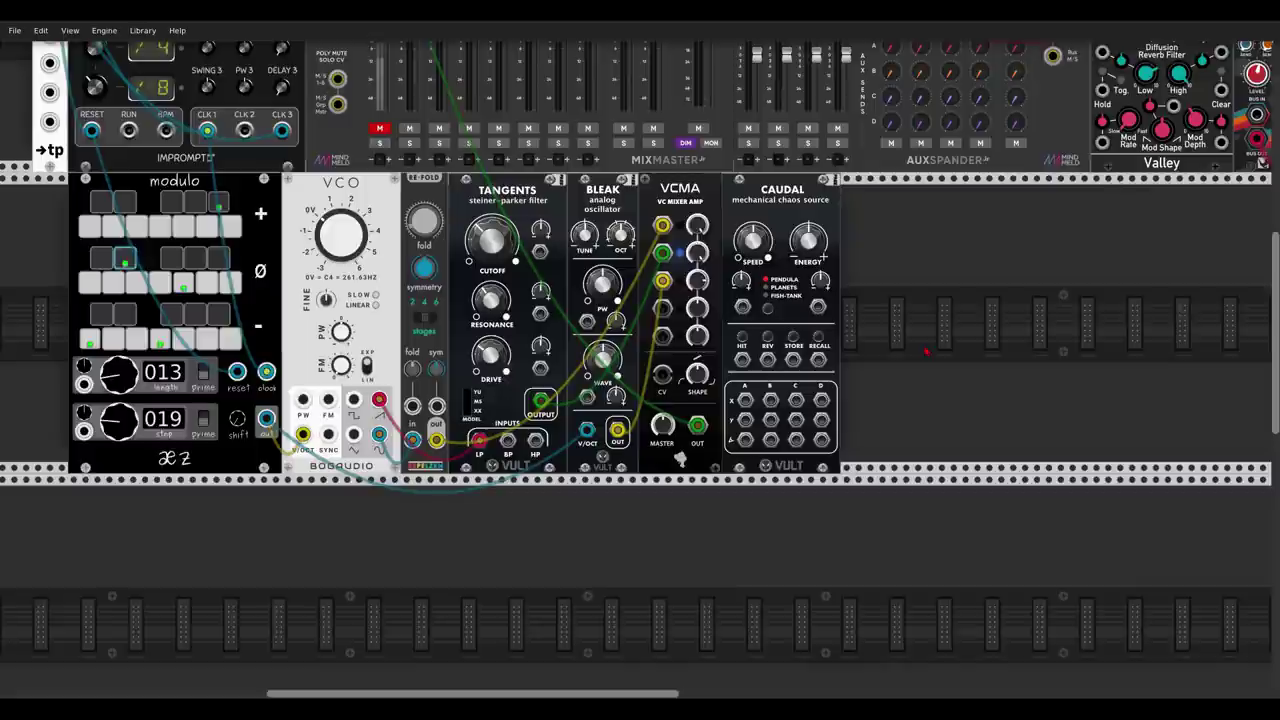
# Patch Caudal's column A X output into Re-Fold's fold CV with some modulation amount, and its Y output into Tangents' cutoff CV.
pyautogui.moveTo(745, 401); pyautogui.dragTo(412, 407)
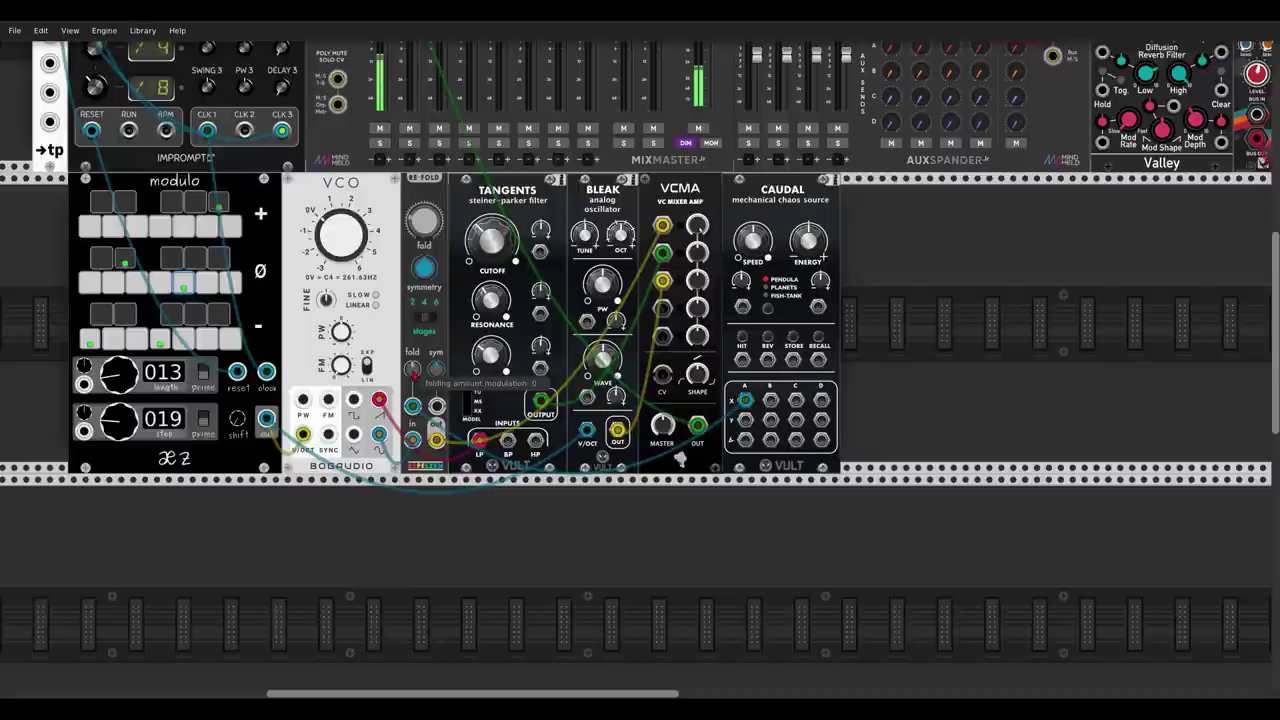
pyautogui.moveTo(413, 369); pyautogui.dragTo(413, 360)
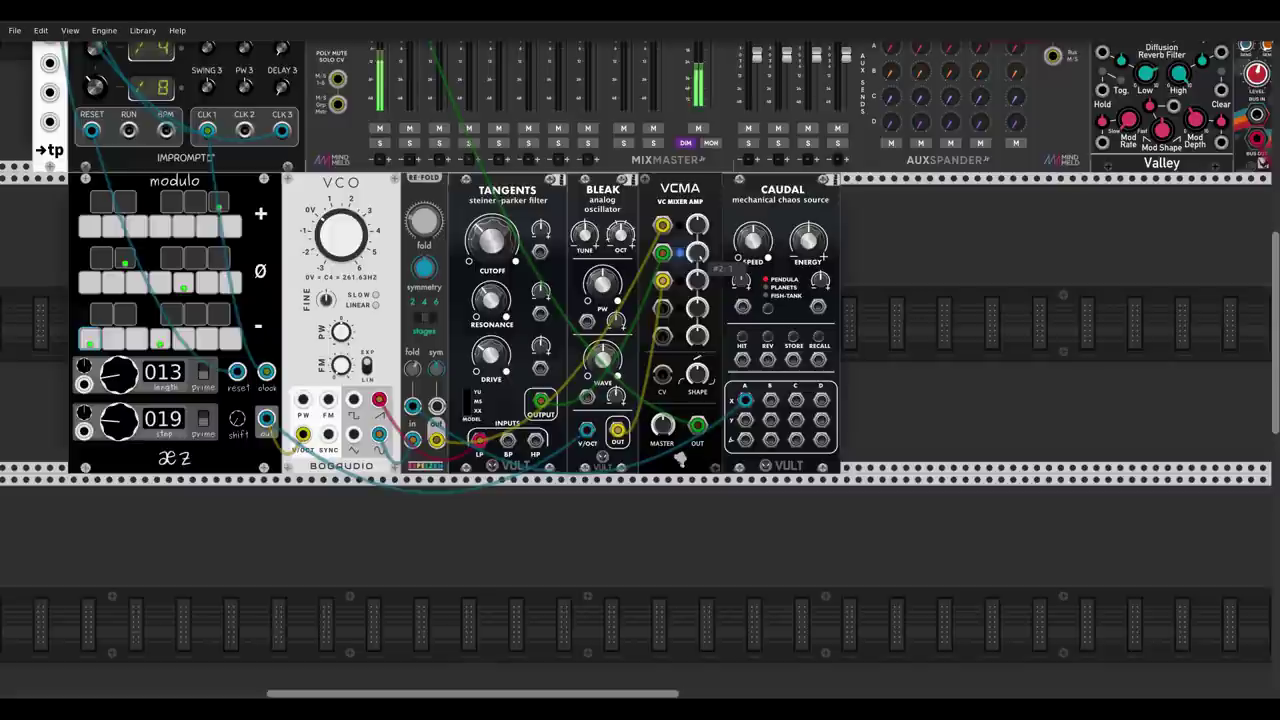
pyautogui.moveTo(745, 420); pyautogui.dragTo(540, 230)
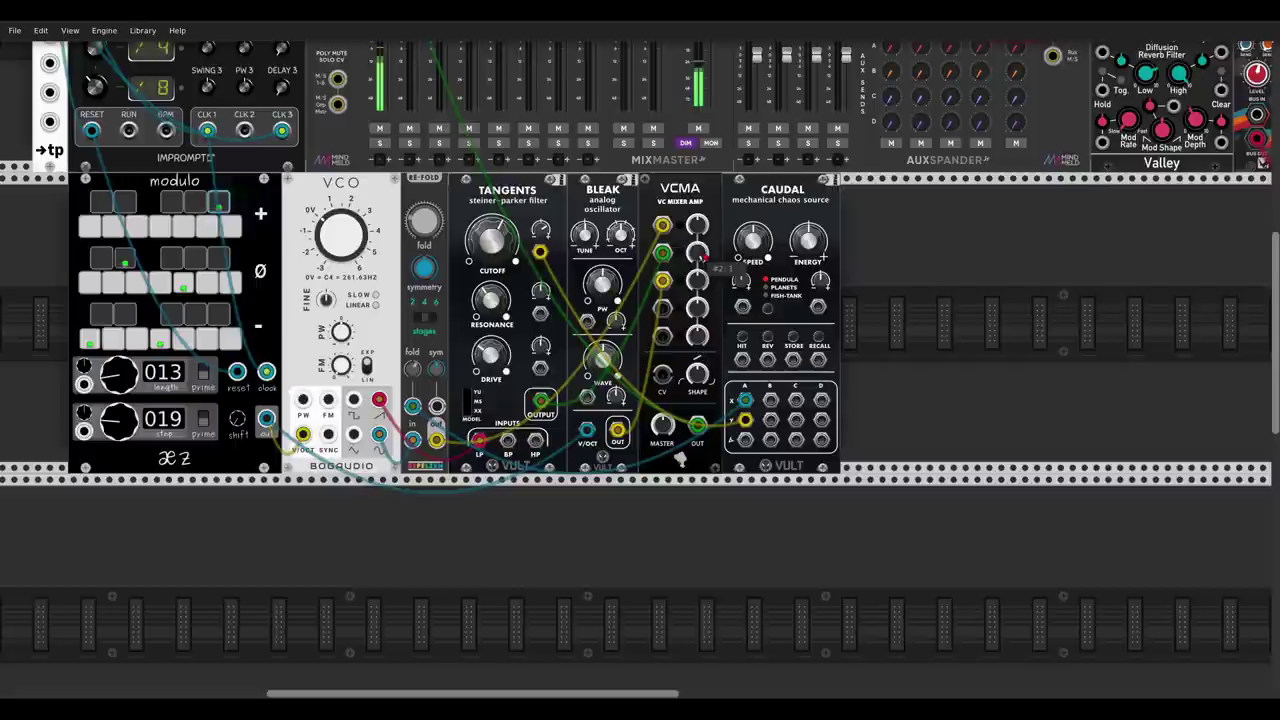
# Patch Caudal's column A Z output into Bleak's PW CV, raise the PW modulation amount, and adjust the VCMA channel 3 level.
pyautogui.moveTo(746, 439); pyautogui.dragTo(588, 322)
pyautogui.moveTo(697, 280); pyautogui.dragTo(697, 222)
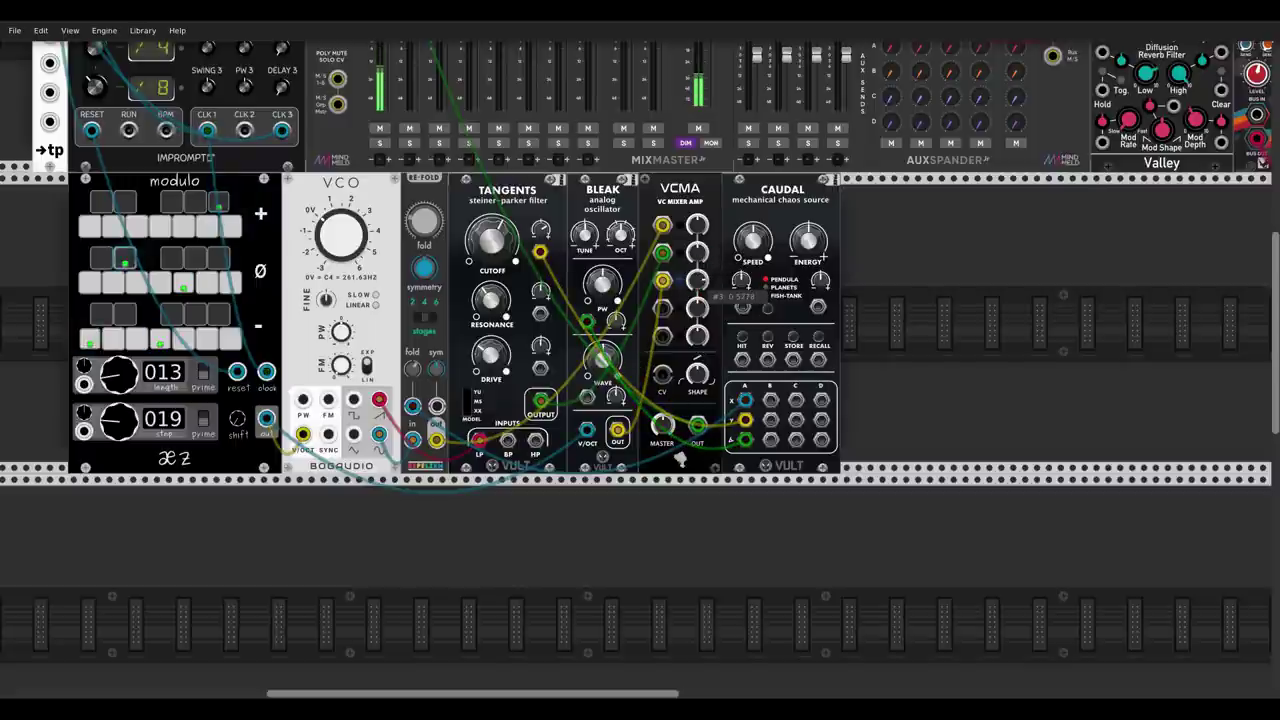
pyautogui.moveTo(616, 321); pyautogui.dragTo(616, 262)
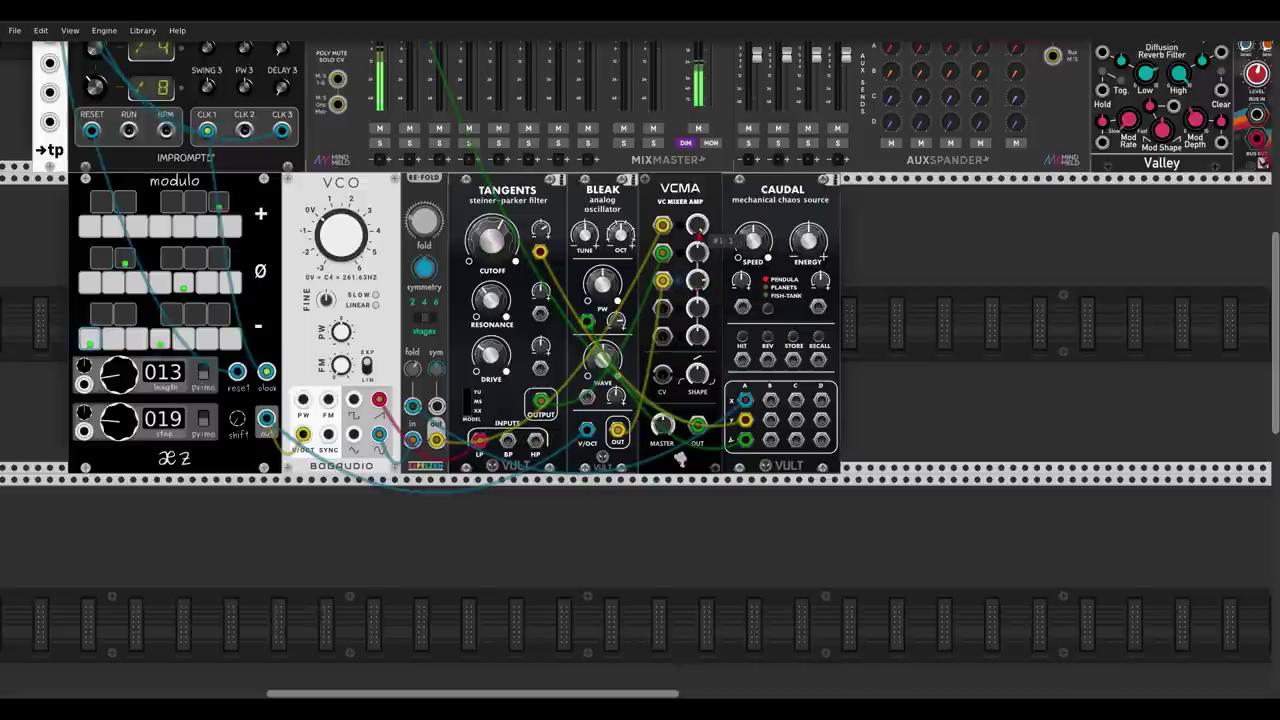
# Mute MixMaster channel 1, shift Caudal aside, and insert an AD envelope module directly after VCMA.
pyautogui.scroll(2, 705, 262)
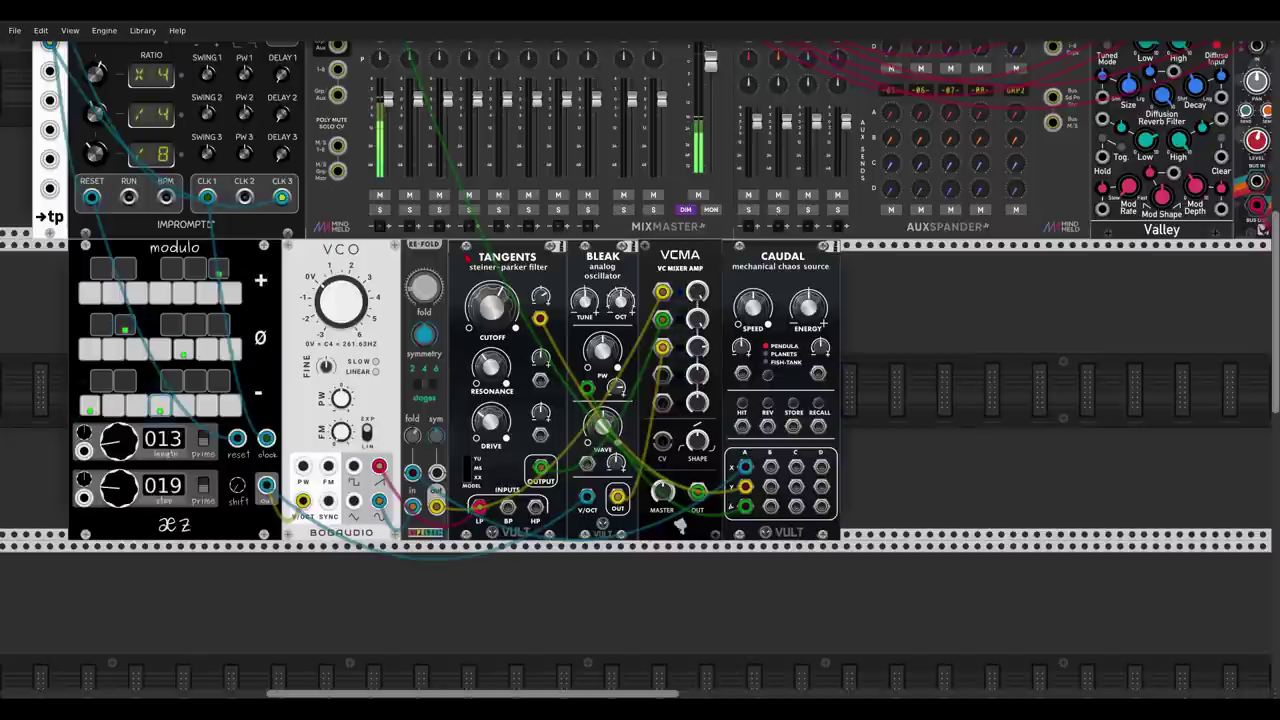
pyautogui.click(381, 200)
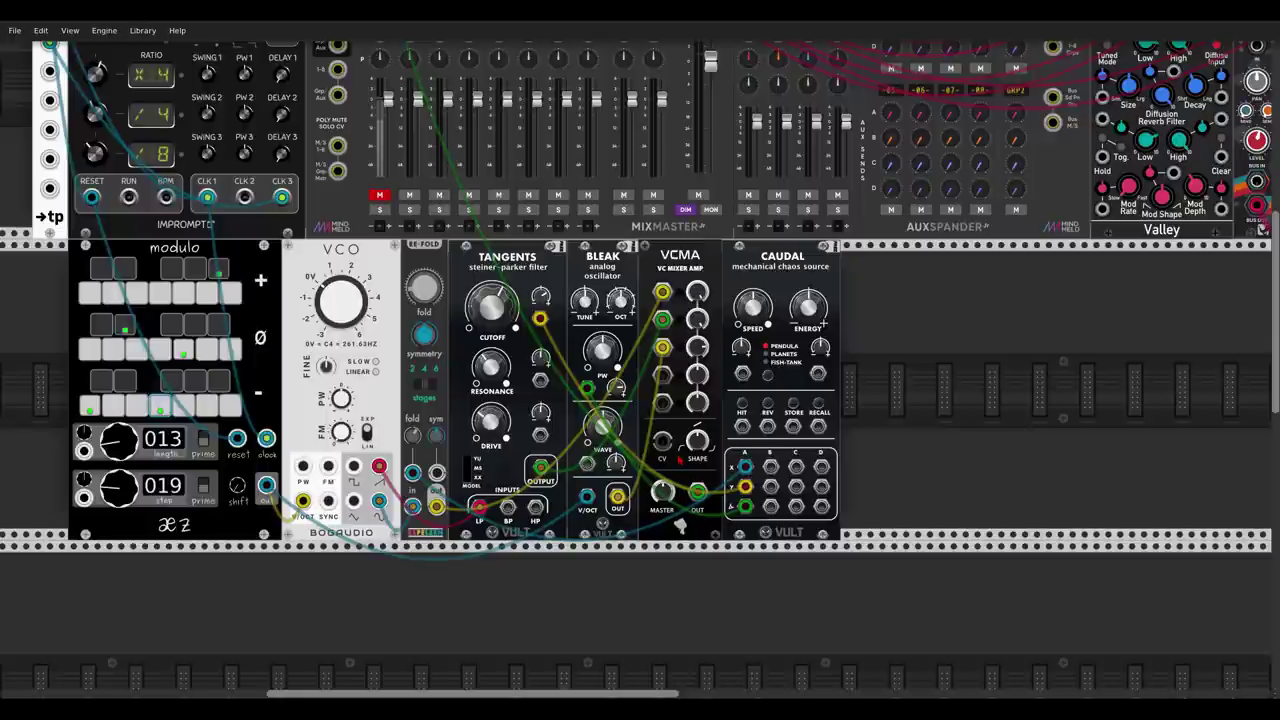
pyautogui.moveTo(735, 361); pyautogui.dragTo(836, 340)
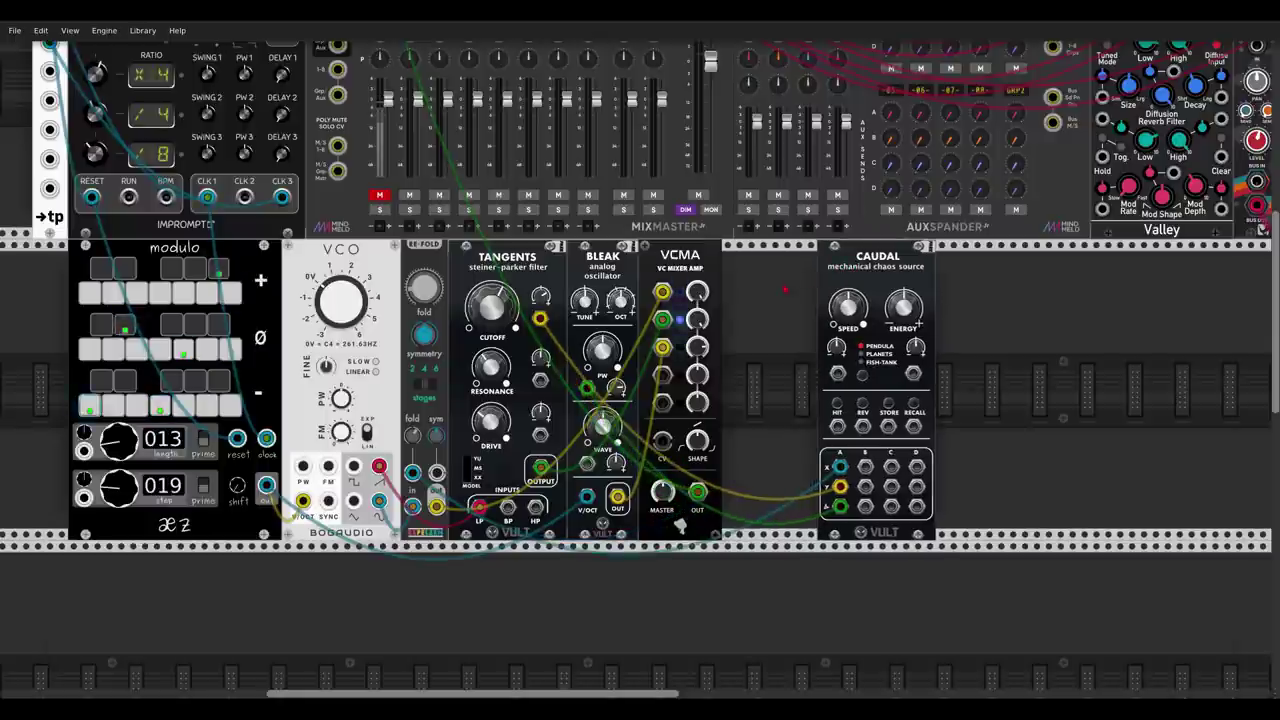
pyautogui.rightClick(785, 289)
pyautogui.write('ad')
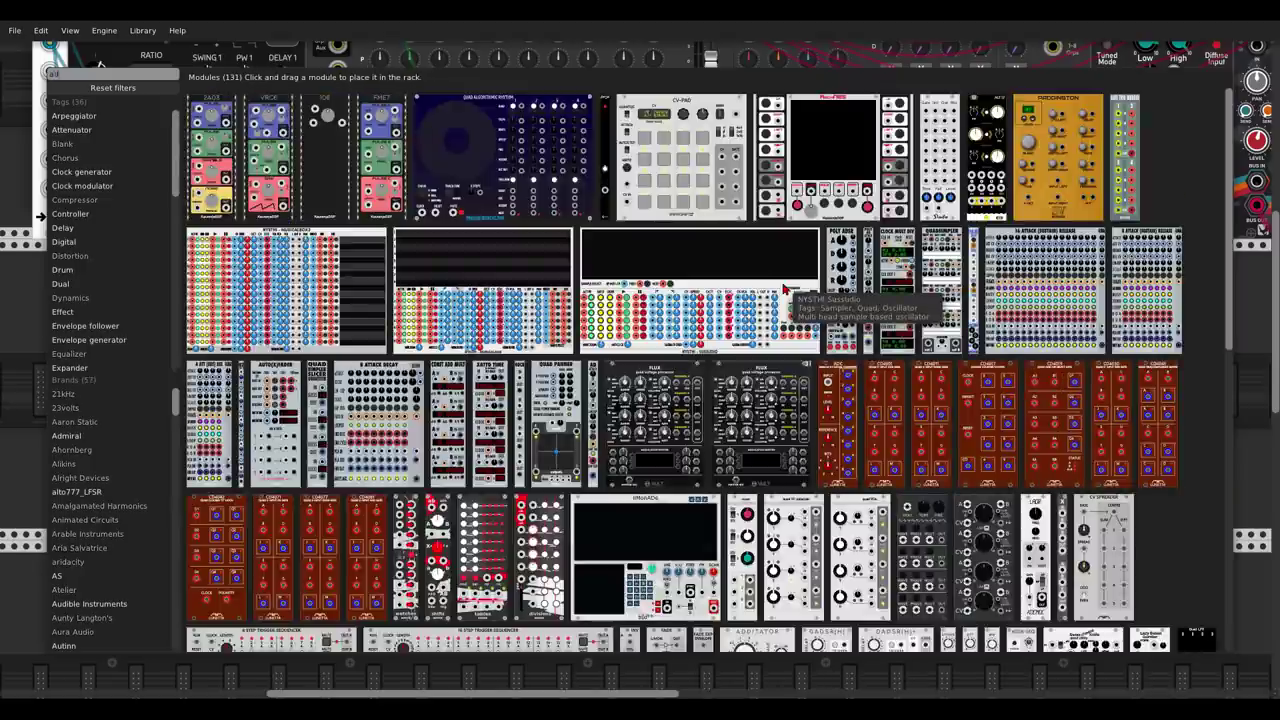
pyautogui.click(785, 290)
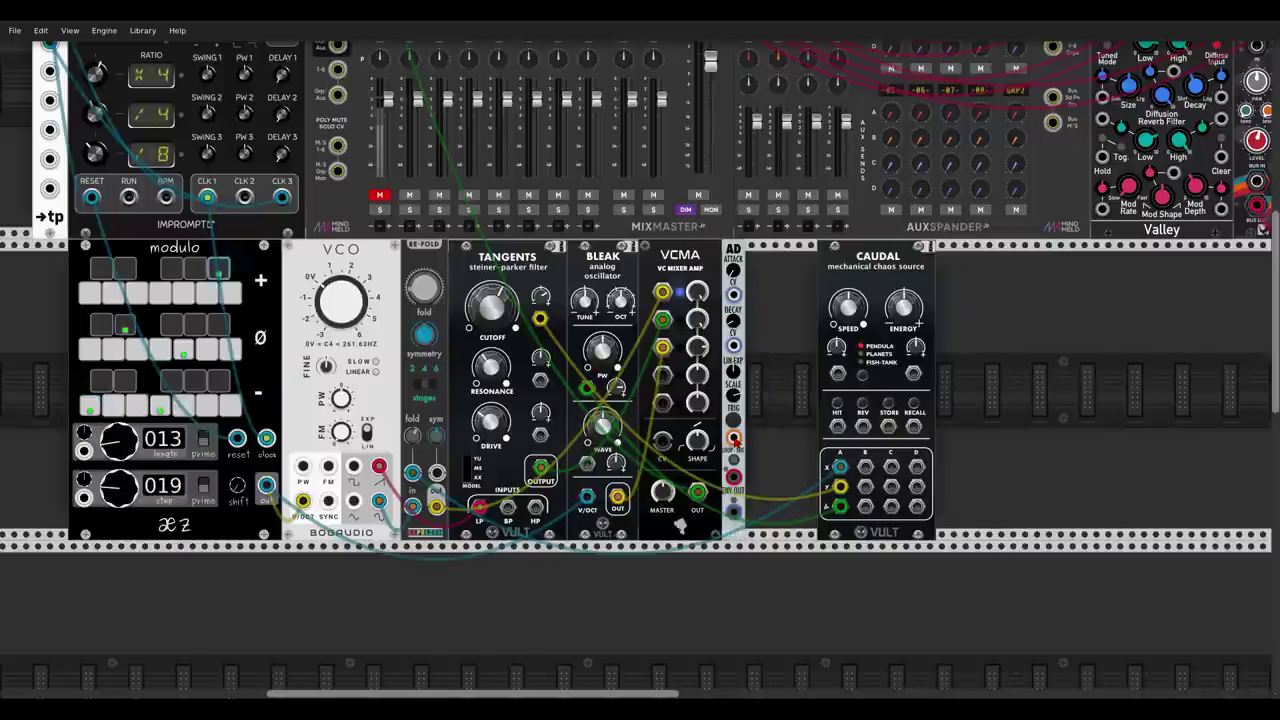
# Patch Clocked's CLK 1 into the AD trigger and its envelope into VCMA's CV, with channel 1 unmuted and the AD decay adjusted.
pyautogui.moveTo(734, 437); pyautogui.dragTo(207, 197)
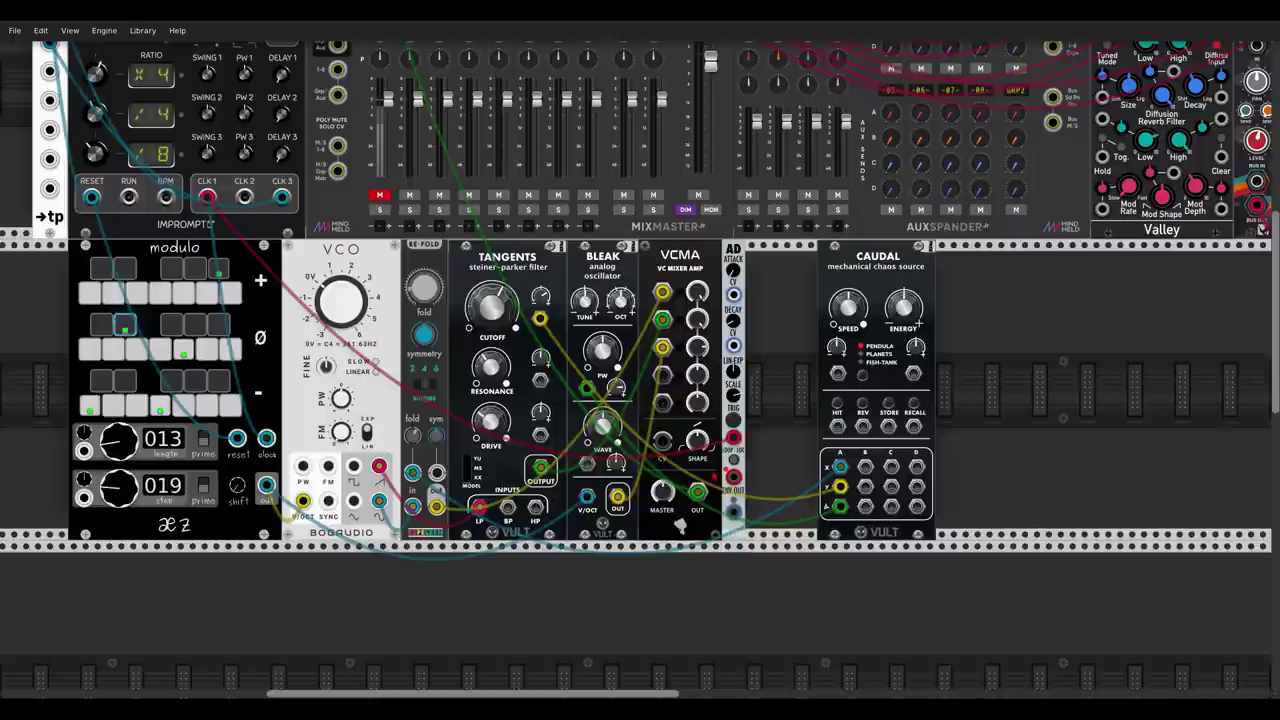
pyautogui.click(380, 195)
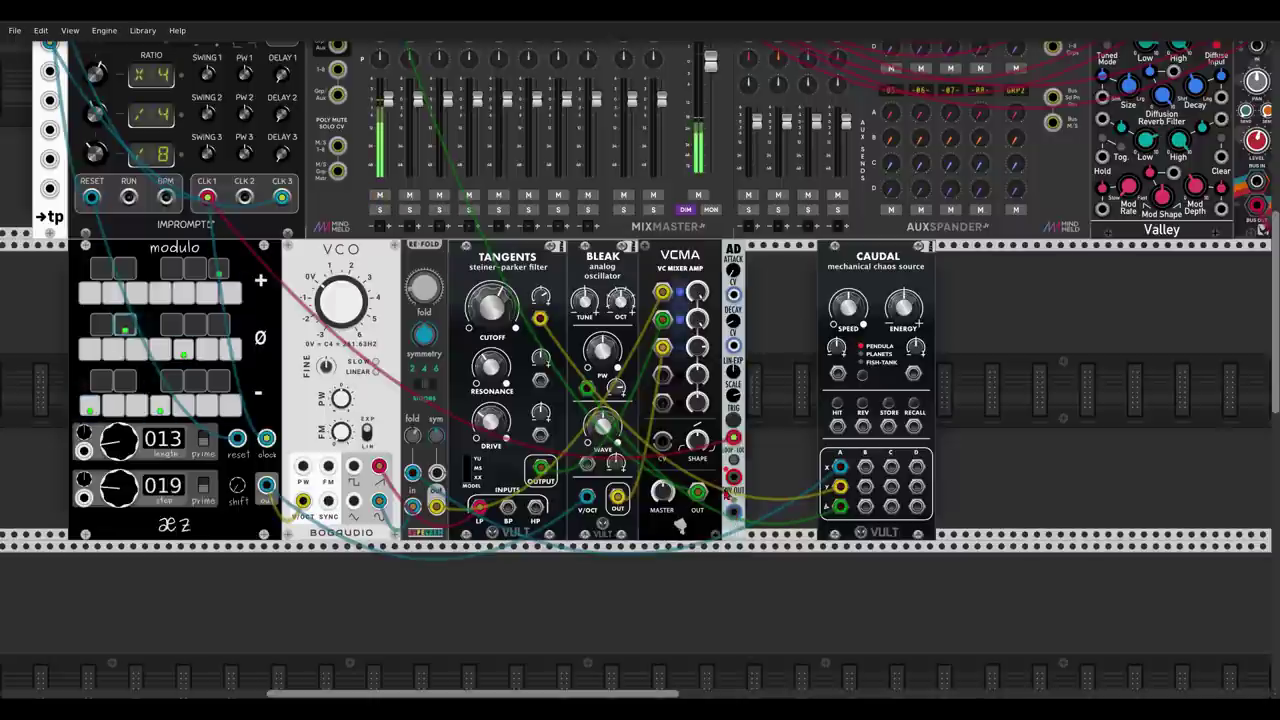
pyautogui.moveTo(734, 512); pyautogui.dragTo(663, 442)
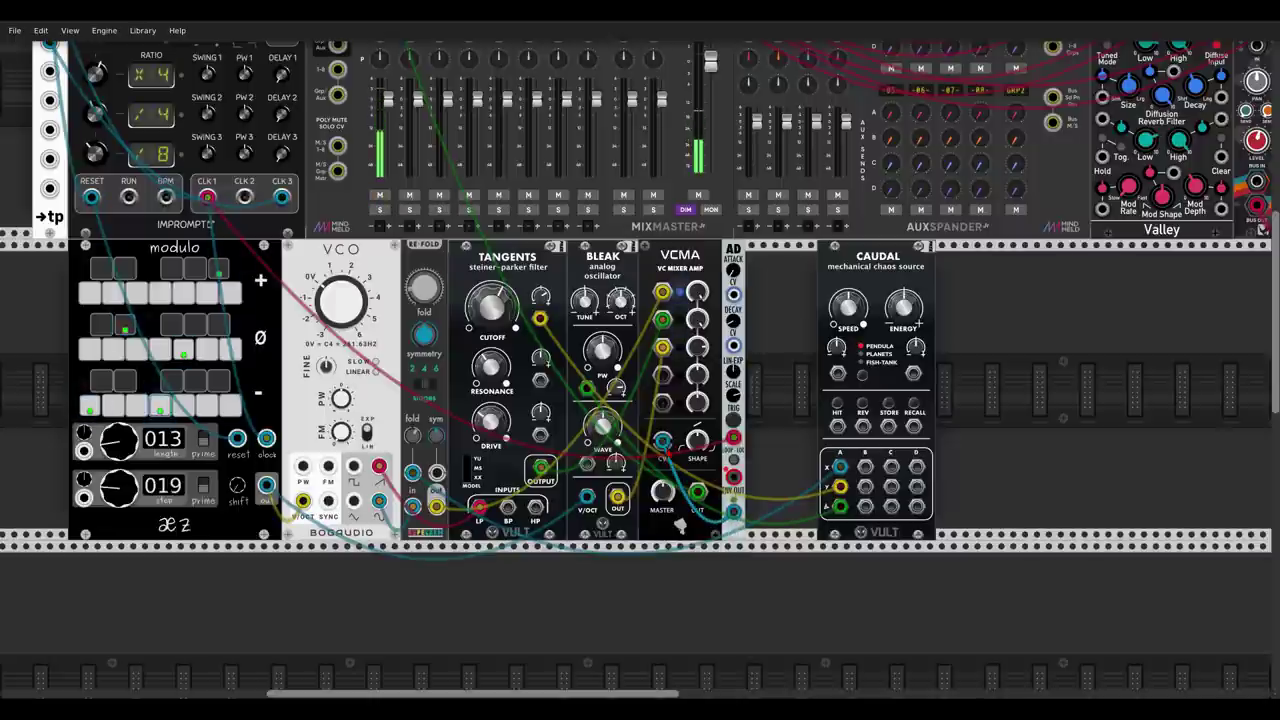
pyautogui.scroll(1, 740, 360)
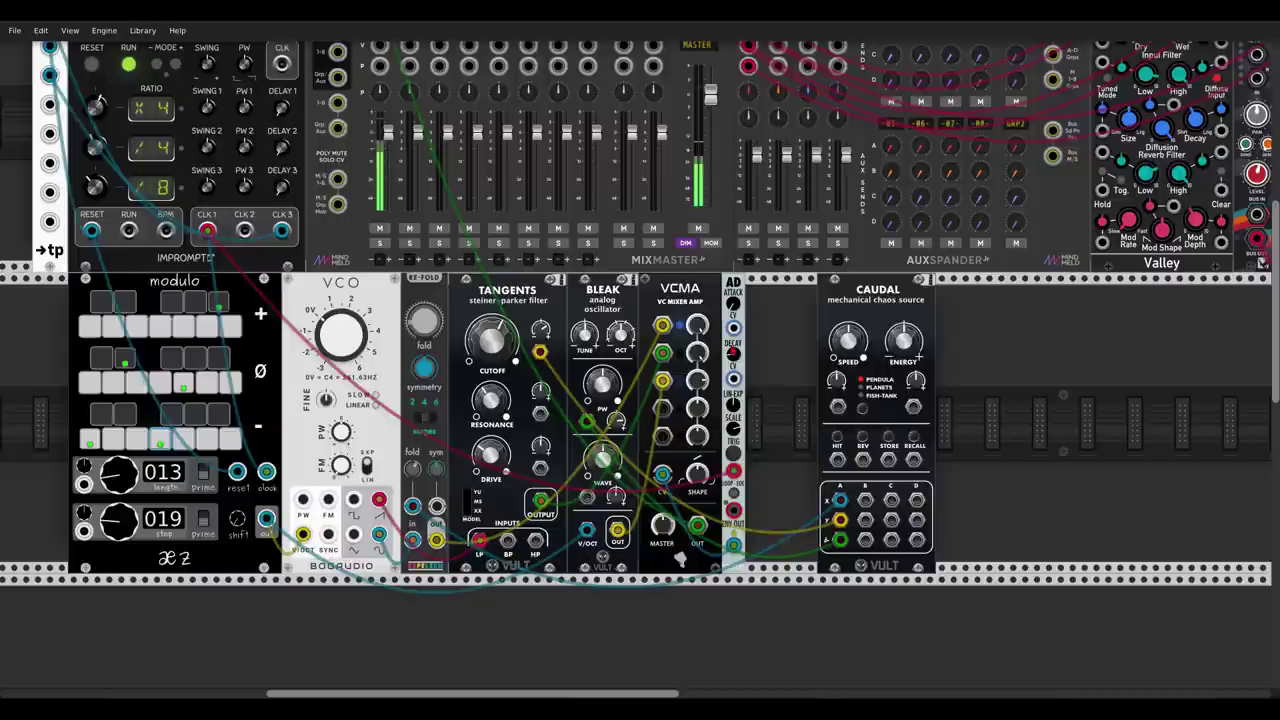
pyautogui.moveTo(734, 354); pyautogui.dragTo(733, 354)
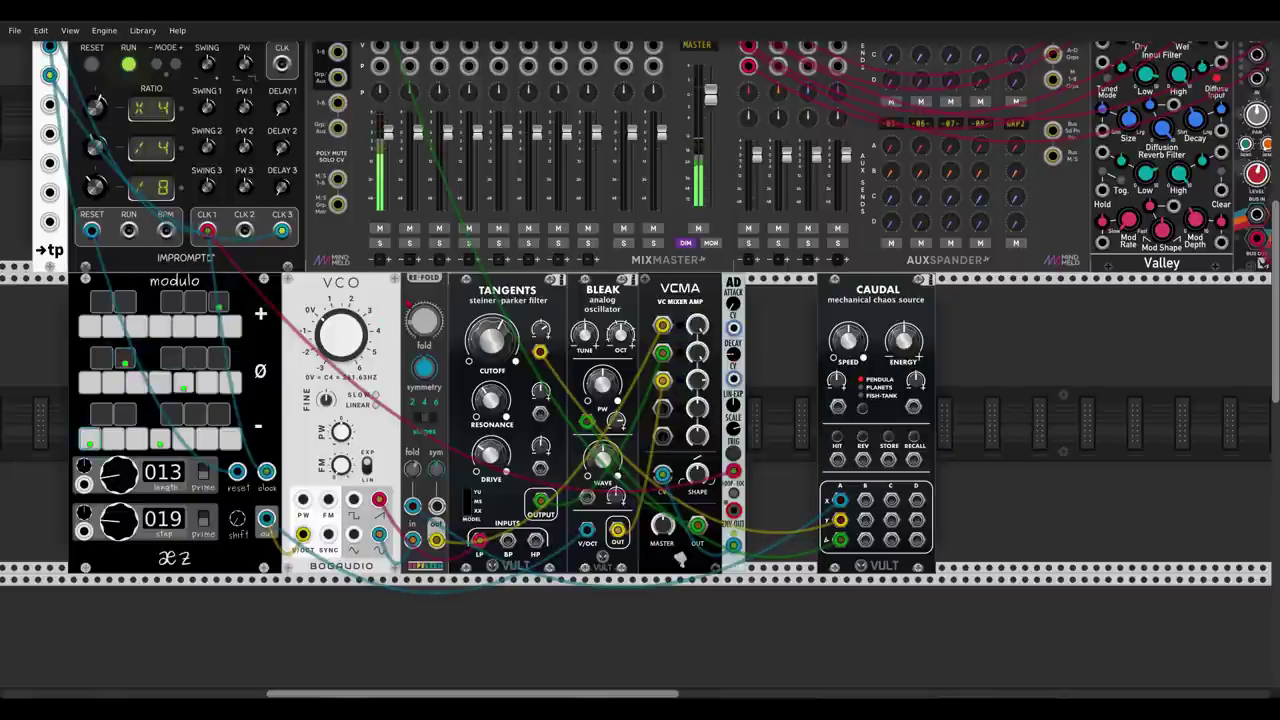
# Duplicate the AD envelope and place the copy between the VCO and Re-Fold, shifting the neighbouring modules to make room.
pyautogui.moveTo(680, 559); pyautogui.dragTo(704, 560)
pyautogui.hotkey('ctrl', 'd')
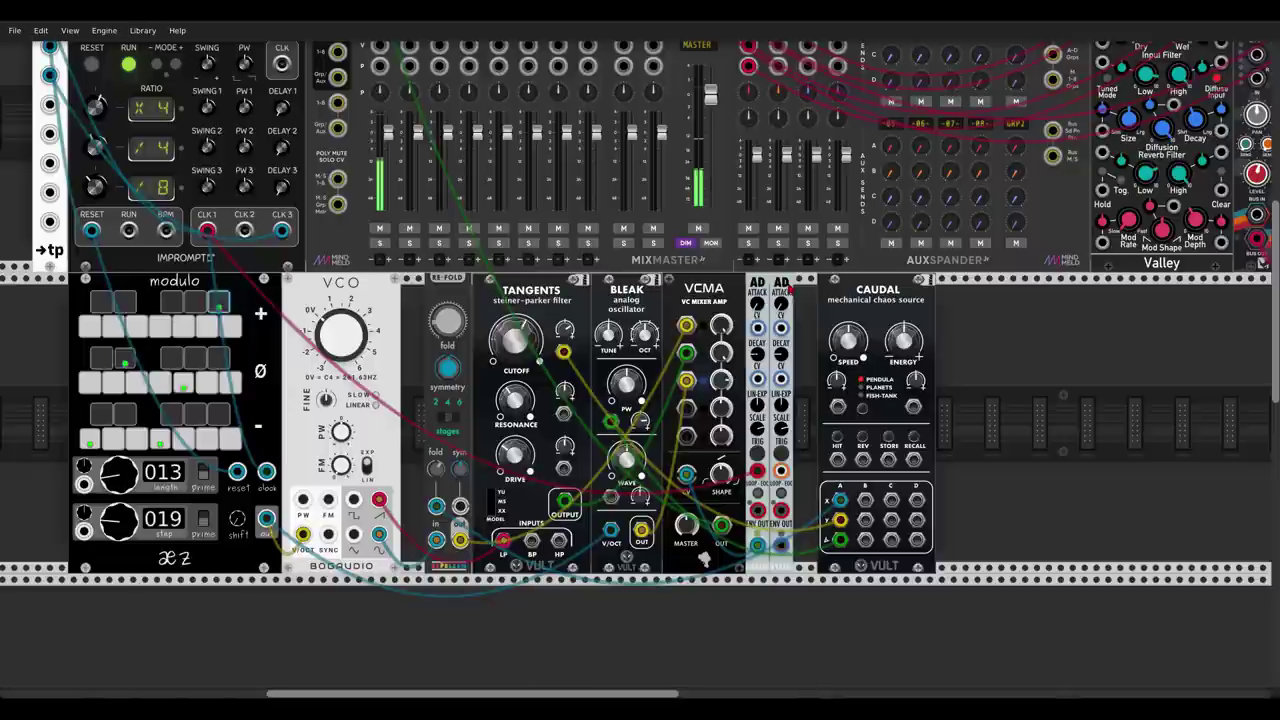
pyautogui.moveTo(785, 290); pyautogui.dragTo(452, 291)
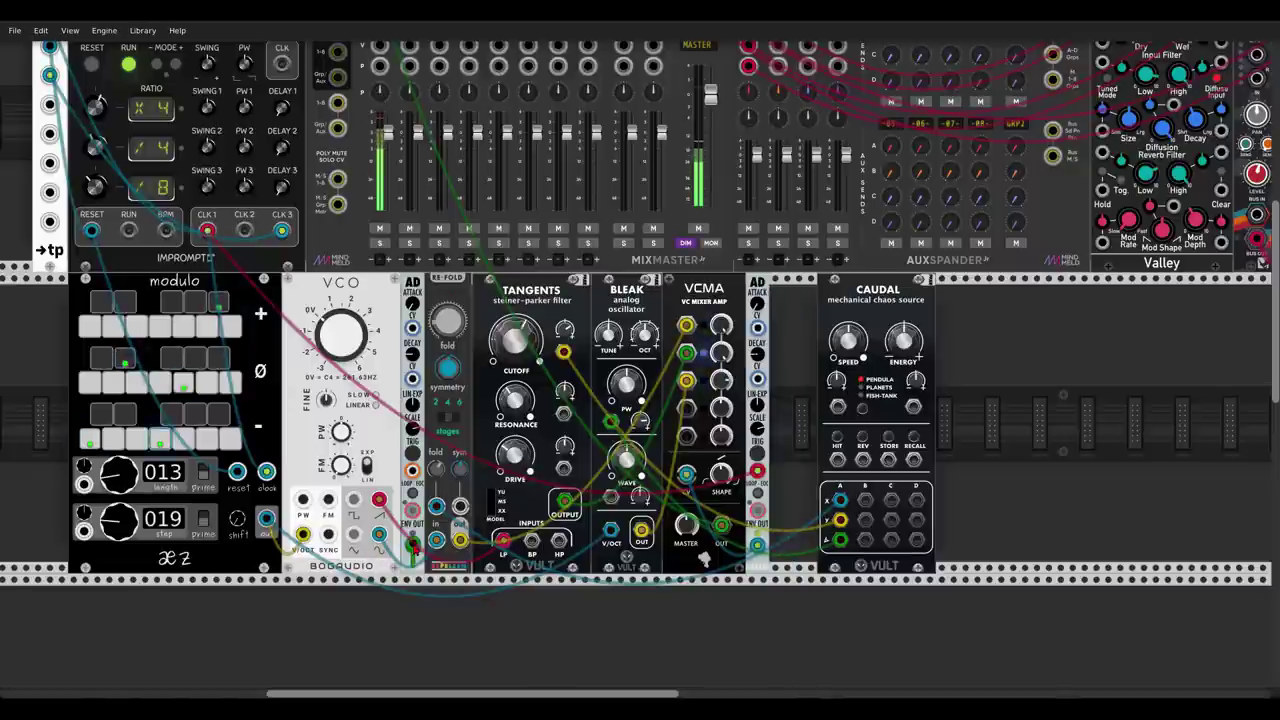
# Patch the second AD's envelope into the VCO's FM input, trigger it from CLK 1, and tune its decay and the FM depth.
pyautogui.moveTo(412, 545); pyautogui.dragTo(328, 499)
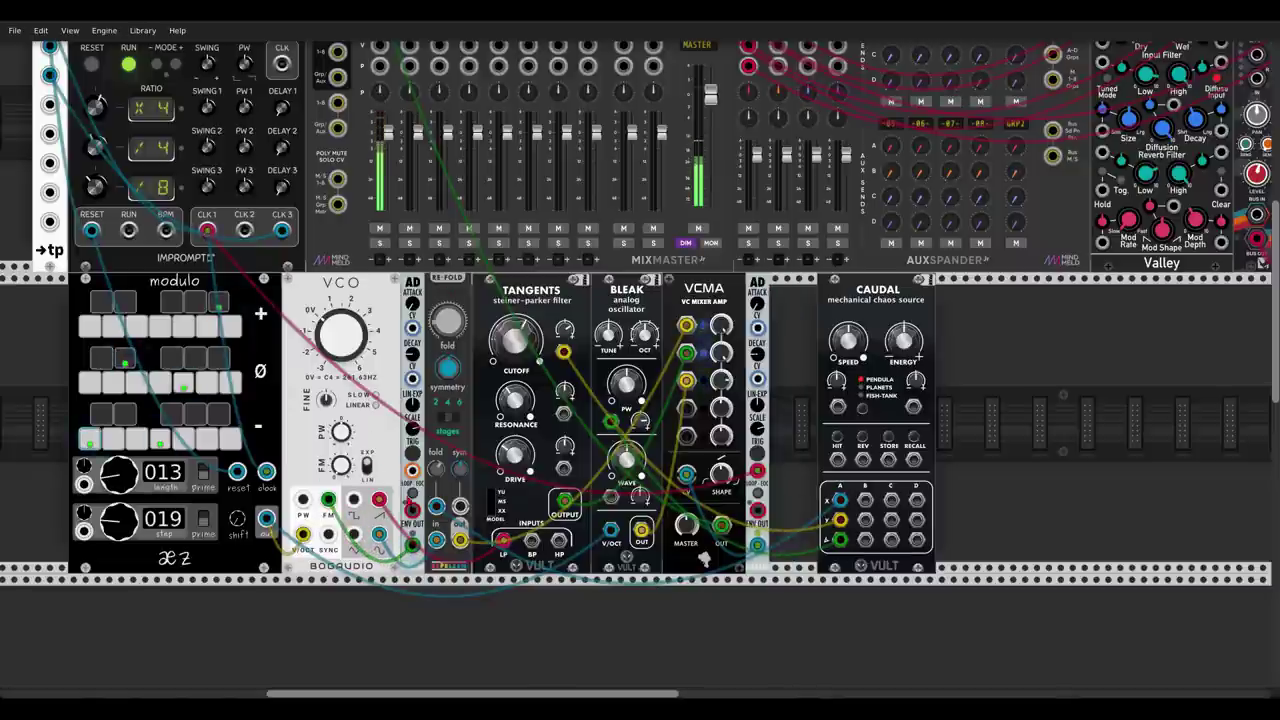
pyautogui.moveTo(412, 471); pyautogui.dragTo(208, 230)
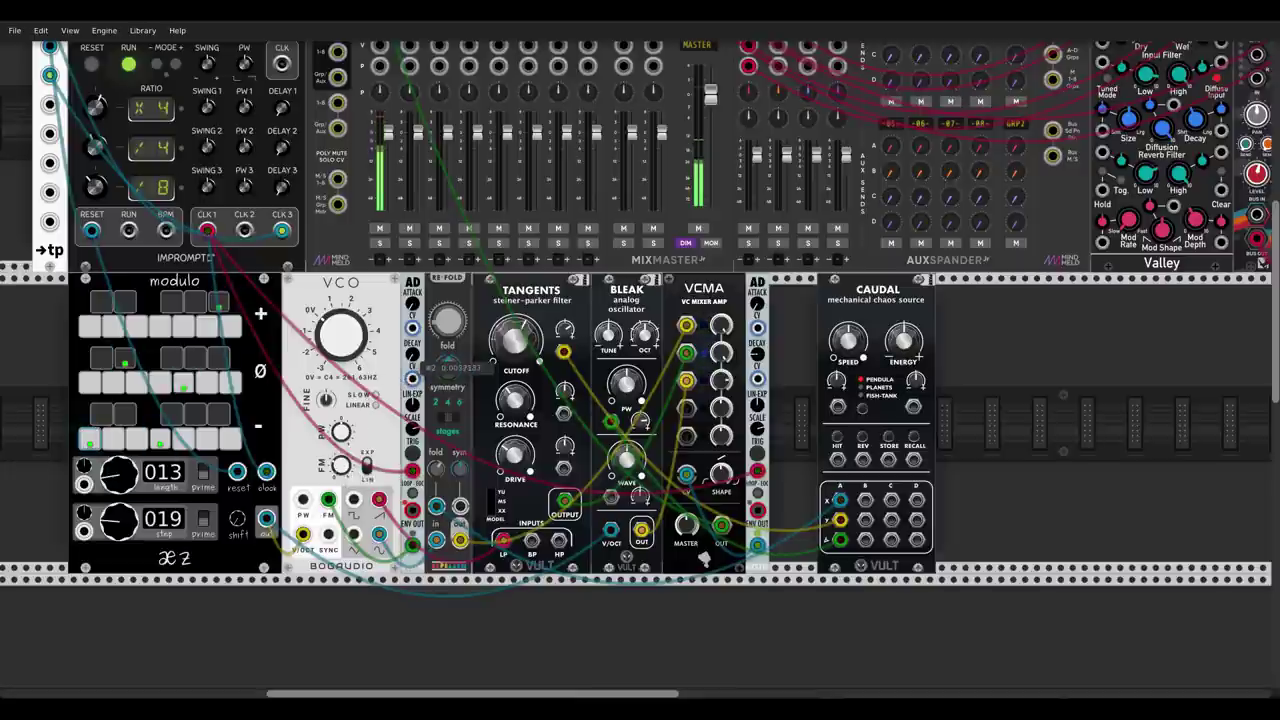
pyautogui.moveTo(412, 354); pyautogui.dragTo(412, 349)
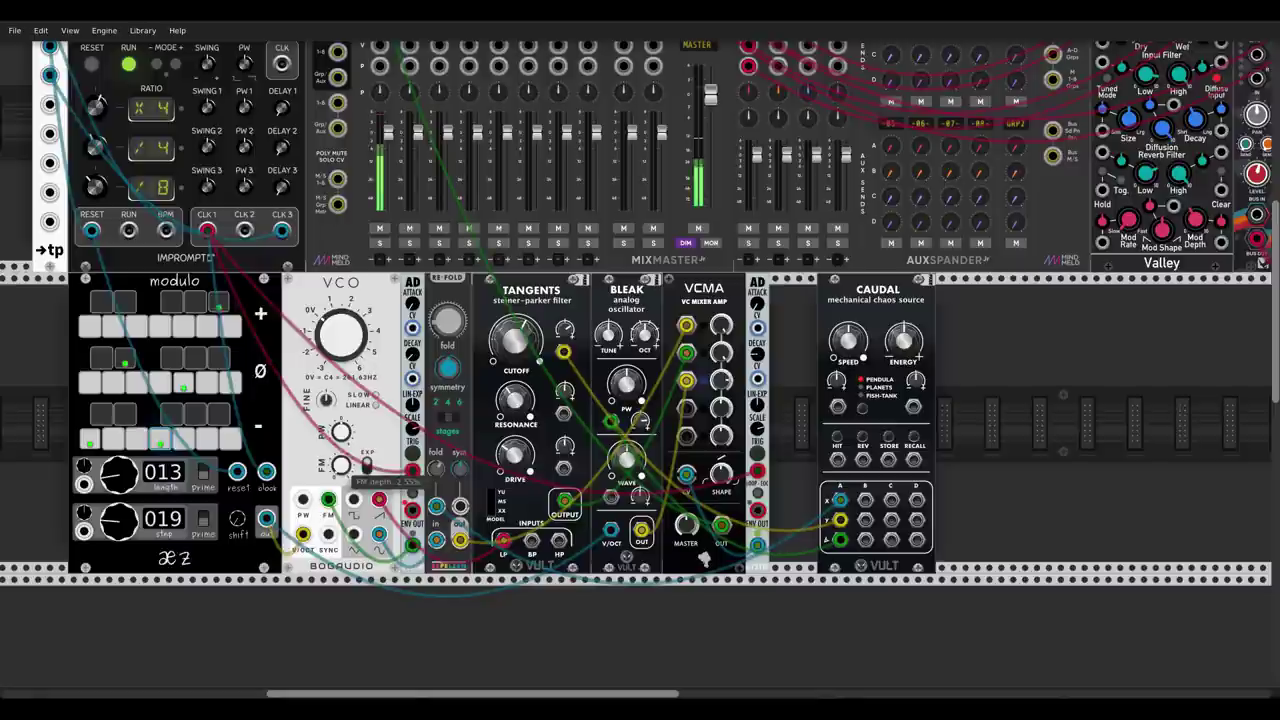
pyautogui.moveTo(341, 468); pyautogui.dragTo(341, 455)
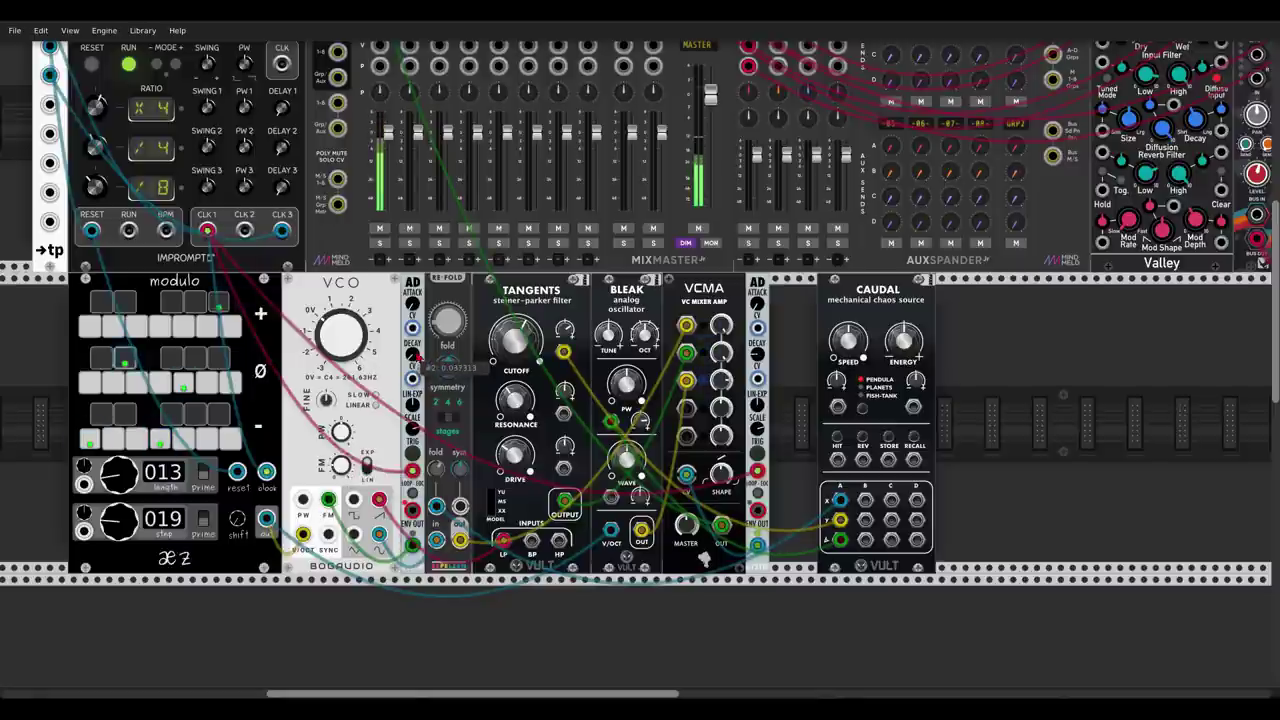
pyautogui.moveTo(343, 467); pyautogui.dragTo(341, 452)
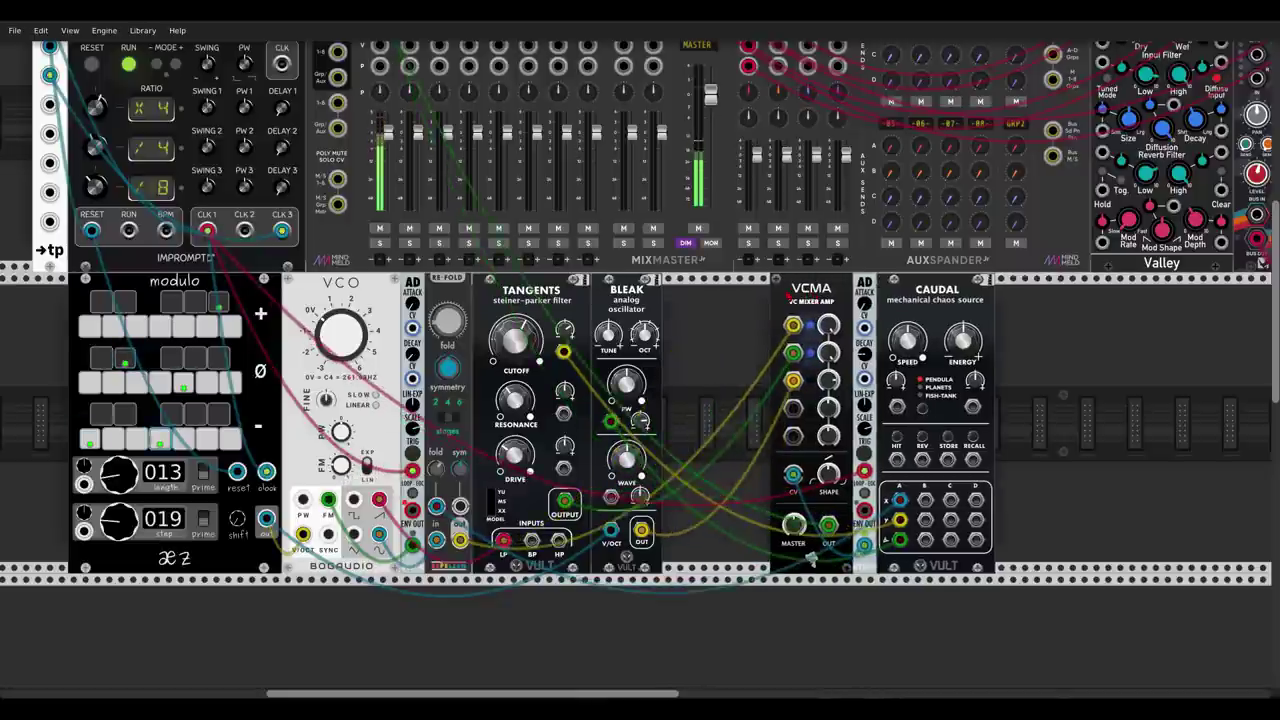
# Insert the Vult Basal oscillator between Bleak and VCMA.
pyautogui.press('Return')
pyautogui.write('basal')
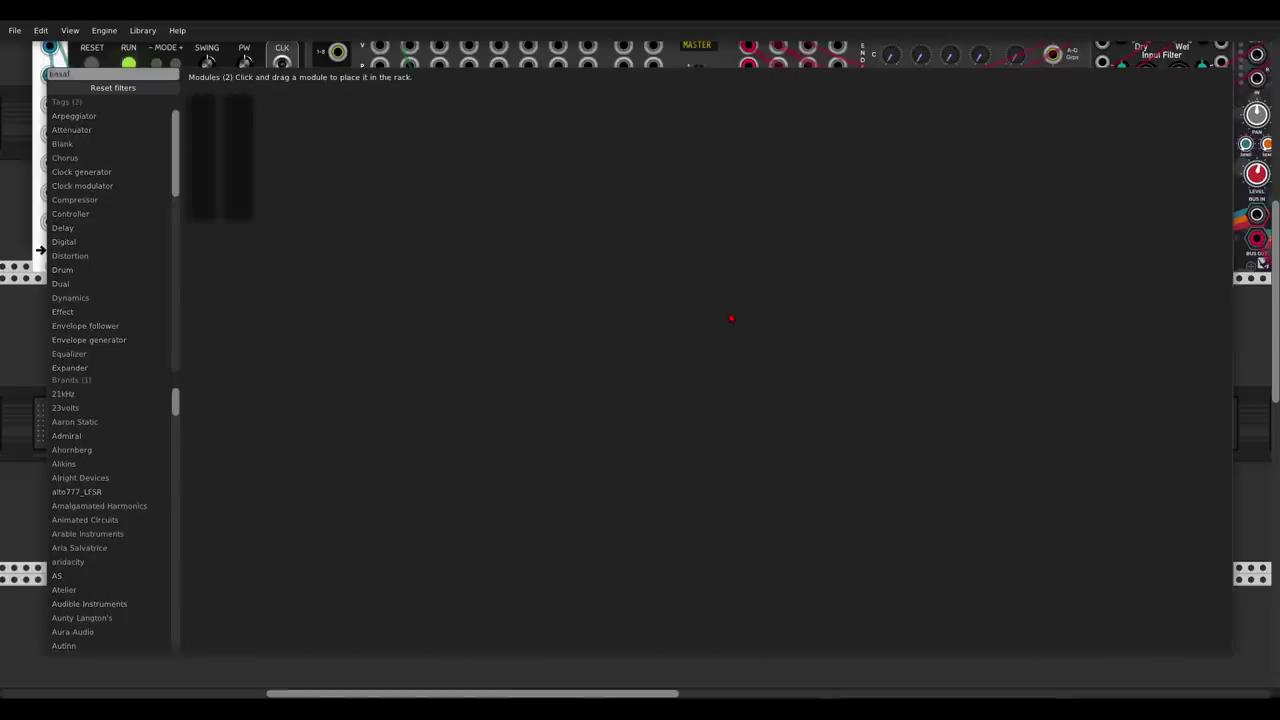
pyautogui.moveTo(245, 108); pyautogui.dragTo(631, 361)
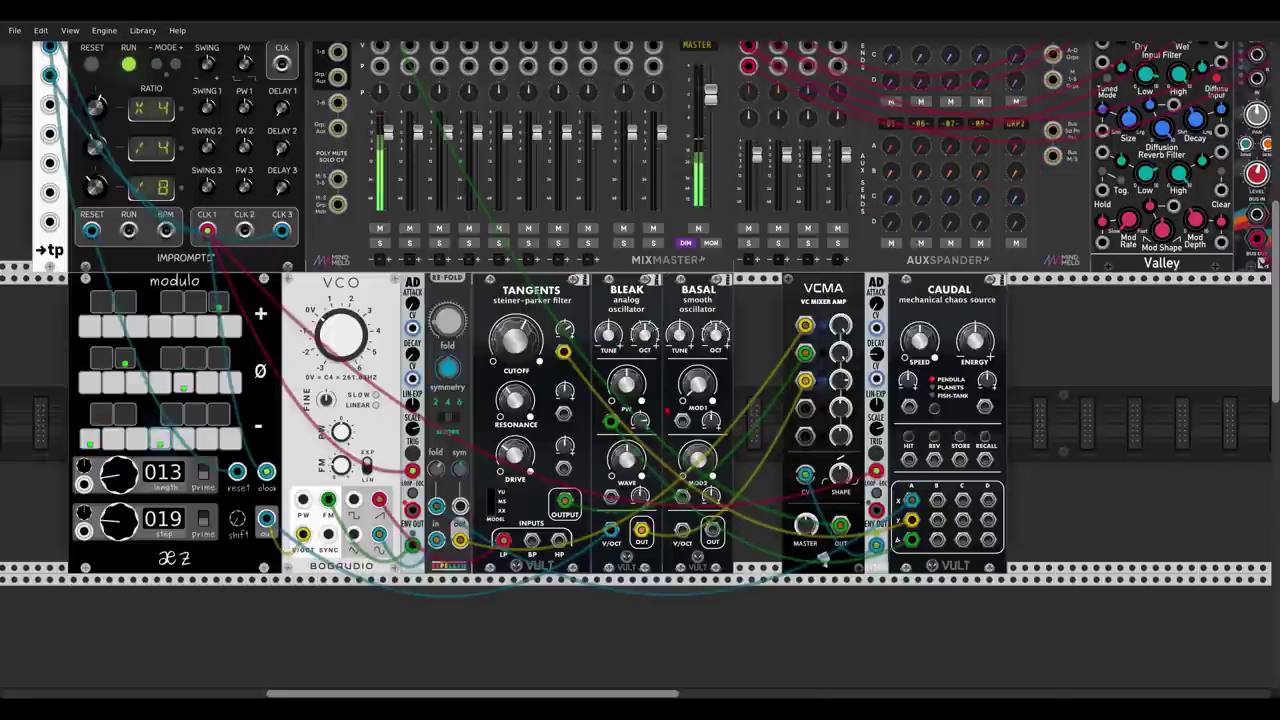
# Patch the modulo sequencer's output into Basal's V/OCT and shift VCMA, AD and Caudal directly beside Basal.
pyautogui.moveTo(683, 531); pyautogui.dragTo(266, 519)
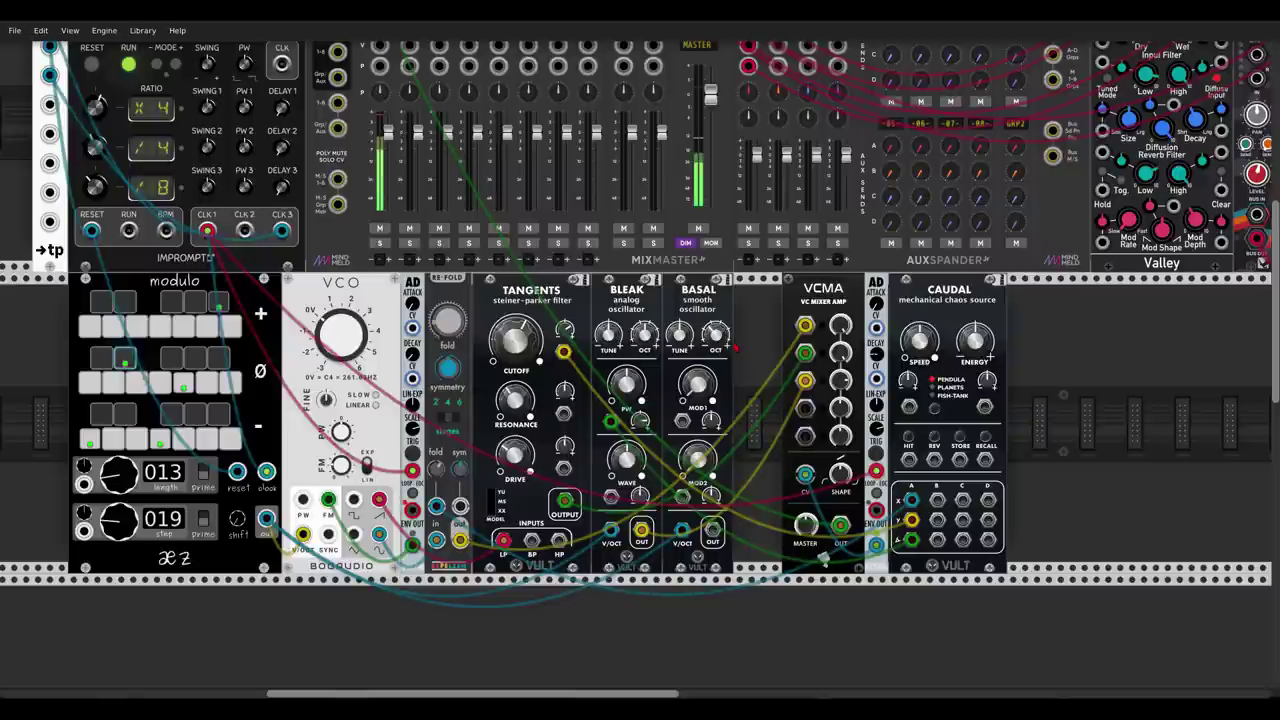
pyautogui.moveTo(823, 557); pyautogui.dragTo(775, 560)
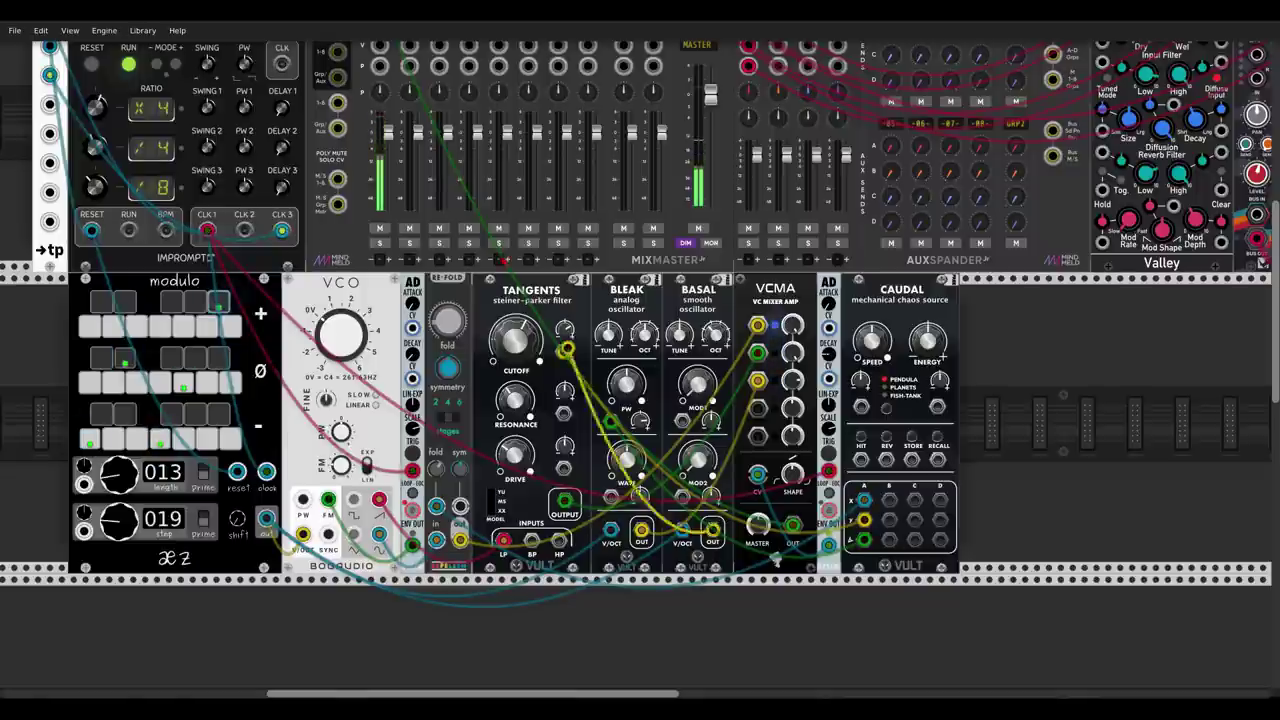
# Patch Basal's output into MixMaster channel 2 and audition that channel in solo before restoring the full mix.
pyautogui.scroll(3, 775, 560)
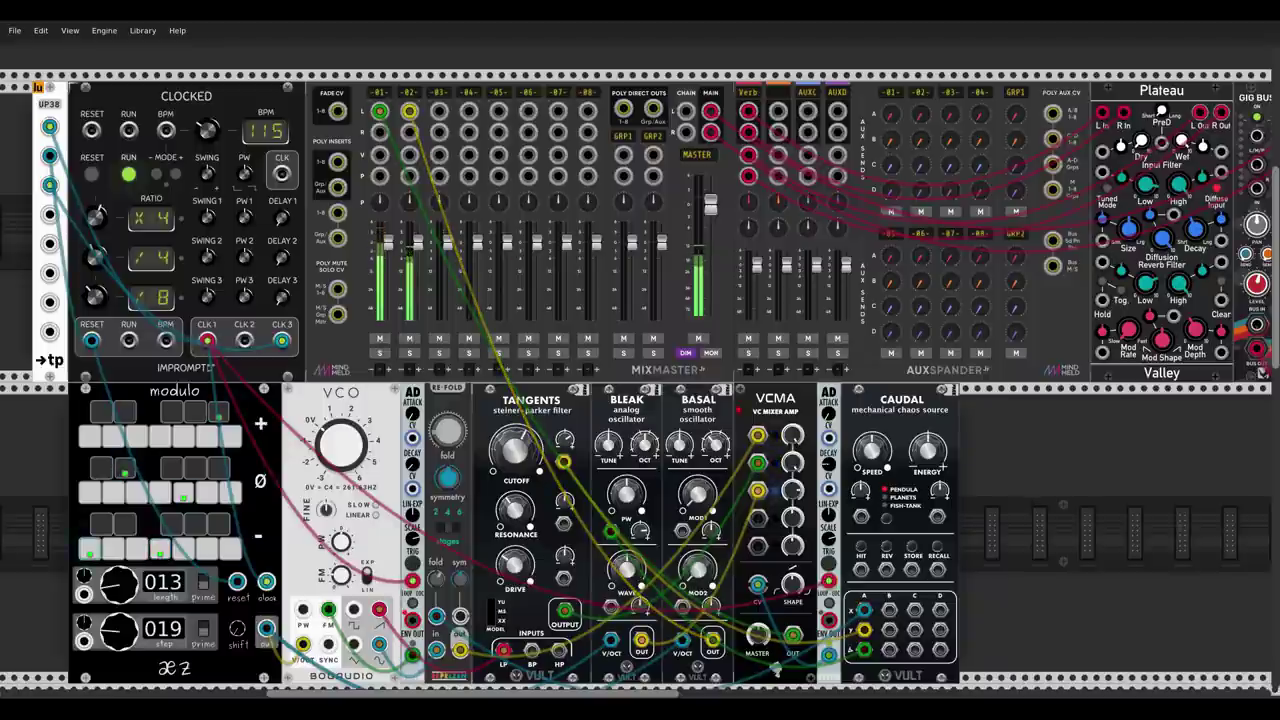
pyautogui.scroll(-1, 640, 400)
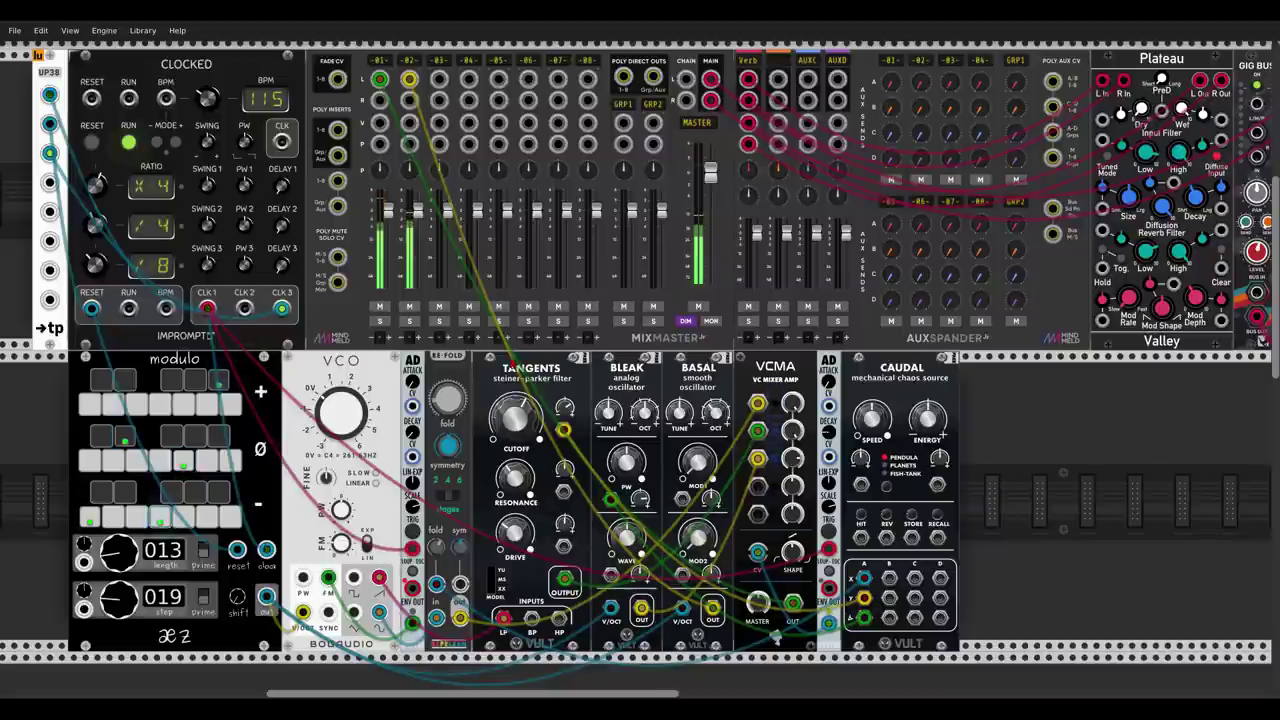
pyautogui.click(410, 321)
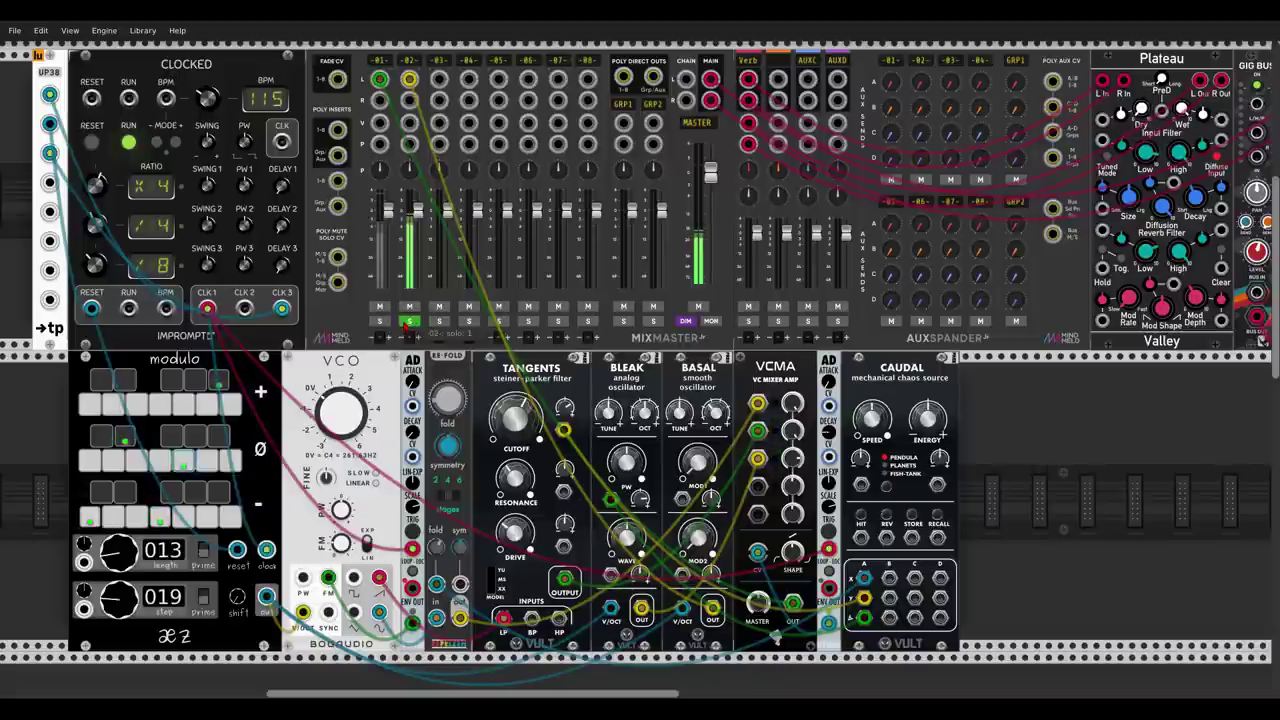
pyautogui.click(408, 321)
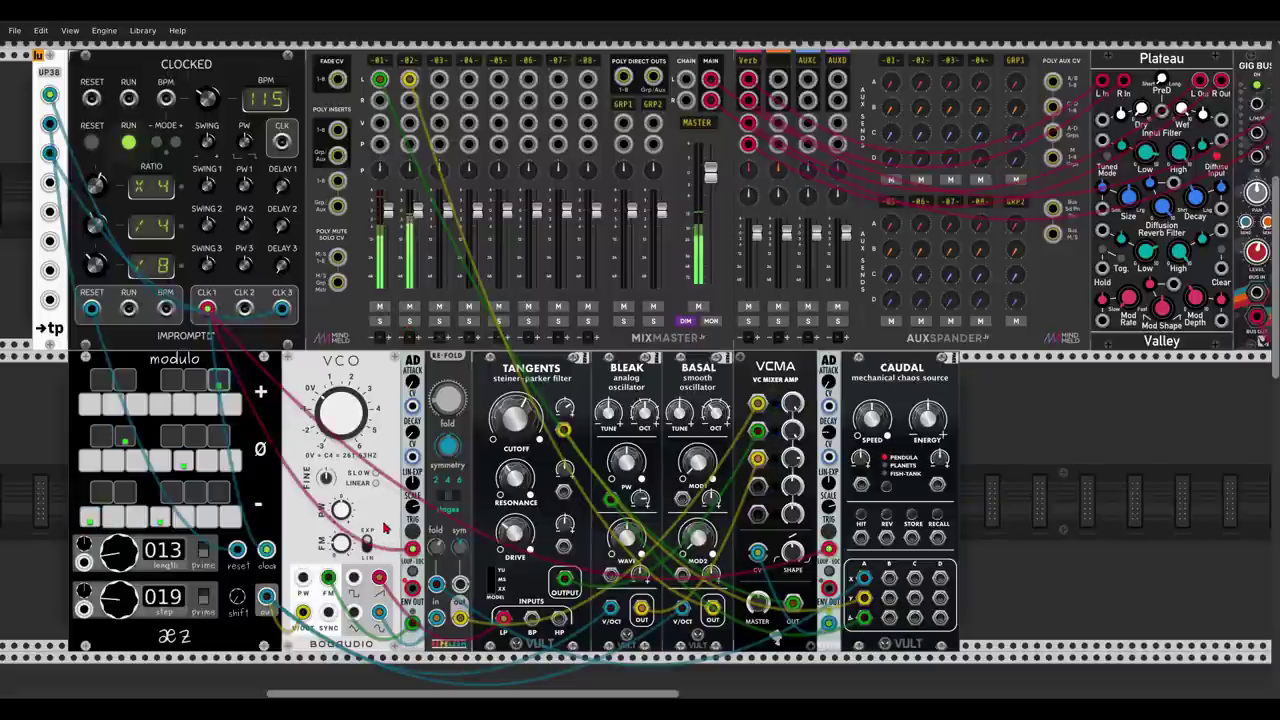
# Check the VCO's fine tuning and adjust Basal's tune to match the other oscillators.
pyautogui.moveTo(328, 485)
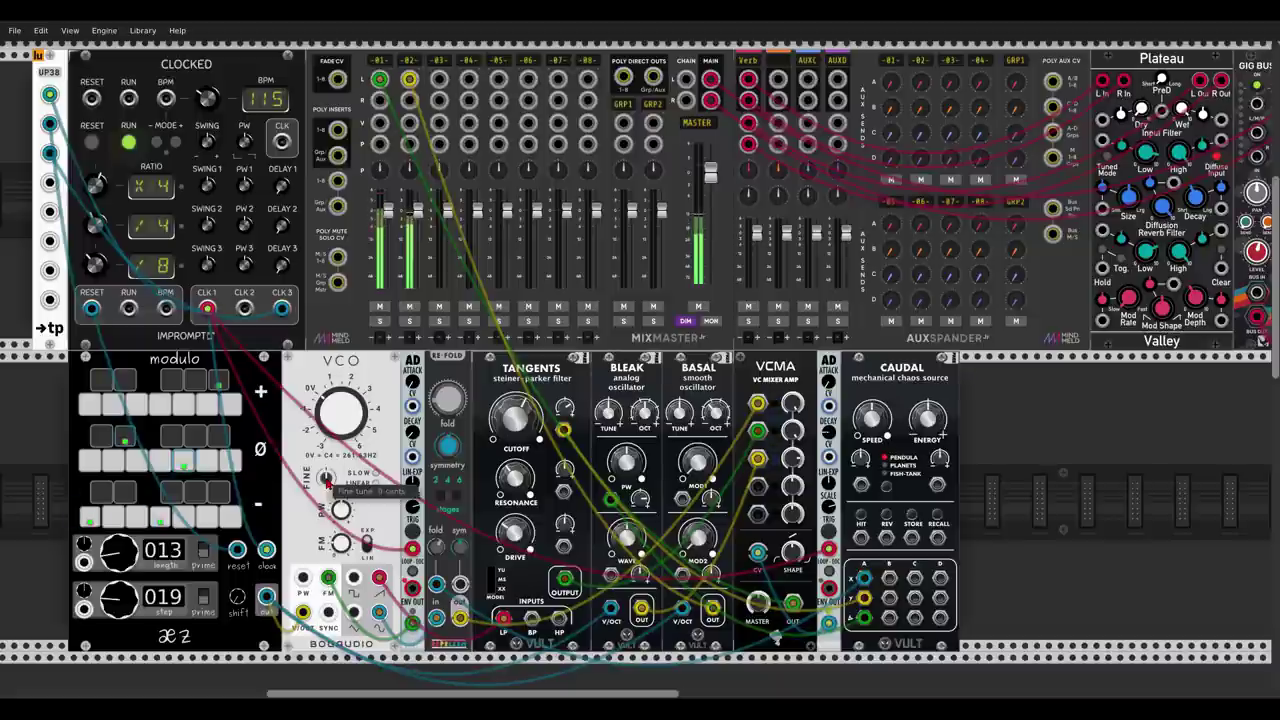
pyautogui.moveTo(328, 485); pyautogui.dragTo(328, 482)
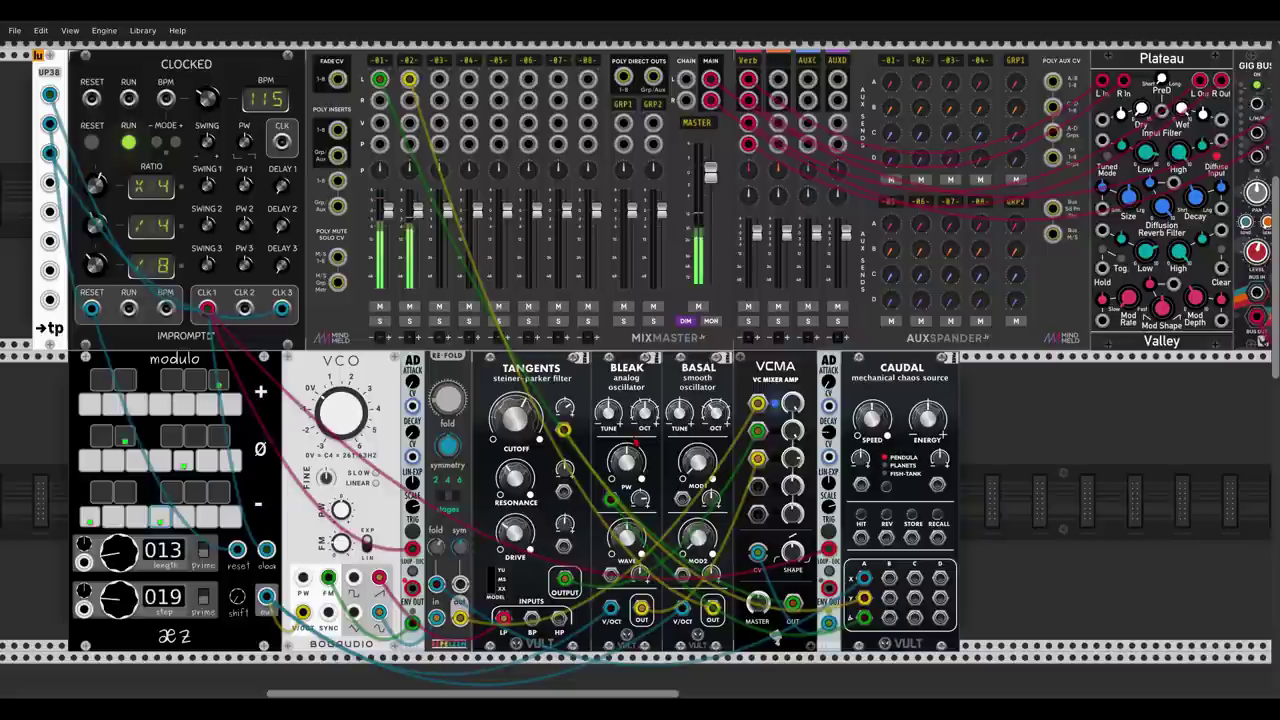
pyautogui.moveTo(674, 418); pyautogui.dragTo(674, 418)
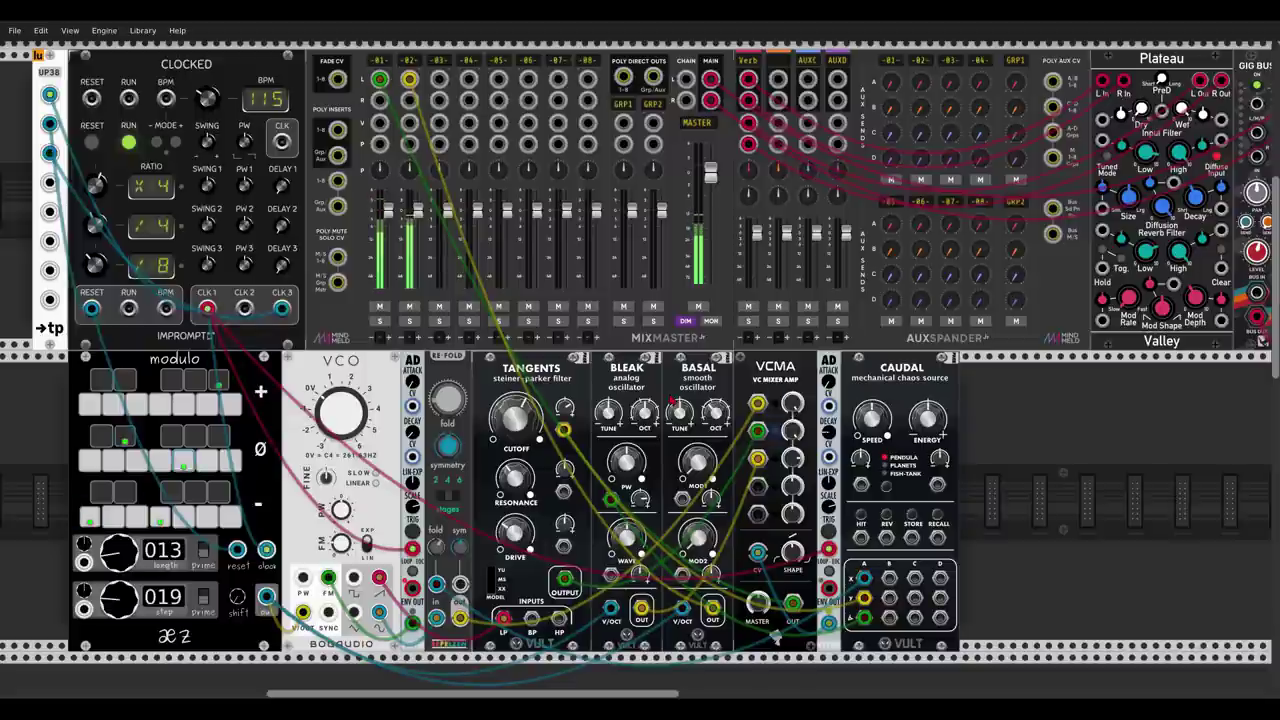
# Find the Lindenberg Research Neo filter with the search term neo and add it beside Caudal.
pyautogui.rightClick(1018, 449)
pyautogui.press('BackSpace')
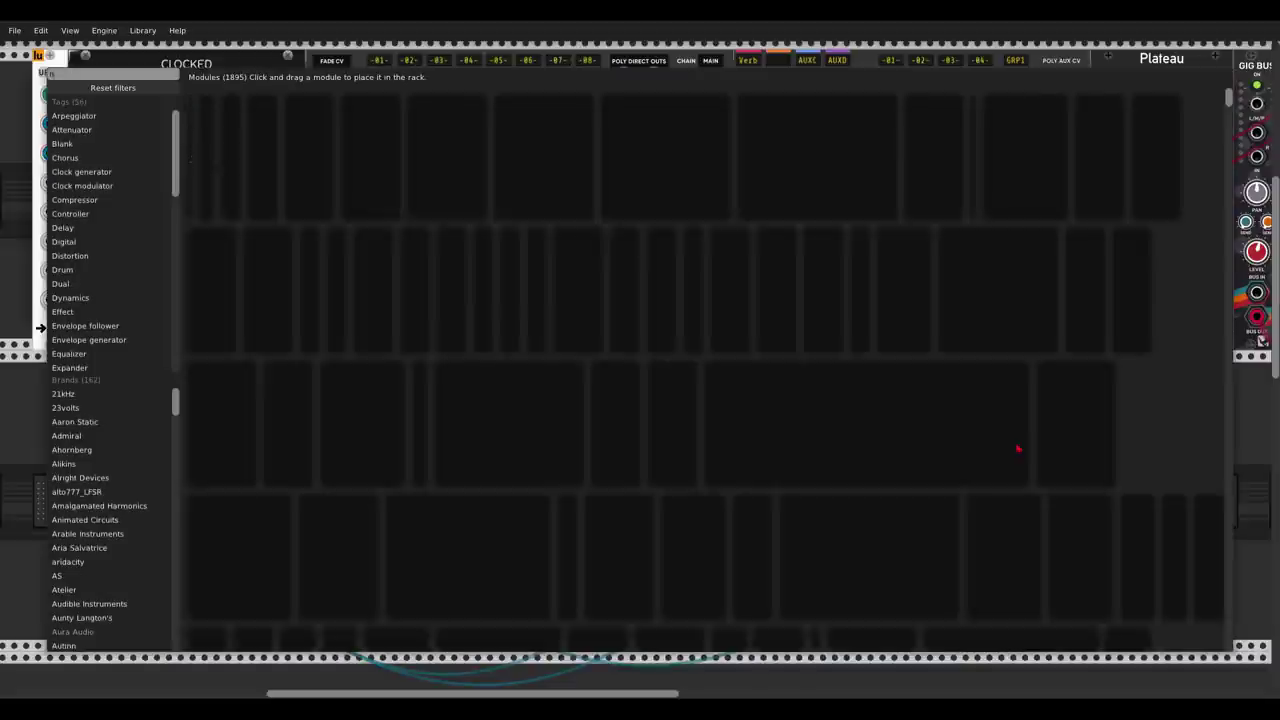
pyautogui.write('neo')
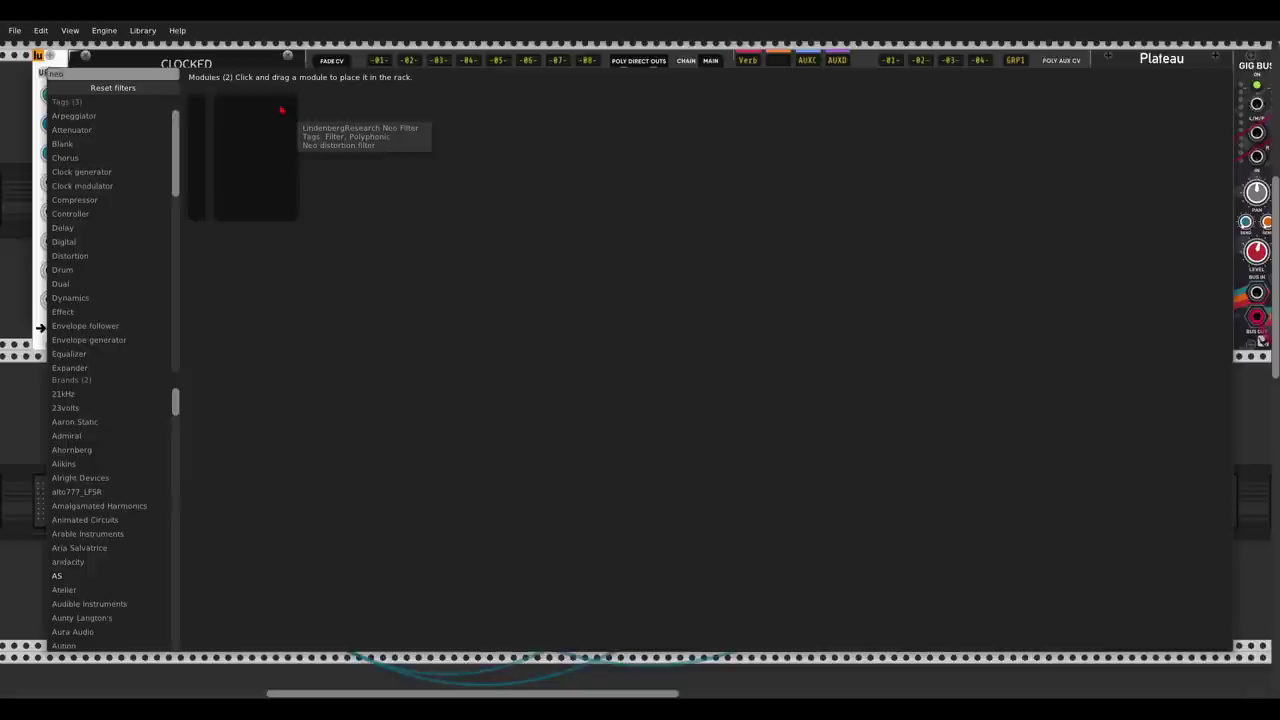
pyautogui.click(283, 110)
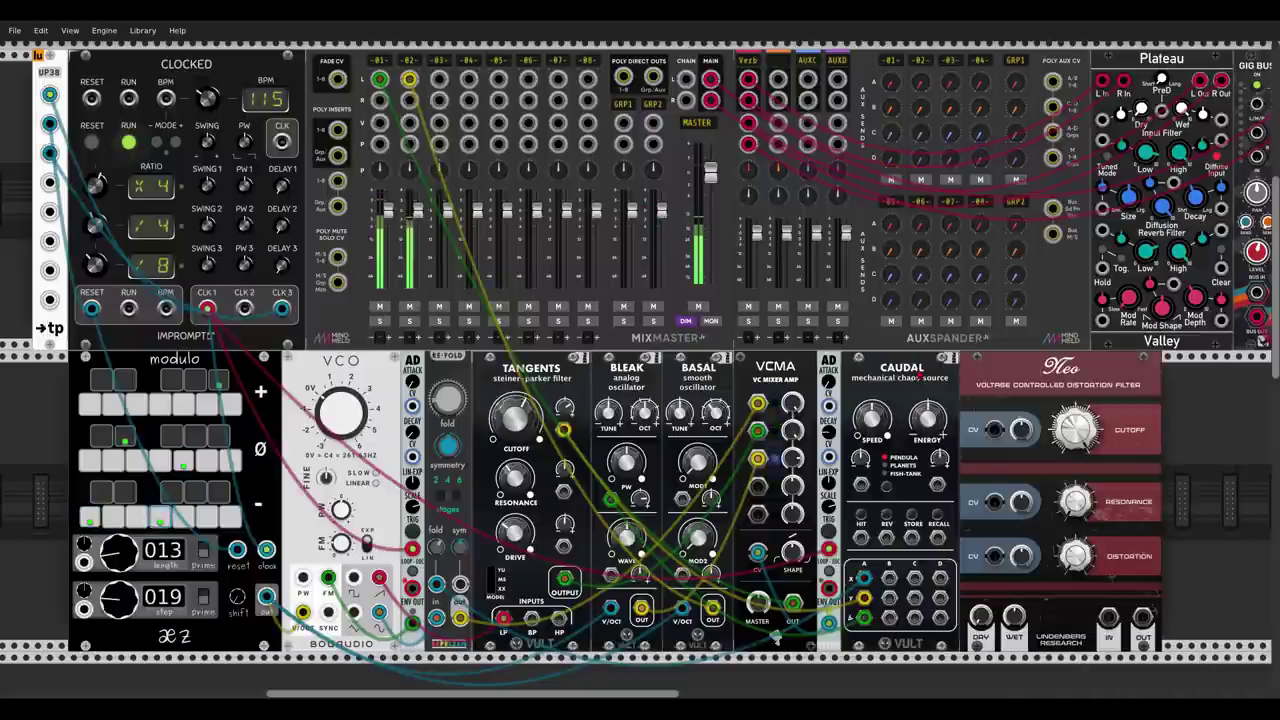
# Route VCMA's output into Neo's input, and feed MixMaster channel 1 from Neo's output instead.
pyautogui.moveTo(1011, 373); pyautogui.dragTo(889, 319)
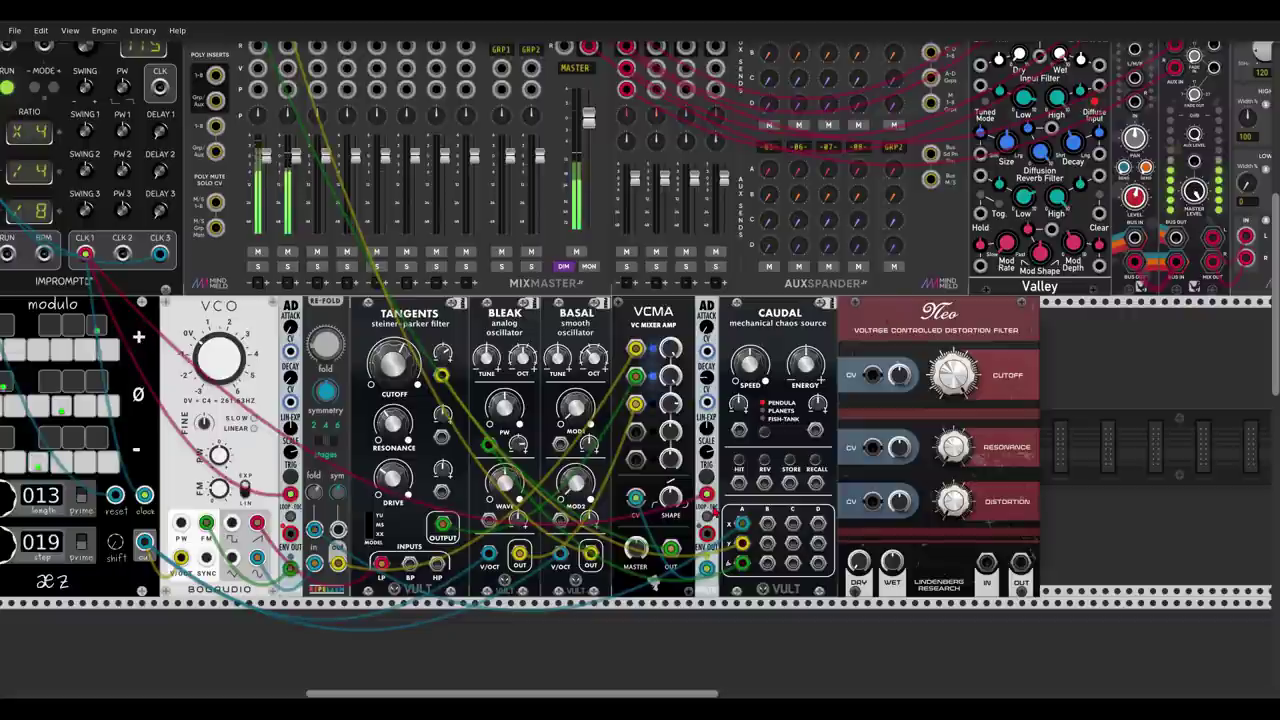
pyautogui.moveTo(671, 548); pyautogui.dragTo(1020, 562)
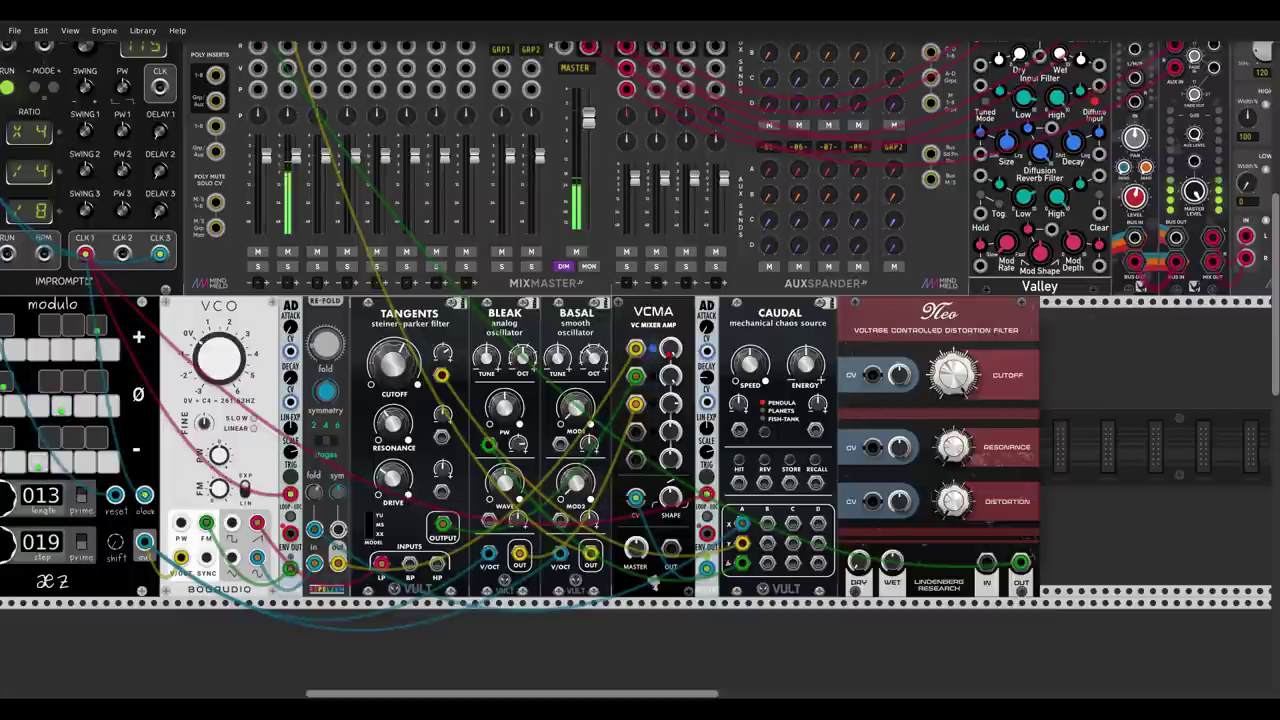
pyautogui.moveTo(671, 547); pyautogui.dragTo(986, 562)
# Tune Neo's cutoff by ear, bringing it down to about 39 Hz while checking the distortion and resonance controls.
pyautogui.moveTo(952, 376)
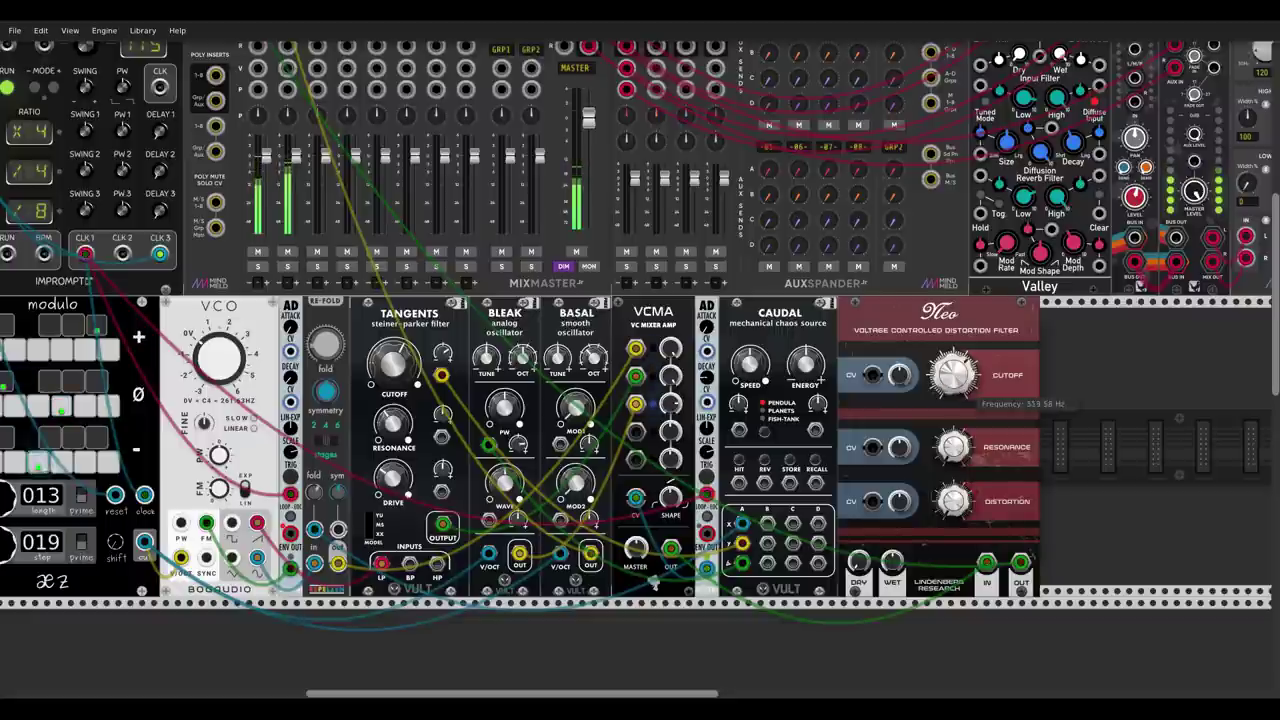
pyautogui.moveTo(955, 500)
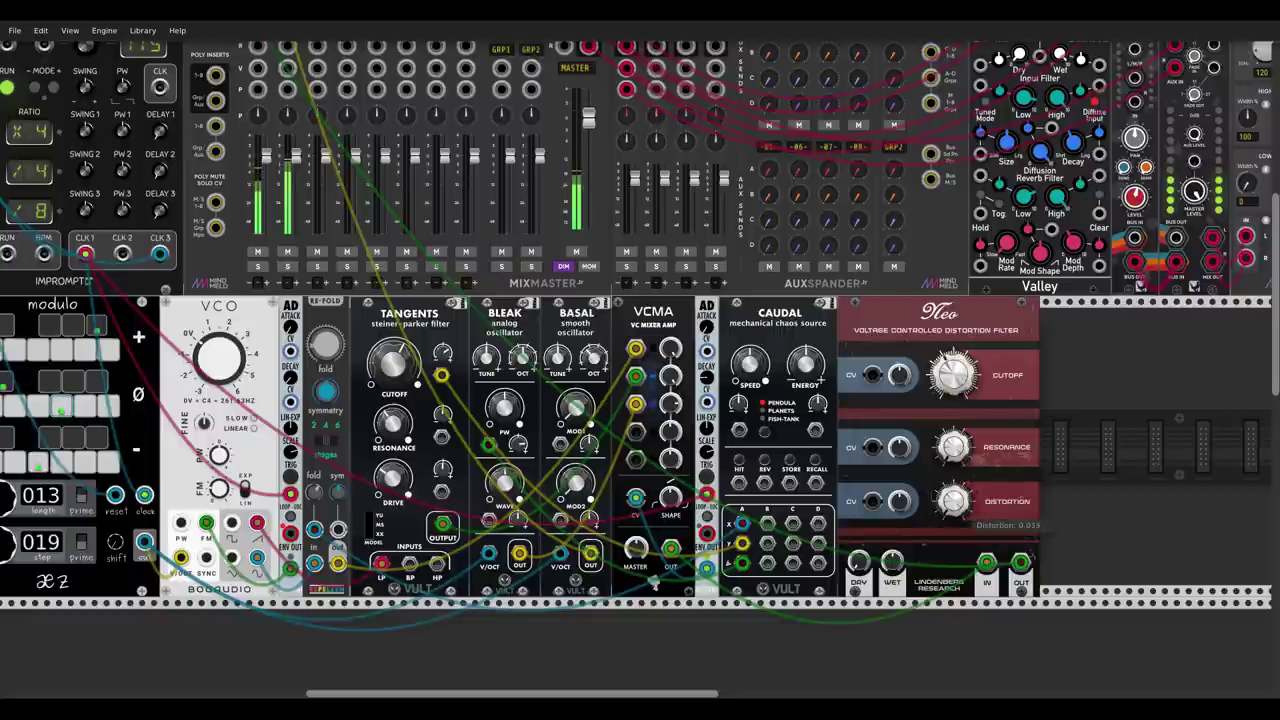
pyautogui.moveTo(955, 447)
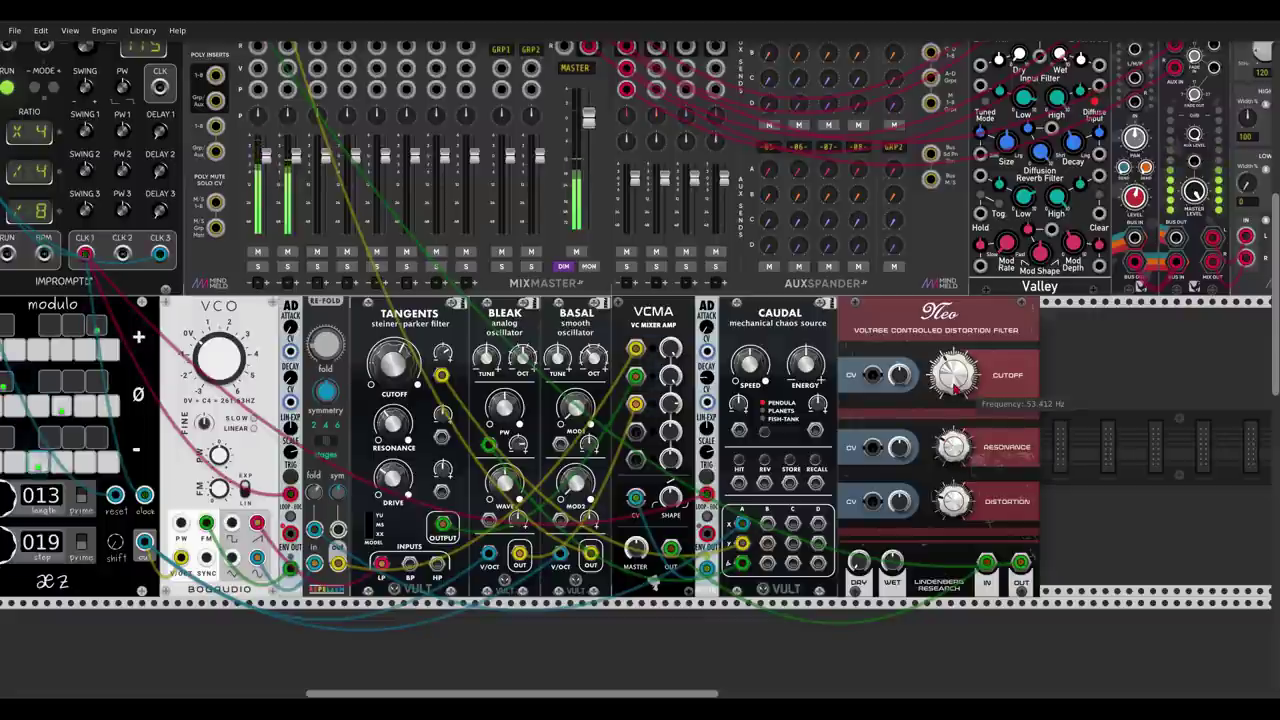
pyautogui.moveTo(953, 375); pyautogui.dragTo(953, 421)
pyautogui.moveTo(953, 374); pyautogui.dragTo(953, 378)
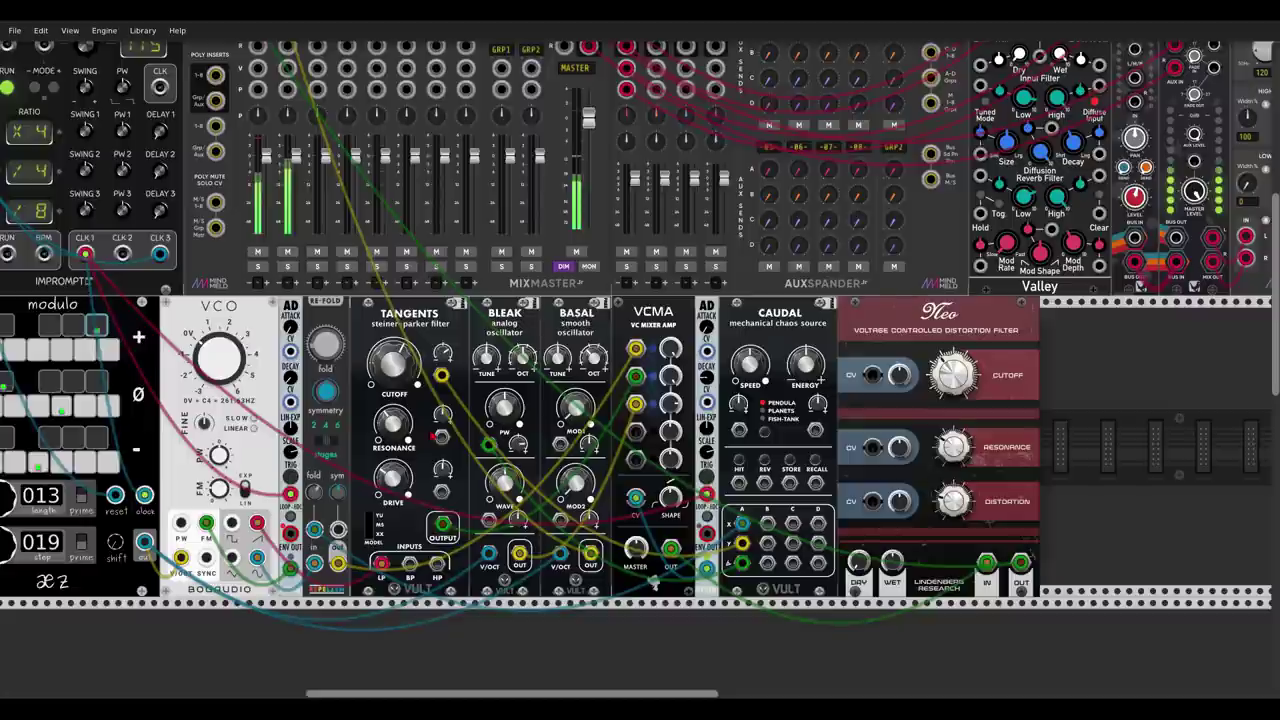
pyautogui.moveTo(961, 381)
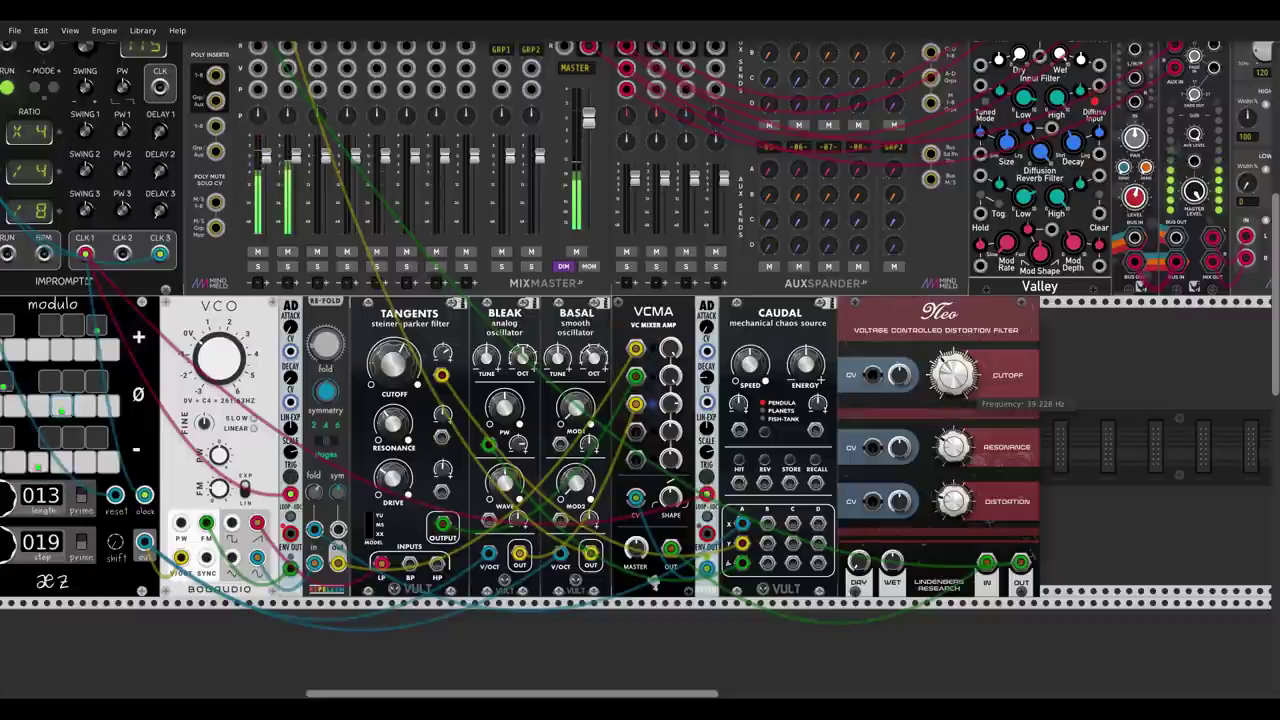
pyautogui.moveTo(953, 375)
pyautogui.mouseDown()
pyautogui.moveTo(953, 395)
pyautogui.moveTo(963, 380)
pyautogui.mouseUp()
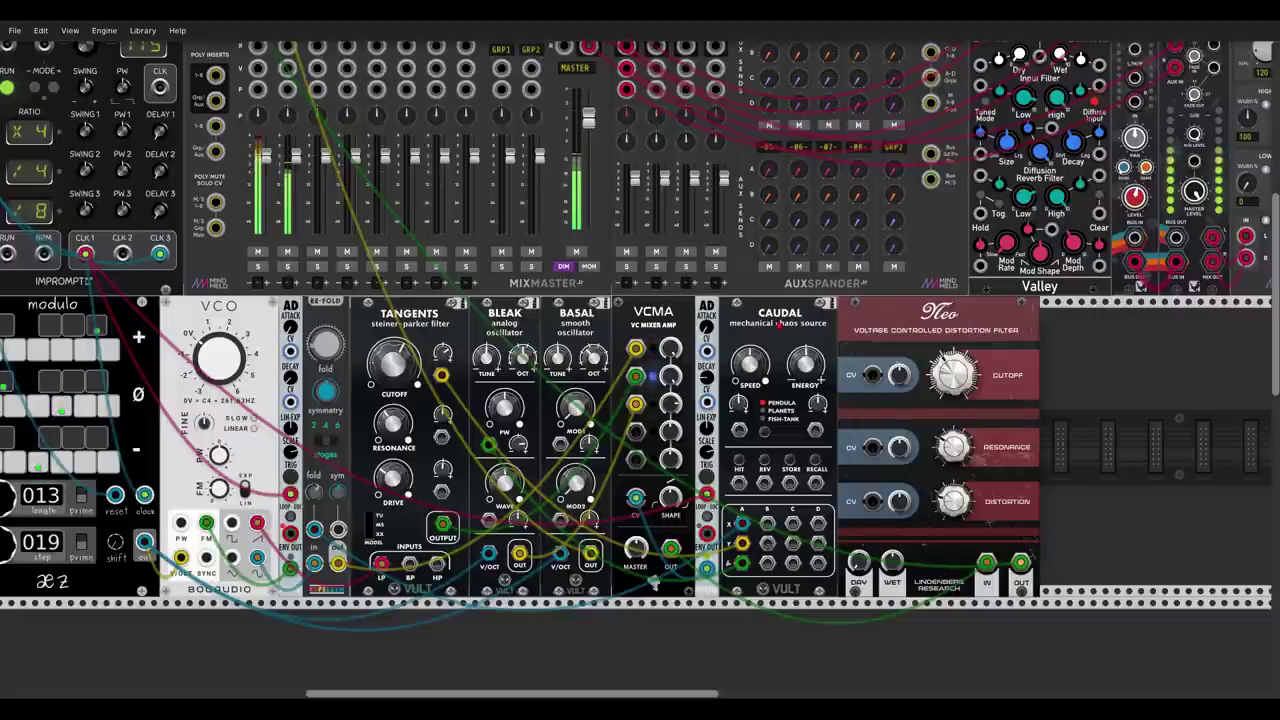
# Shift Caudal and Neo aside and insert the Bogaudio S&H module directly after the AD beside VCMA.
pyautogui.moveTo(760, 322); pyautogui.dragTo(845, 326)
pyautogui.rightClick(770, 343)
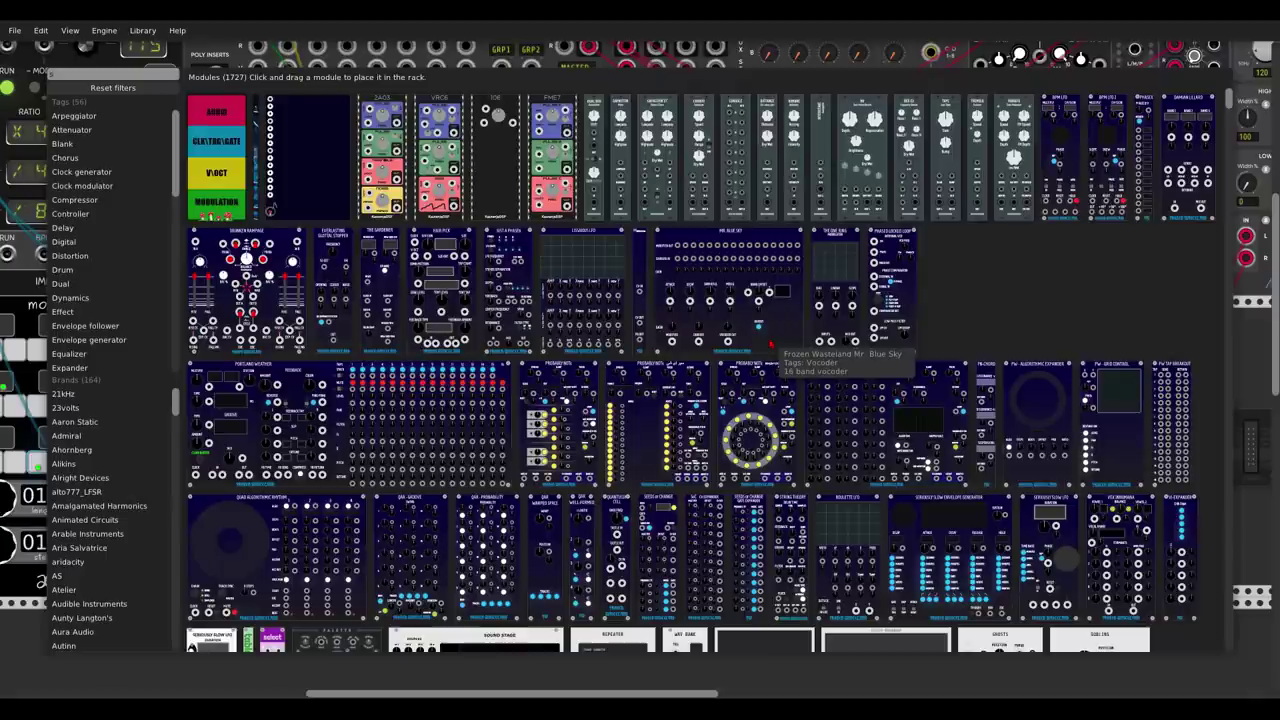
pyautogui.write('sample')
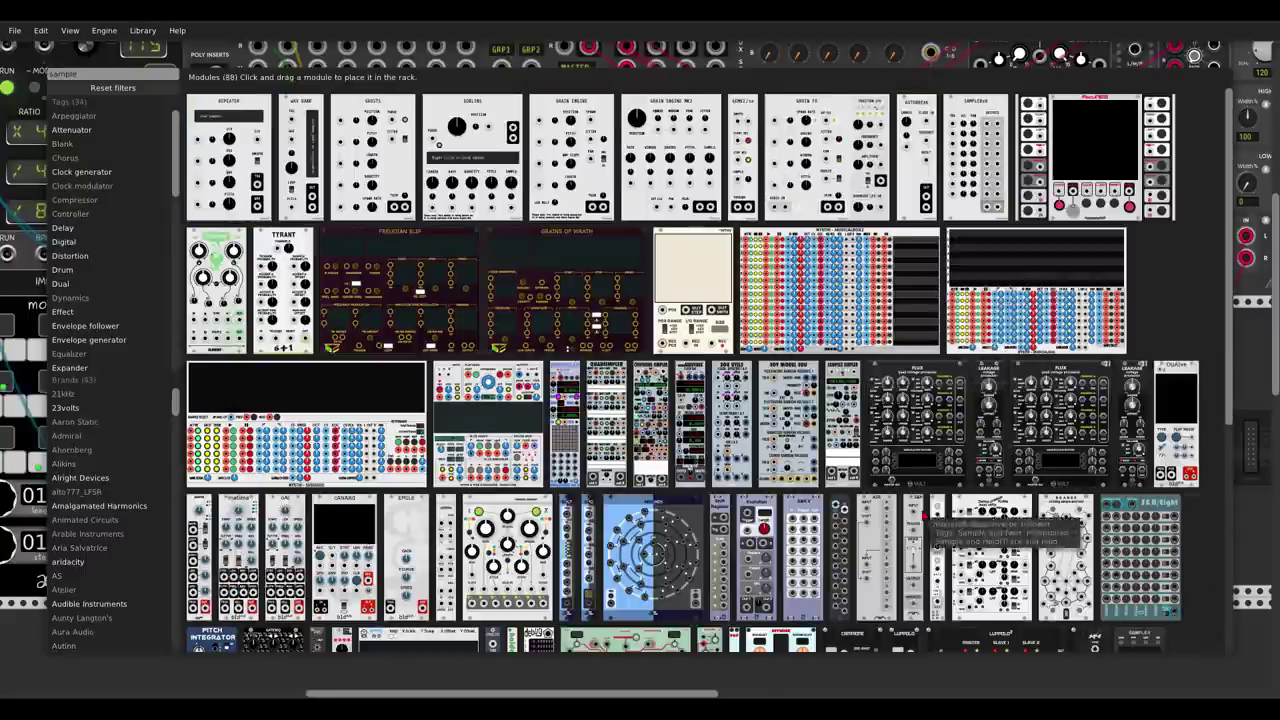
pyautogui.click(938, 507)
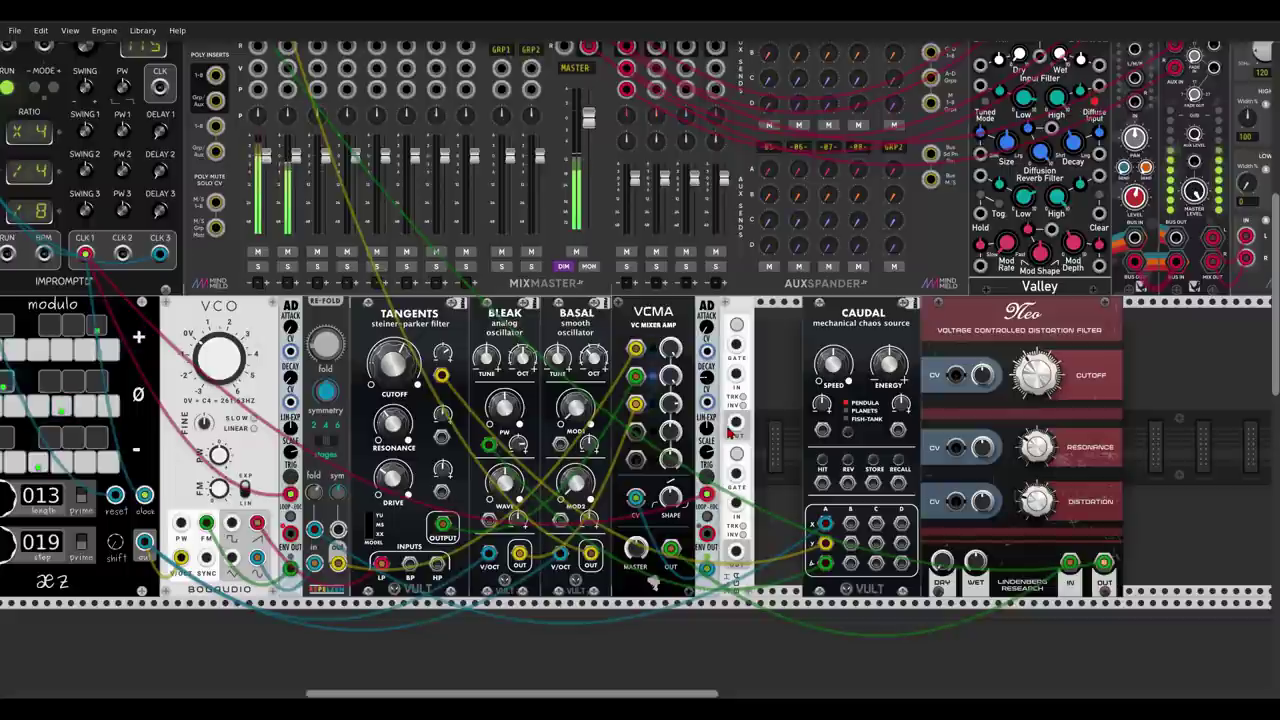
# Patch the CLK 1 trigger into S&H's second gate input and set the module's normal range to +/-1V.
pyautogui.moveTo(708, 493); pyautogui.dragTo(737, 478)
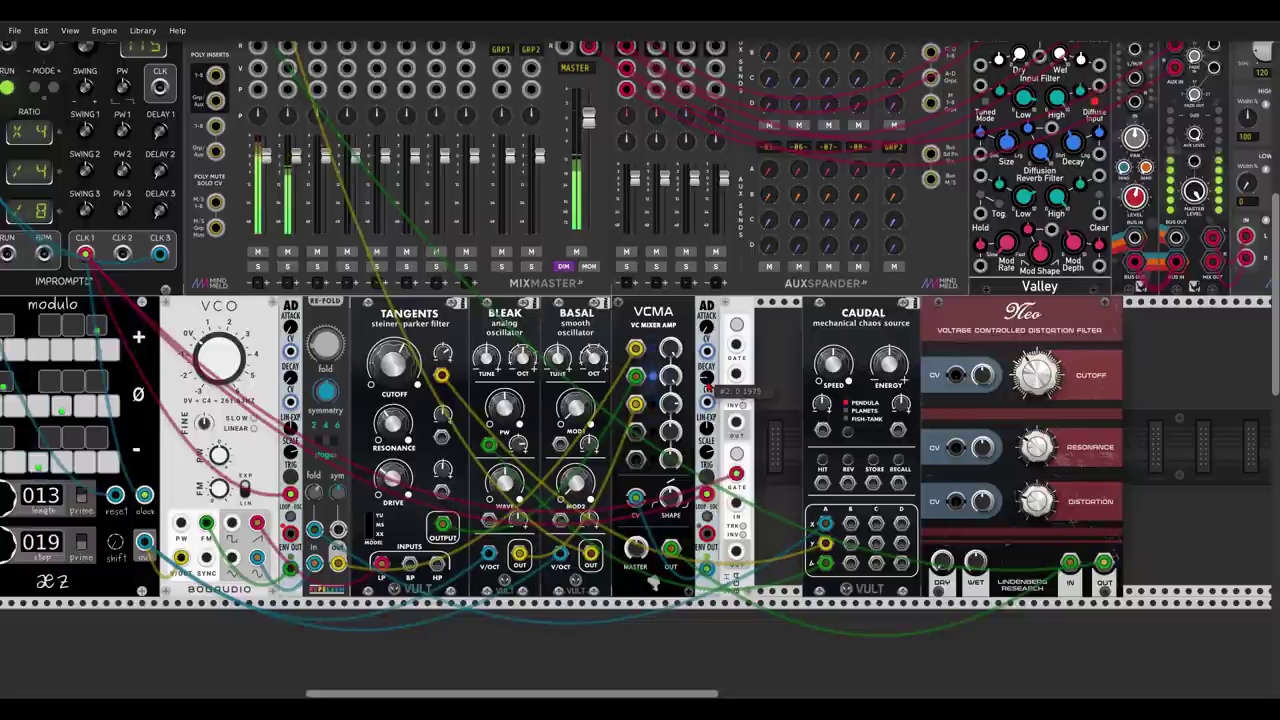
pyautogui.rightClick(745, 311)
pyautogui.moveTo(790, 478)
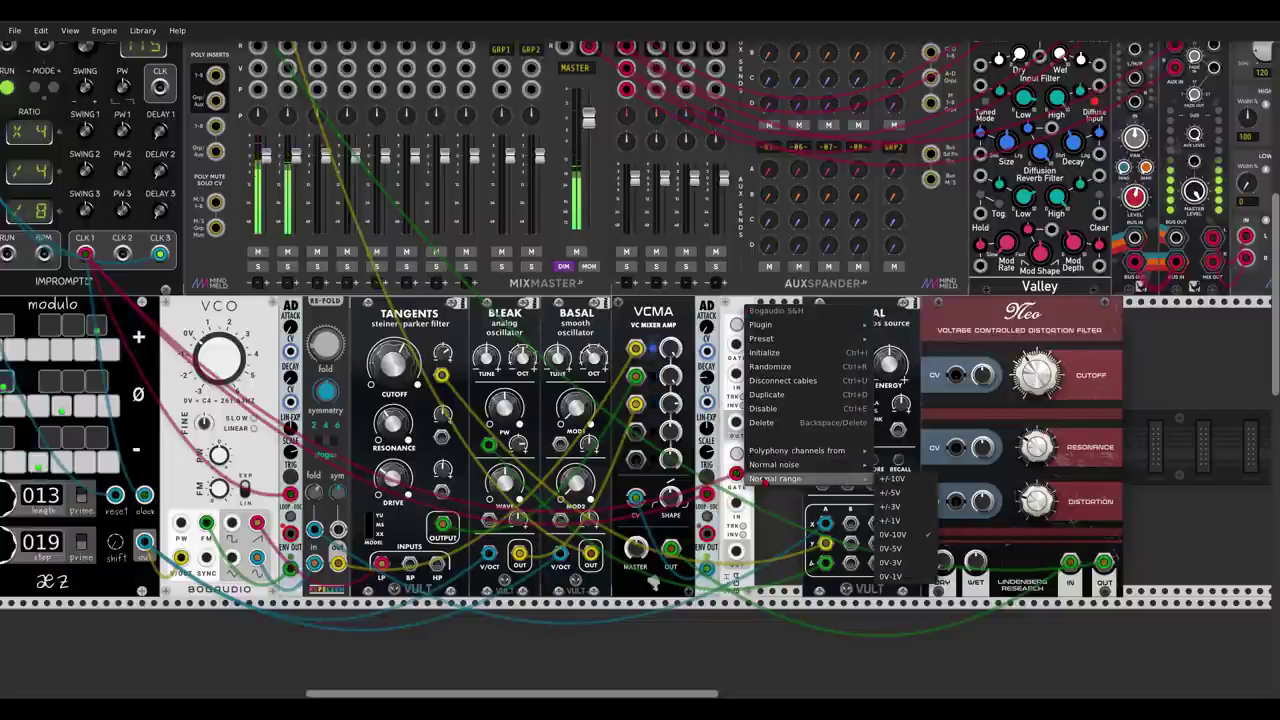
pyautogui.click(900, 521)
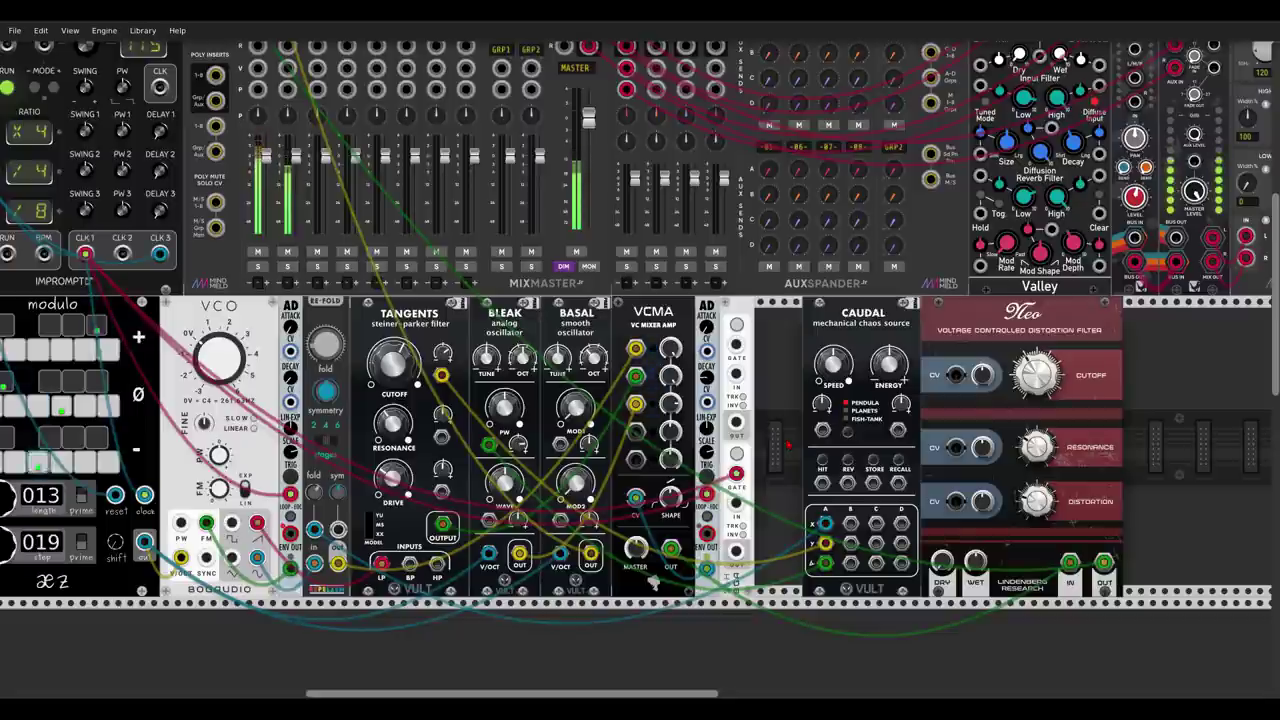
# Patch S&H's second output into the decay CV of the neighbouring AD envelope and check its decay setting.
pyautogui.moveTo(736, 551); pyautogui.dragTo(711, 411)
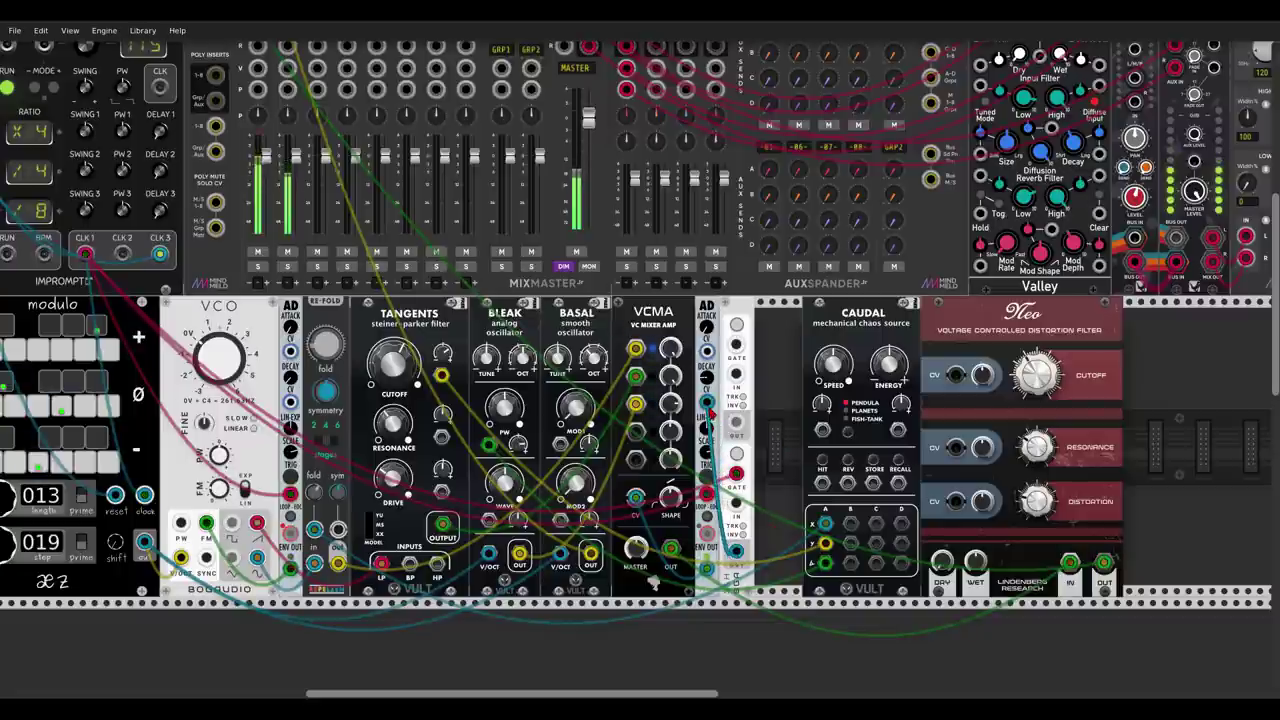
pyautogui.moveTo(1033, 390)
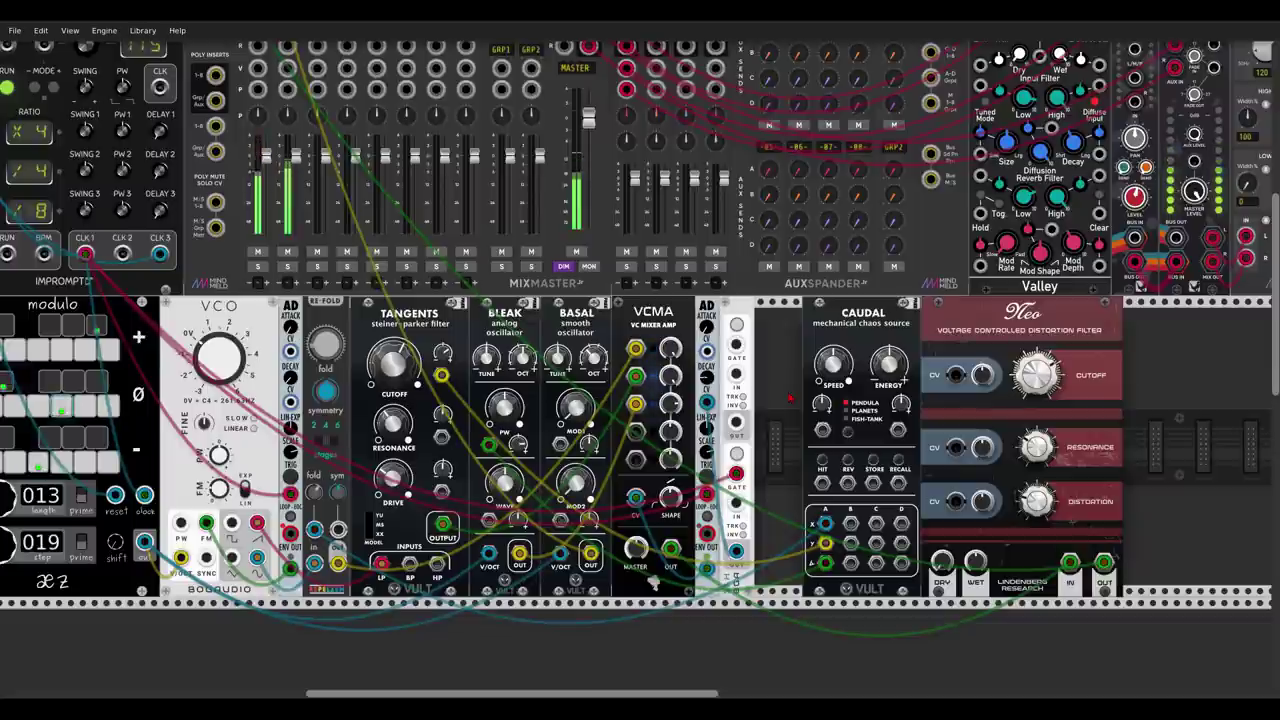
pyautogui.moveTo(712, 382)
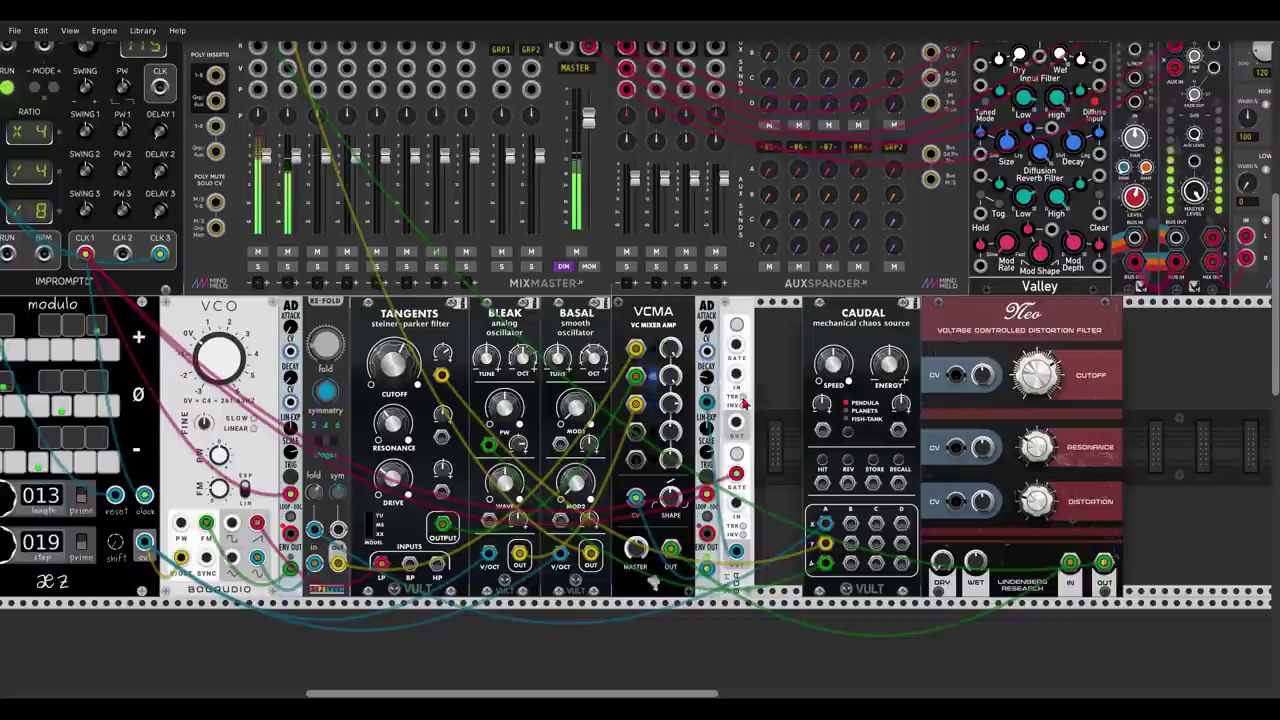
# Trim MixMaster channel 1's gain in its track settings and fine-tune Neo's cutoff.
pyautogui.moveTo(1037, 374)
pyautogui.mouseDown()
pyautogui.moveTo(1037, 360)
pyautogui.moveTo(1037, 372)
pyautogui.mouseUp()
pyautogui.scroll(1, 255, 229)
pyautogui.scroll(2, 258, 108)
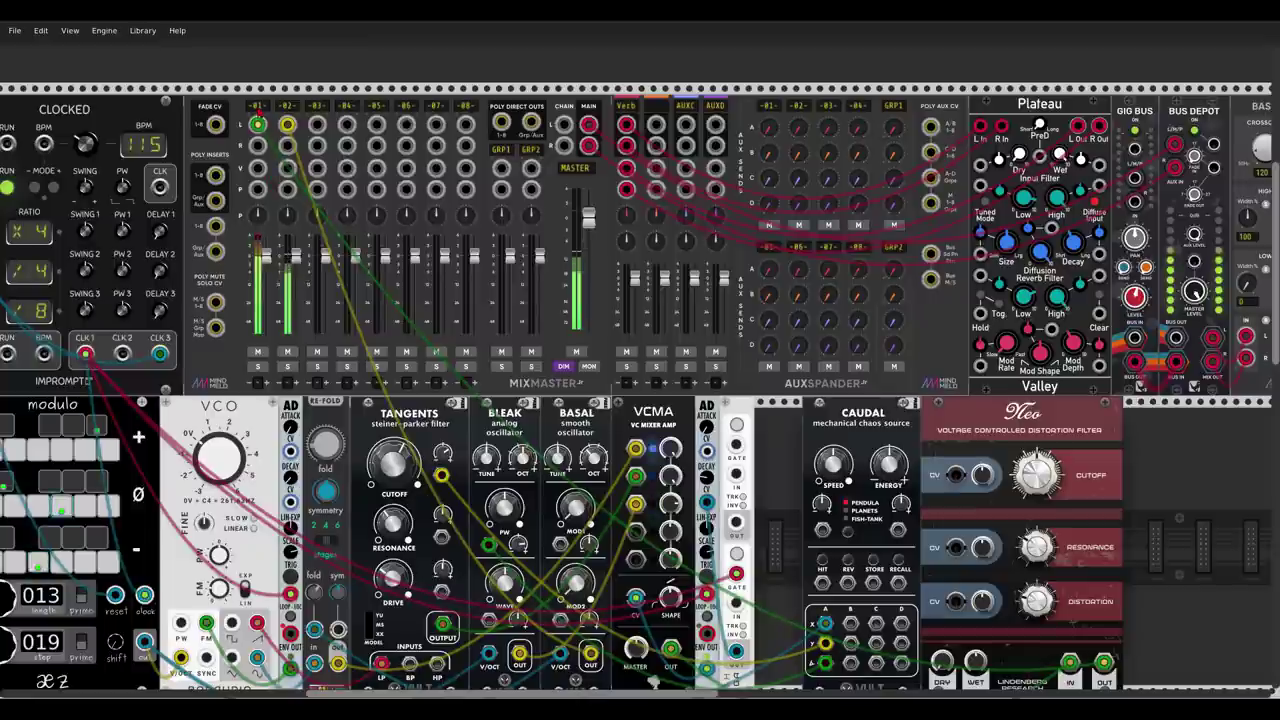
pyautogui.rightClick(258, 108)
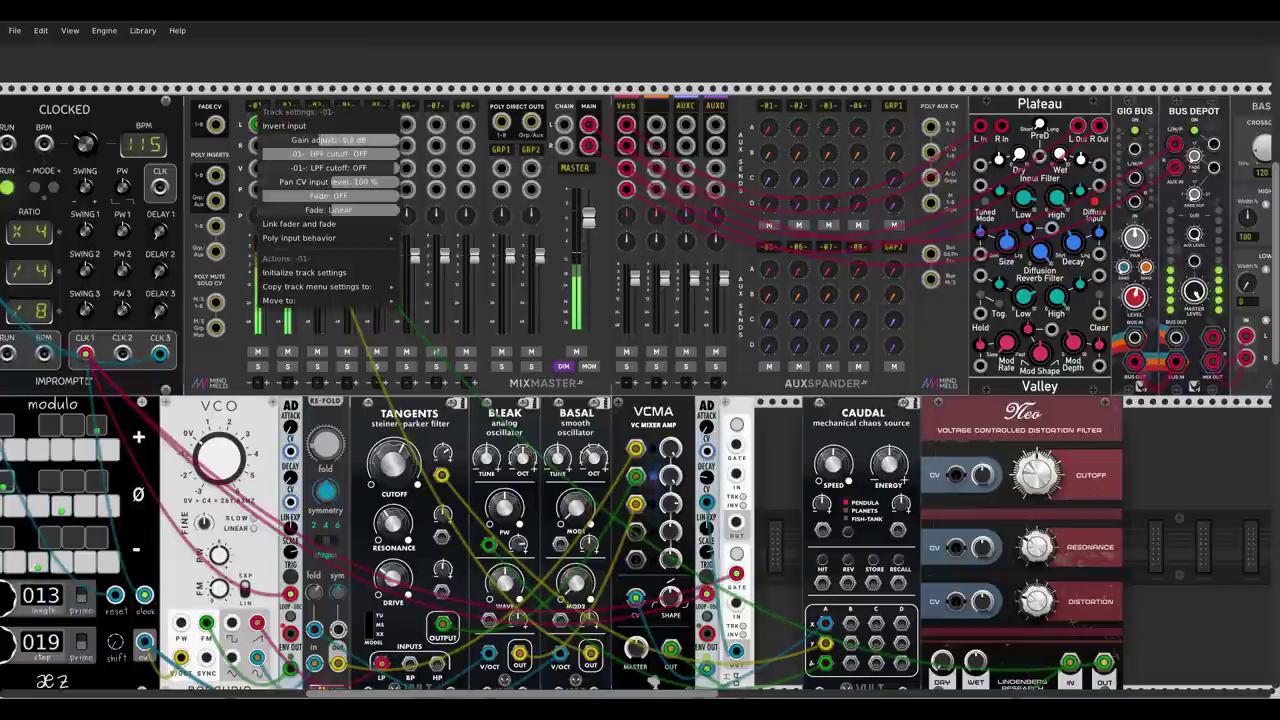
pyautogui.press('Escape')
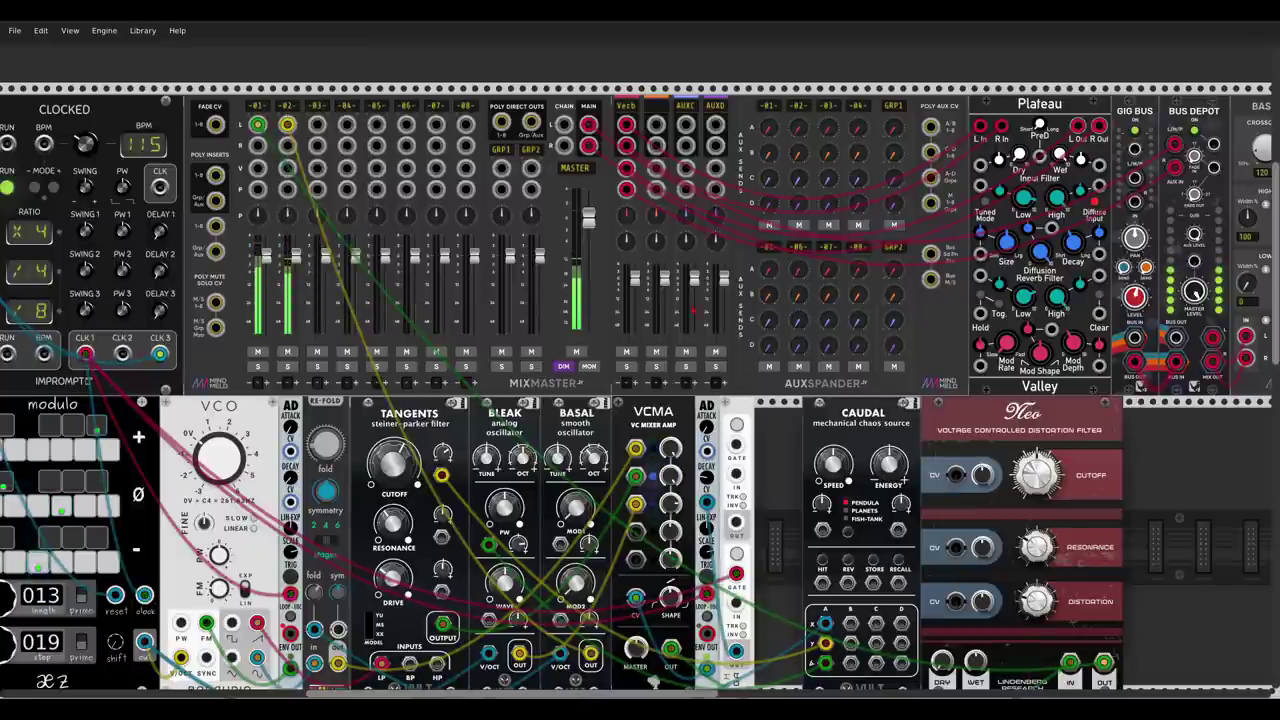
pyautogui.scroll(-3, 640, 370)
pyautogui.moveTo(1037, 375)
pyautogui.mouseDown()
pyautogui.moveTo(1037, 335)
pyautogui.moveTo(1037, 380)
pyautogui.mouseUp()
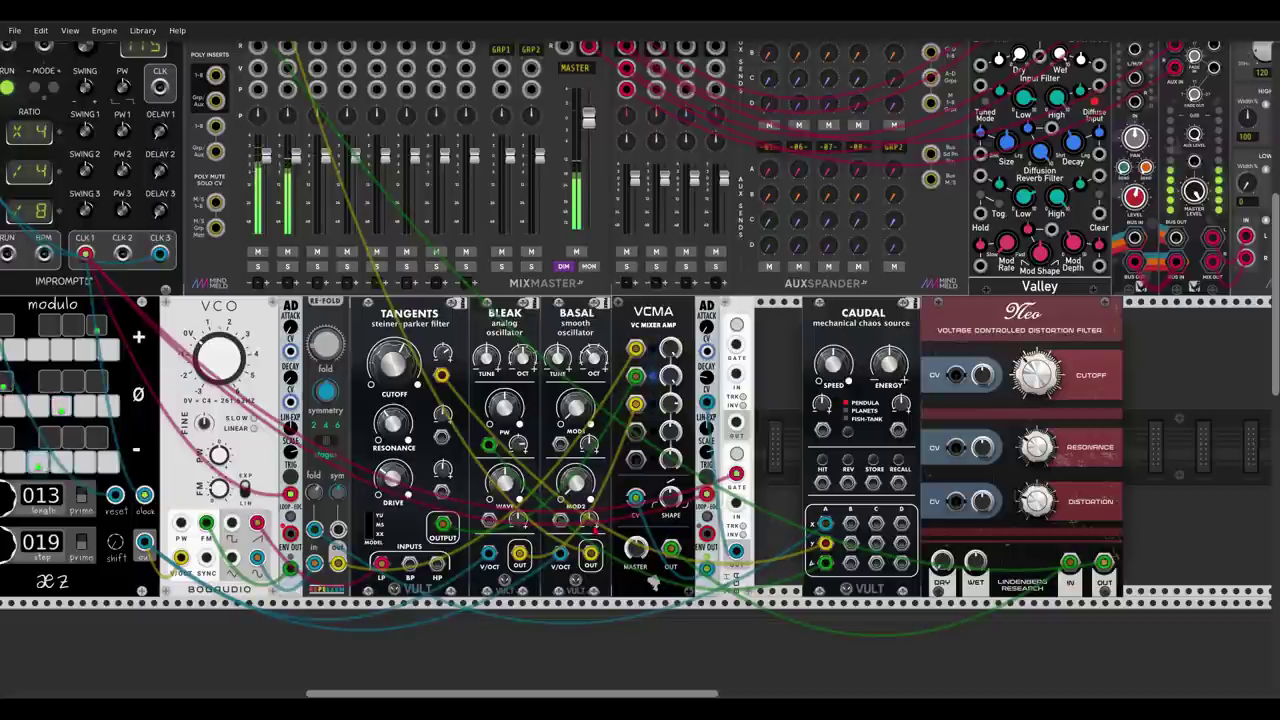
# Add the noise module NOIS between Basal and VCMA and close the gaps between the modules in the row.
pyautogui.press('Return')
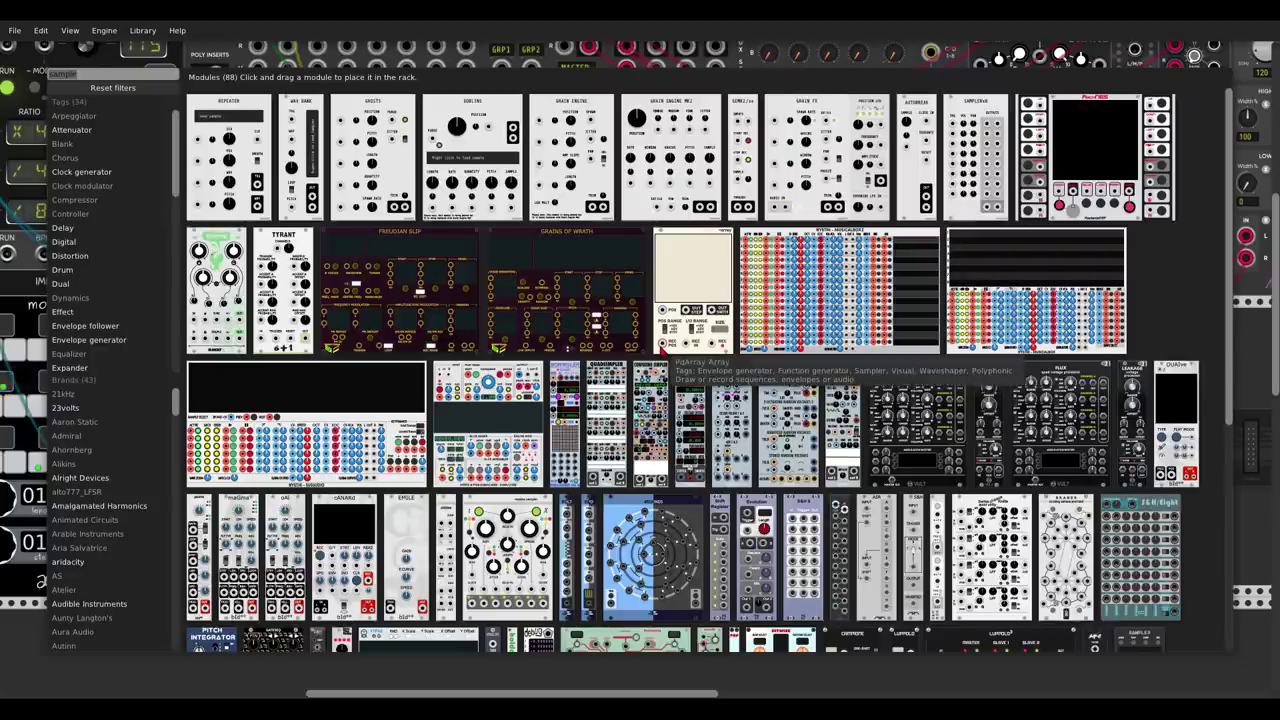
pyautogui.write('noise')
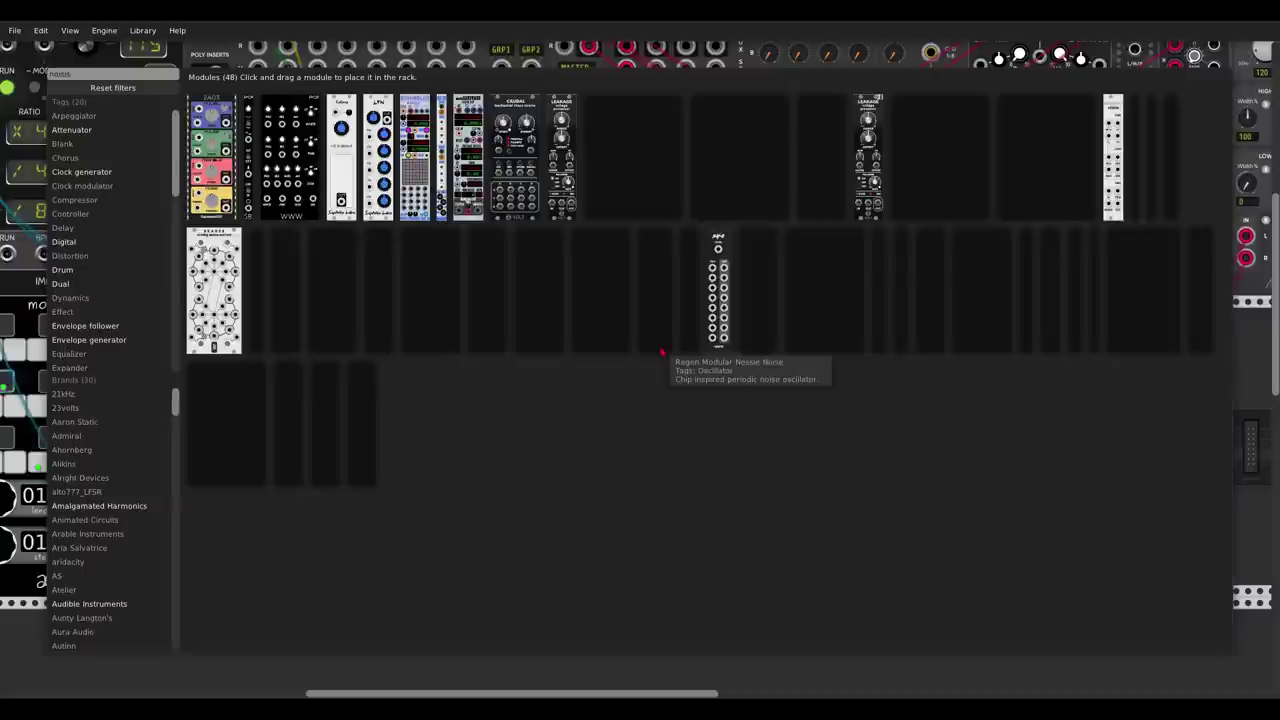
pyautogui.moveTo(1069, 240); pyautogui.dragTo(704, 323)
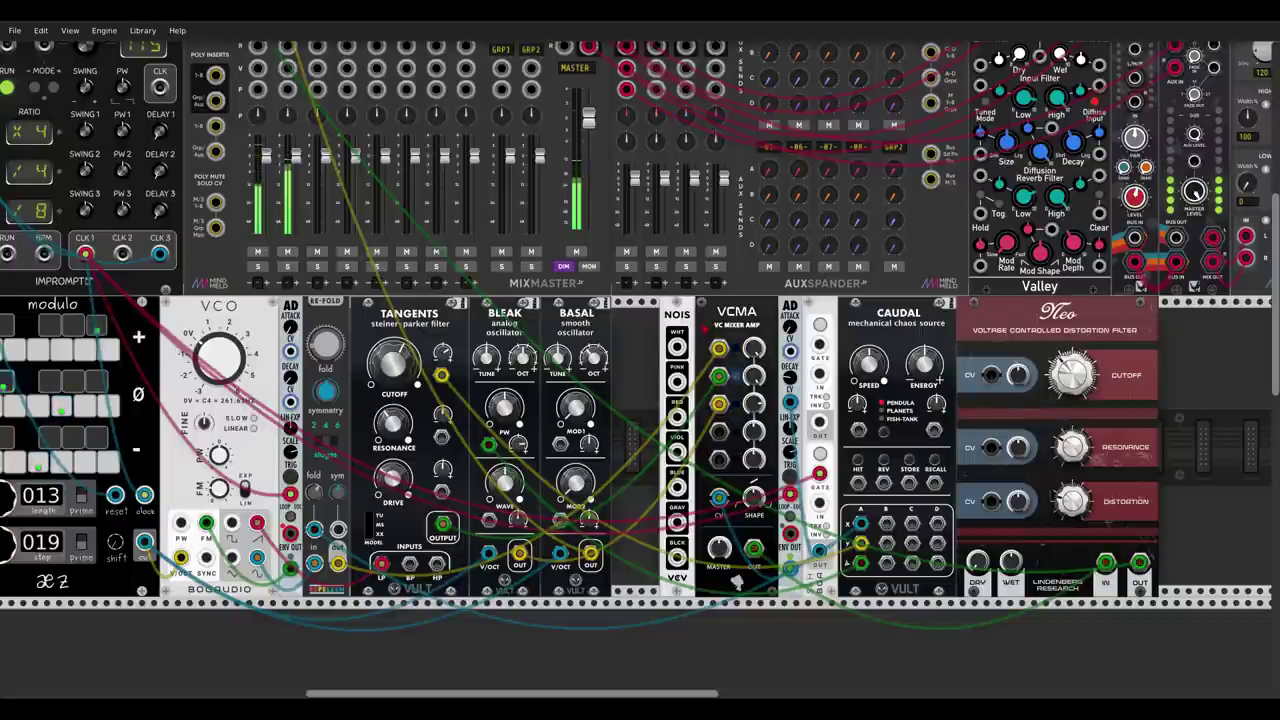
pyautogui.moveTo(1072, 377); pyautogui.dragTo(1072, 392)
pyautogui.moveTo(1071, 326); pyautogui.dragTo(1023, 326)
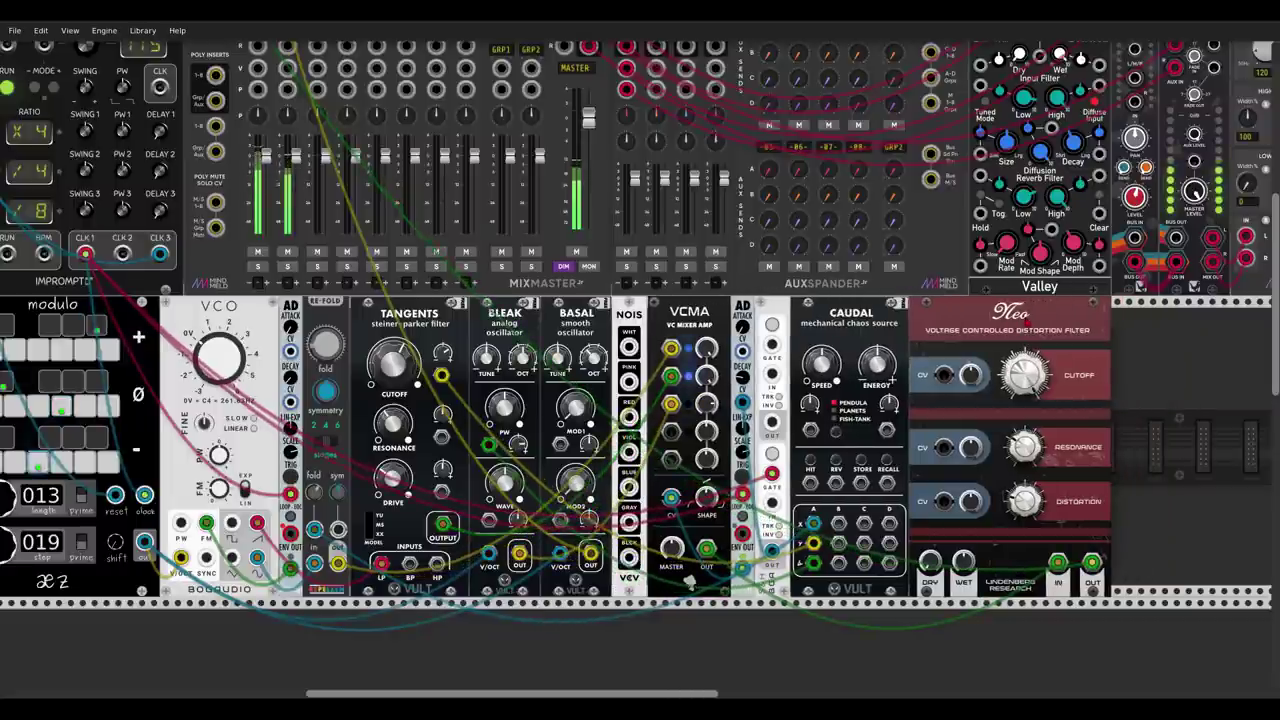
# Try the white, pink and red noise outputs in VCMA's fourth input while sweeping Neo's cutoff, and remove the cable.
pyautogui.moveTo(629, 347); pyautogui.dragTo(706, 412)
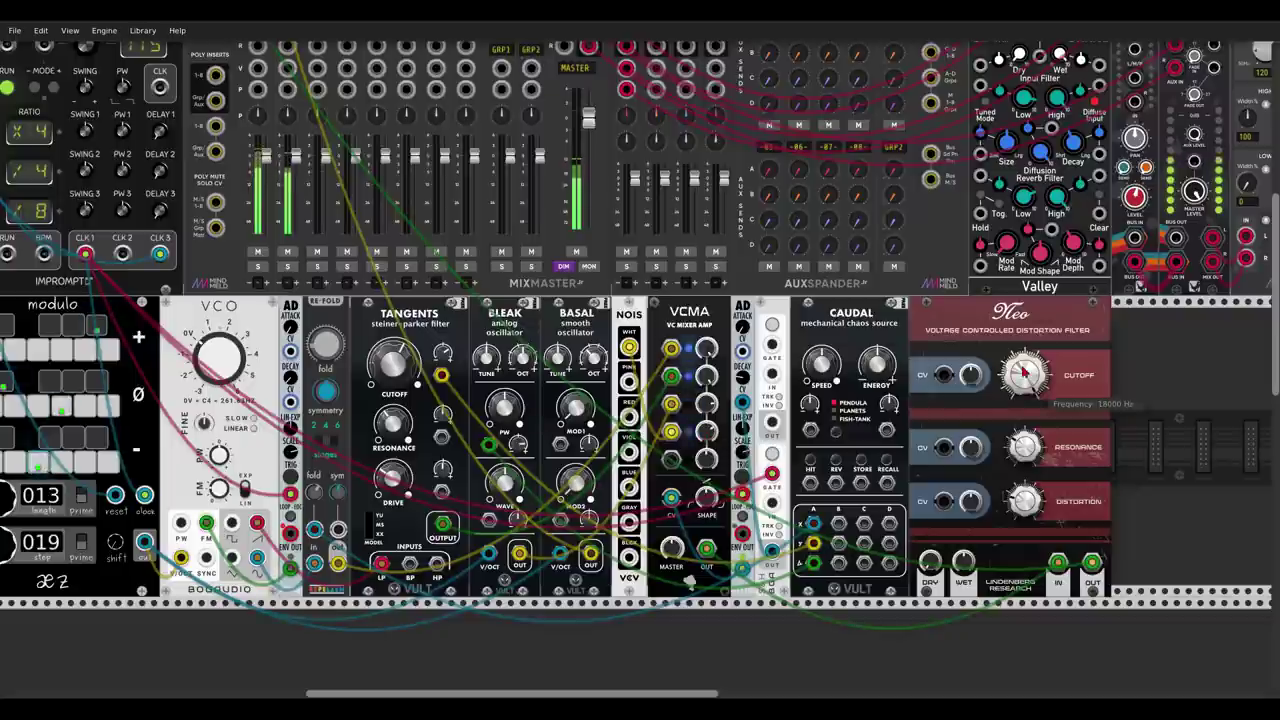
pyautogui.moveTo(1036, 388); pyautogui.dragTo(1036, 448)
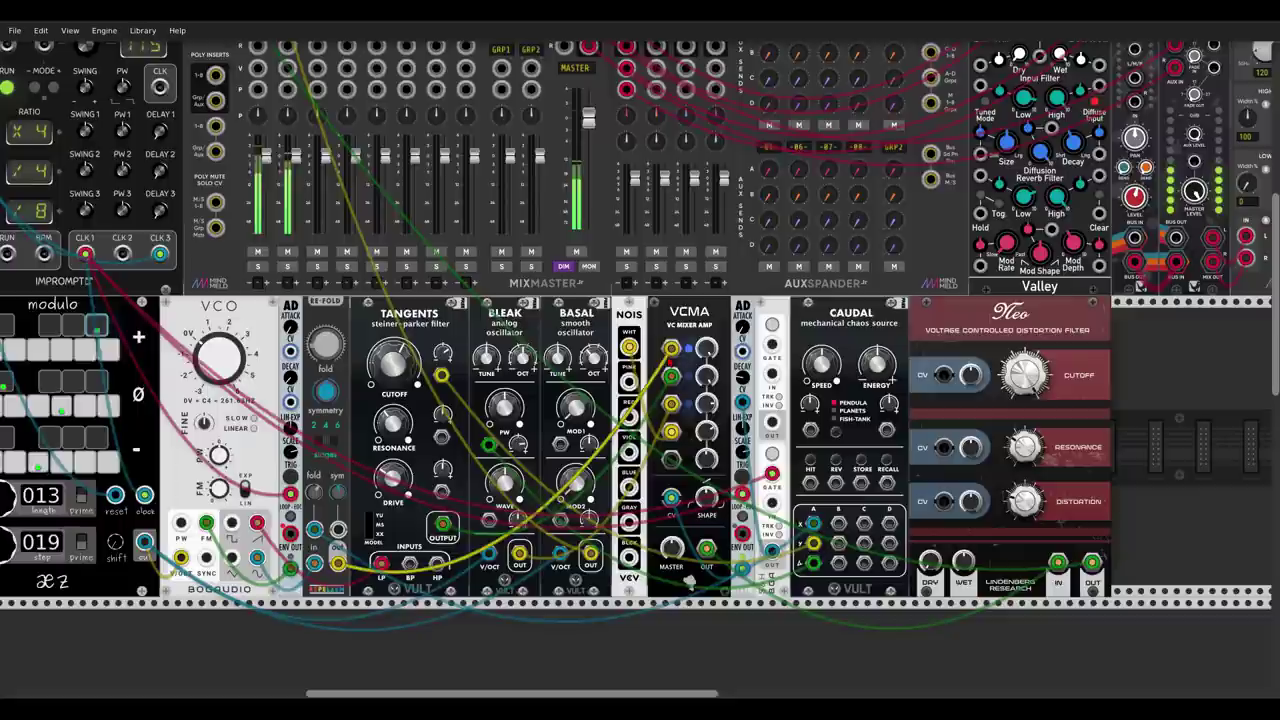
pyautogui.moveTo(629, 347); pyautogui.dragTo(628, 383)
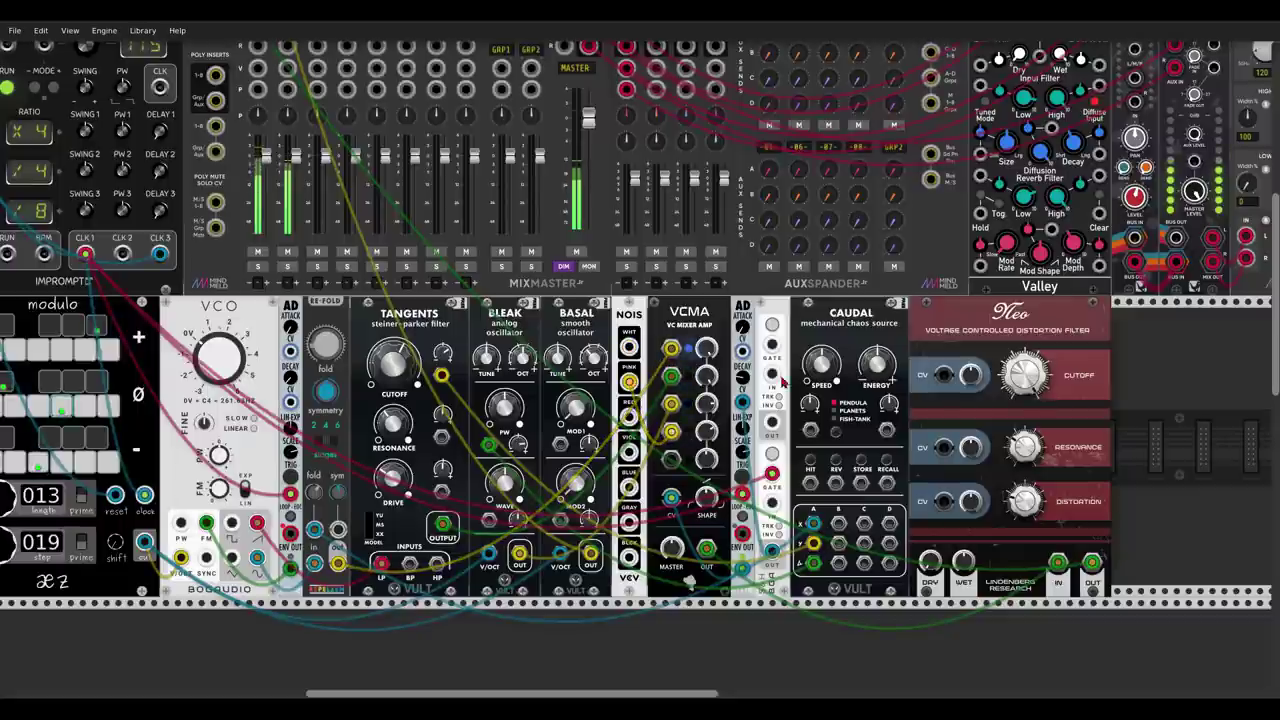
pyautogui.moveTo(1025, 375); pyautogui.dragTo(1025, 360)
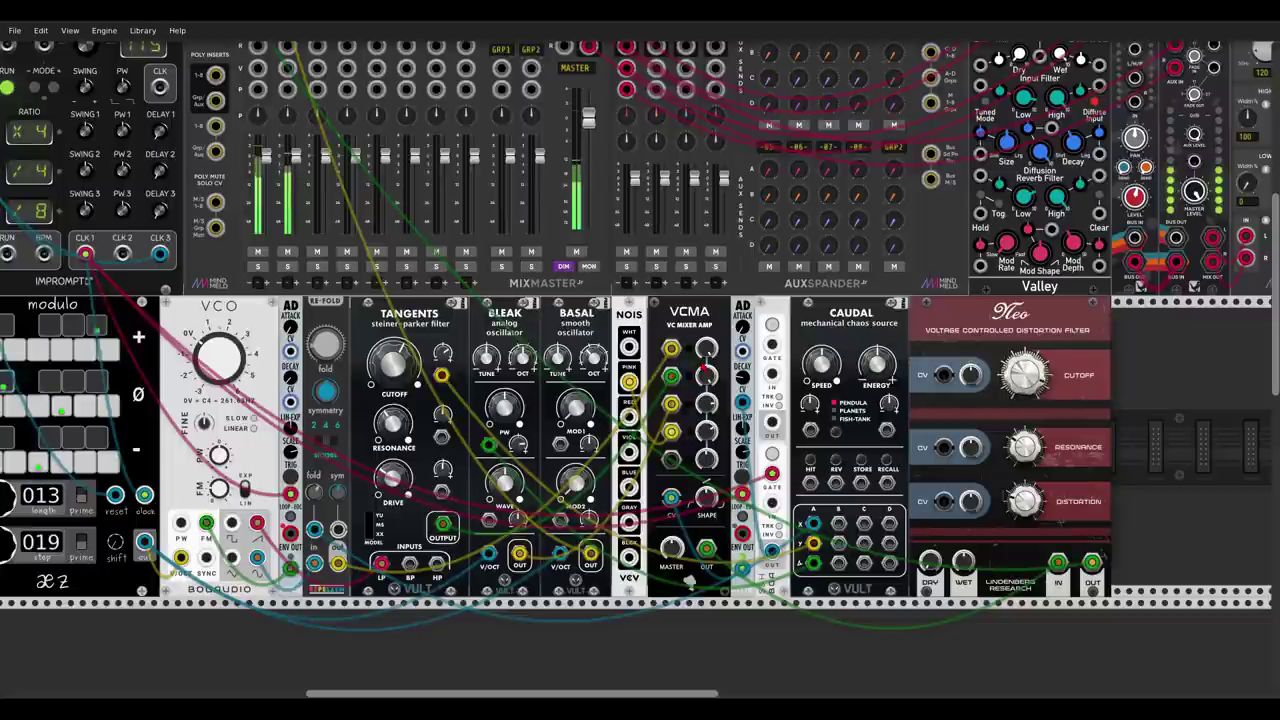
pyautogui.moveTo(629, 383); pyautogui.dragTo(629, 418)
pyautogui.moveTo(1025, 360)
pyautogui.mouseDown()
pyautogui.moveTo(1025, 400)
pyautogui.moveTo(1025, 373)
pyautogui.mouseUp()
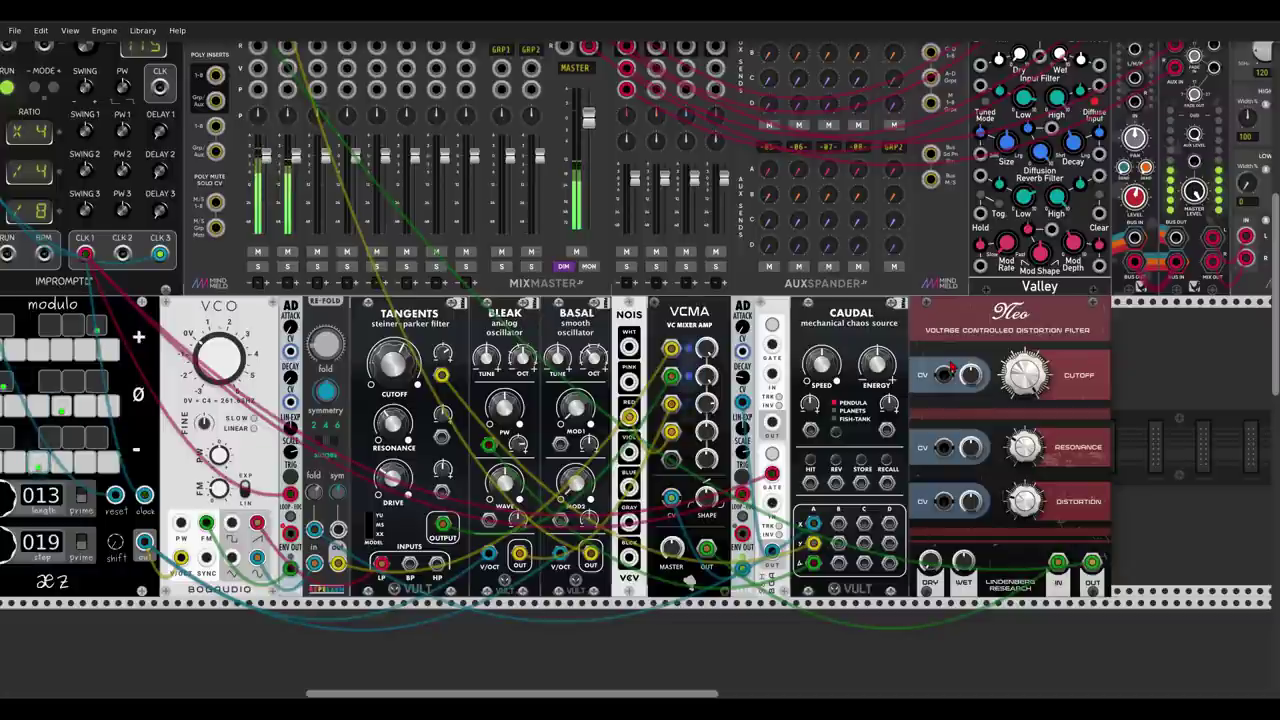
pyautogui.moveTo(671, 432); pyautogui.dragTo(652, 444)
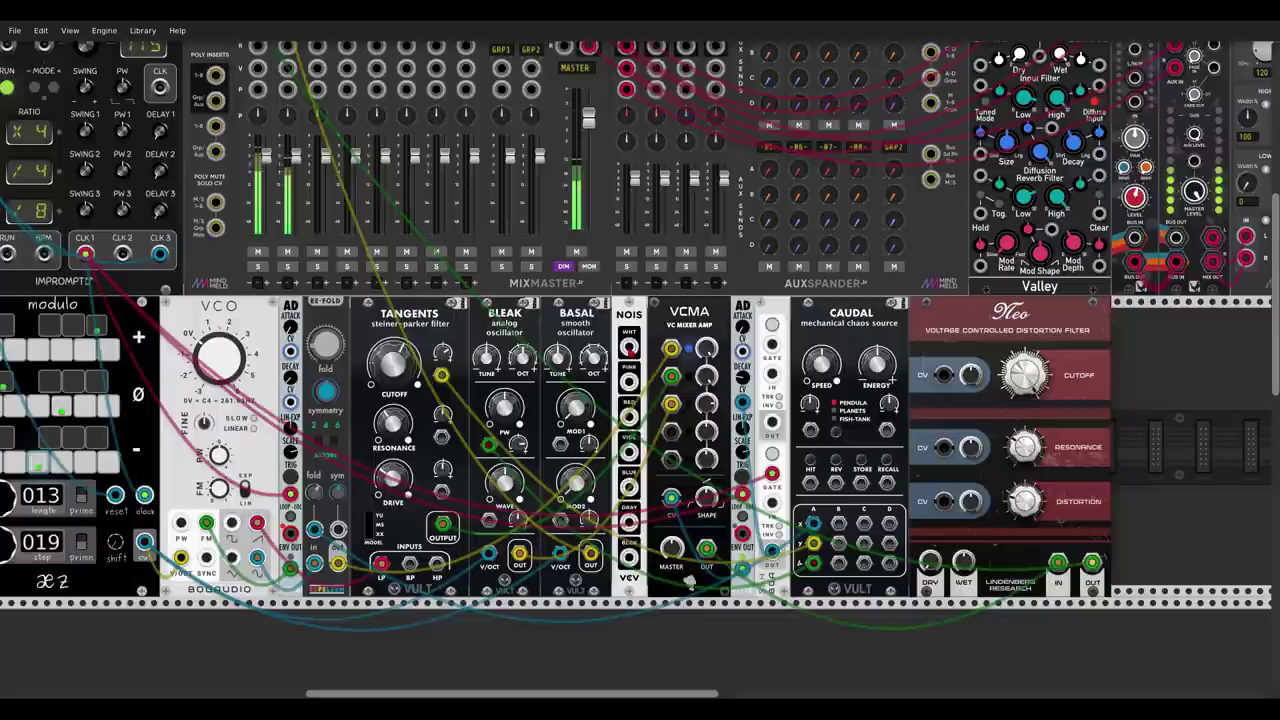
# Patch the white noise output into Neo's cutoff CV and balance its modulation amount against the cutoff frequency.
pyautogui.moveTo(629, 346); pyautogui.dragTo(945, 377)
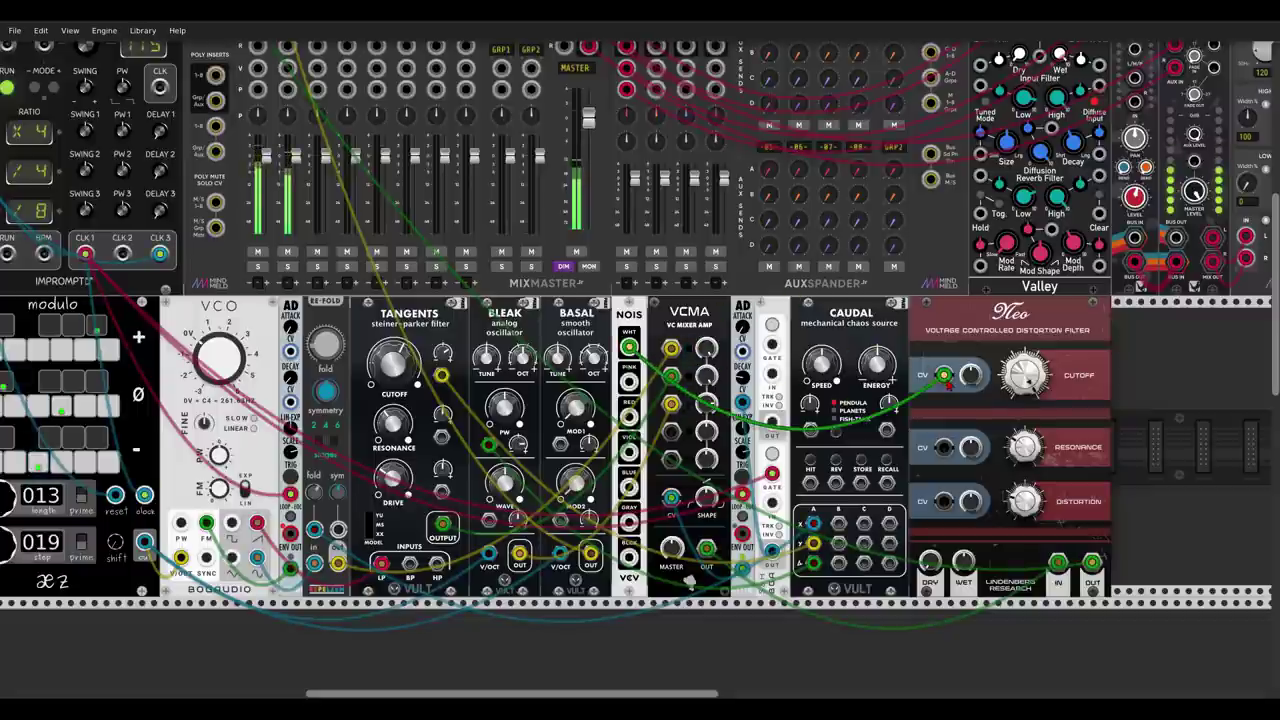
pyautogui.moveTo(1025, 375)
pyautogui.mouseDown()
pyautogui.moveTo(1025, 445)
pyautogui.moveTo(1024, 378)
pyautogui.mouseUp()
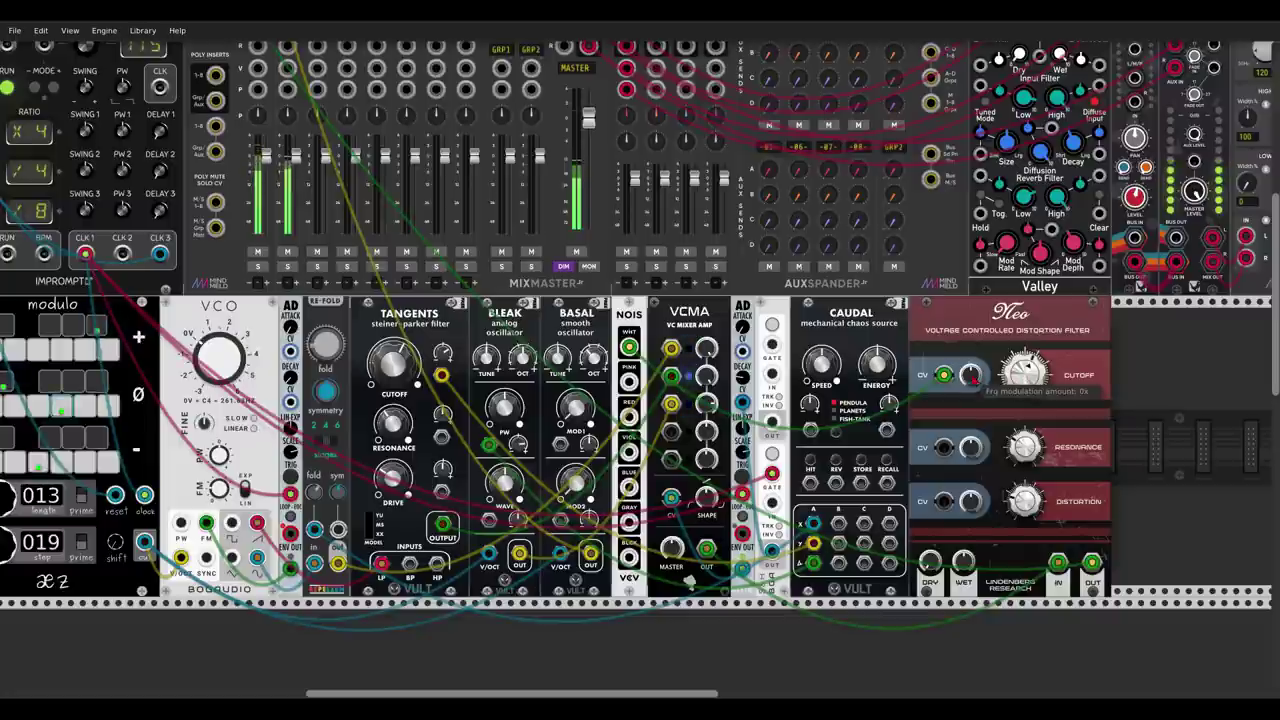
pyautogui.moveTo(970, 375); pyautogui.dragTo(1025, 378)
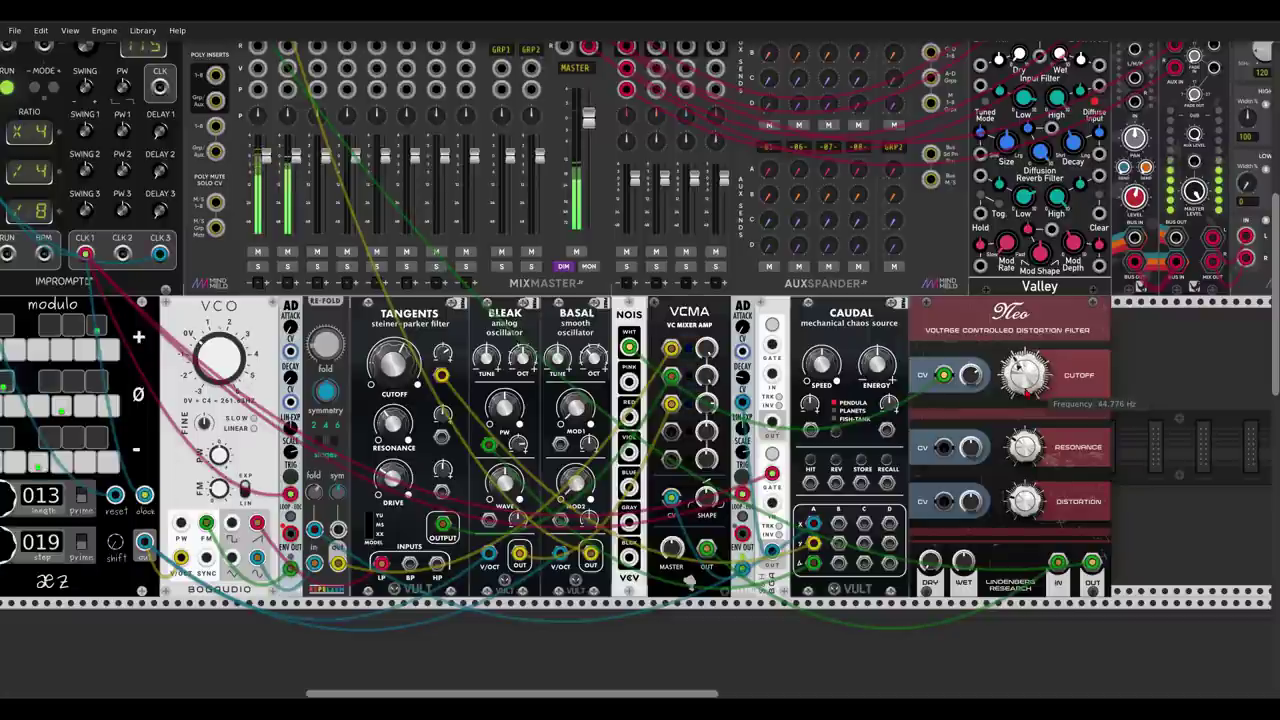
pyautogui.moveTo(1025, 375); pyautogui.dragTo(1027, 392)
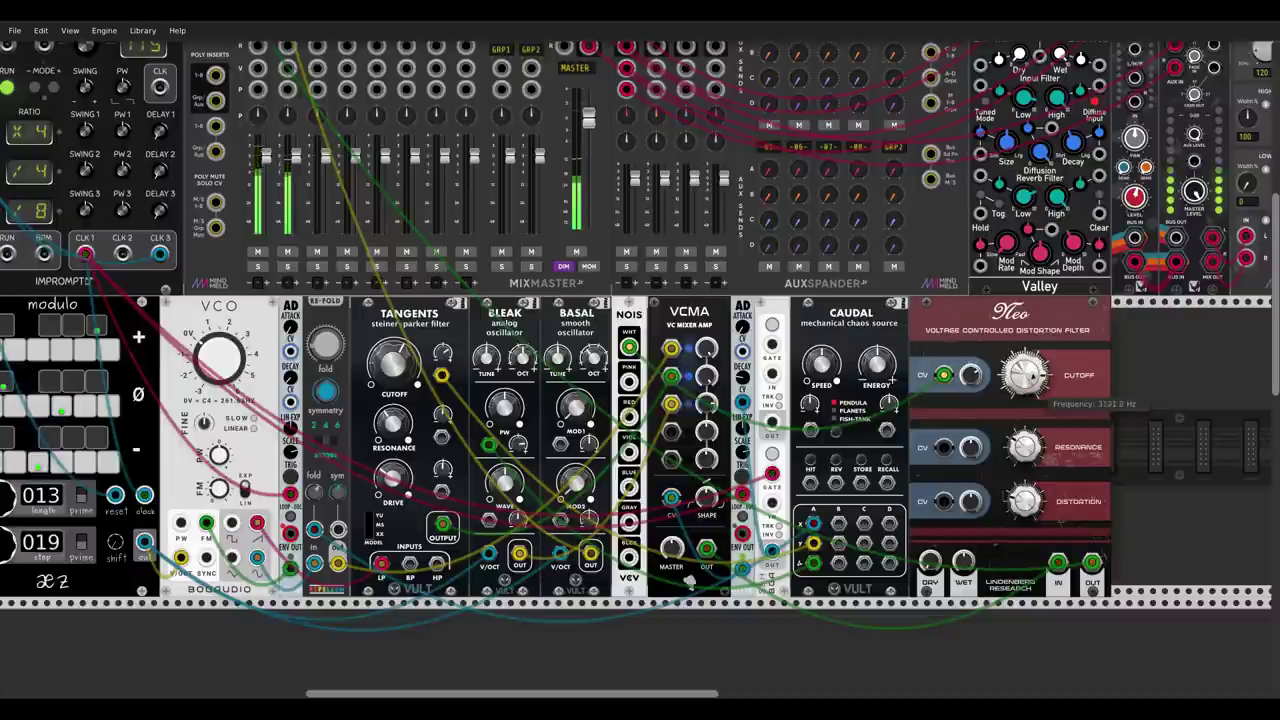
pyautogui.moveTo(1025, 375); pyautogui.dragTo(1025, 435)
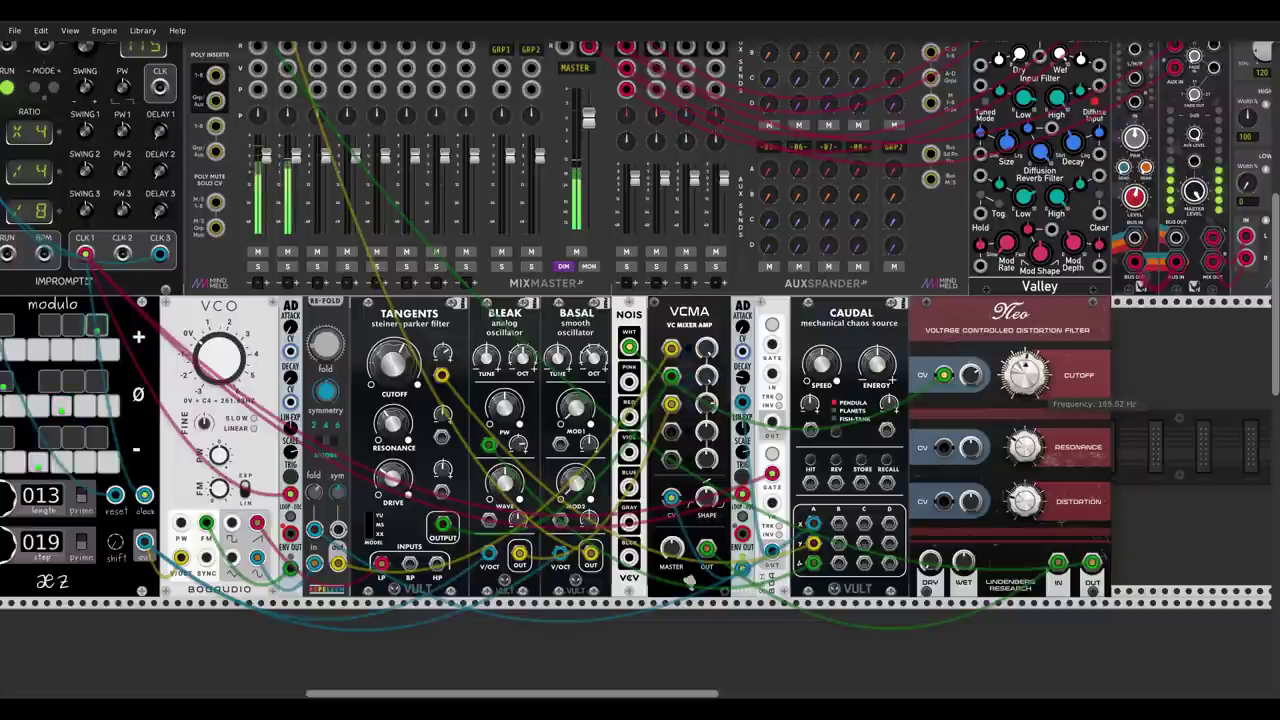
pyautogui.moveTo(1027, 376); pyautogui.dragTo(1027, 379)
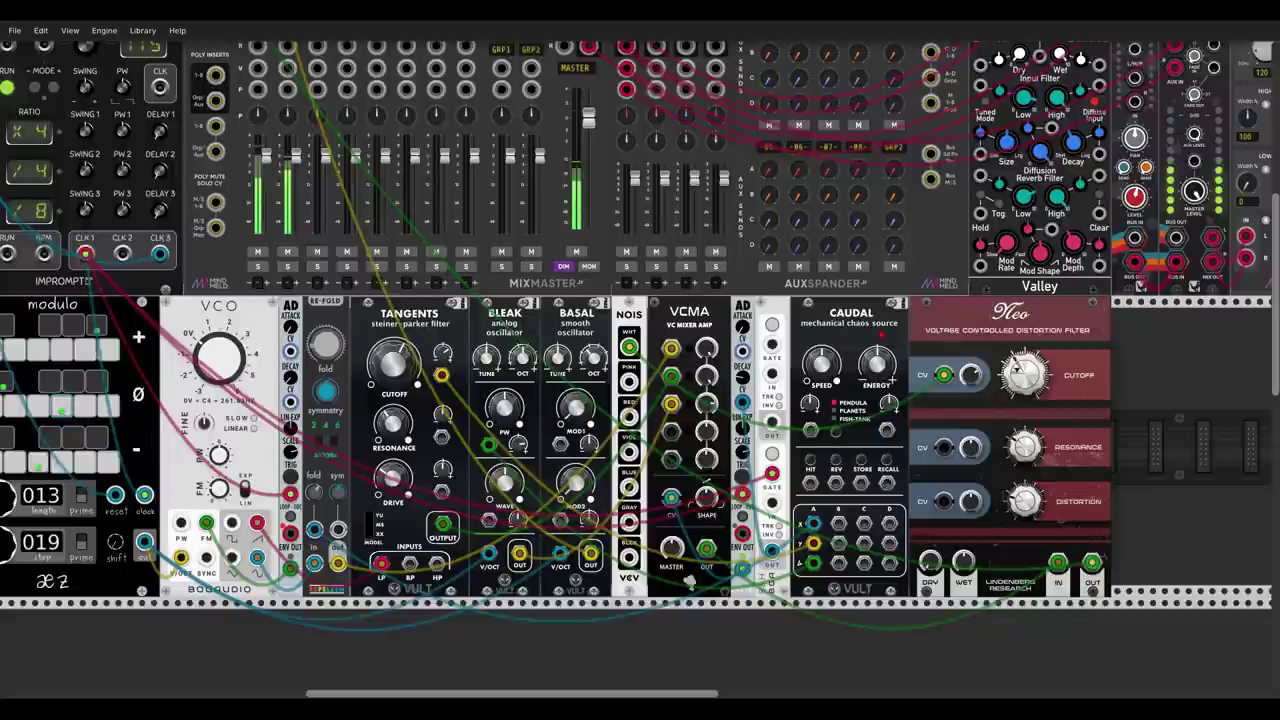
# Raise MixMaster channel 1's Verb send to about -23 dB on AuxSpander and sweep Neo's cutoff.
pyautogui.scroll(3, 1027, 380)
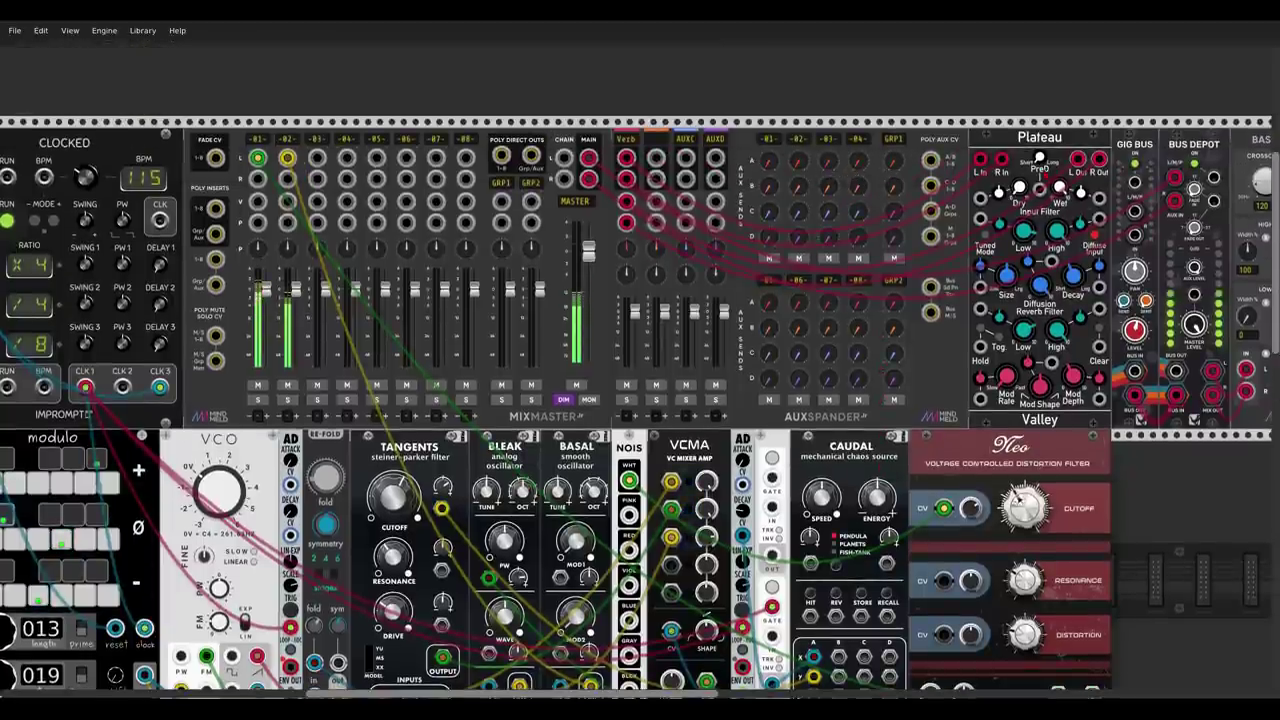
pyautogui.moveTo(769, 162); pyautogui.dragTo(769, 148)
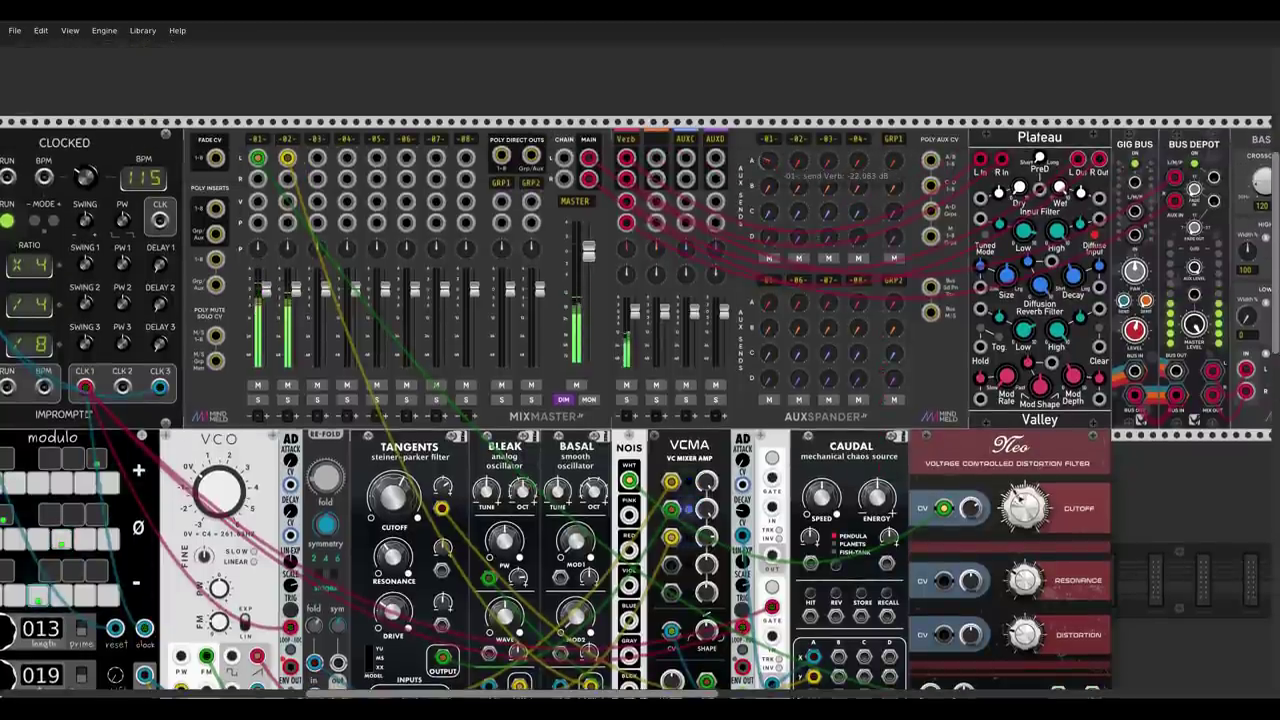
pyautogui.scroll(-2, 768, 163)
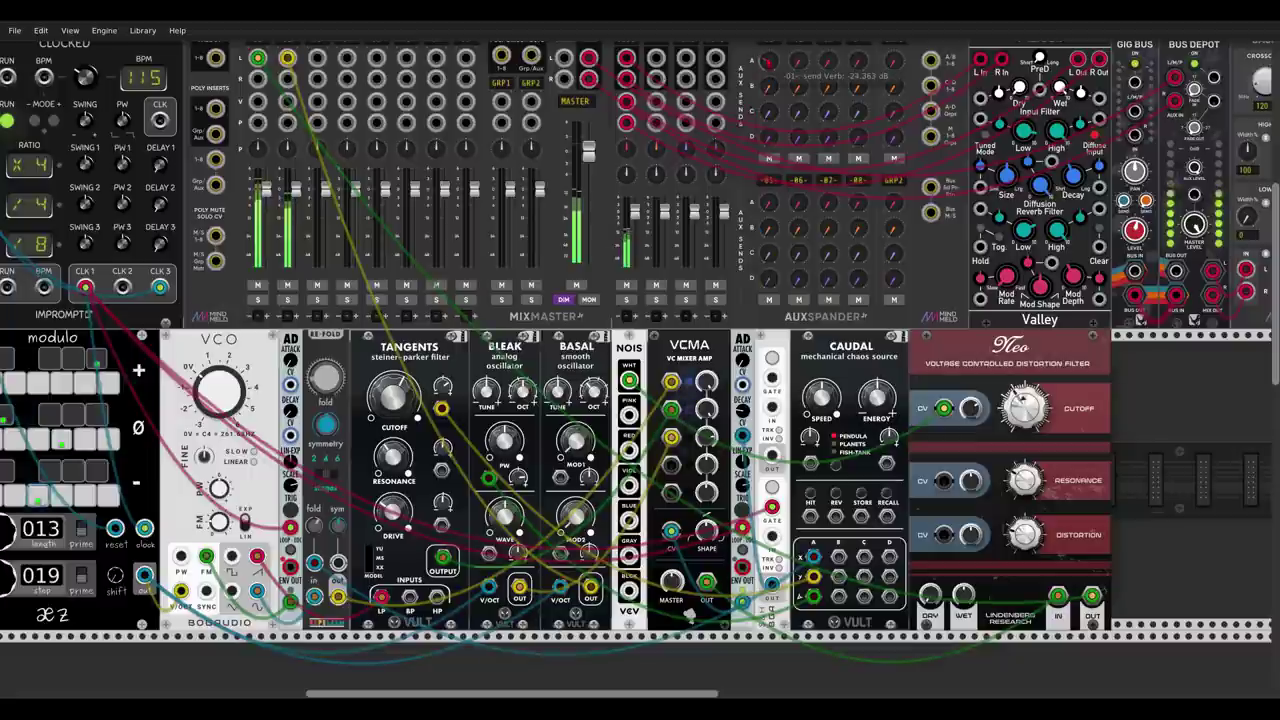
pyautogui.scroll(2, 768, 163)
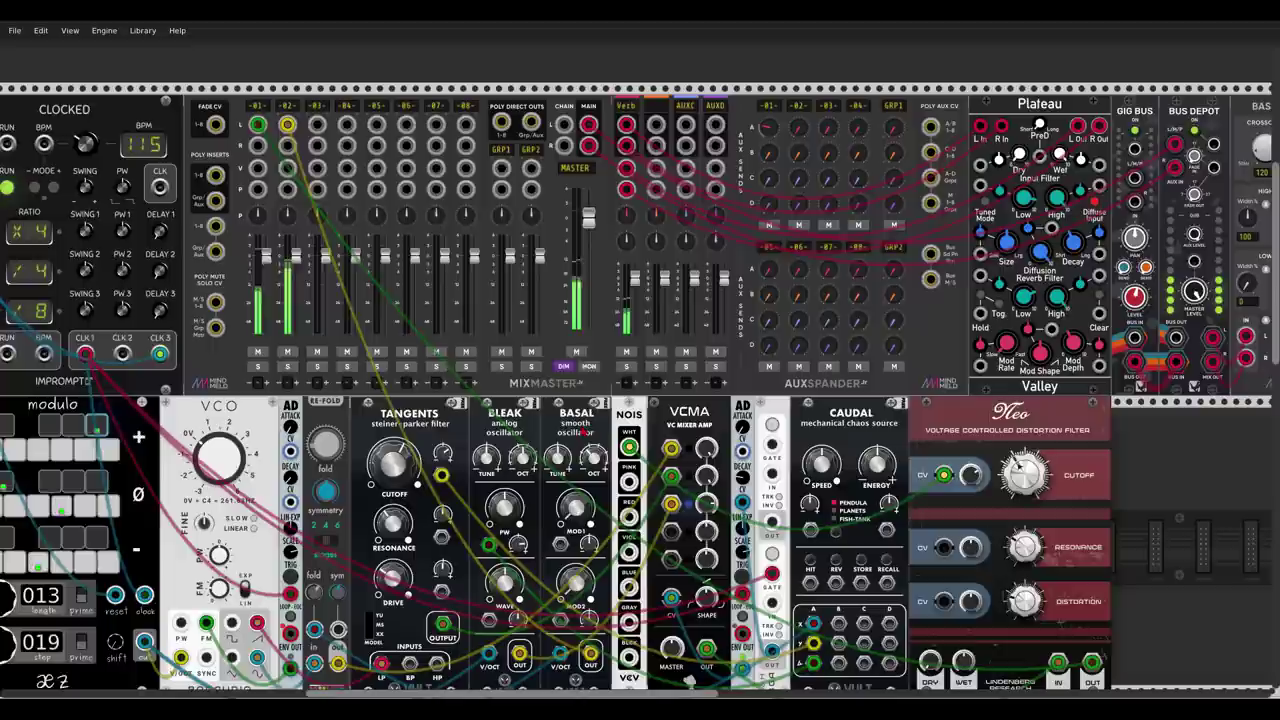
pyautogui.scroll(-1, 640, 374)
pyautogui.scroll(-2, 1025, 375)
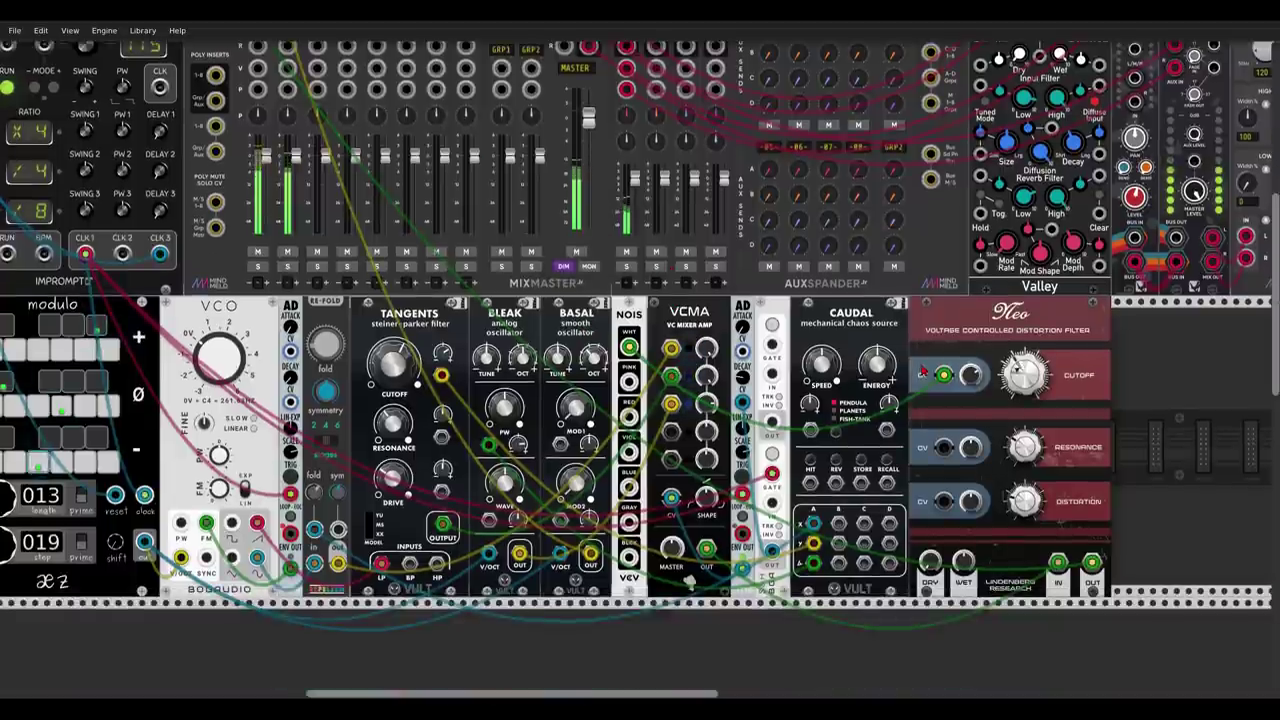
pyautogui.moveTo(1025, 375); pyautogui.dragTo(1025, 438)
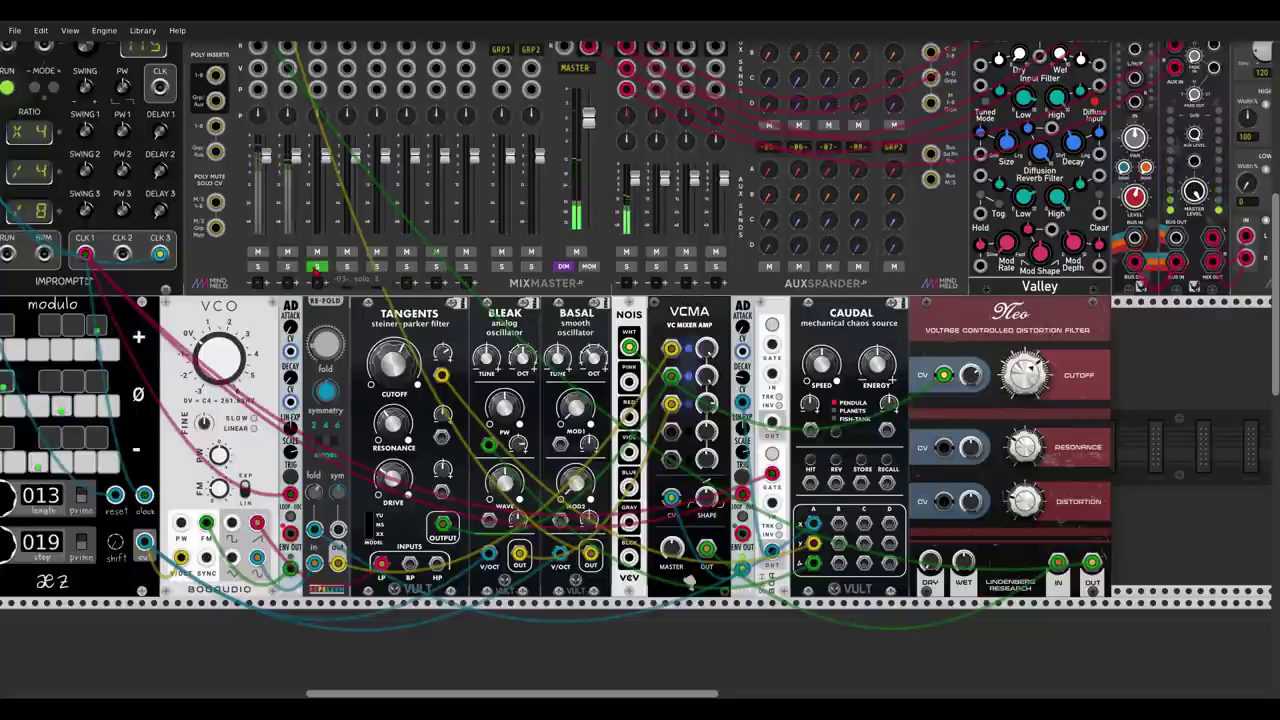
# Unpatch the VCO from MixMaster channel 3, turn off that channel's solo and fine-tune Neo's cutoff.
pyautogui.scroll(2, 640, 360)
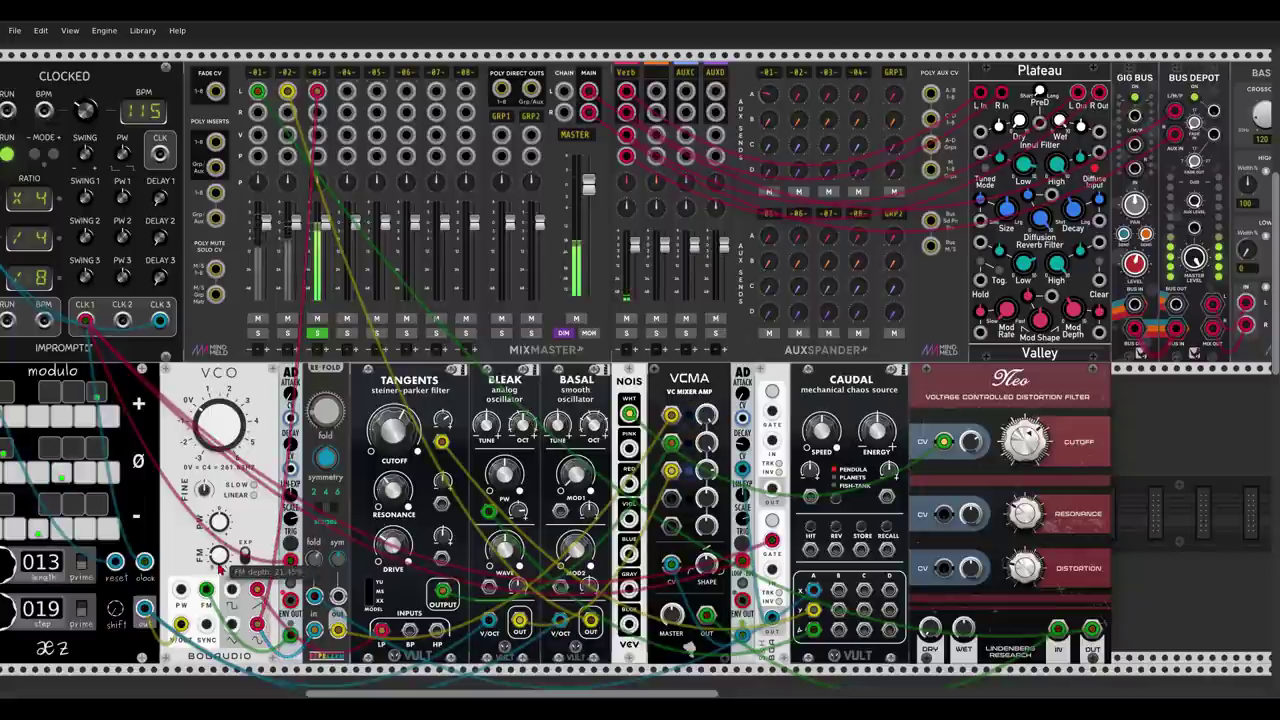
pyautogui.moveTo(317, 91); pyautogui.dragTo(319, 145)
pyautogui.click(317, 333)
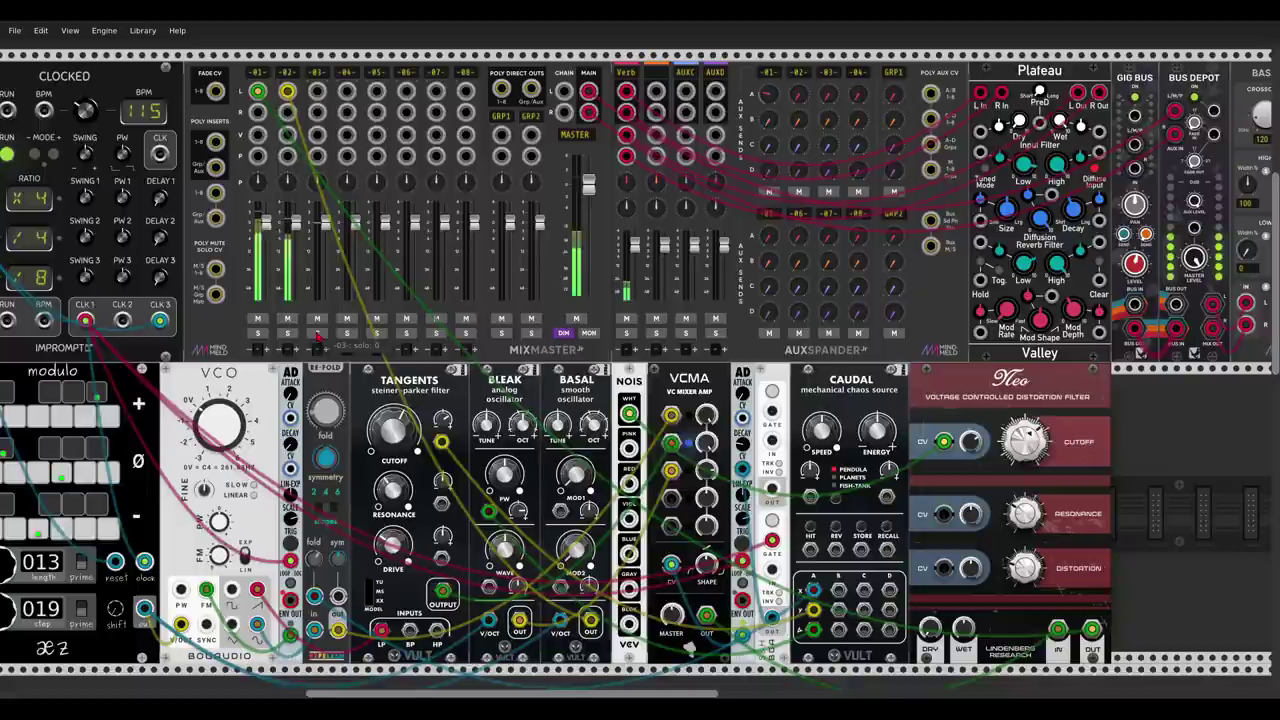
pyautogui.moveTo(1026, 442)
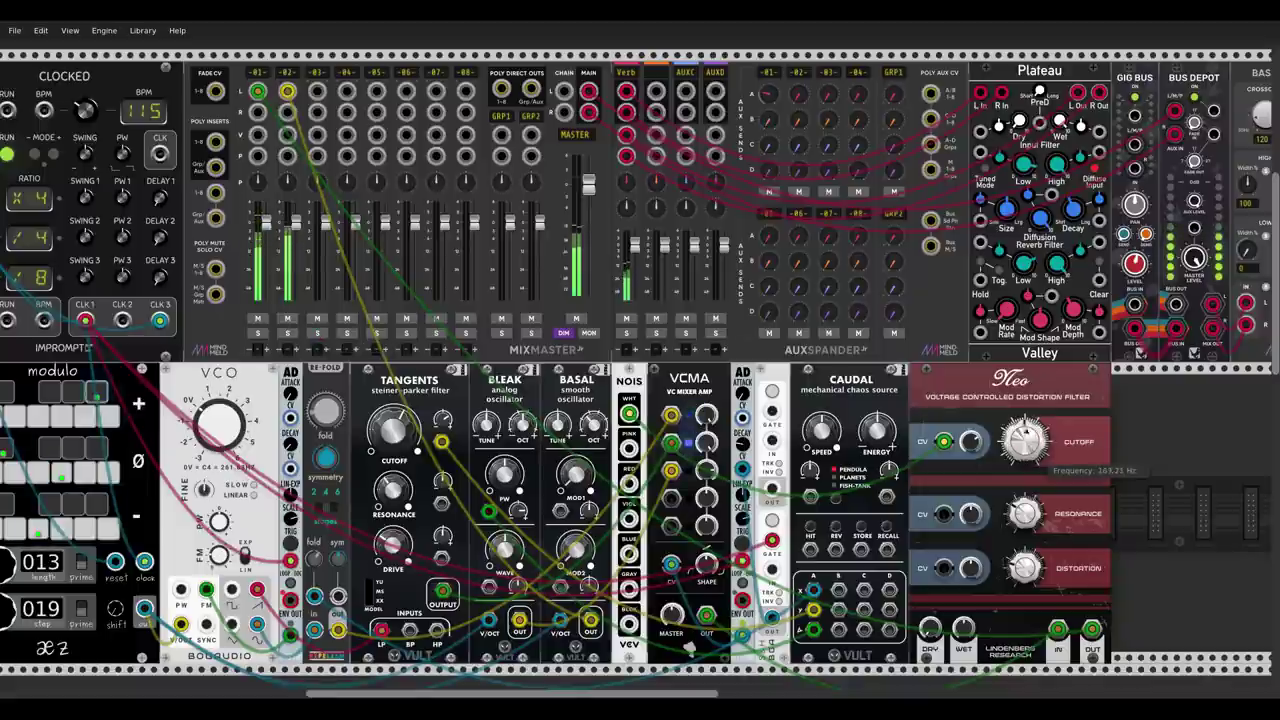
pyautogui.moveTo(1026, 442); pyautogui.dragTo(1030, 447)
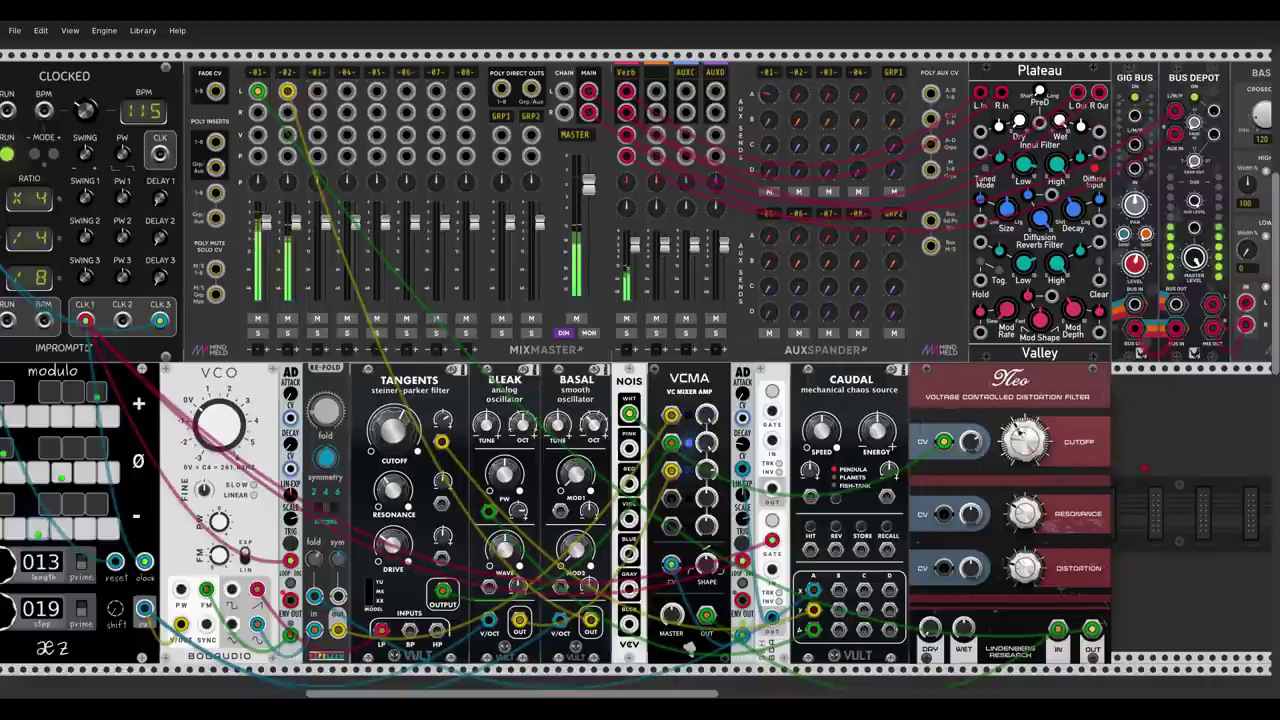
# Search the module library for "lala" and place the LALA module directly after Neo.
pyautogui.rightClick(1145, 467)
pyautogui.write('falls')
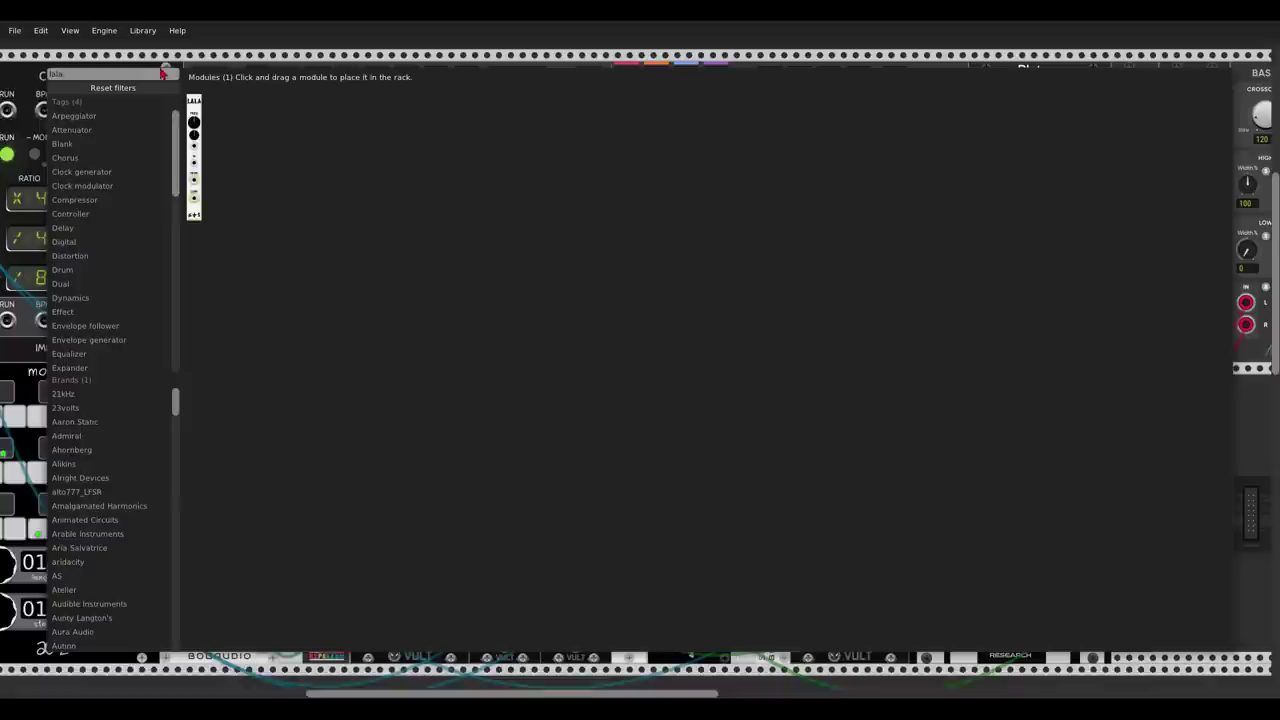
pyautogui.click(196, 104)
pyautogui.hscroll(2, 892, 344)
pyautogui.scroll(-2, 892, 344)
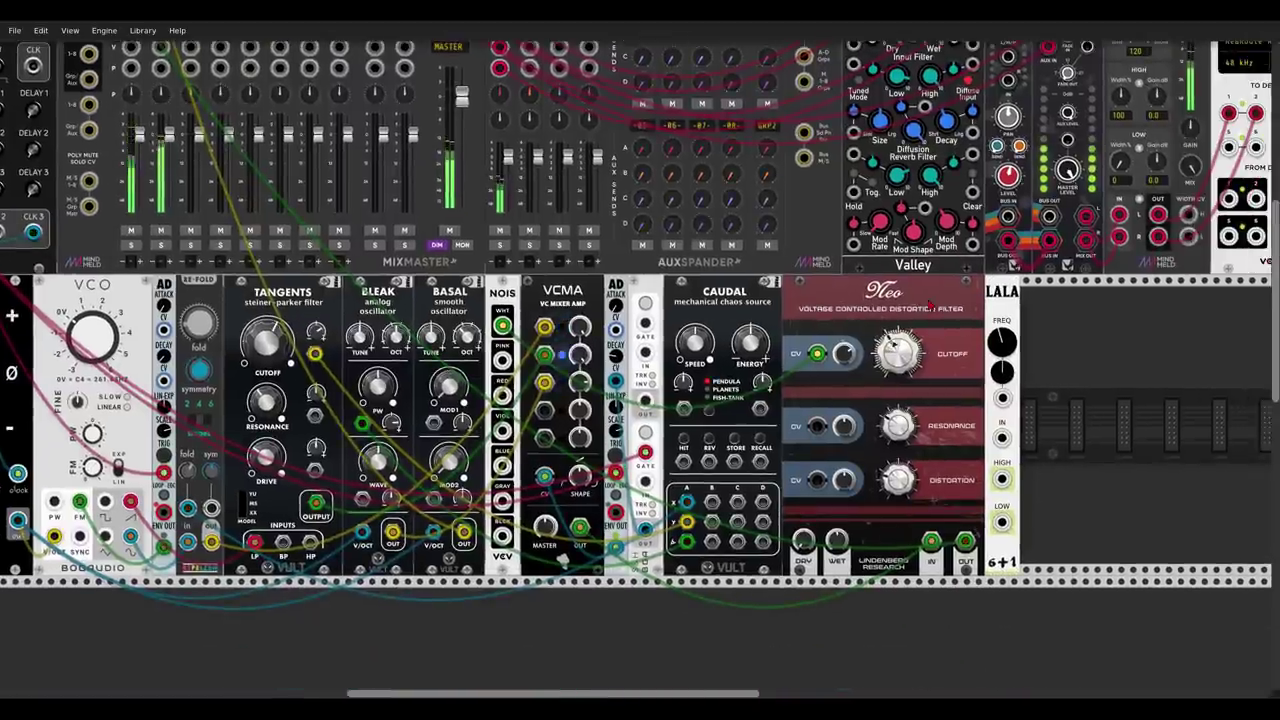
# Patch LALA's high output into MixMaster channel 3's left input and solo that channel.
pyautogui.click(1003, 479)
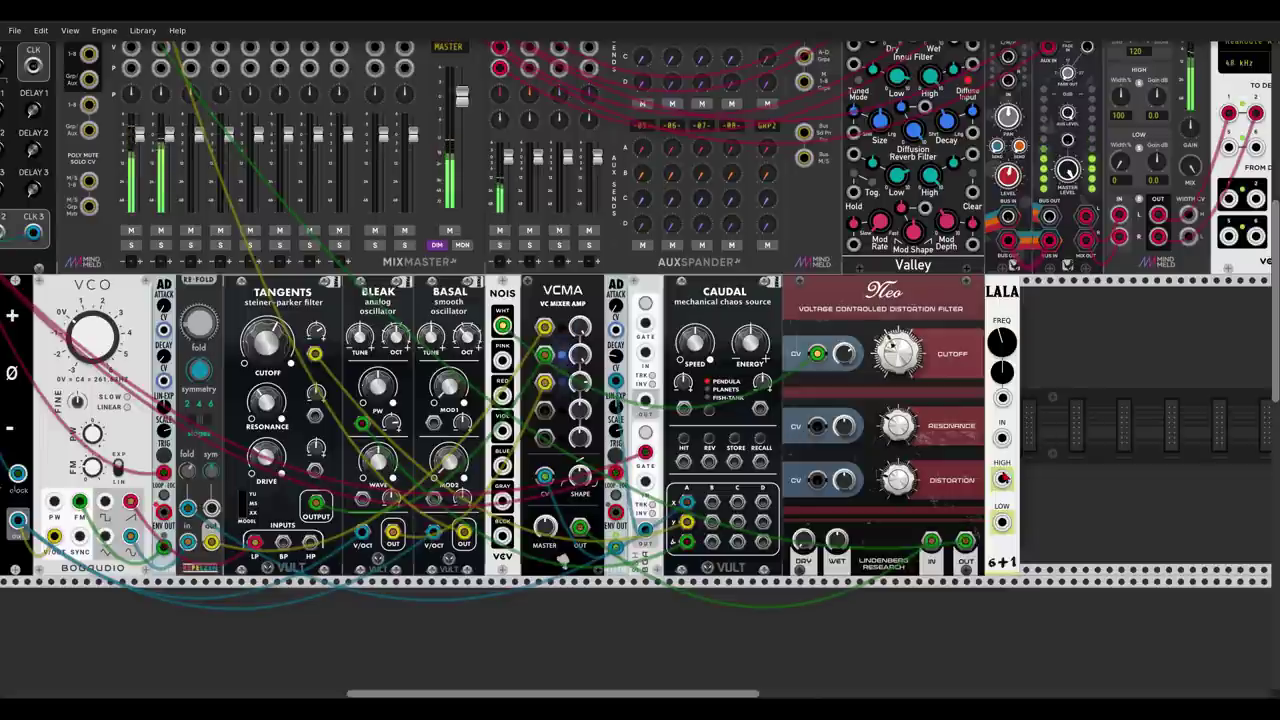
pyautogui.scroll(2, 192, 346)
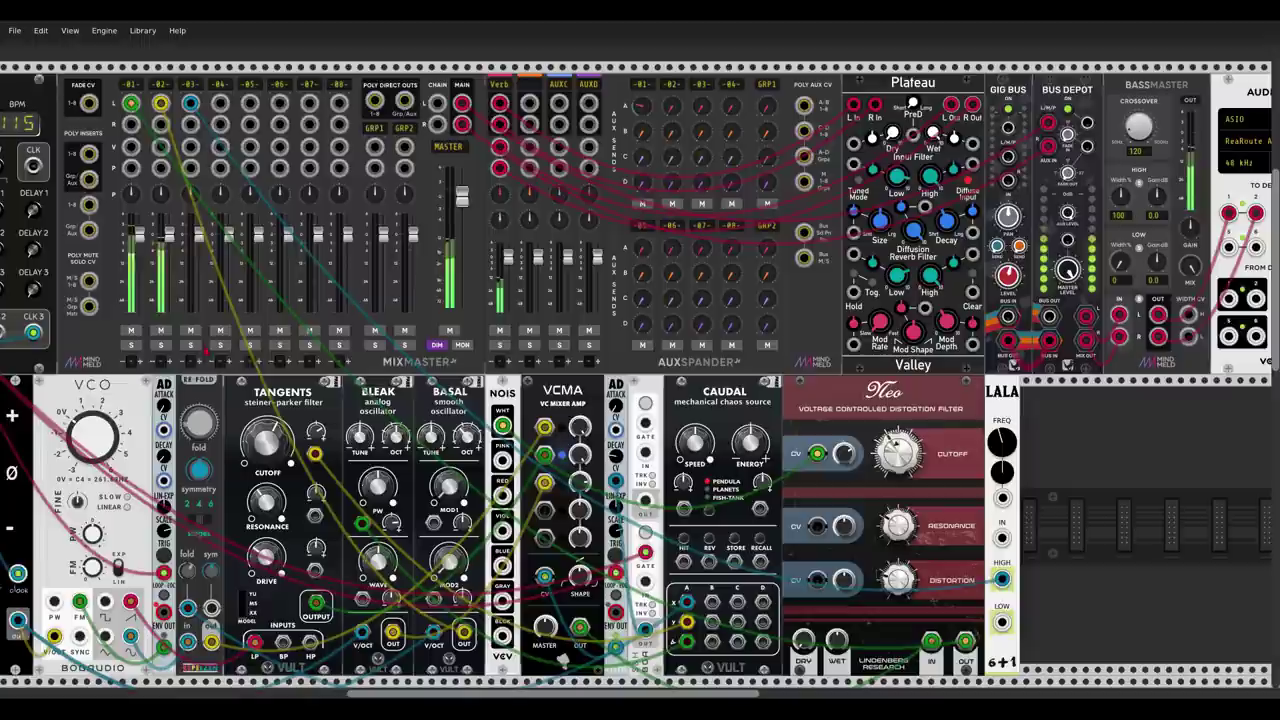
pyautogui.click(190, 345)
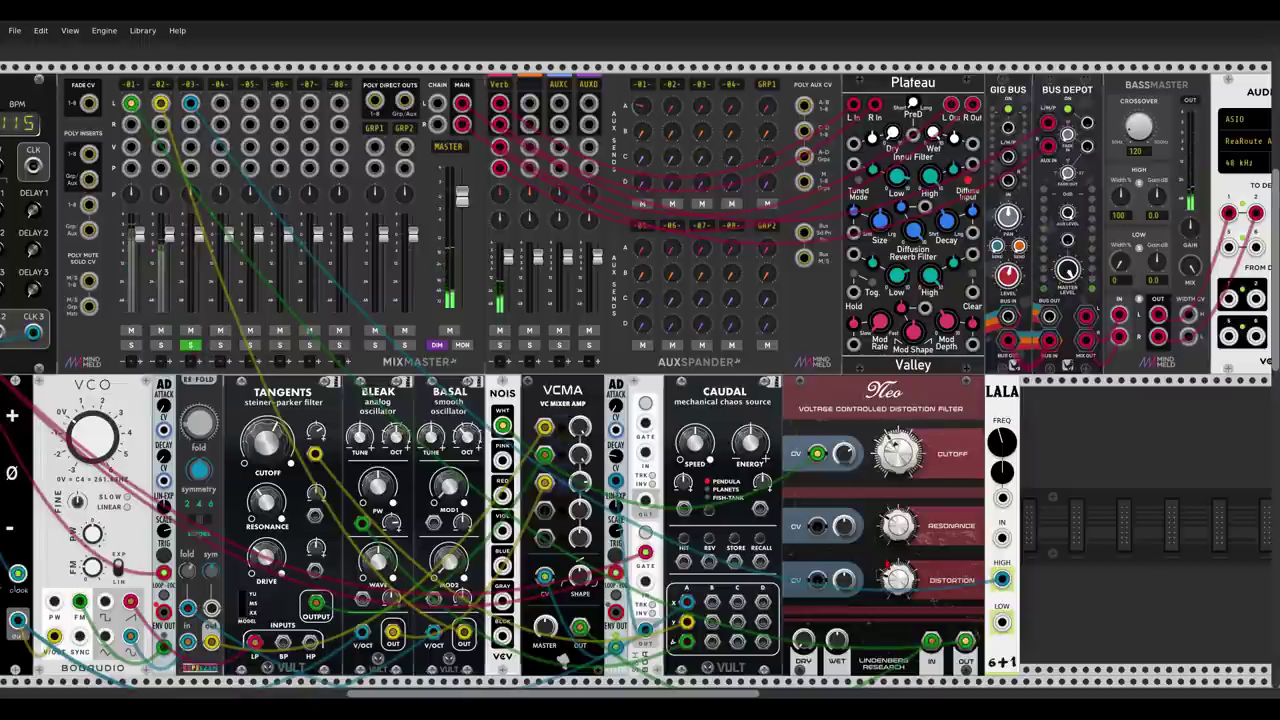
# Feed Neo's output into LALA's input and raise LALA's crossover frequency.
pyautogui.scroll(-2, 995, 515)
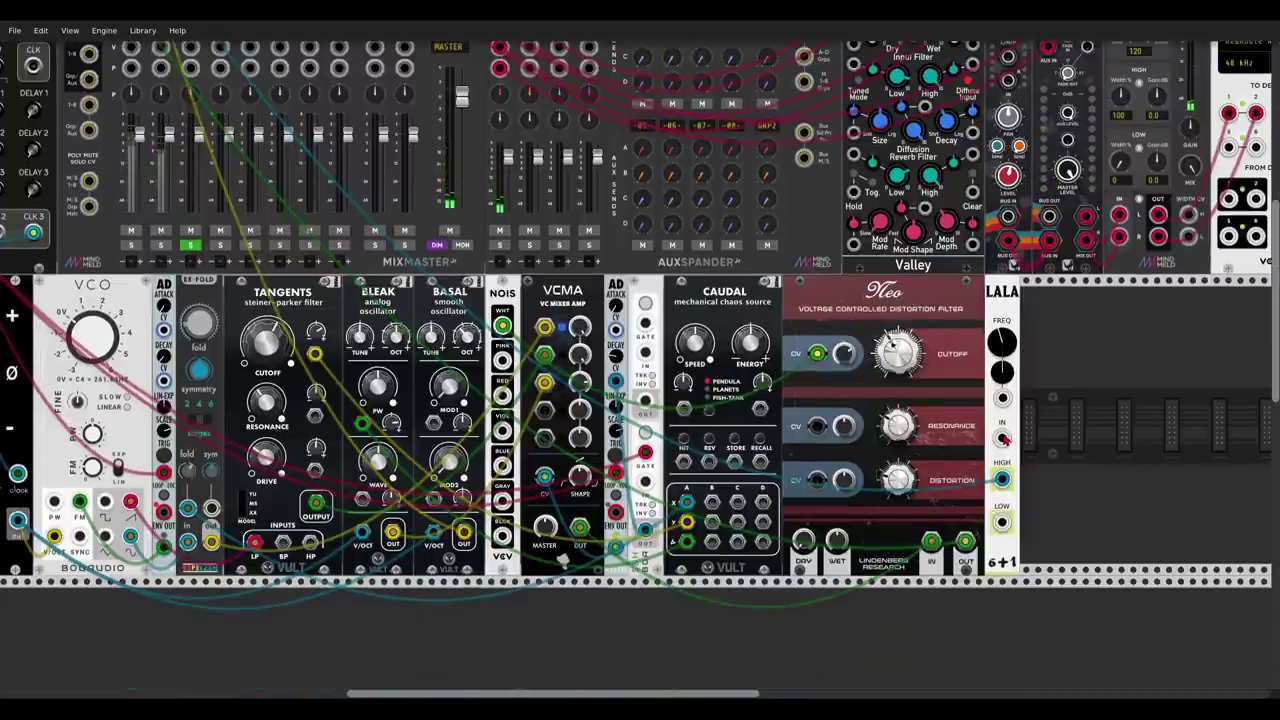
pyautogui.moveTo(1003, 438); pyautogui.dragTo(965, 543)
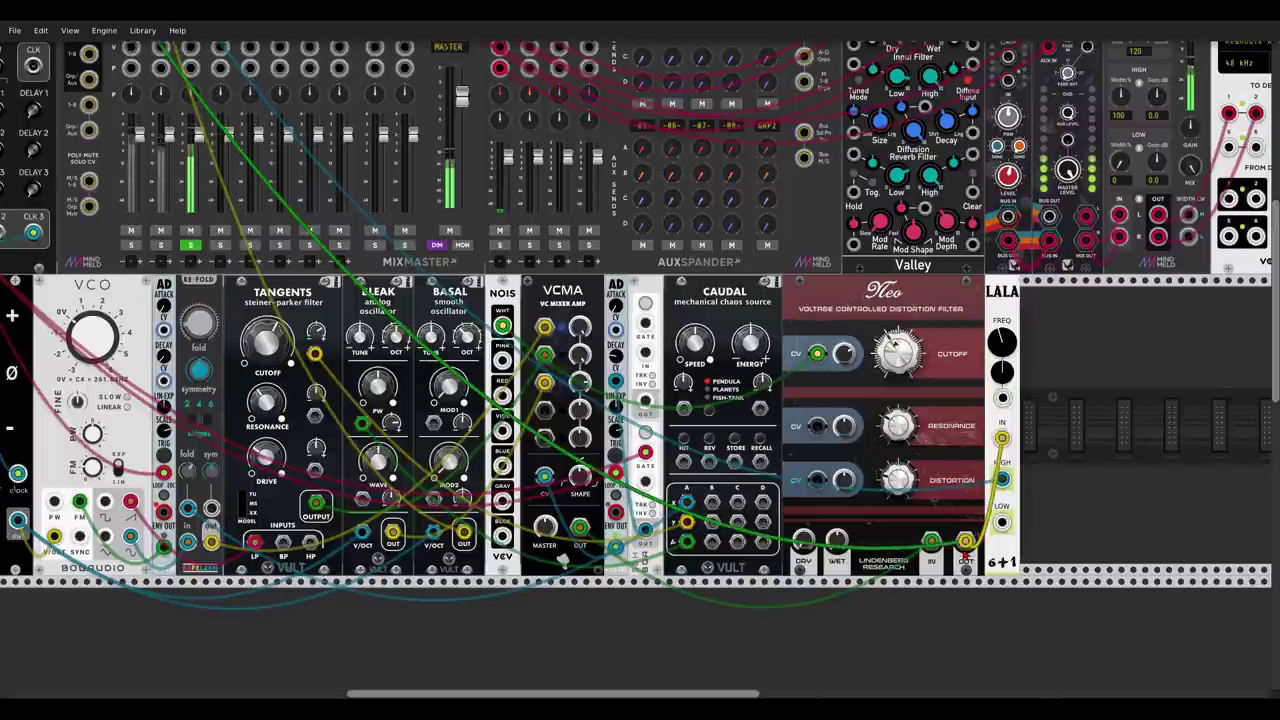
pyautogui.moveTo(1003, 341)
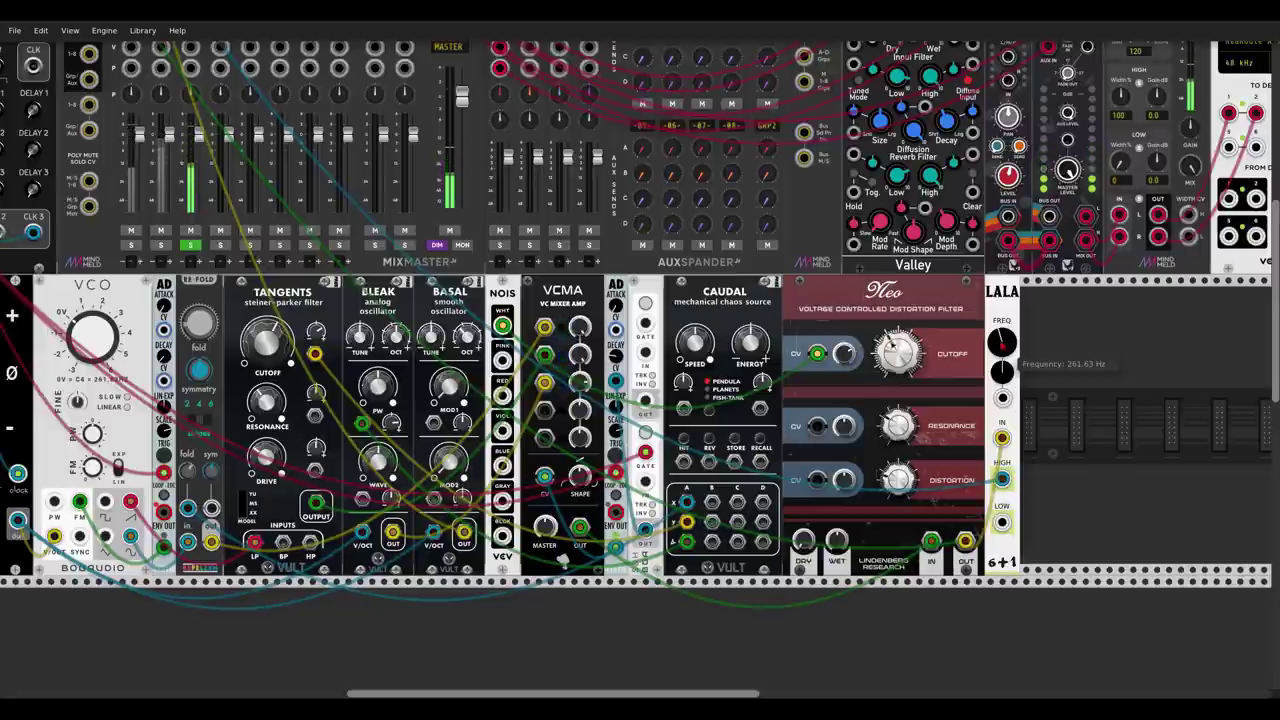
pyautogui.moveTo(1001, 342); pyautogui.dragTo(1001, 334)
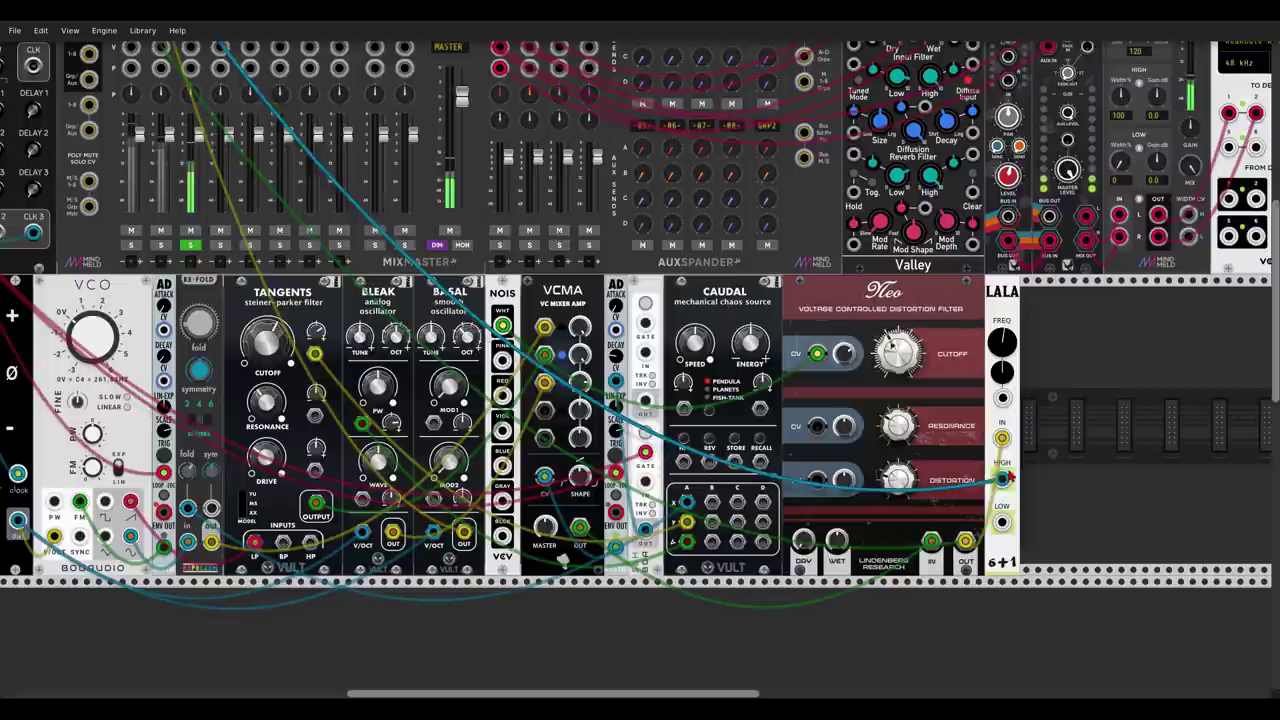
# Audition LALA's high band by sweeping Neo's cutoff, ending at about 43 Hz.
pyautogui.moveTo(920, 376); pyautogui.dragTo(925, 360)
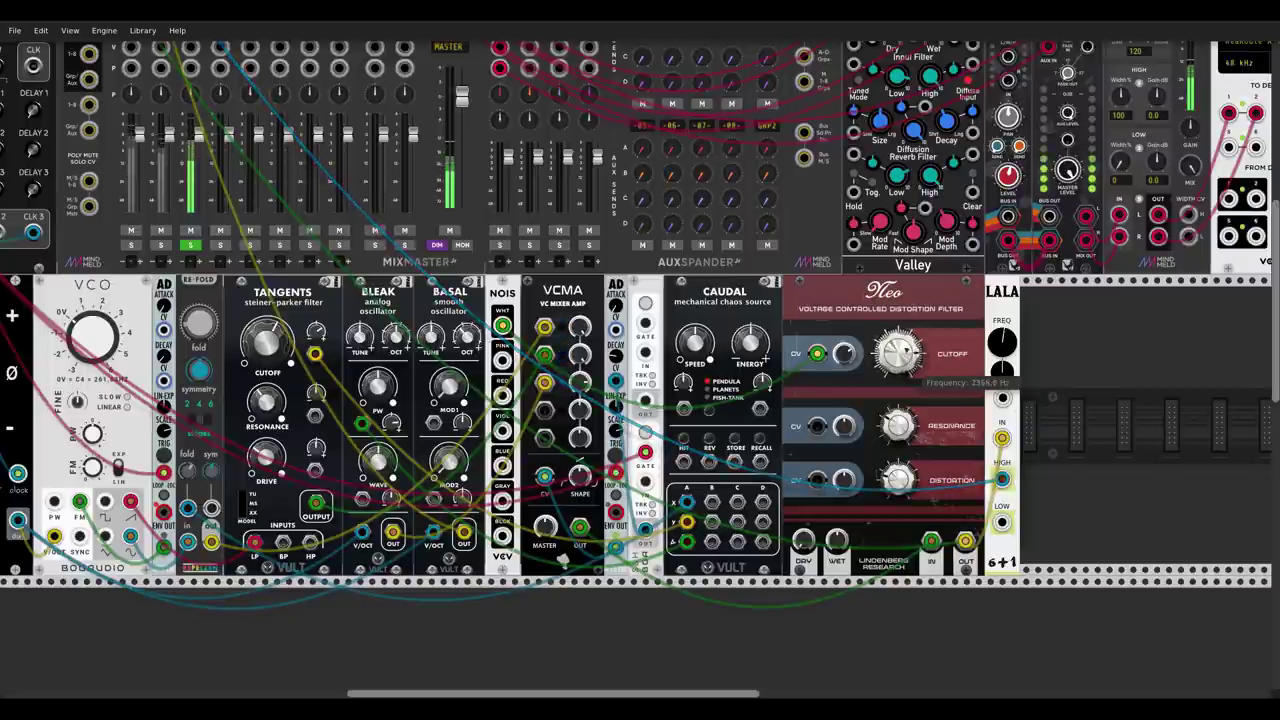
pyautogui.moveTo(925, 360); pyautogui.dragTo(925, 385)
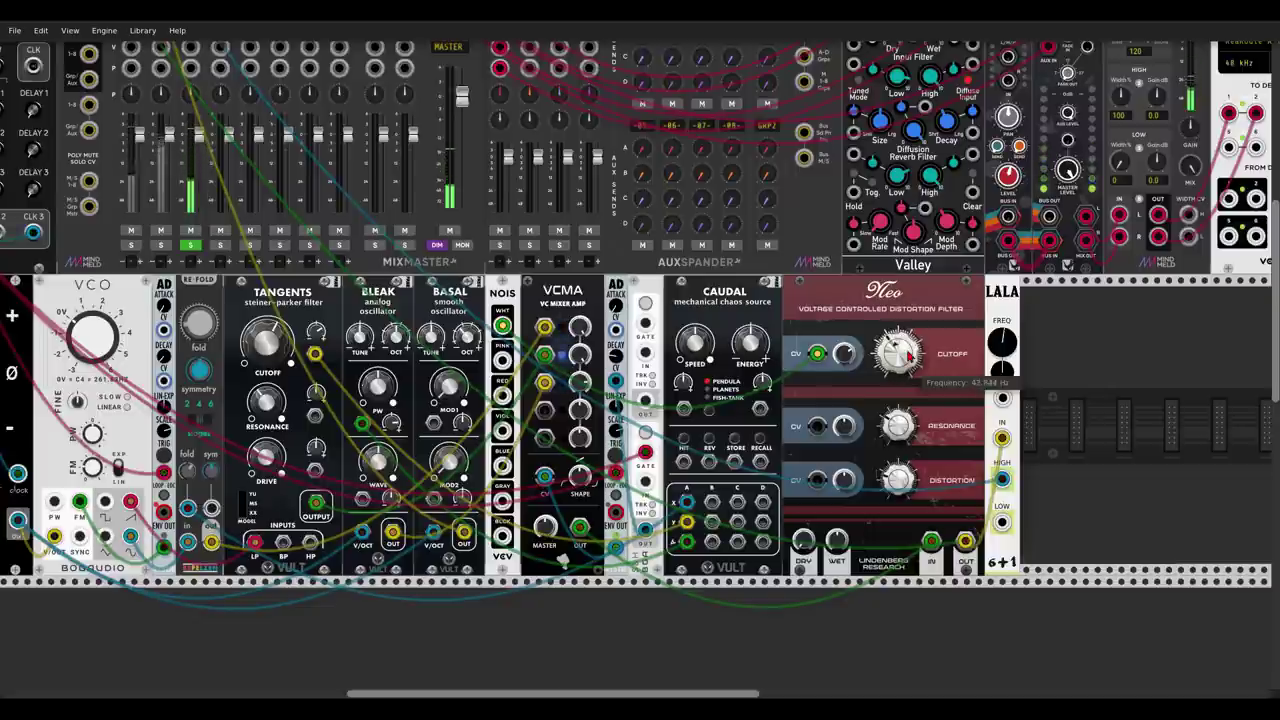
pyautogui.moveTo(925, 385); pyautogui.dragTo(925, 387)
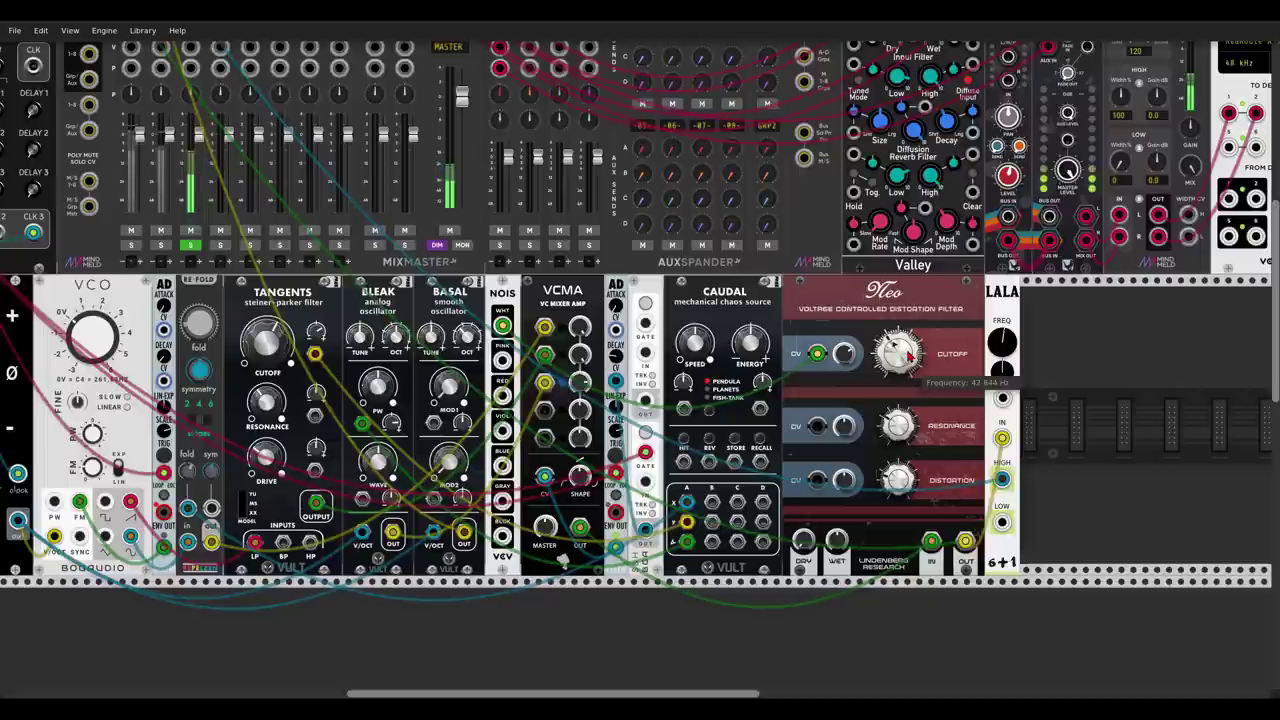
# Move the MixMaster channel 3 cable from LALA's high output to its low output and audition it by sweeping Neo's cutoff.
pyautogui.moveTo(1002, 479); pyautogui.dragTo(1002, 522)
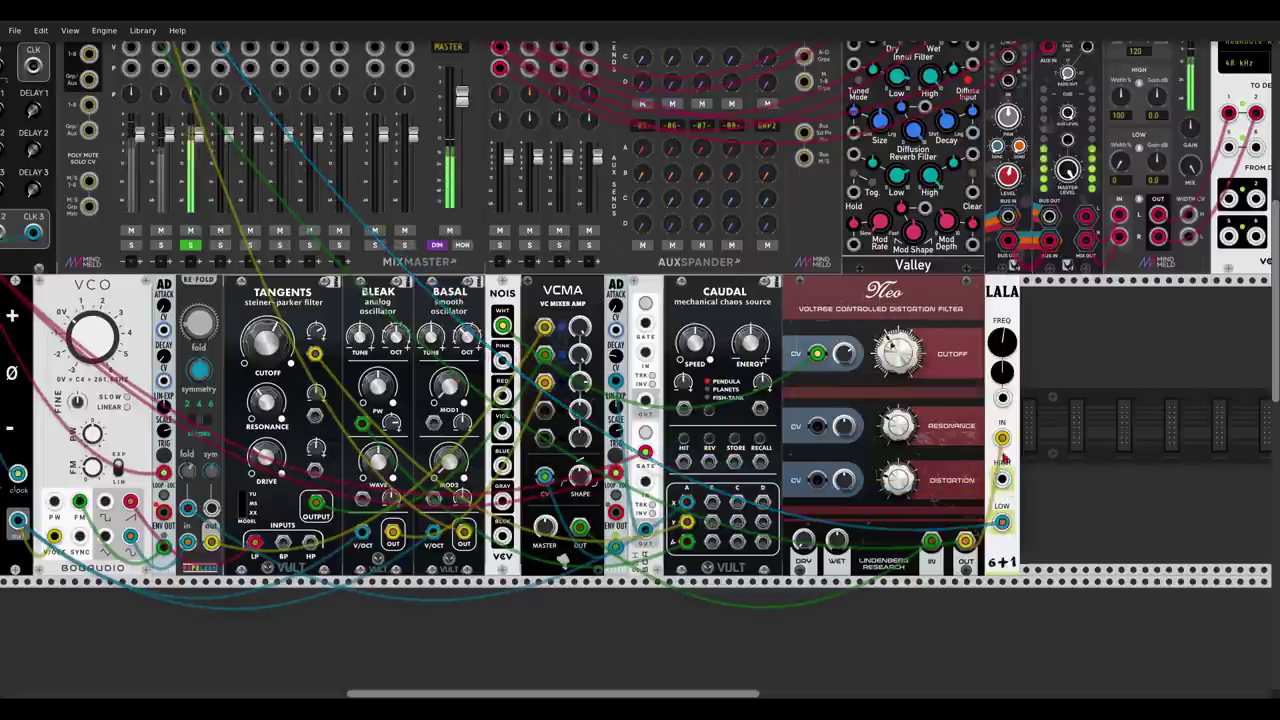
pyautogui.moveTo(1003, 341)
pyautogui.moveTo(892, 346)
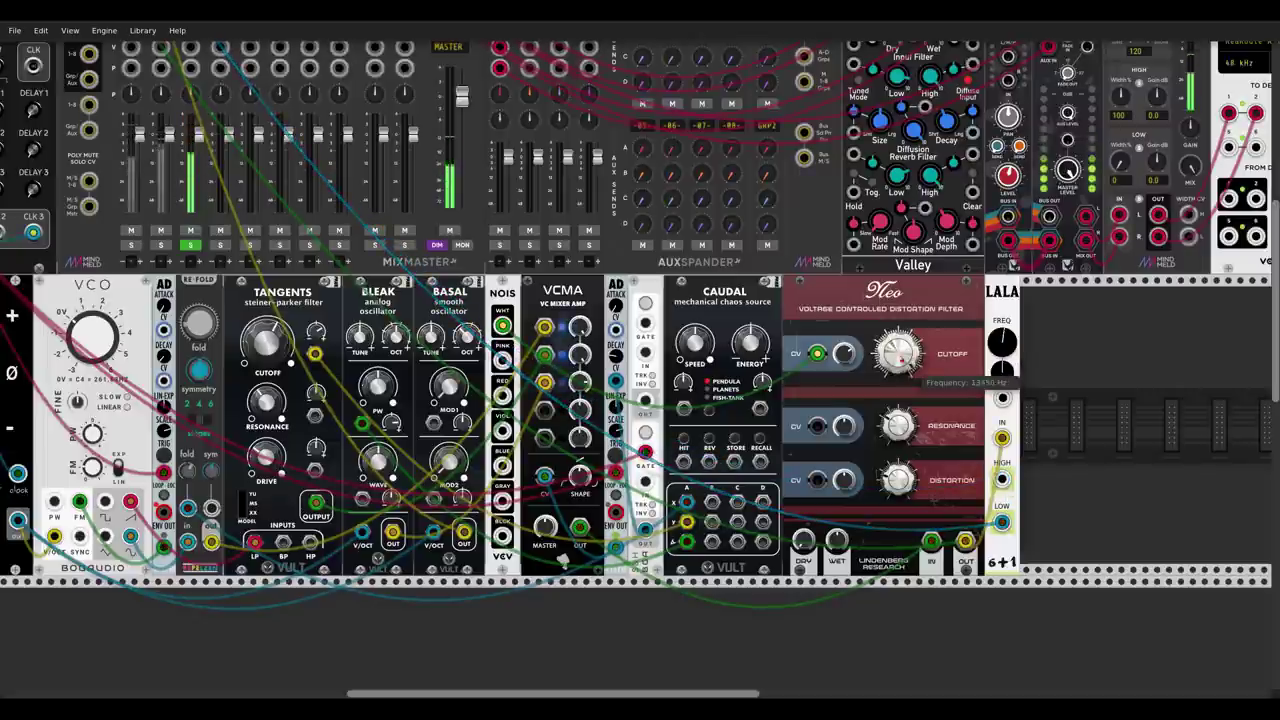
pyautogui.moveTo(898, 352); pyautogui.dragTo(898, 340)
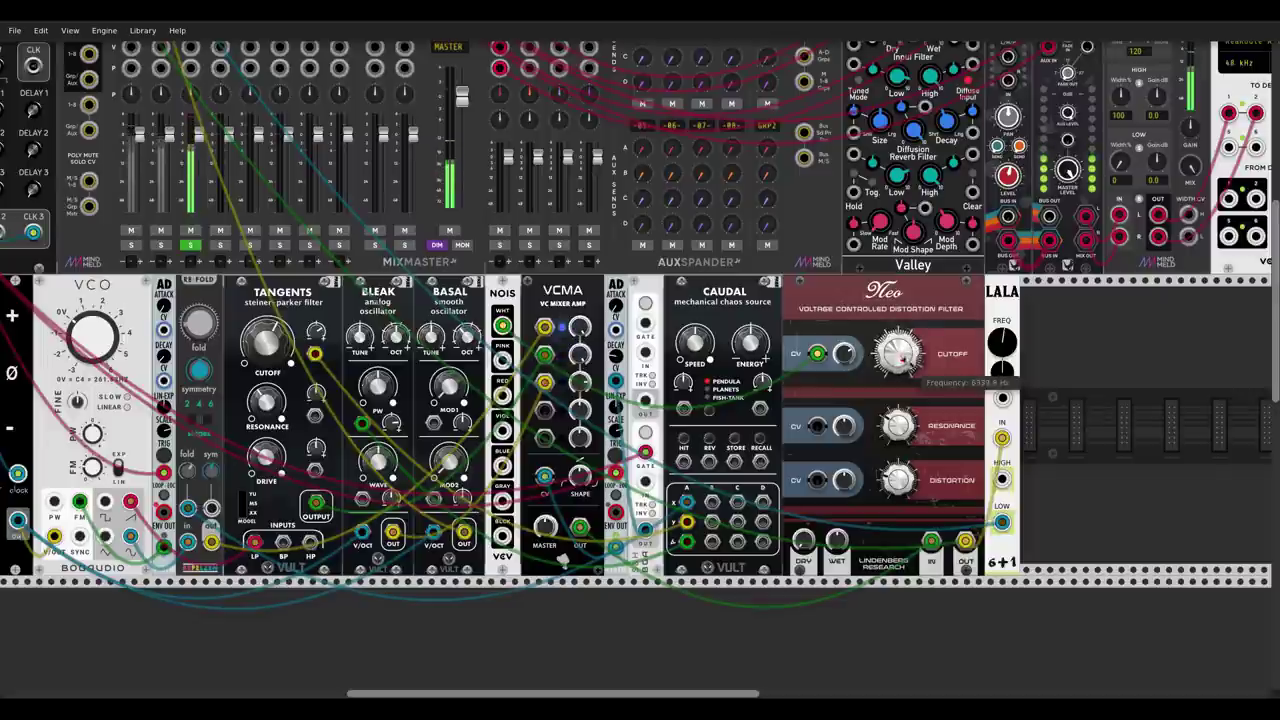
pyautogui.moveTo(898, 353)
pyautogui.mouseDown()
pyautogui.moveTo(898, 386)
pyautogui.moveTo(898, 363)
pyautogui.mouseUp()
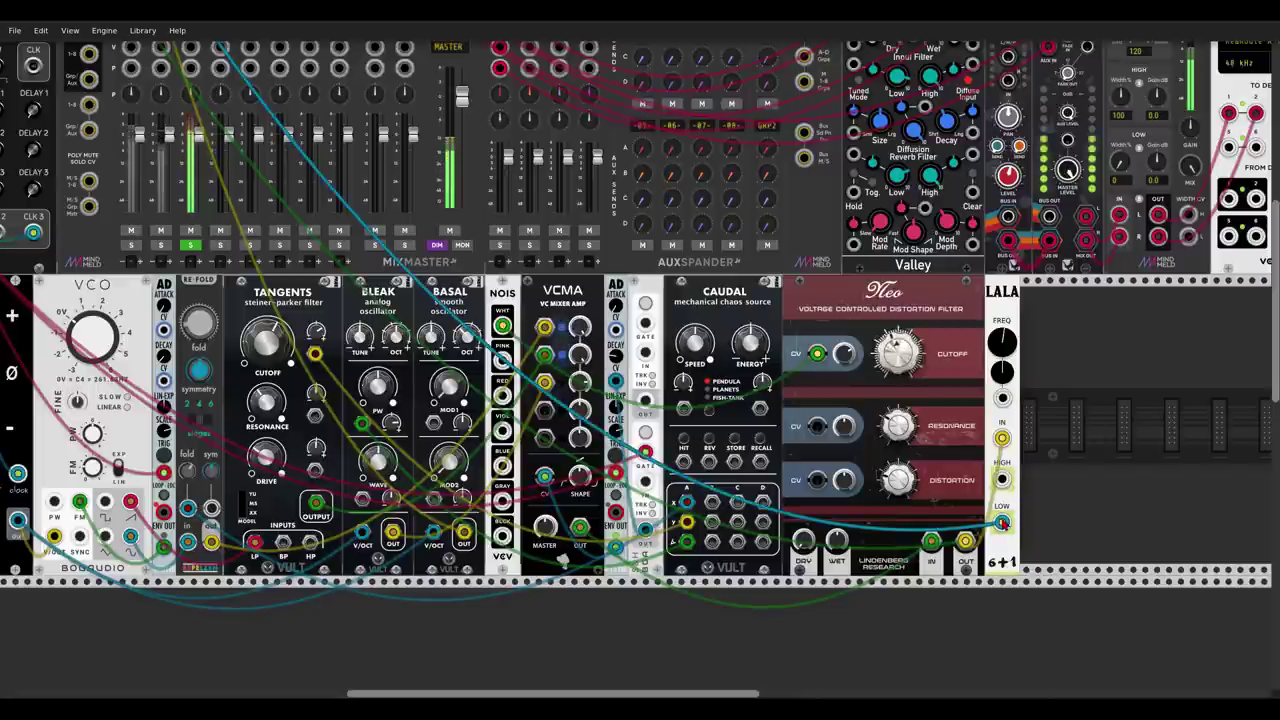
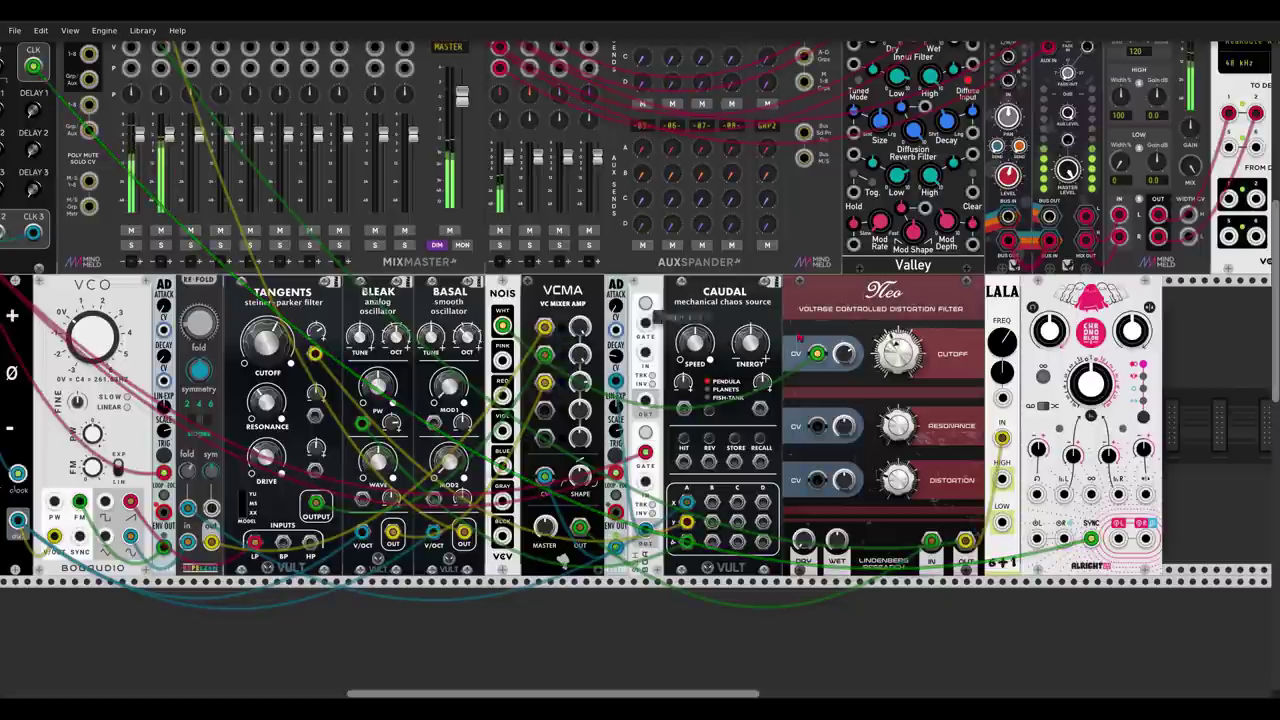
# Patch LALA's high output into Chronoblob's left input and Chronoblob's left and right outputs into MixMaster channel 3.
pyautogui.moveTo(1112, 461)
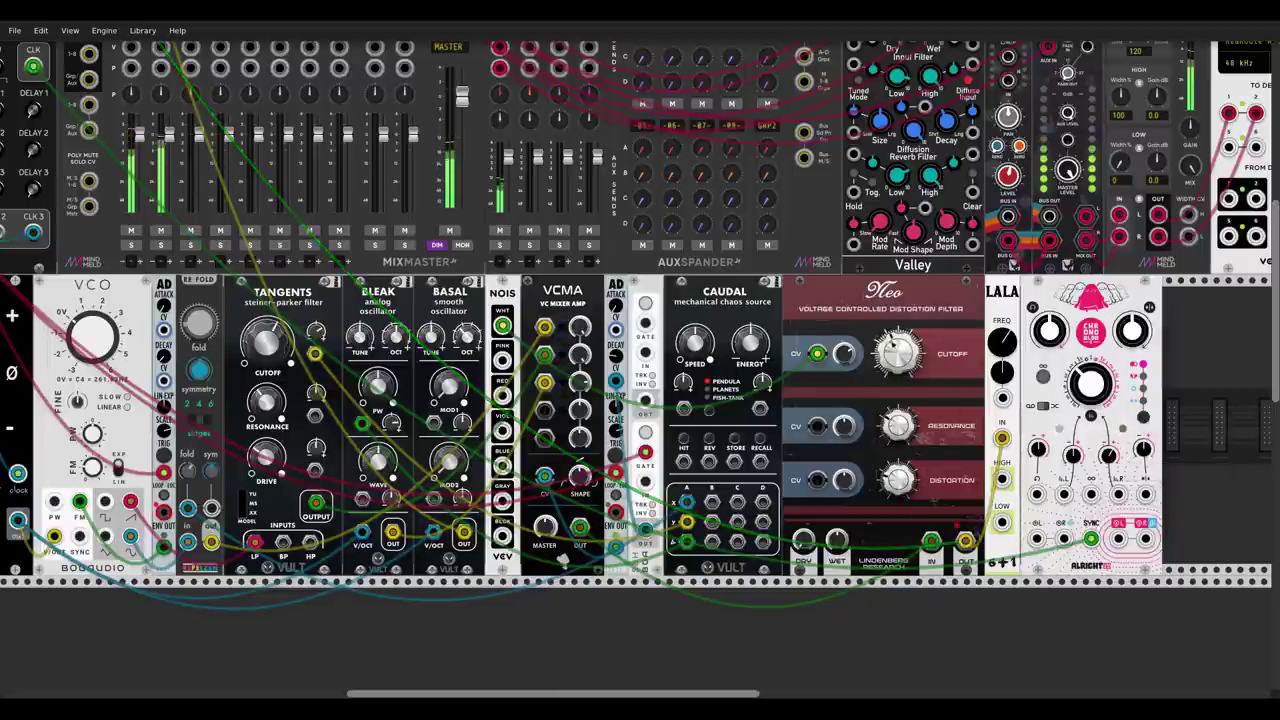
pyautogui.scroll(1, 893, 343)
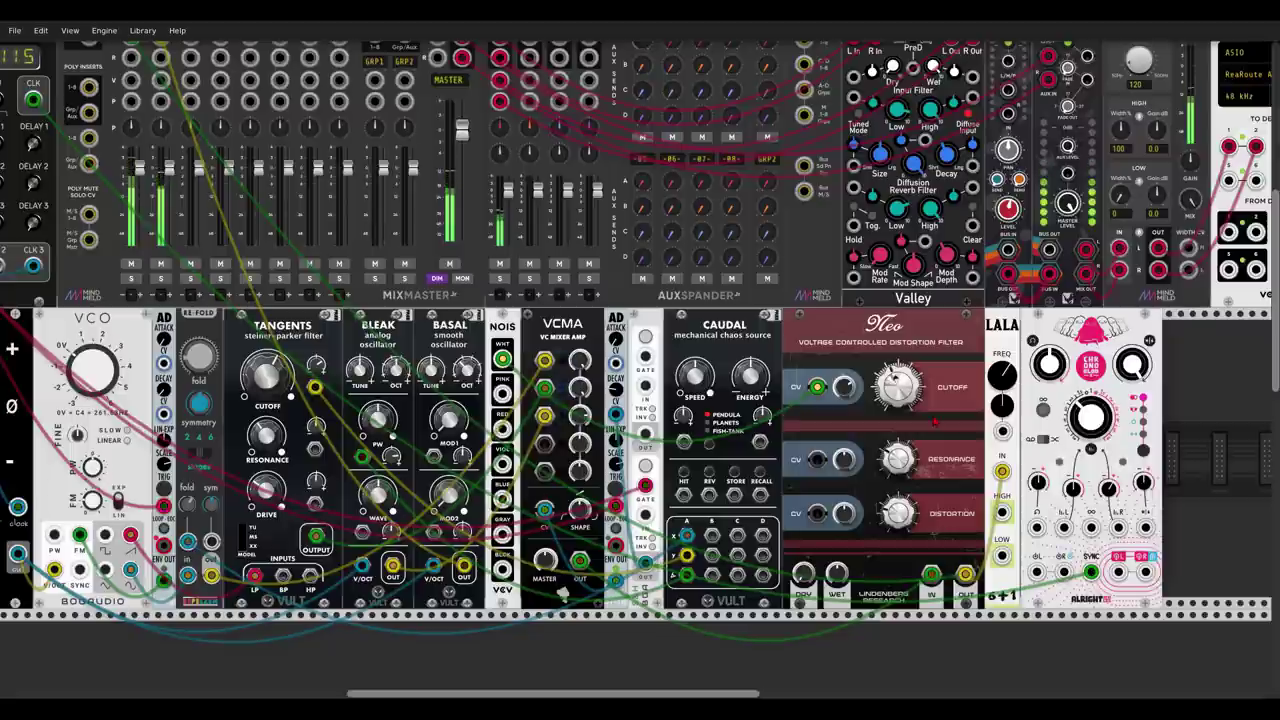
pyautogui.moveTo(1002, 513); pyautogui.dragTo(1036, 572)
pyautogui.scroll(3, 1040, 576)
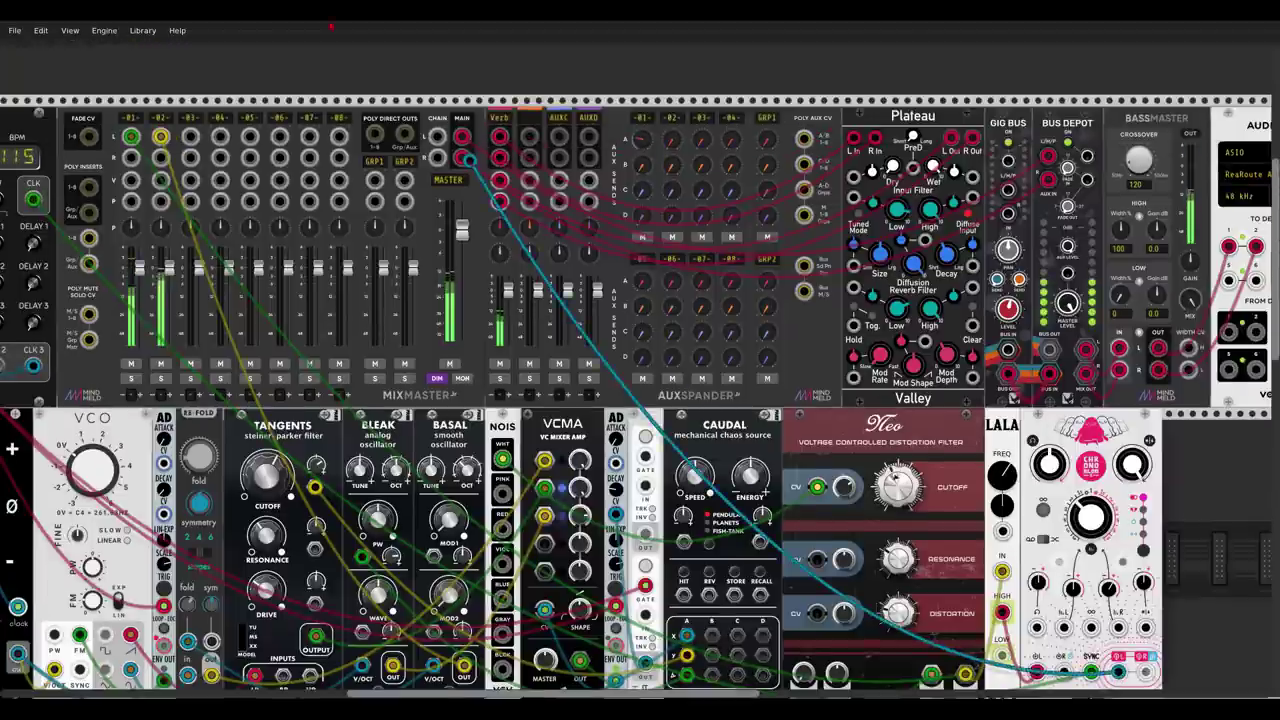
pyautogui.moveTo(192, 169); pyautogui.dragTo(1144, 580)
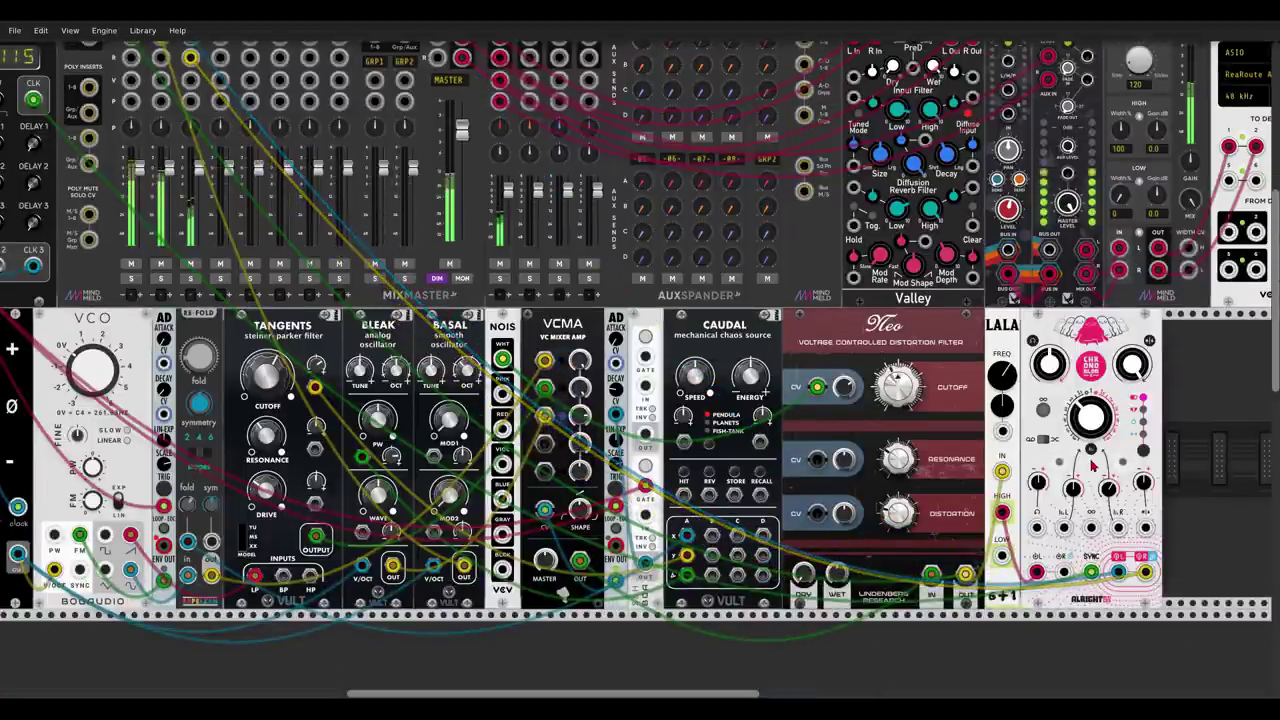
# Adjust the input gain in MixMaster channel 3's track settings.
pyautogui.scroll(2, 1068, 472)
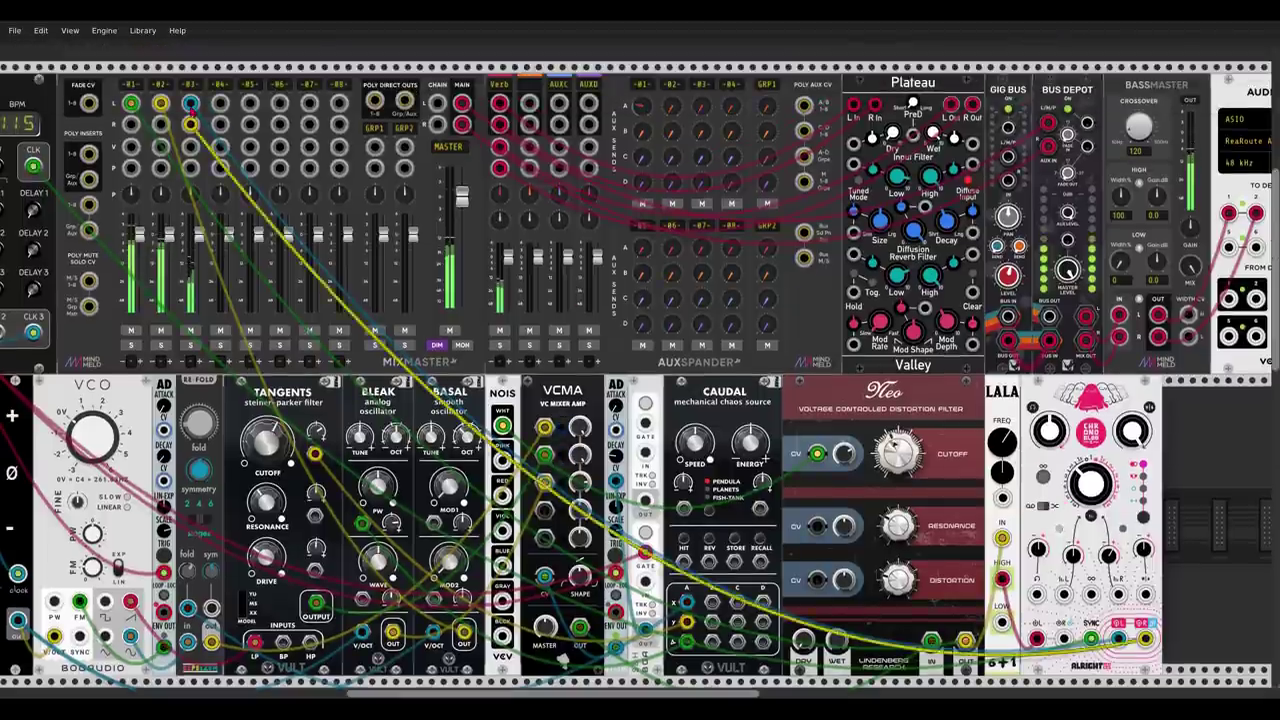
pyautogui.rightClick(195, 86)
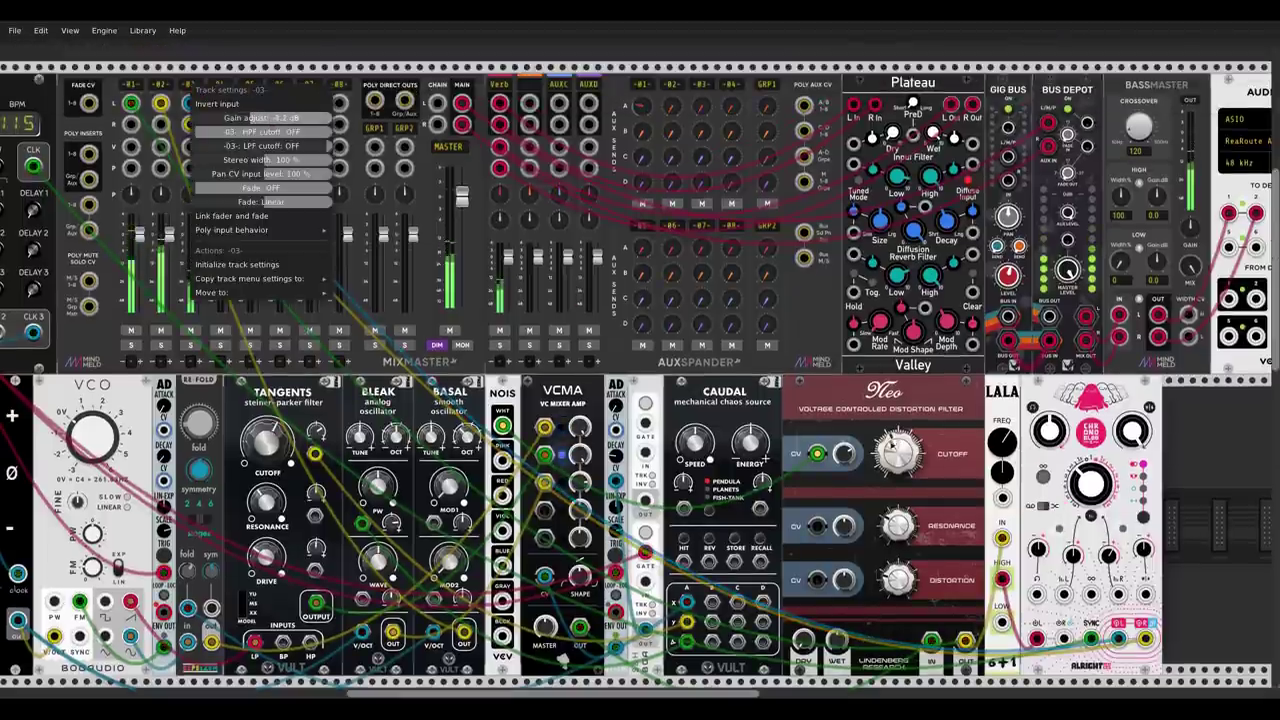
pyautogui.click(267, 66)
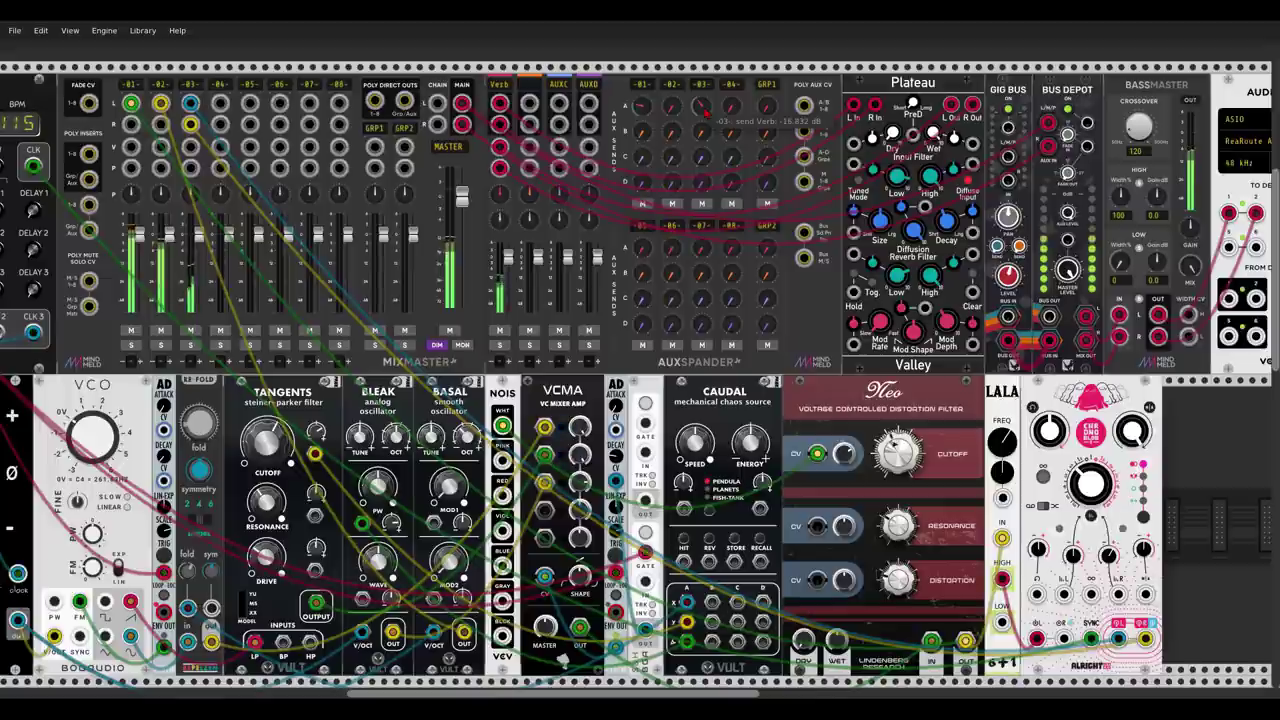
# Set Chronoblob's feedback to about 66% and retune Neo's cutoff by sweeping it.
pyautogui.moveTo(893, 453)
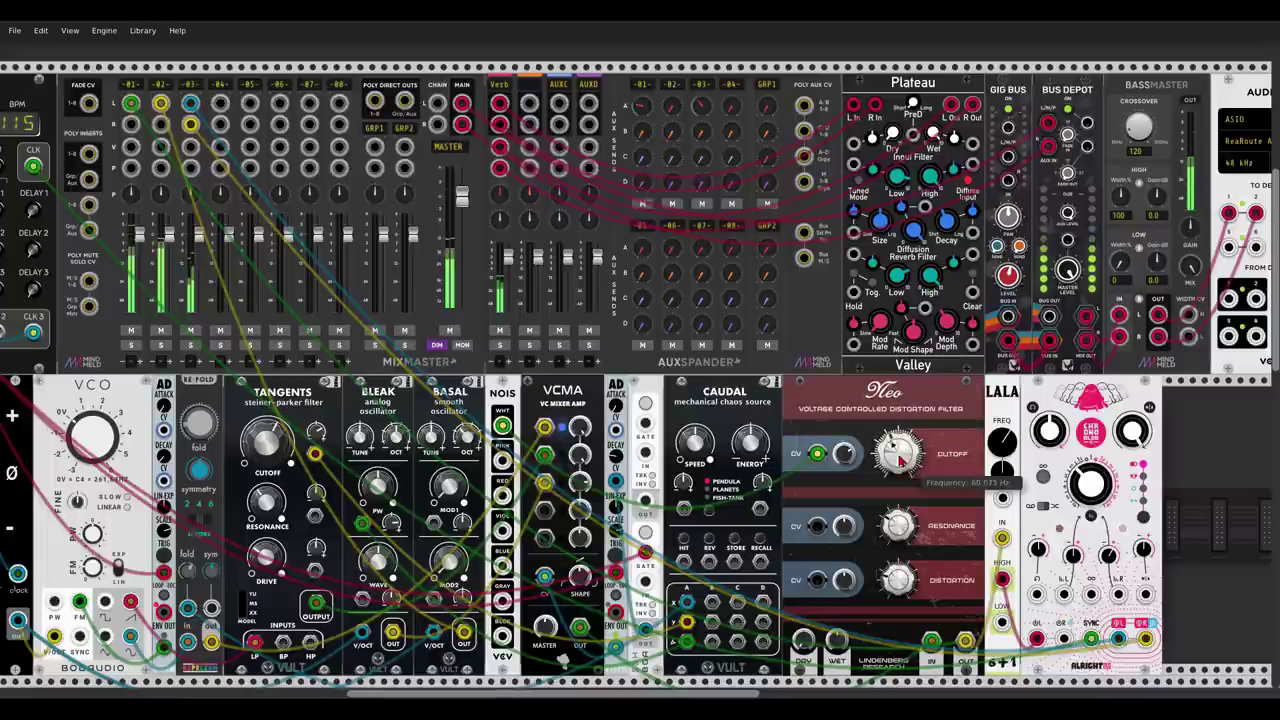
pyautogui.moveTo(905, 458); pyautogui.dragTo(923, 400)
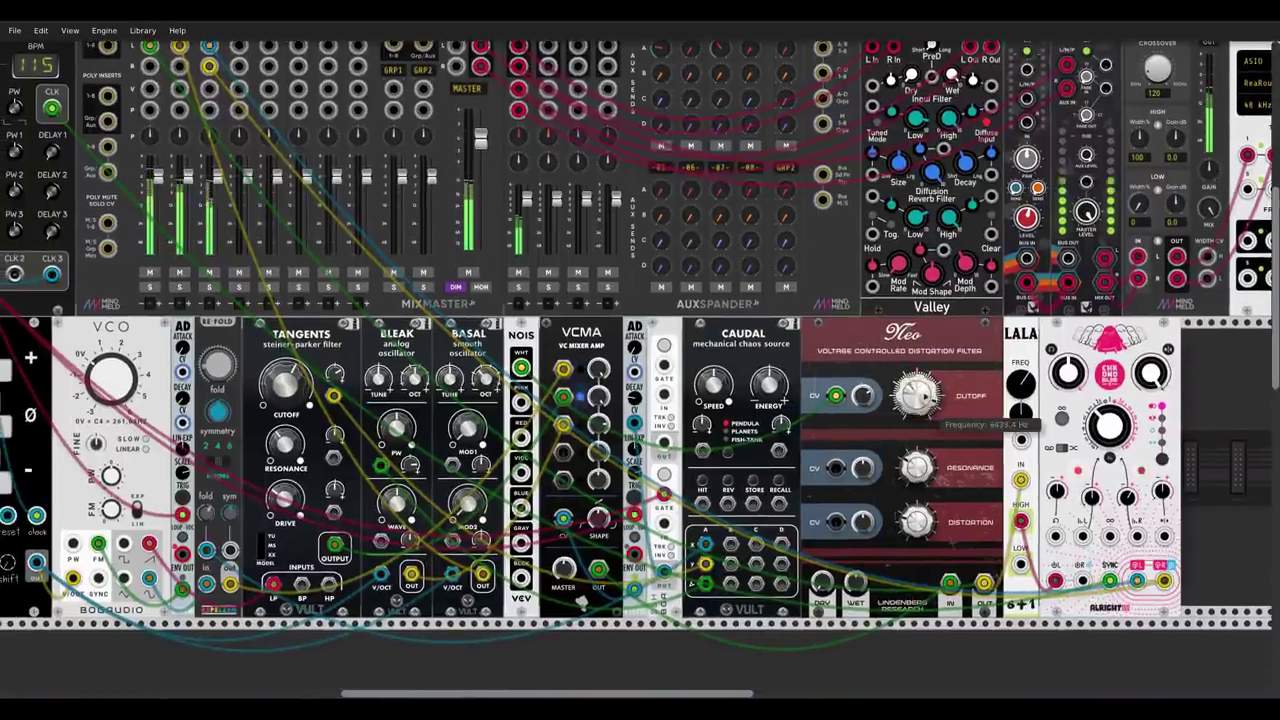
pyautogui.moveTo(1075, 385)
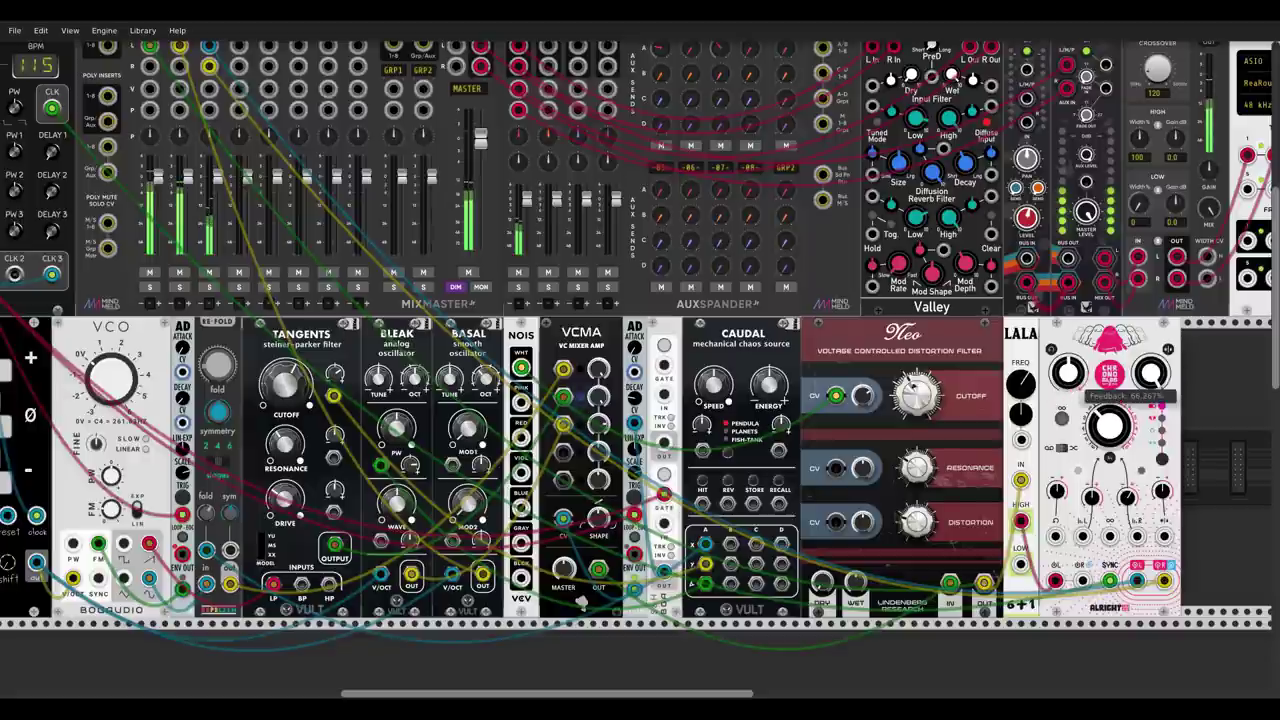
pyautogui.moveTo(935, 398)
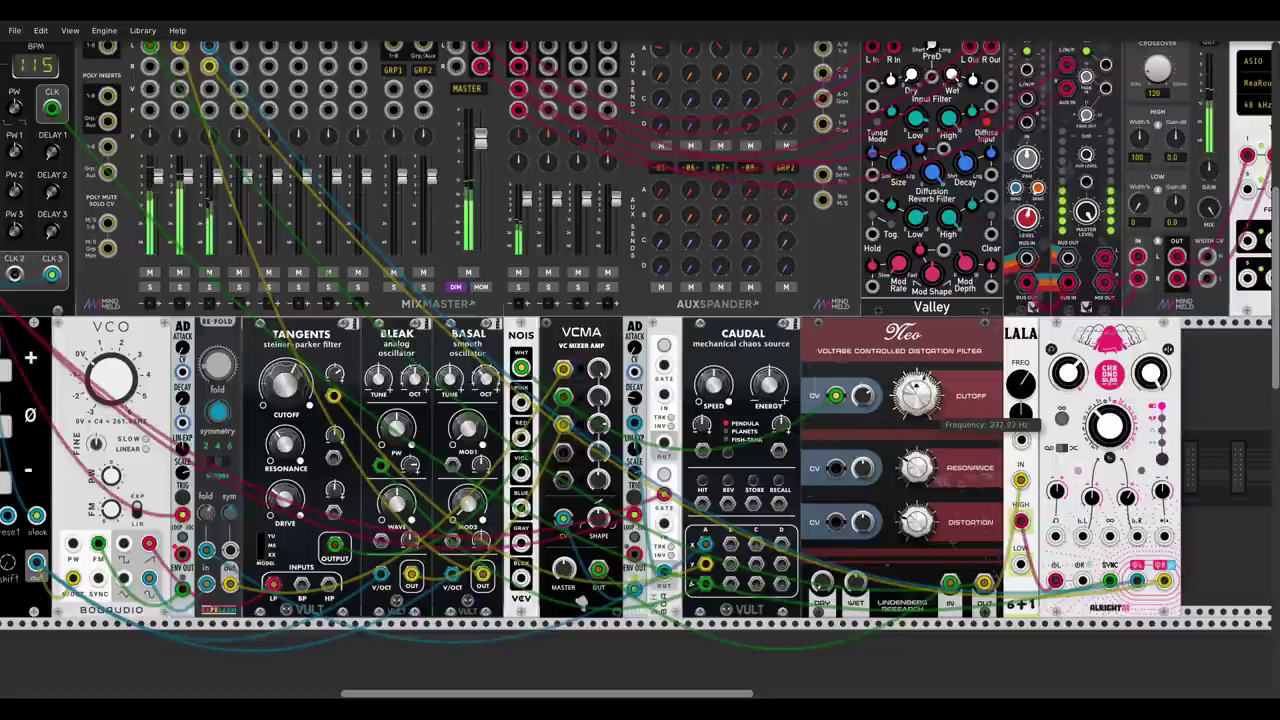
pyautogui.moveTo(915, 395)
pyautogui.mouseDown()
pyautogui.moveTo(915, 410)
pyautogui.moveTo(930, 409)
pyautogui.mouseUp()
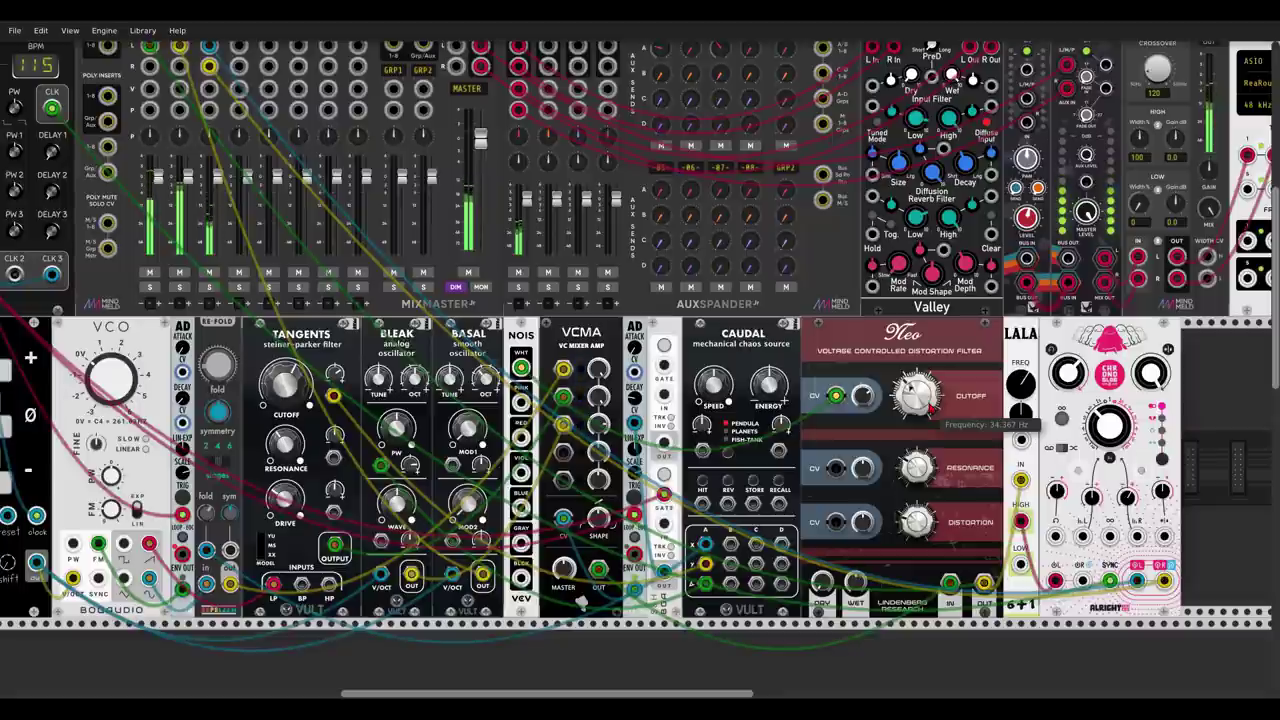
pyautogui.moveTo(912, 391); pyautogui.dragTo(912, 379)
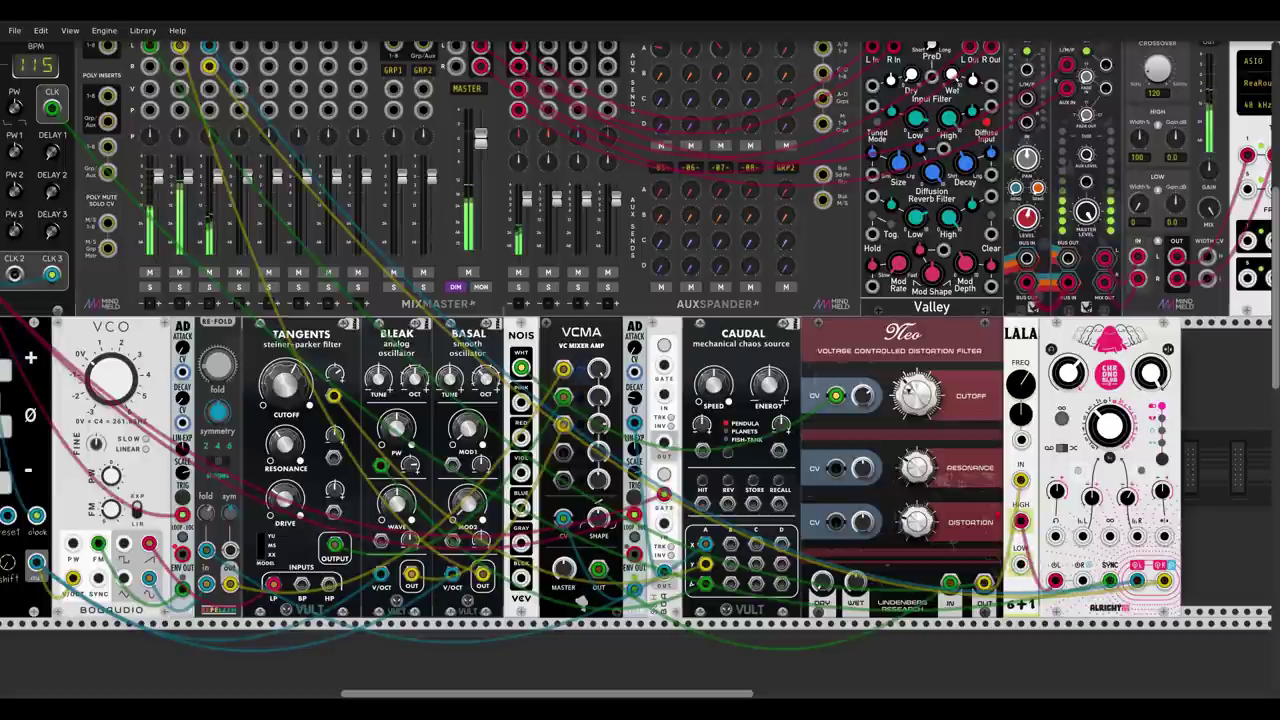
# Search the module library for "haas", place PITH directly after Chronoblob and feed LALA's low output into its input.
pyautogui.moveTo(998, 515); pyautogui.dragTo(846, 497)
pyautogui.rightClick(1104, 407)
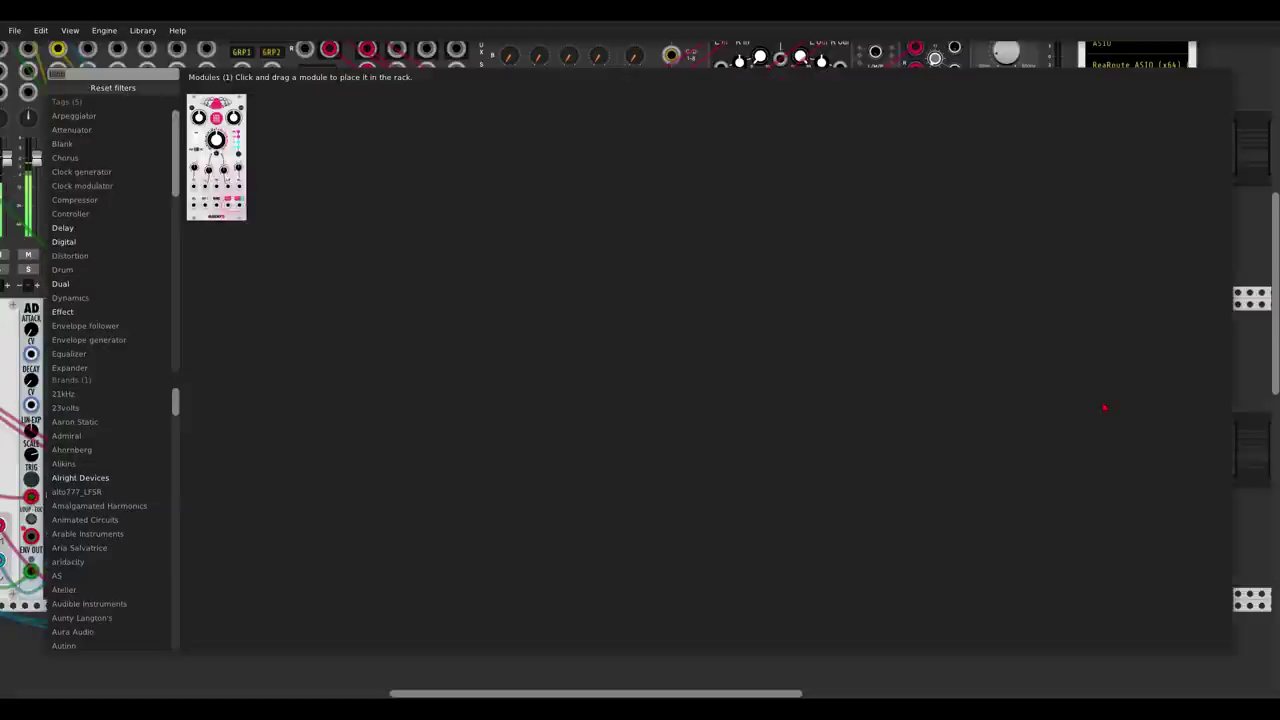
pyautogui.write('haas')
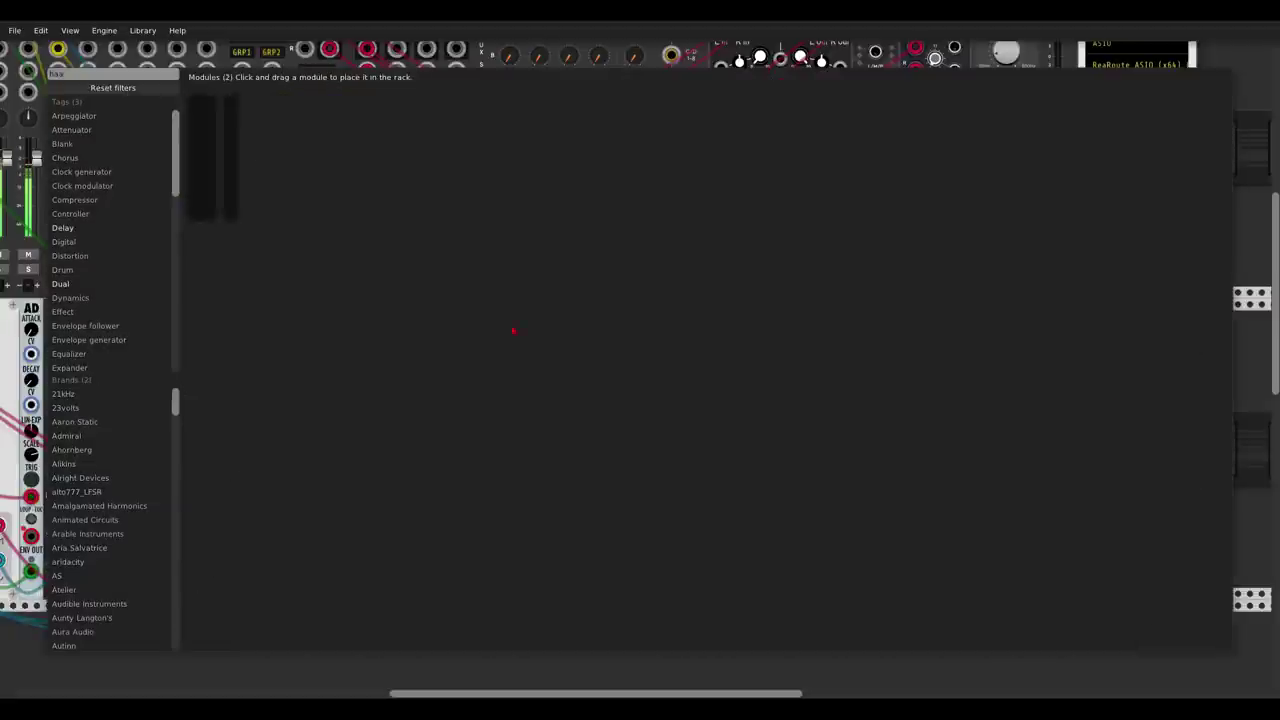
pyautogui.click(231, 128)
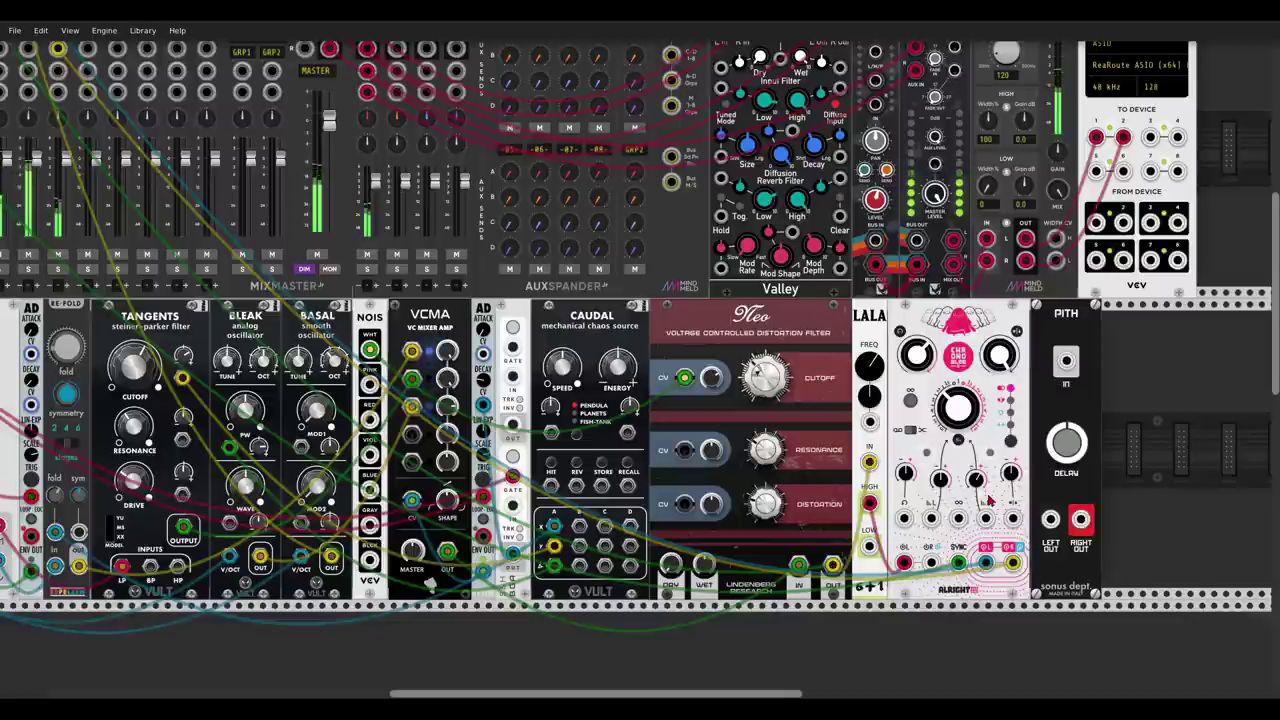
pyautogui.moveTo(869, 546); pyautogui.dragTo(1066, 362)
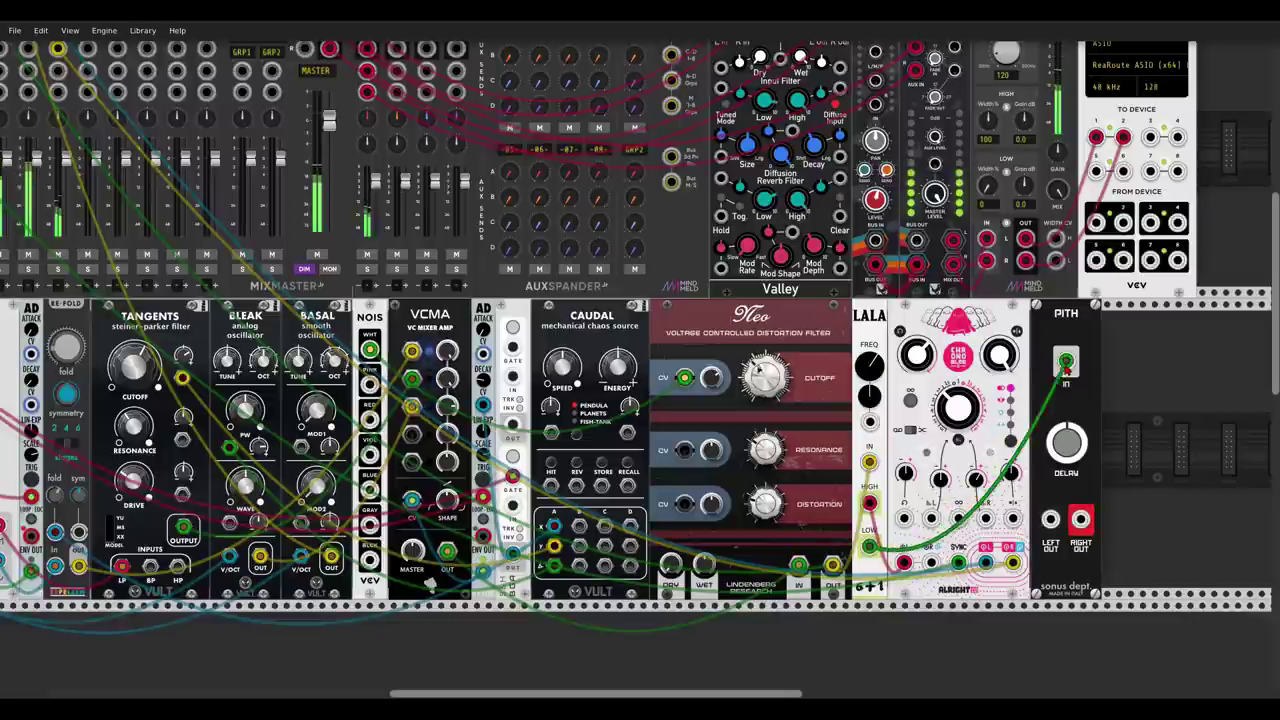
# Search the module library for "debri" and place the DEBRIATUS module directly after PITH.
pyautogui.hscroll(3, 1066, 362)
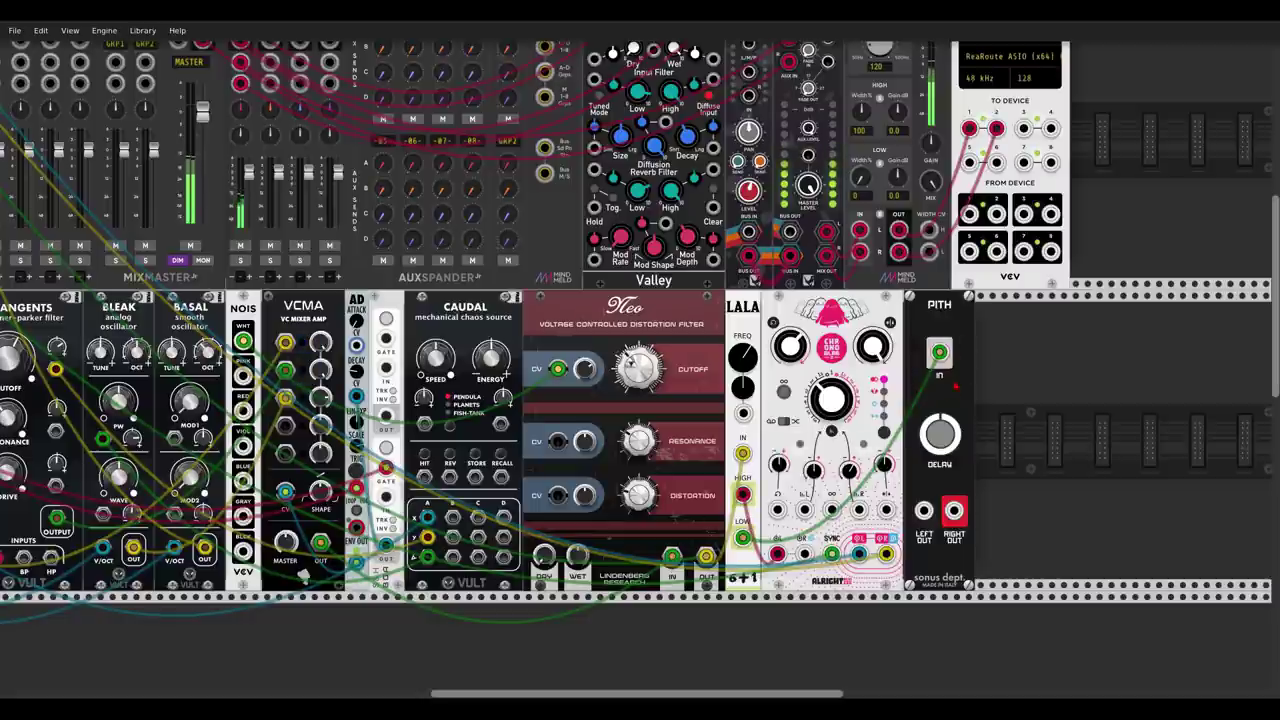
pyautogui.rightClick(1013, 437)
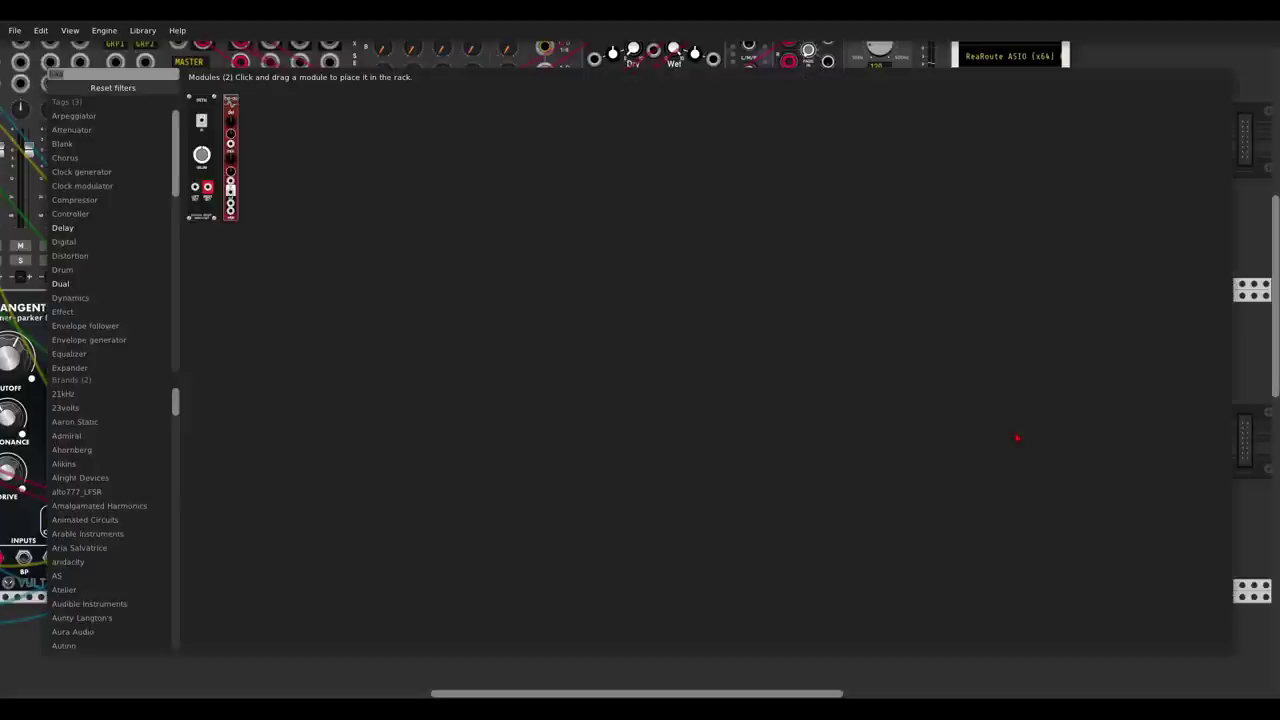
pyautogui.write('debri')
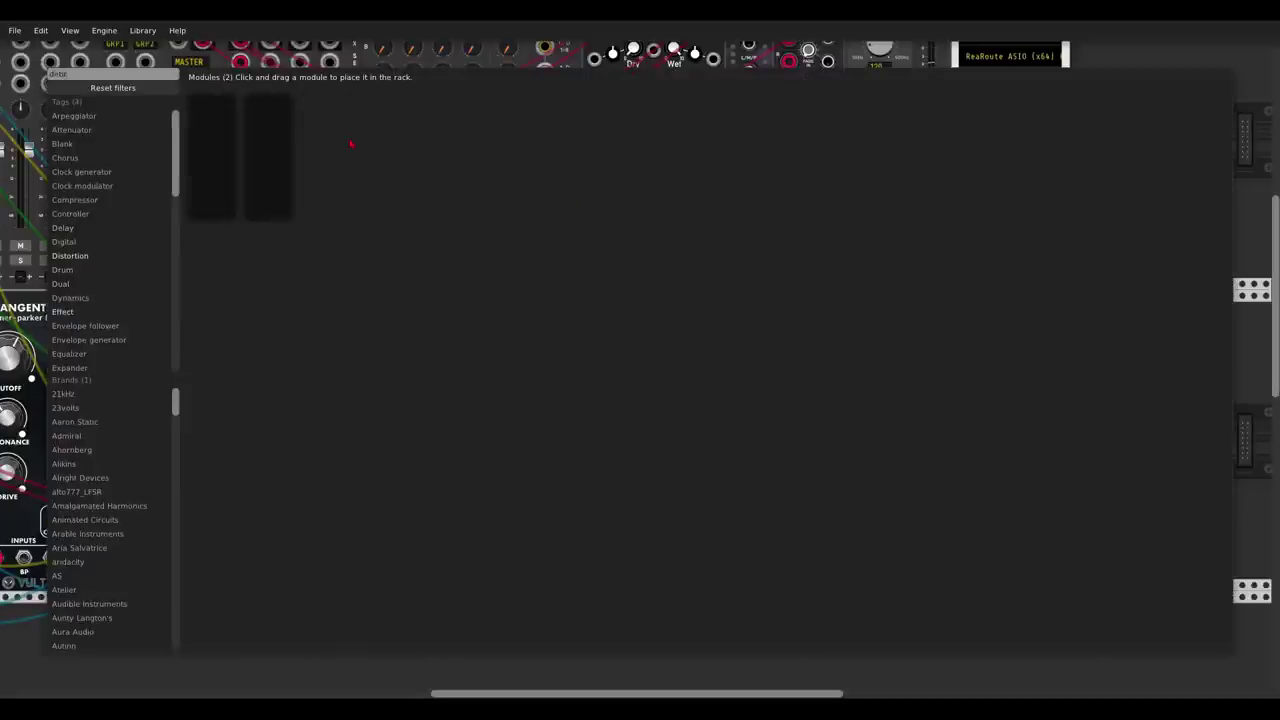
pyautogui.click(281, 106)
# Patch PITH's left and right outputs into DEBRIATUS and its stereo outputs into MixMaster channel 4.
pyautogui.moveTo(924, 510); pyautogui.dragTo(1014, 558)
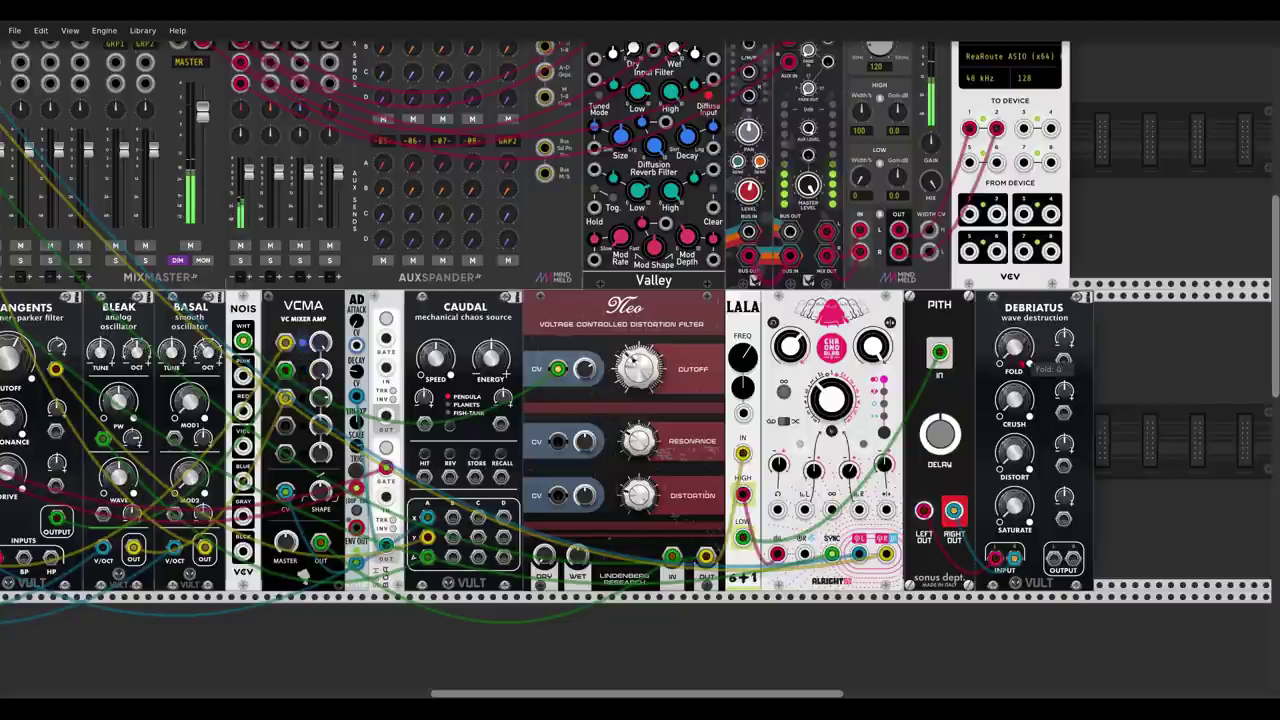
pyautogui.moveTo(1028, 350); pyautogui.dragTo(1028, 350)
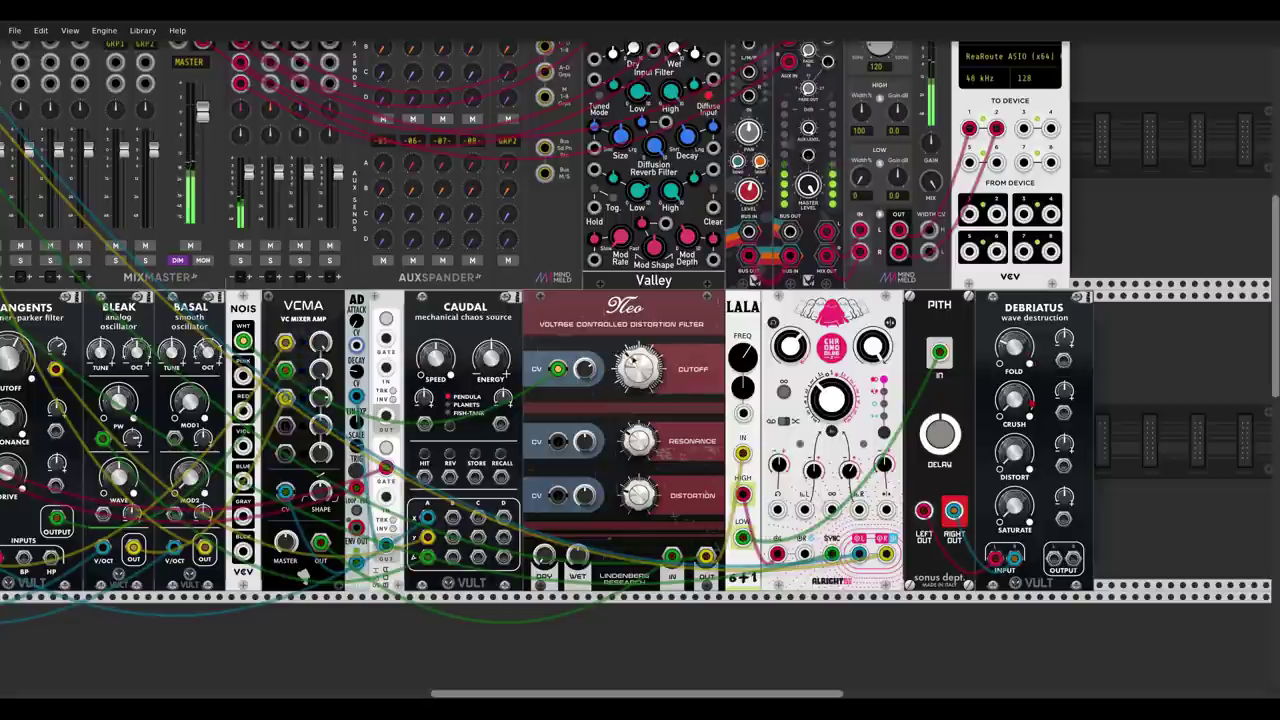
pyautogui.moveTo(1054, 558); pyautogui.dragTo(978, 503)
pyautogui.moveTo(888, 472); pyautogui.dragTo(231, 149)
pyautogui.moveTo(231, 169); pyautogui.dragTo(942, 644)
# Solo MixMaster channel 4 and raise its Verb send on AuxSpander.
pyautogui.scroll(-3, 444, 597)
pyautogui.hscroll(3, 444, 597)
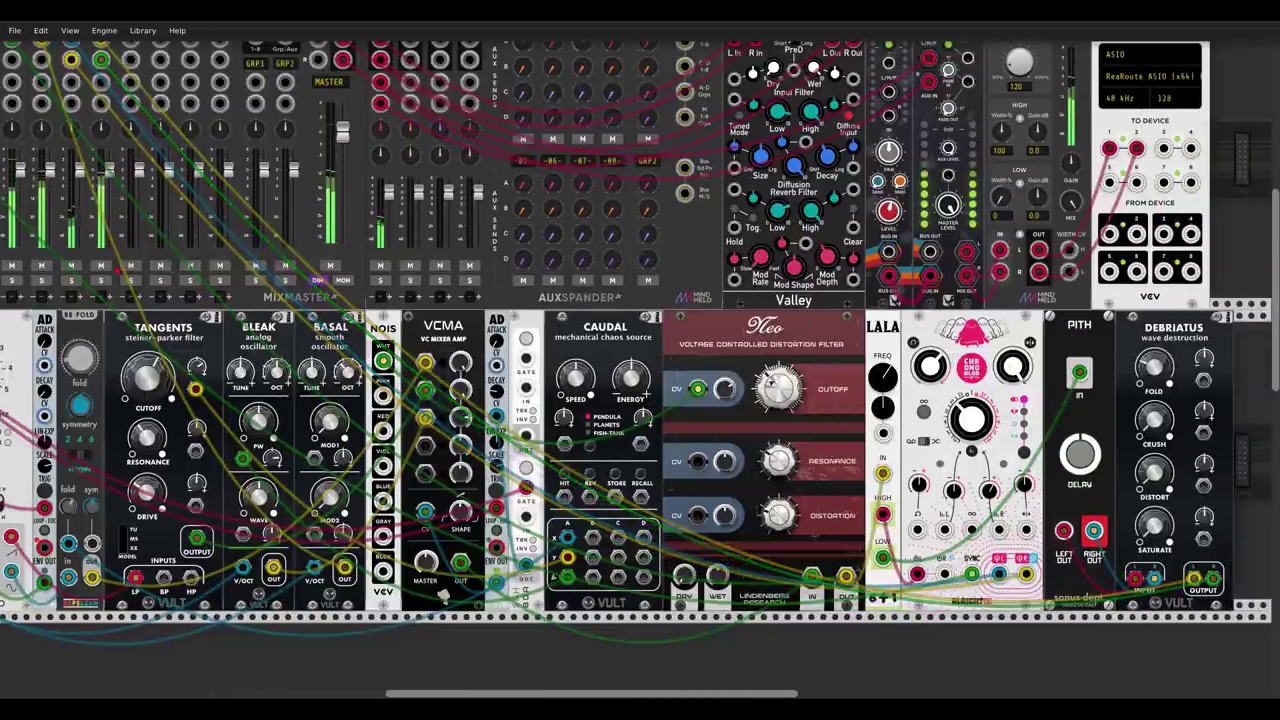
pyautogui.click(101, 281)
pyautogui.scroll(-2, 640, 370)
pyautogui.hscroll(6, 640, 370)
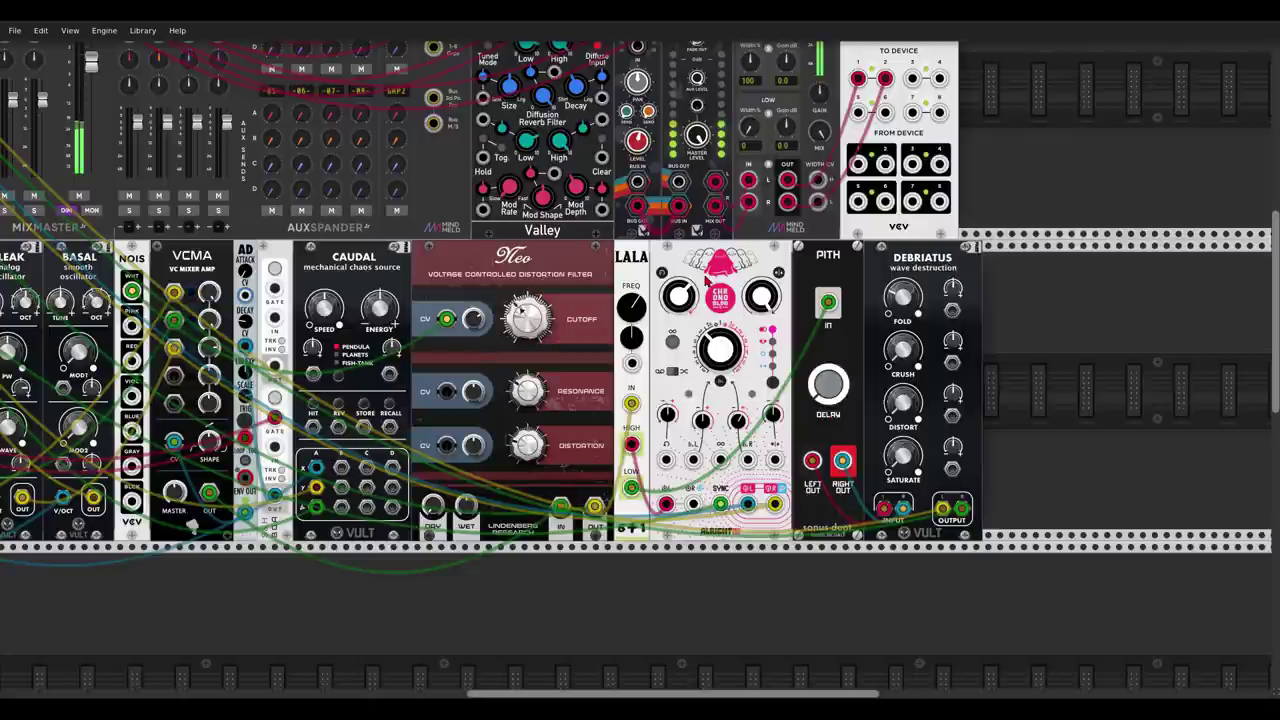
pyautogui.moveTo(696, 271); pyautogui.dragTo(1023, 455)
pyautogui.moveTo(691, 156); pyautogui.dragTo(691, 120)
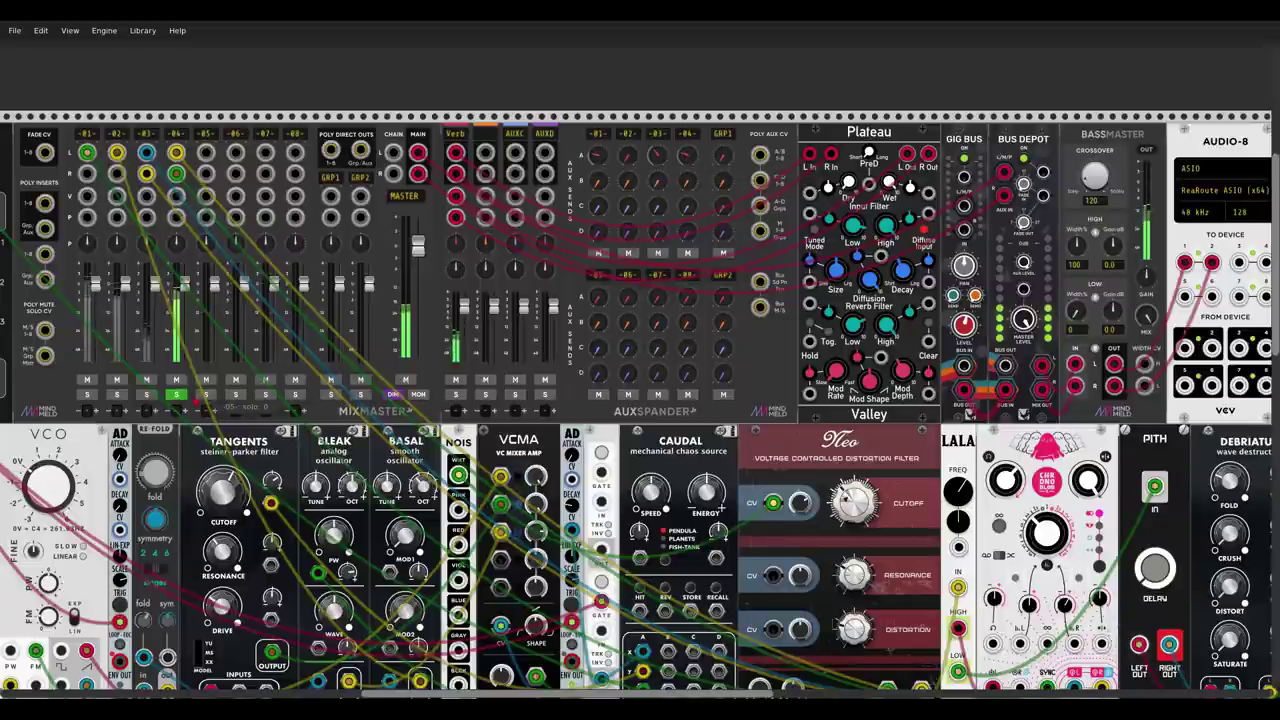
# Turn off channel 4's solo and set its gain adjustment to -5.9 dB in the track settings.
pyautogui.click(177, 394)
pyautogui.rightClick(177, 134)
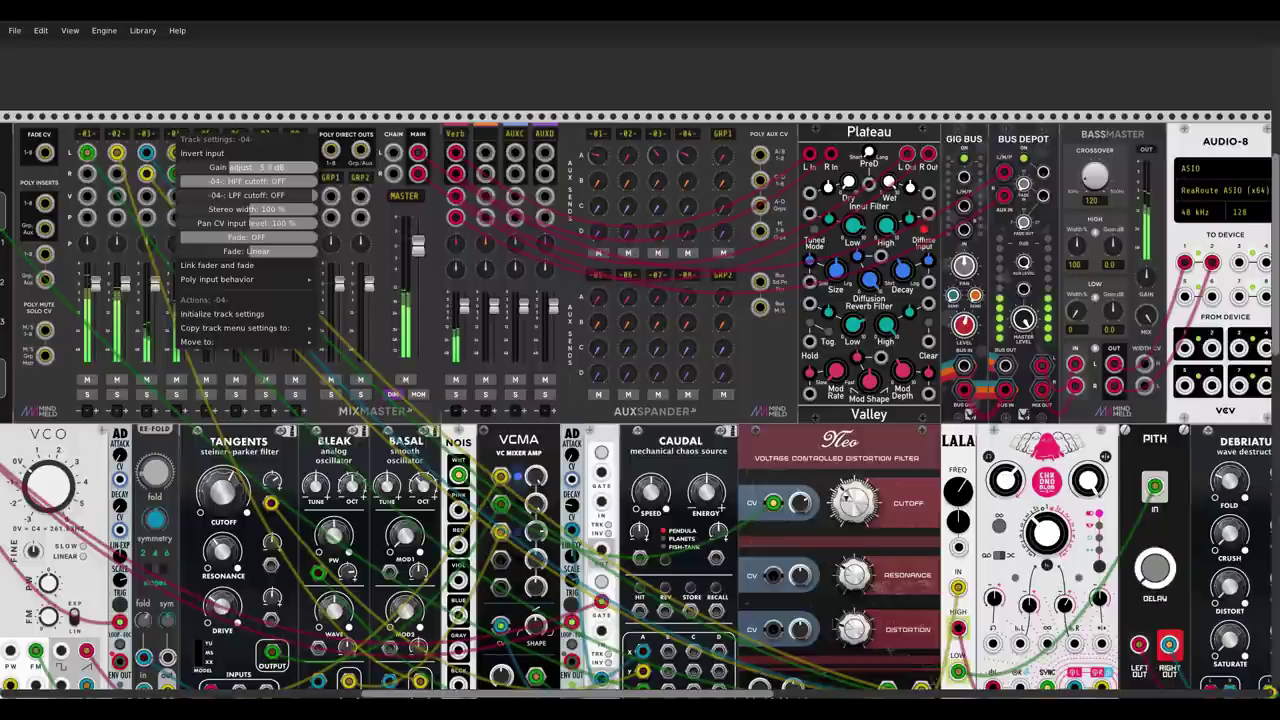
pyautogui.click(260, 82)
pyautogui.scroll(-3, 870, 392)
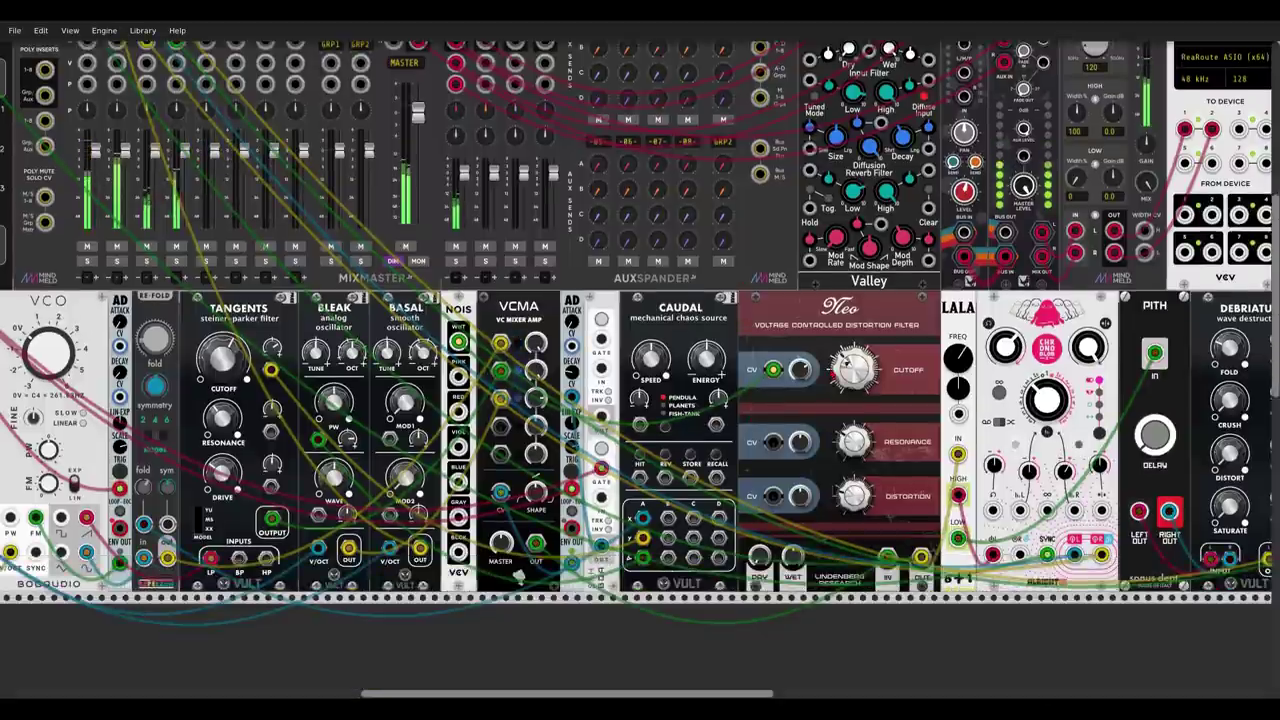
# Sweep the Neo filter's cutoff frequency and leave it at about 6 Hz.
pyautogui.moveTo(855, 372)
pyautogui.mouseDown()
pyautogui.moveTo(855, 360)
pyautogui.moveTo(855, 372)
pyautogui.mouseUp()
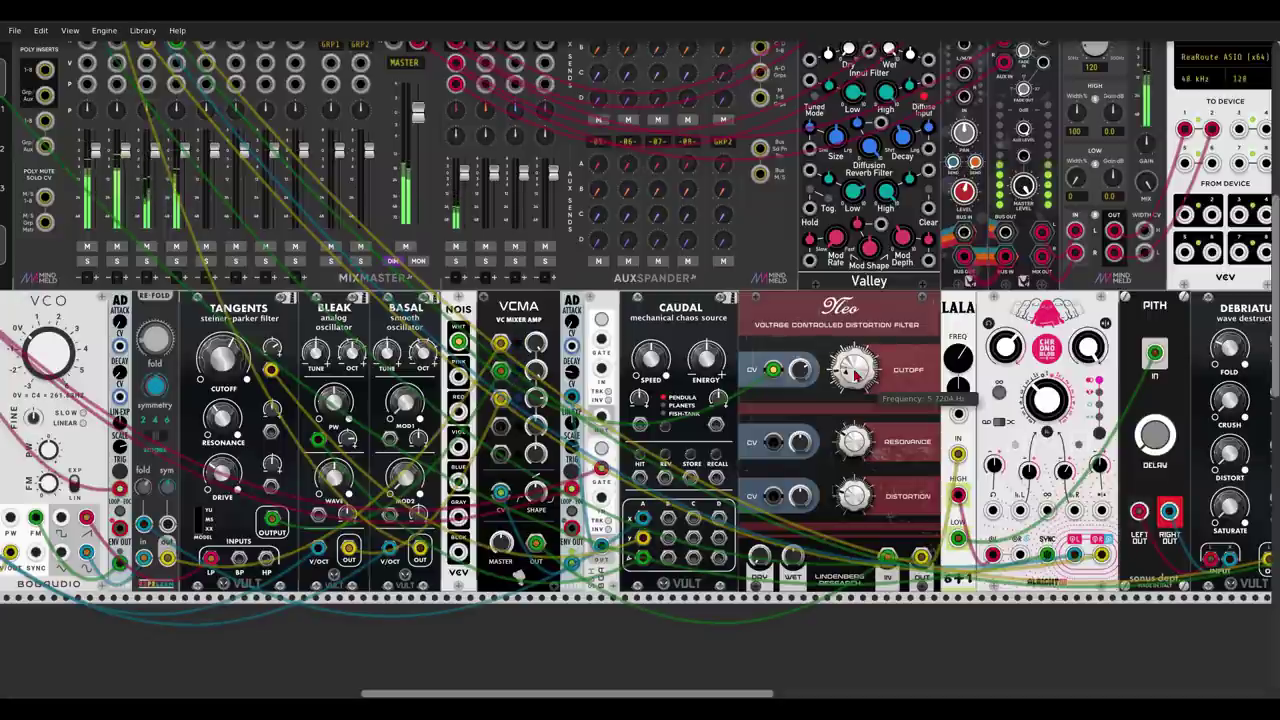
pyautogui.moveTo(855, 372)
pyautogui.mouseDown()
pyautogui.moveTo(855, 395)
pyautogui.moveTo(855, 355)
pyautogui.moveTo(861, 374)
pyautogui.mouseUp()
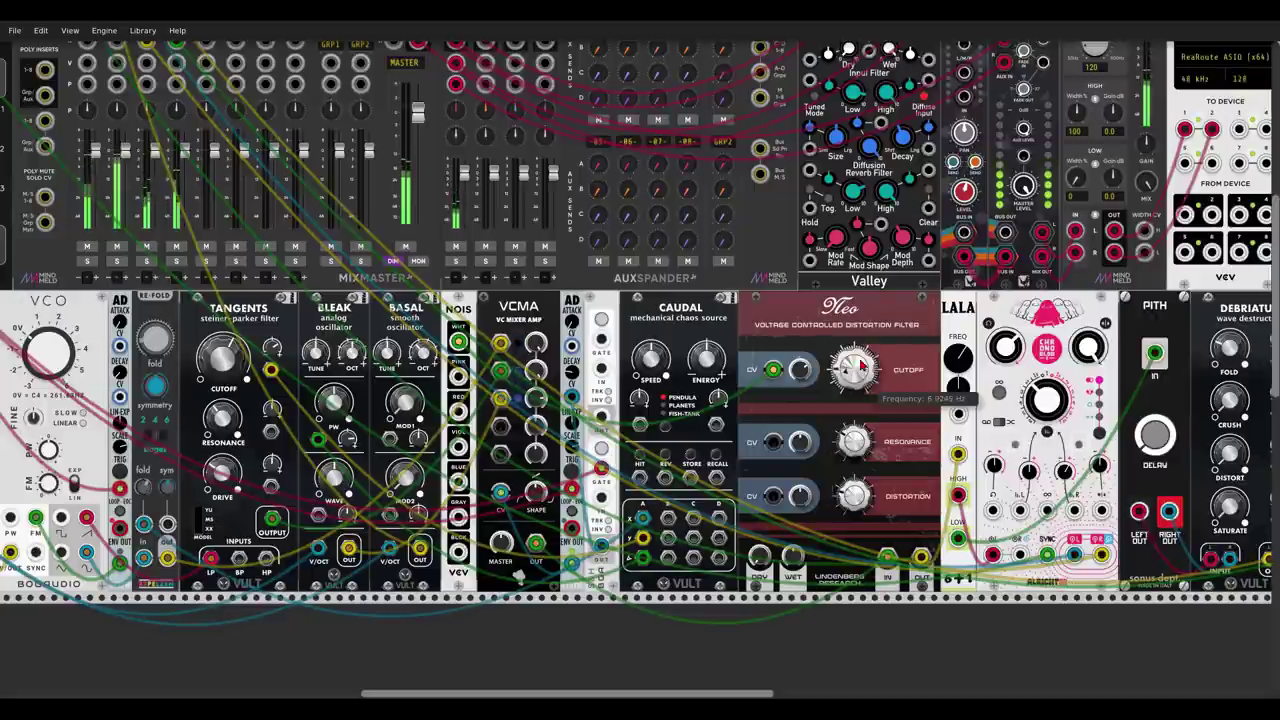
# Find Texture Synthesizer in the module library with "cloud", place it directly after DEBRIATUS, and patch VCMA's output into its left input.
pyautogui.hscroll(10, 861, 366)
pyautogui.scroll(-1, 861, 366)
pyautogui.rightClick(917, 360)
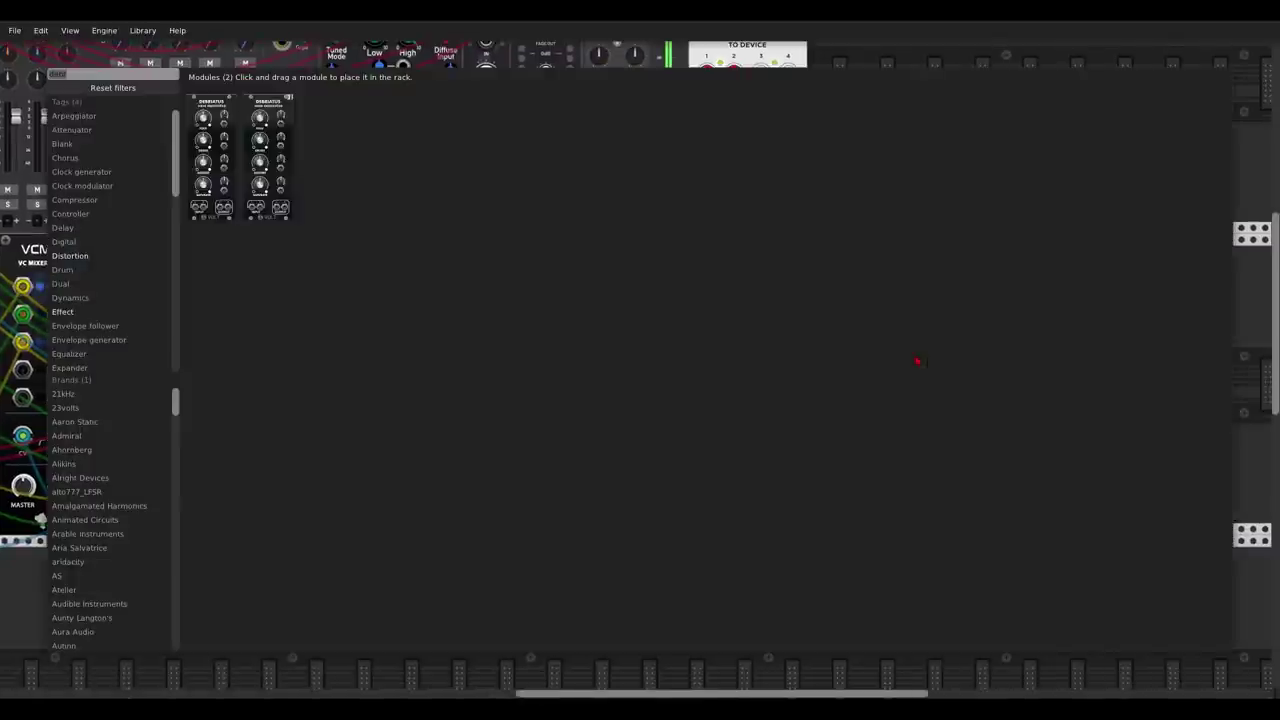
pyautogui.write('cloud')
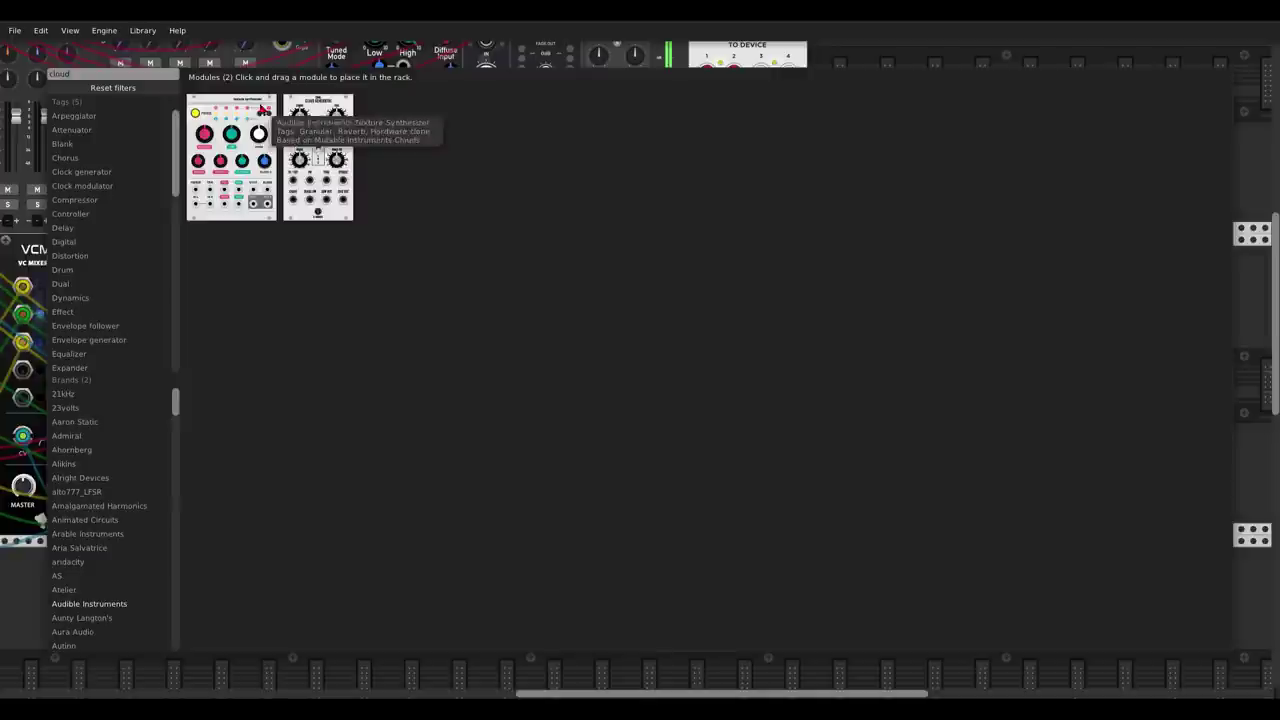
pyautogui.click(262, 107)
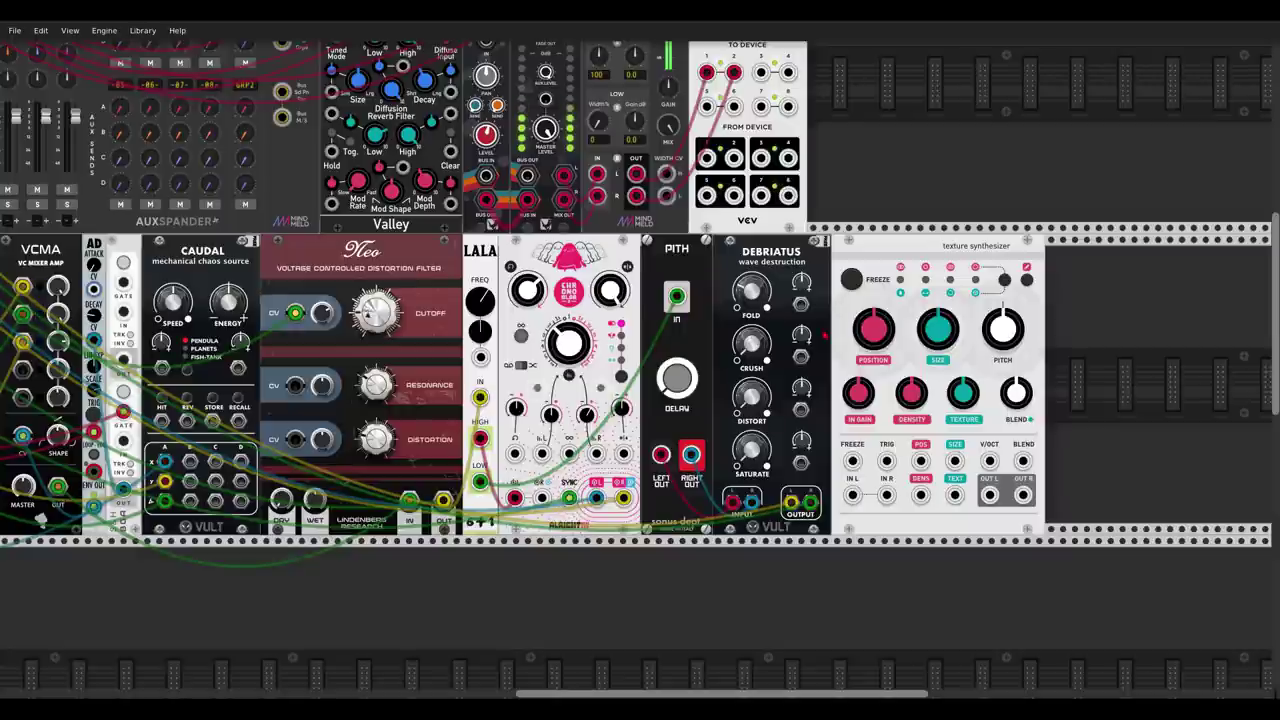
pyautogui.moveTo(878, 268); pyautogui.dragTo(1046, 246)
pyautogui.moveTo(1028, 486); pyautogui.dragTo(233, 478)
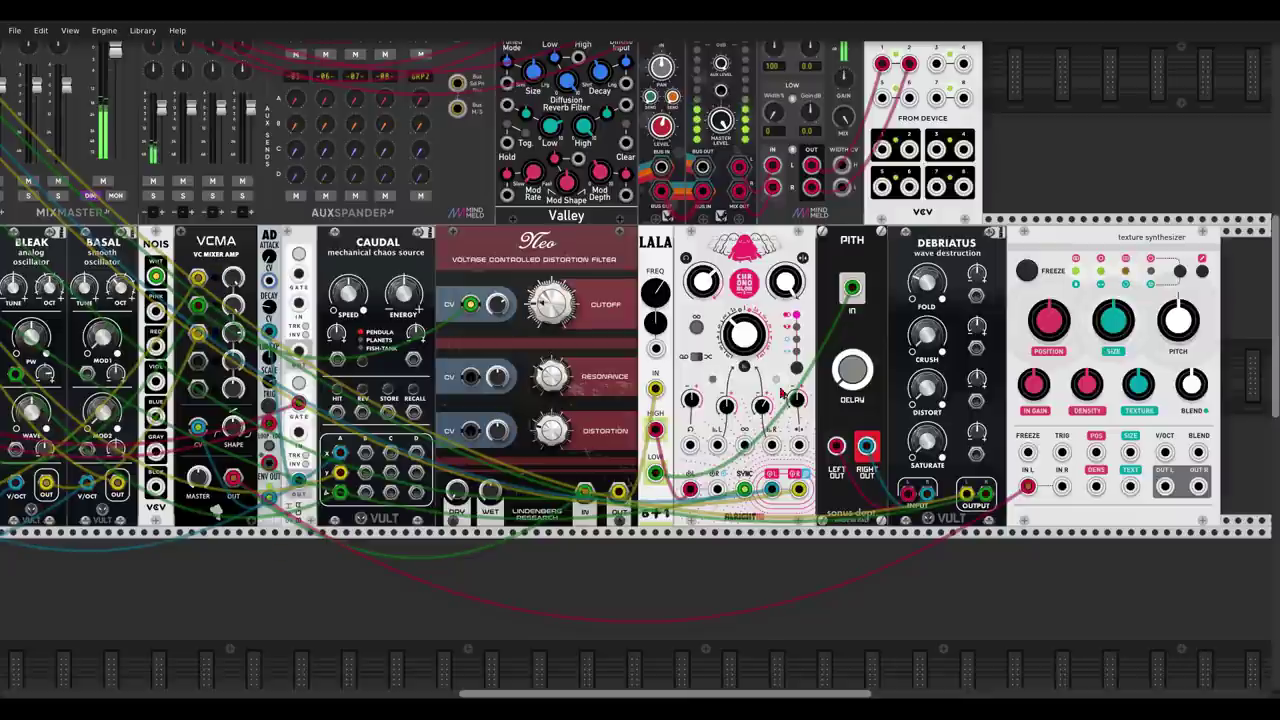
# Raise the texture synthesizer's blend, stereo spread and reverb amount, and lower its input gain to 0.267.
pyautogui.moveTo(1193, 385); pyautogui.dragTo(1193, 345)
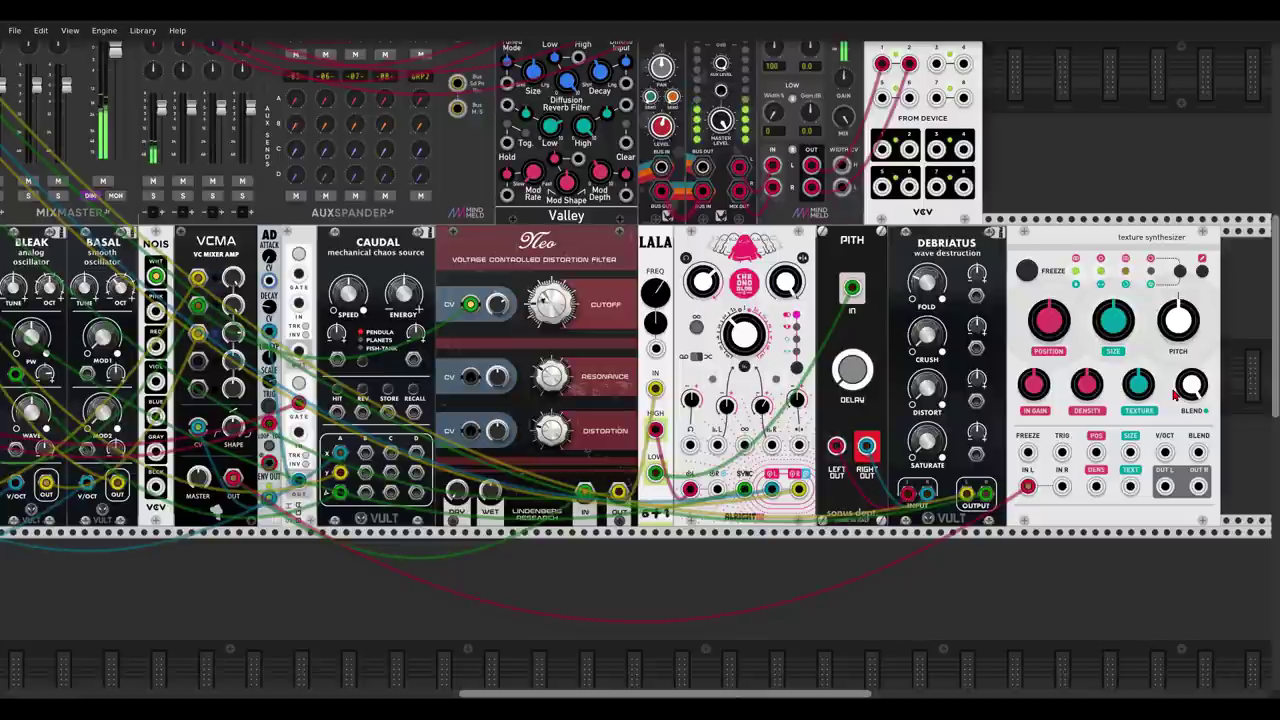
pyautogui.moveTo(1037, 387); pyautogui.dragTo(1037, 430)
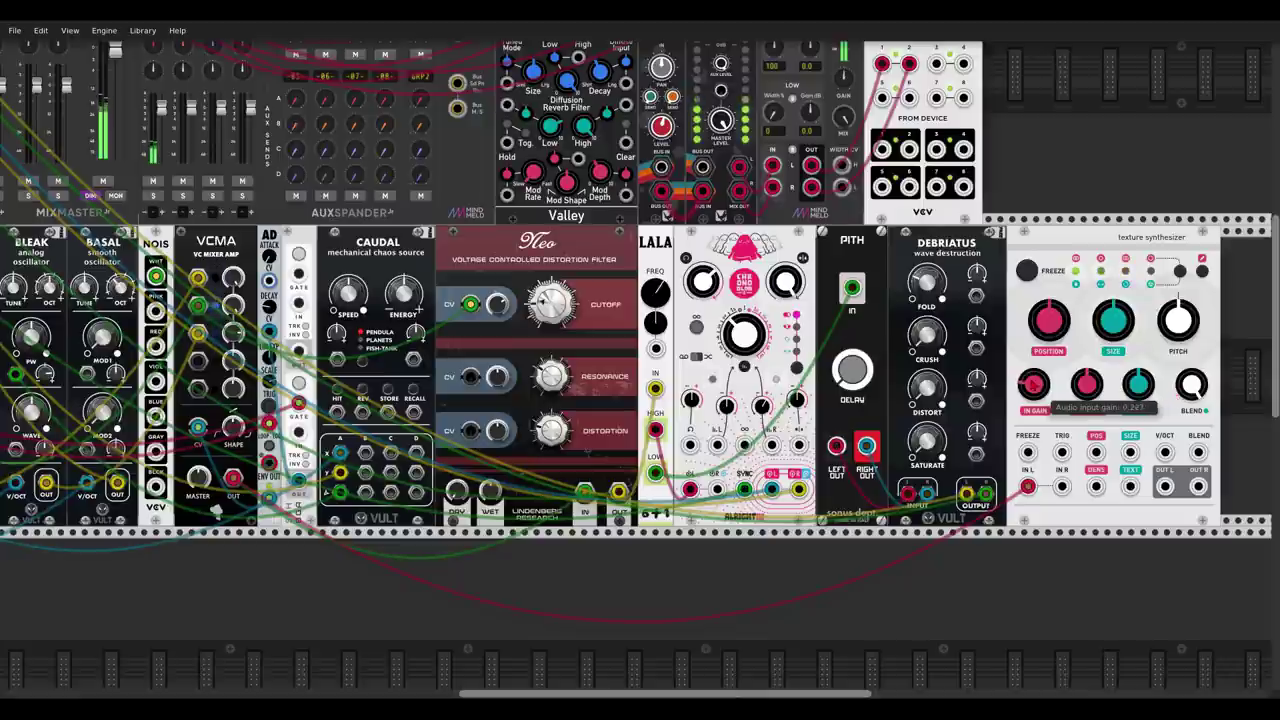
pyautogui.click(1201, 271)
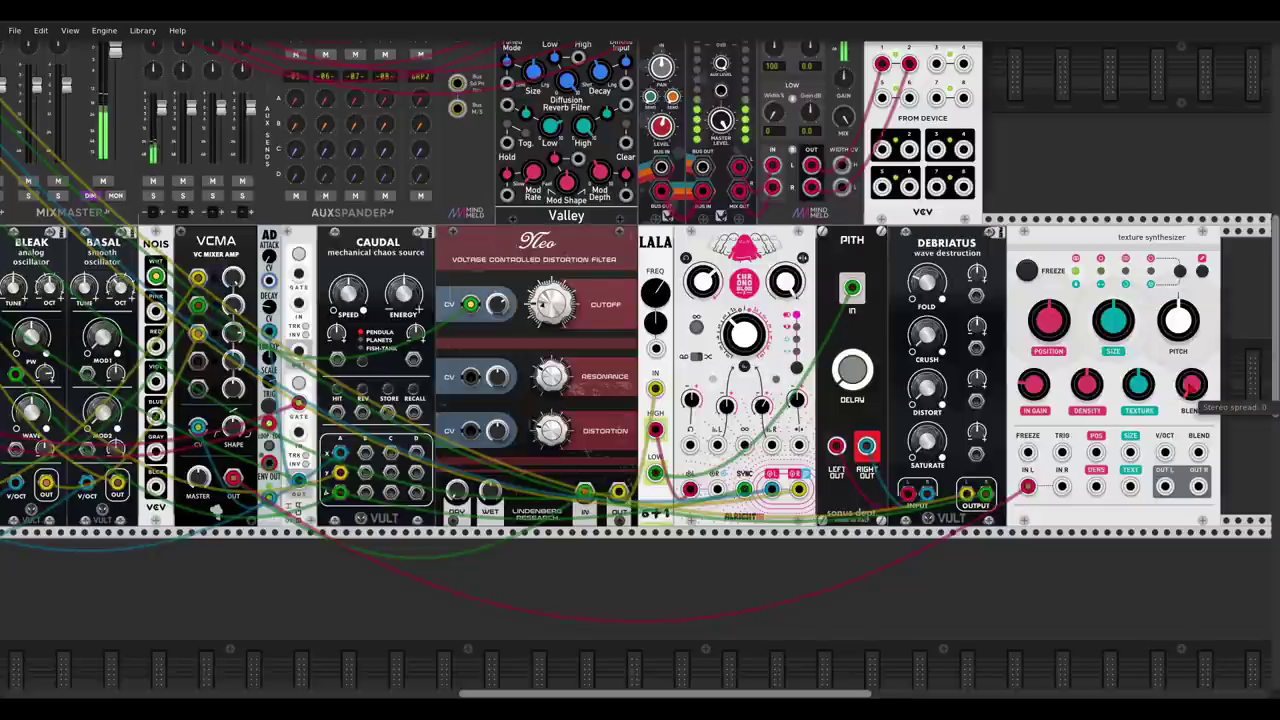
pyautogui.moveTo(1188, 386); pyautogui.dragTo(1190, 340)
pyautogui.click(1183, 275)
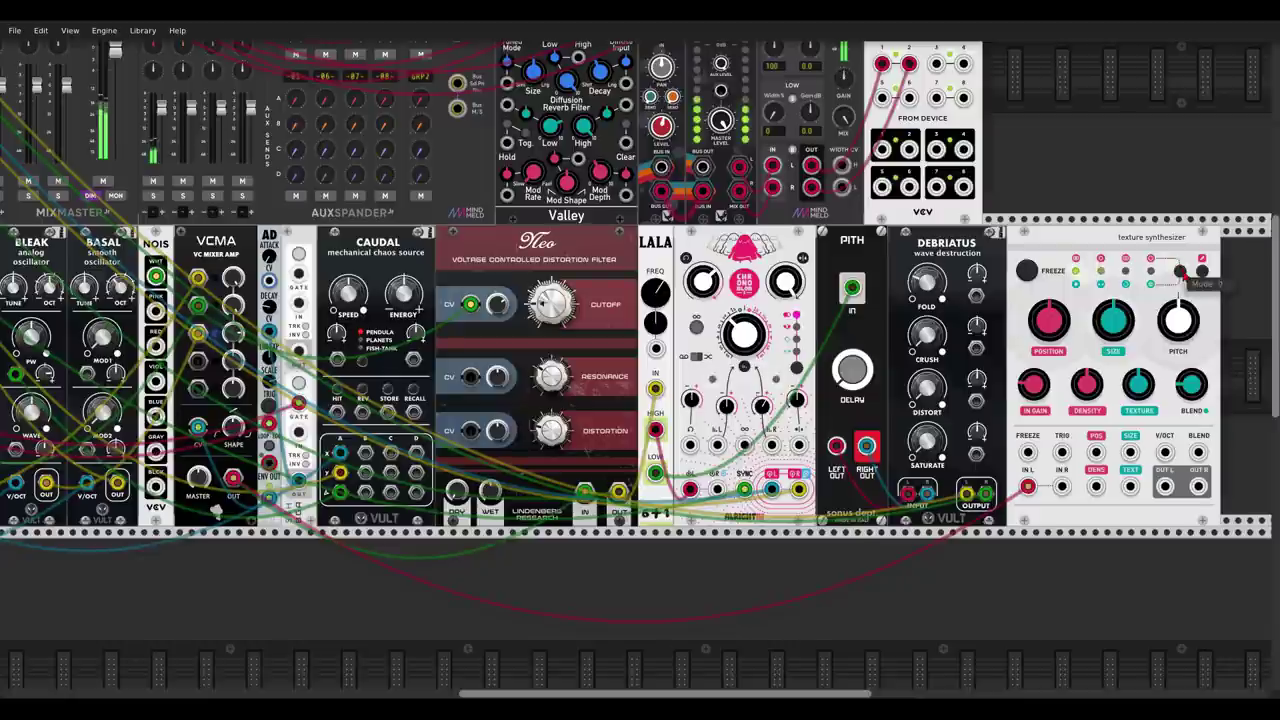
pyautogui.click(1181, 272)
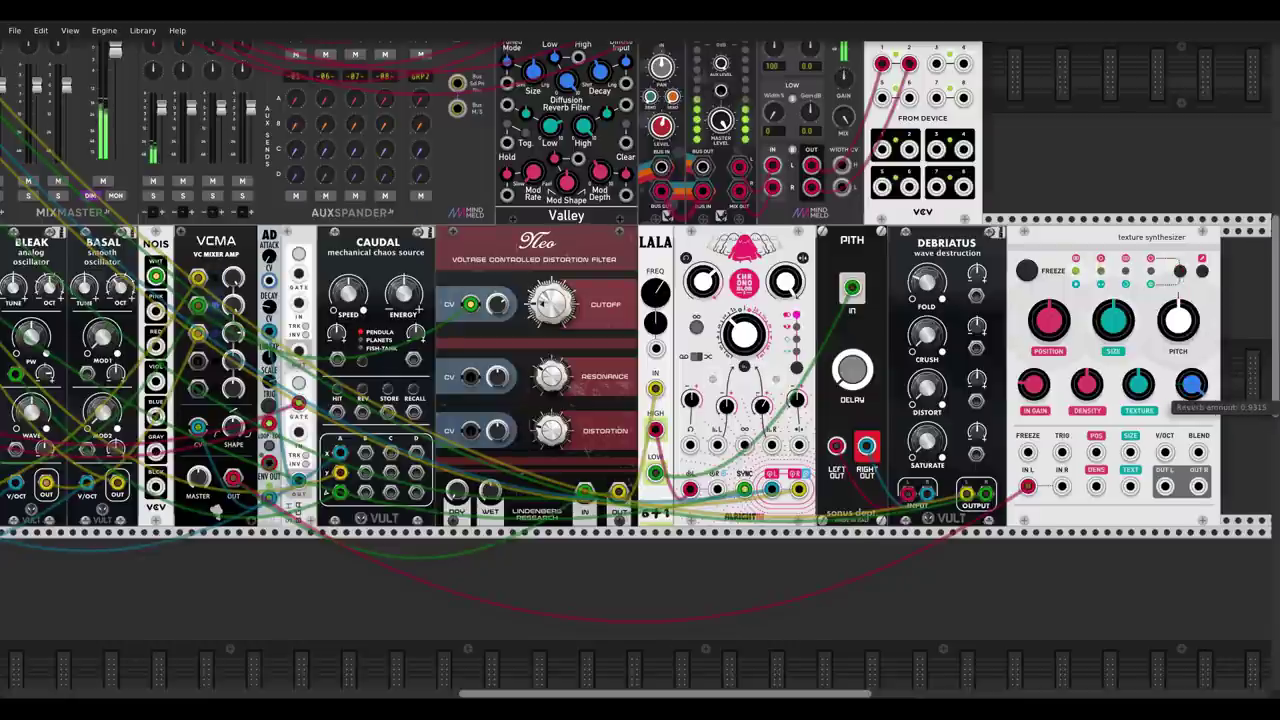
pyautogui.moveTo(1191, 384); pyautogui.dragTo(1191, 385)
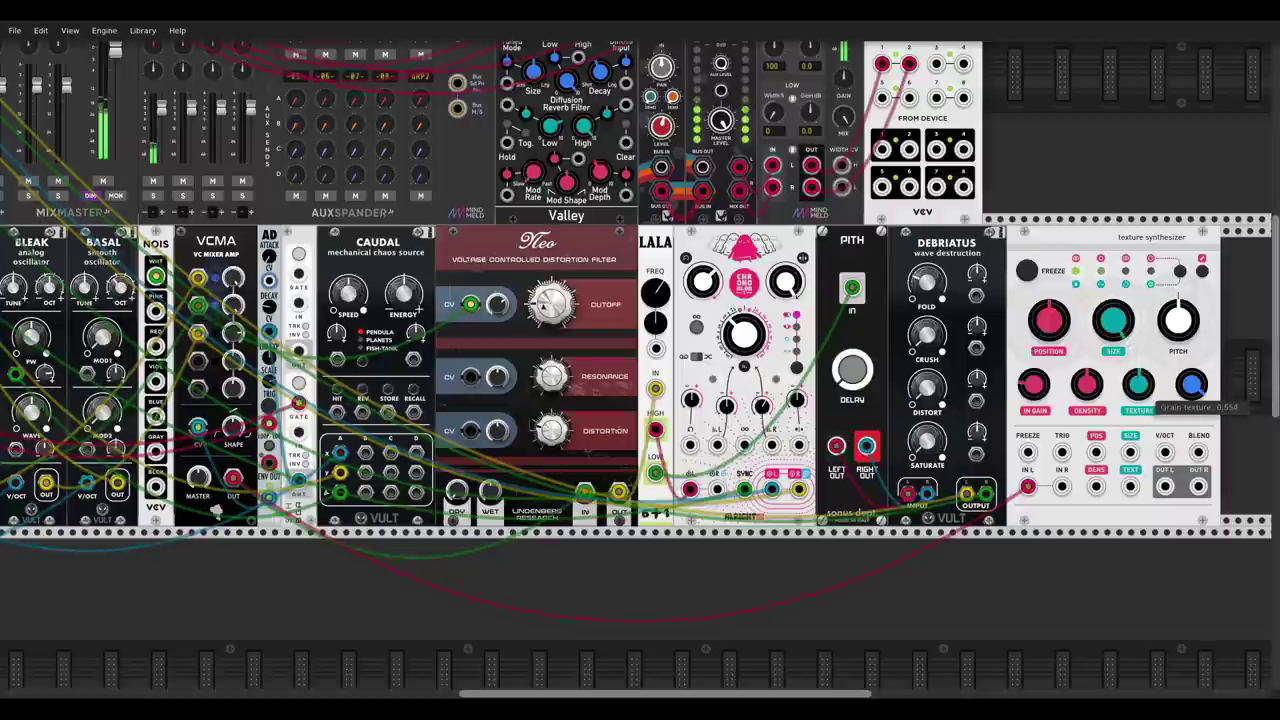
# Set the texture synthesizer's grain texture to 1 and its grain pitch to 1.
pyautogui.moveTo(1138, 384); pyautogui.dragTo(1138, 310)
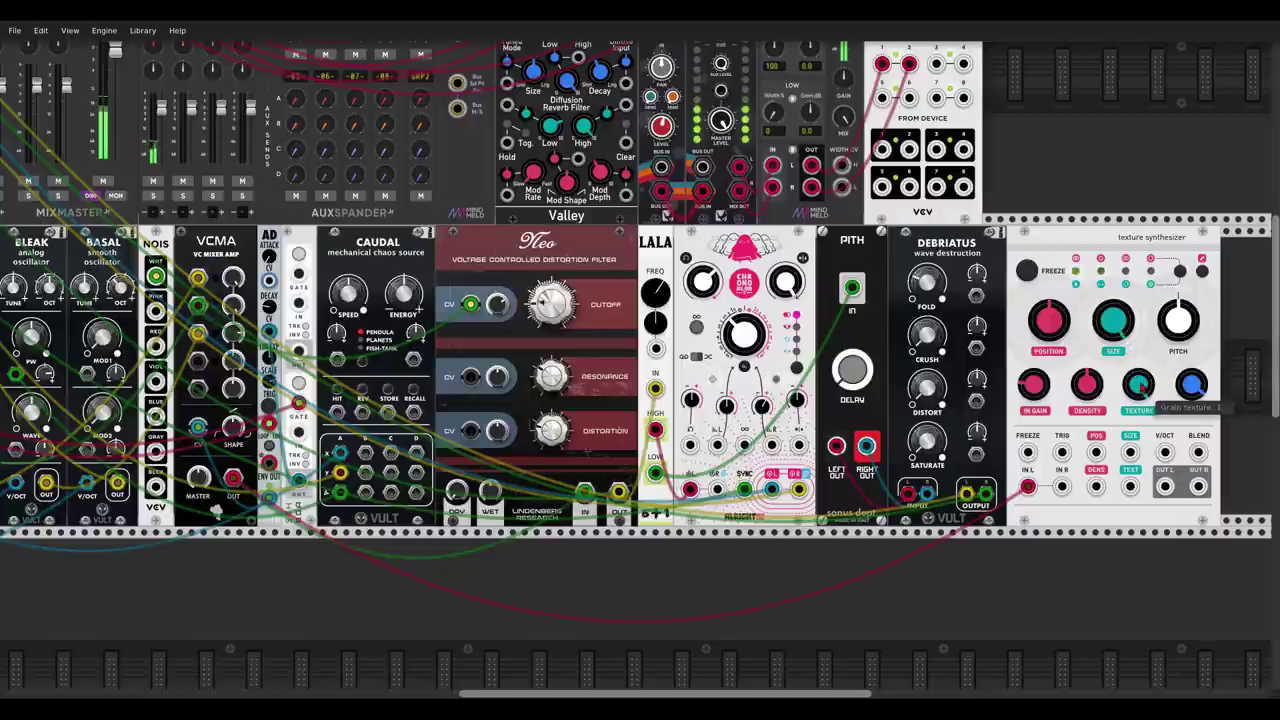
pyautogui.scroll(1, 1140, 385)
pyautogui.rightClick(1174, 354)
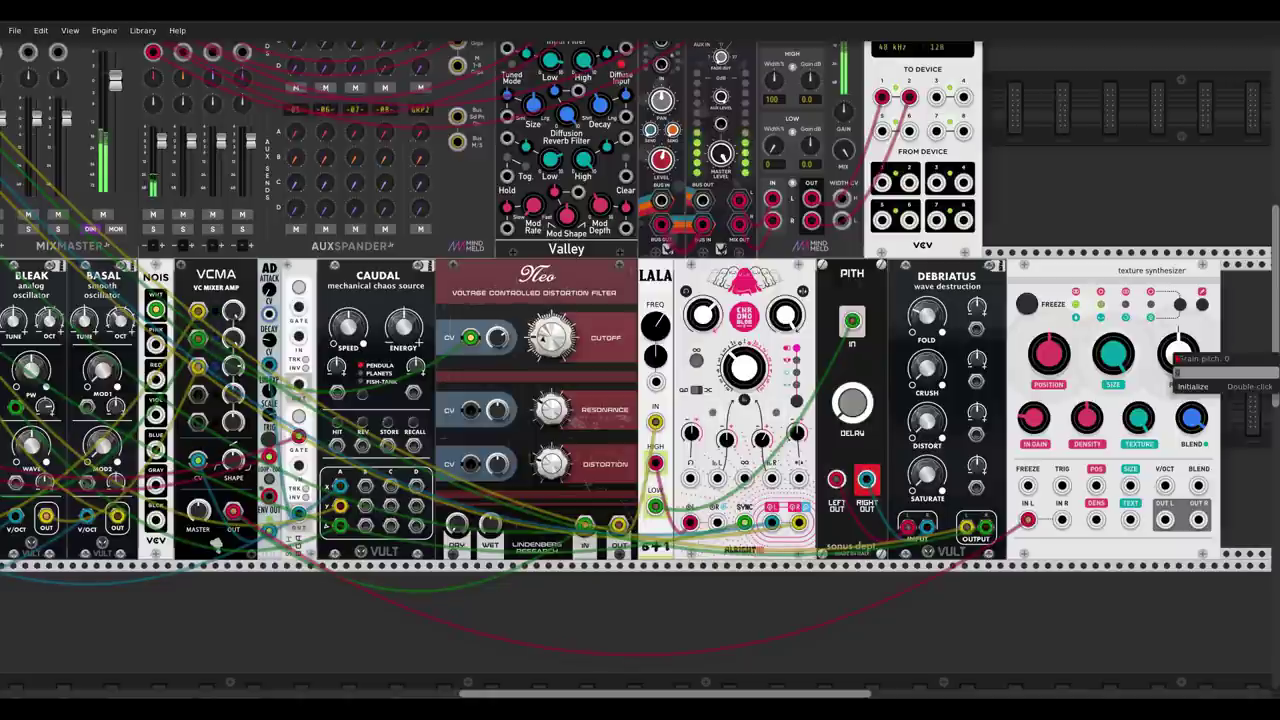
pyautogui.write('1')
pyautogui.press('Return')
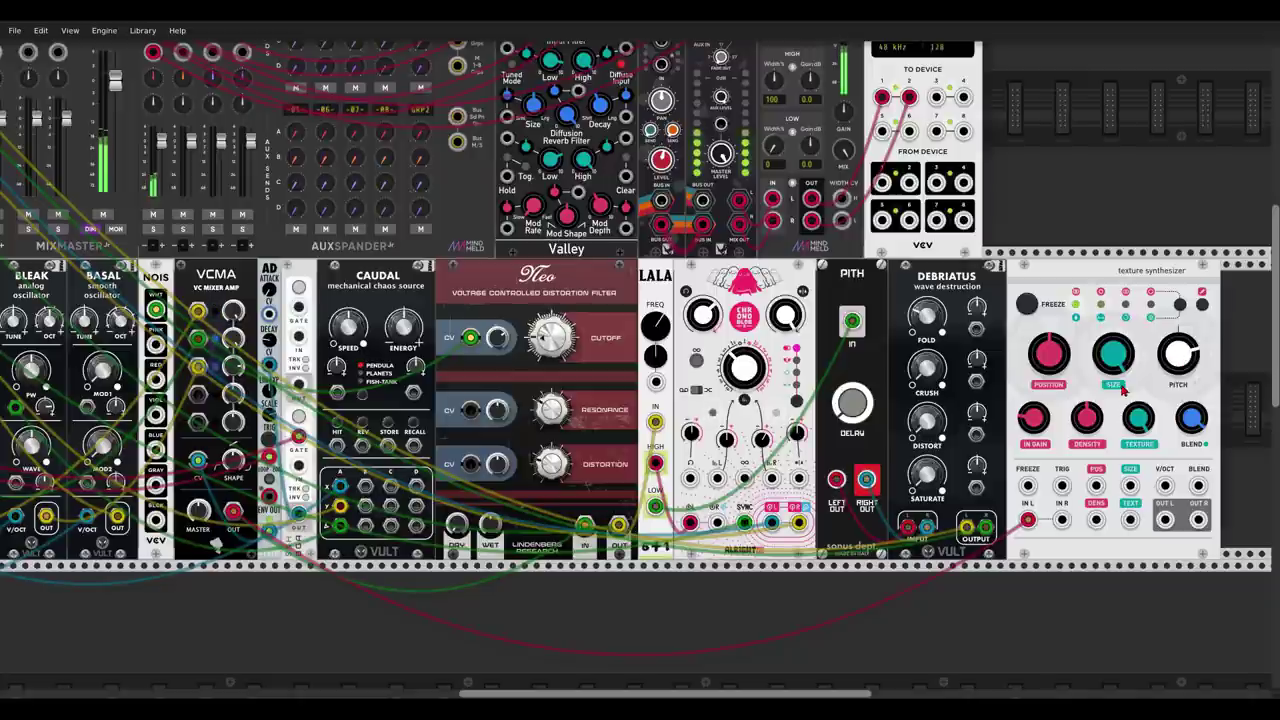
# Patch the texture synthesizer's left and right outputs into MixMaster channel 5 and adjust its grain density.
pyautogui.moveTo(1168, 523); pyautogui.dragTo(151, 153)
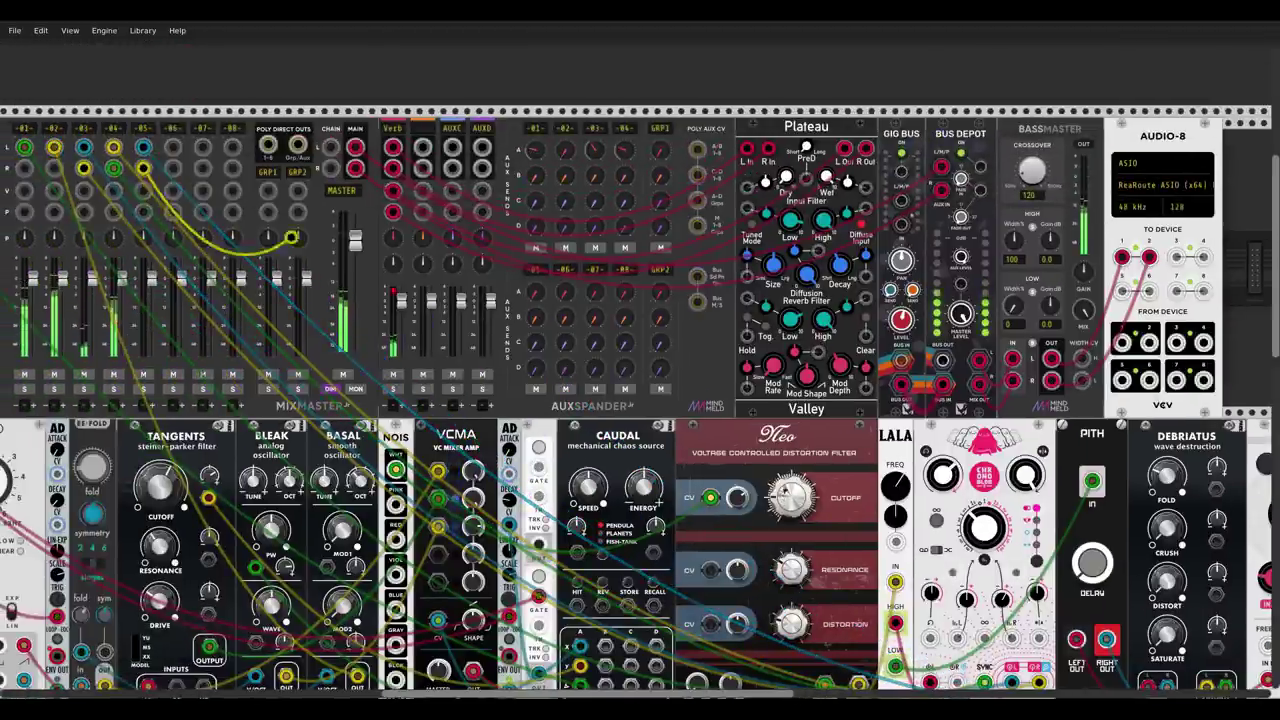
pyautogui.scroll(-3, 1188, 405)
pyautogui.hscroll(4, 1188, 405)
pyautogui.moveTo(1137, 398); pyautogui.dragTo(1137, 389)
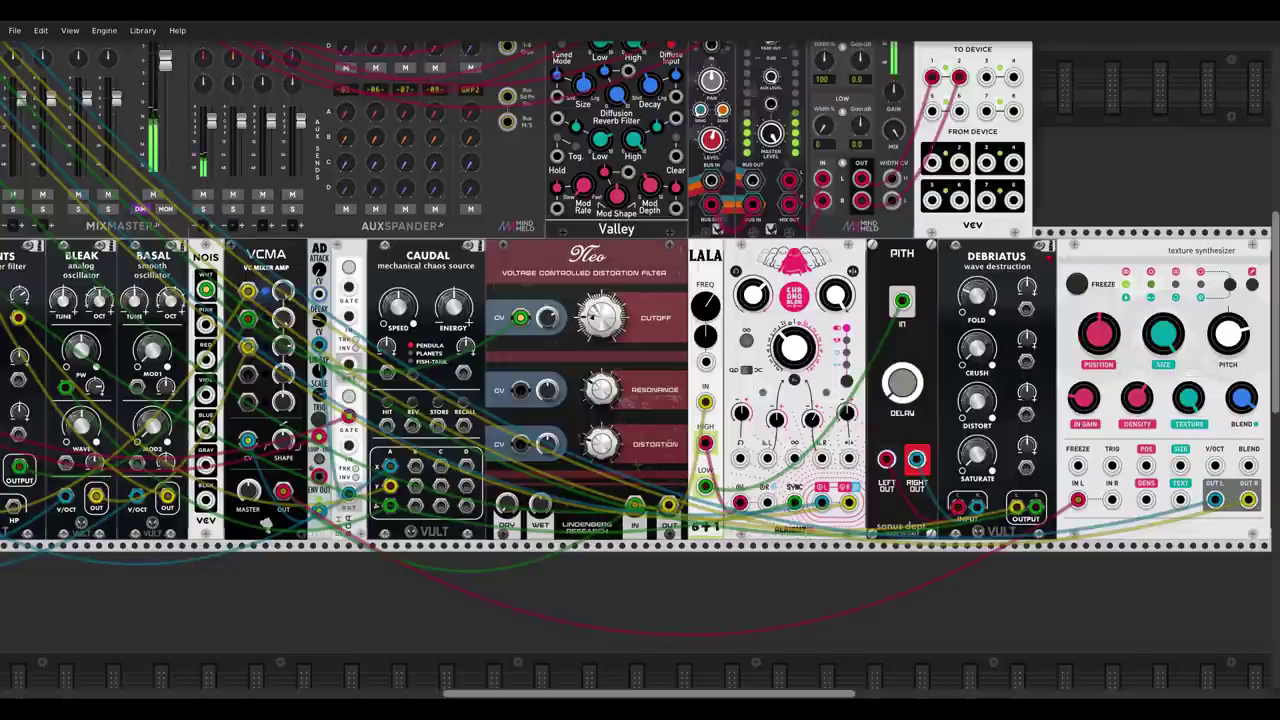
# Sweep the Neo filter's cutoff while all five MixMaster channels are playing.
pyautogui.moveTo(362, 238); pyautogui.dragTo(818, 337)
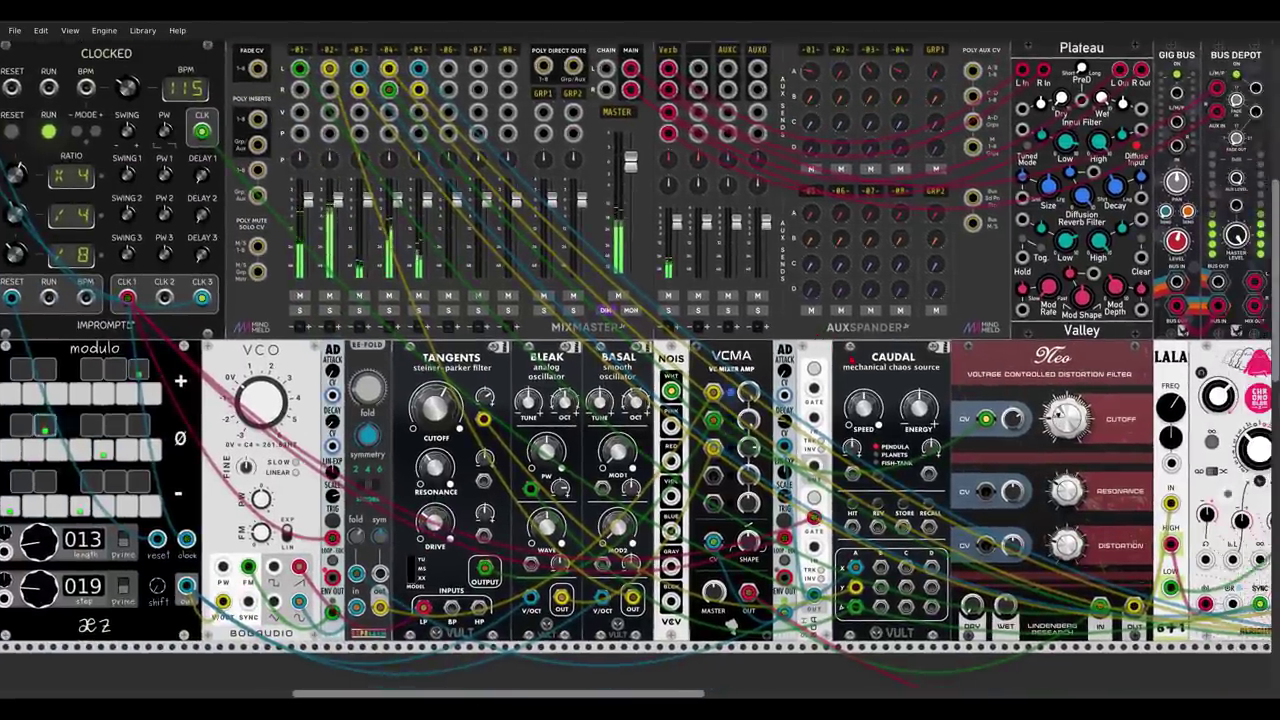
pyautogui.moveTo(1069, 411)
pyautogui.moveTo(1069, 414)
pyautogui.mouseDown()
pyautogui.moveTo(1069, 386)
pyautogui.moveTo(1068, 435)
pyautogui.mouseUp()
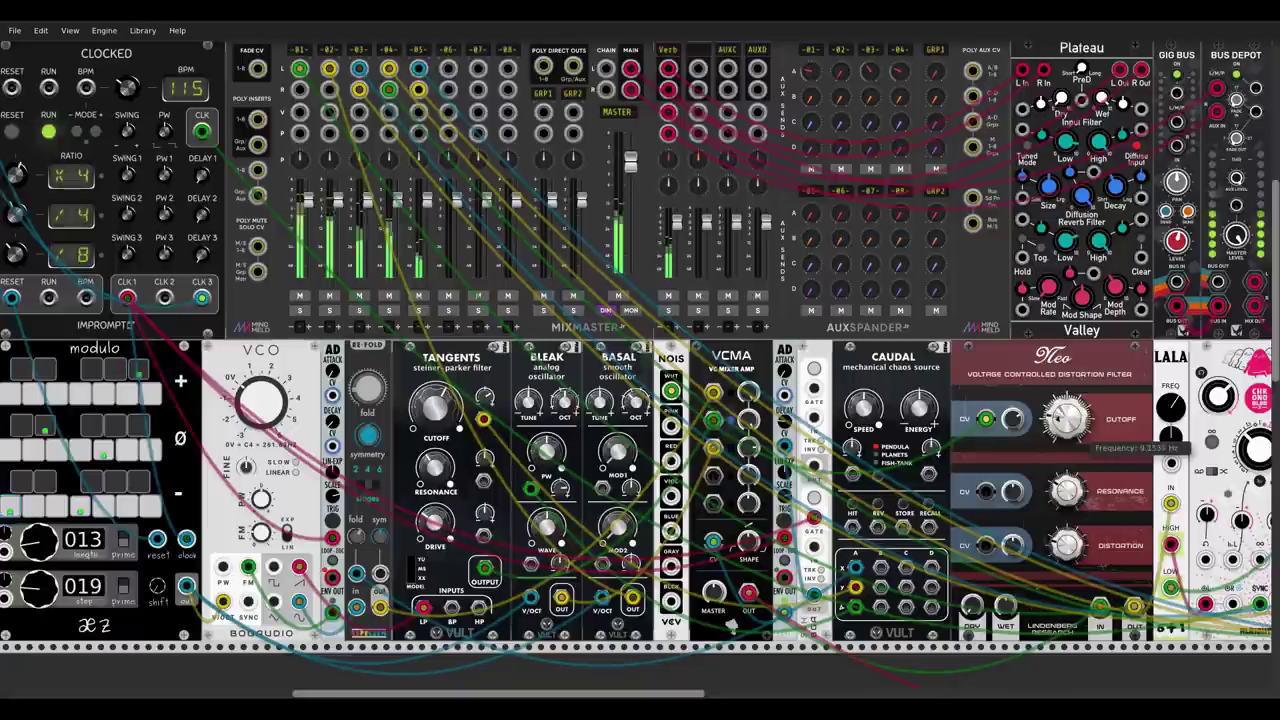
pyautogui.moveTo(1027, 381); pyautogui.dragTo(970, 371)
pyautogui.scroll(-1, 970, 371)
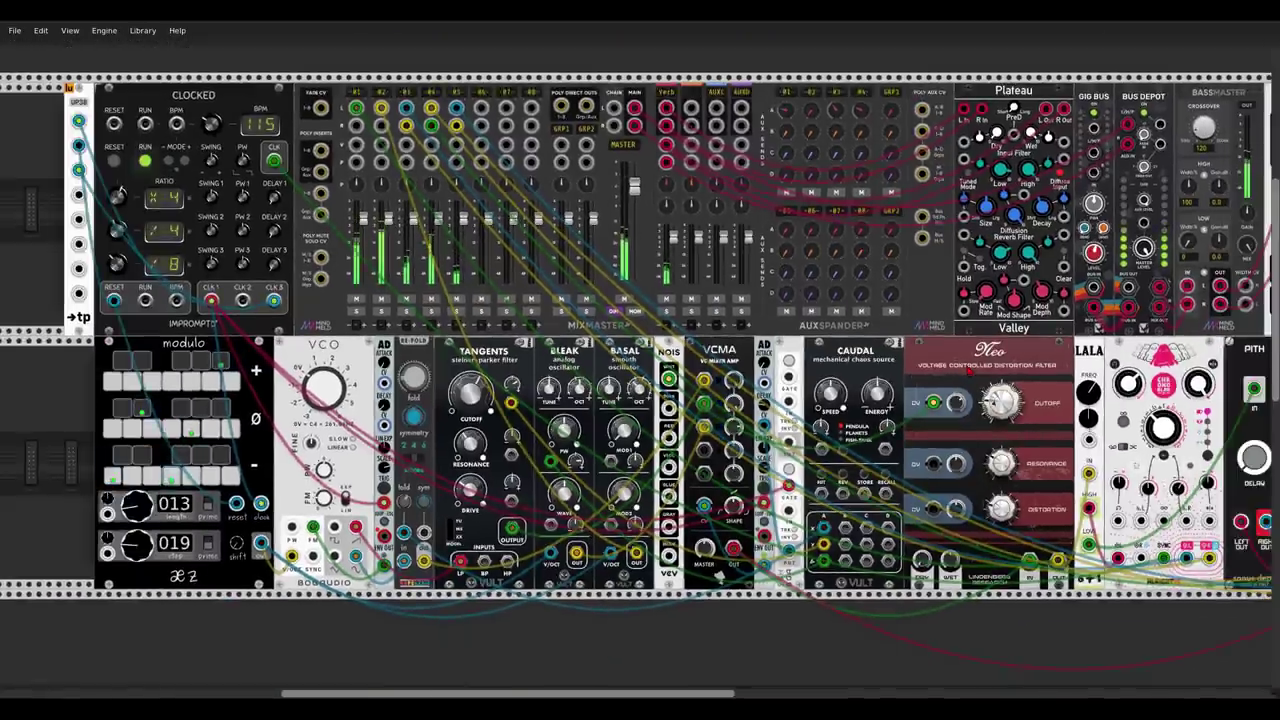
pyautogui.moveTo(1000, 410); pyautogui.dragTo(1000, 420)
# Mute MixMaster channels 2 to 5 and sweep Neo's cutoff down with only channel 1 playing.
pyautogui.click(456, 299)
pyautogui.click(431, 299)
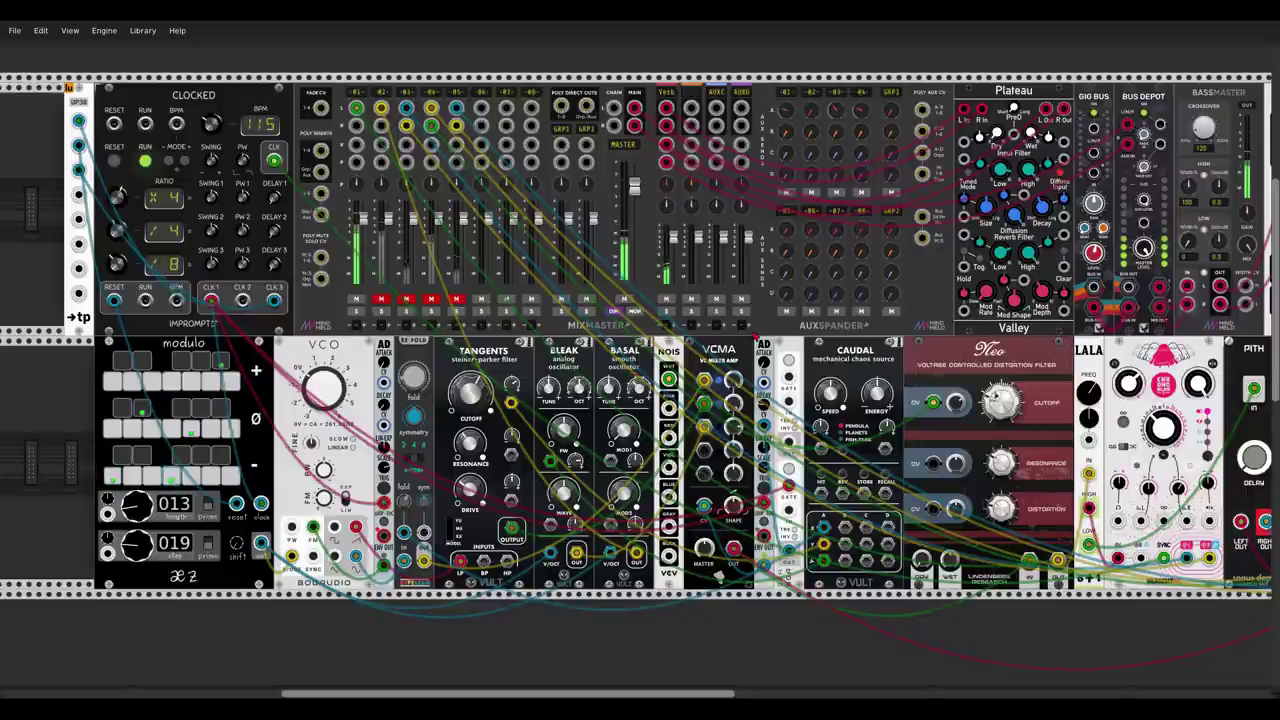
pyautogui.moveTo(1001, 402)
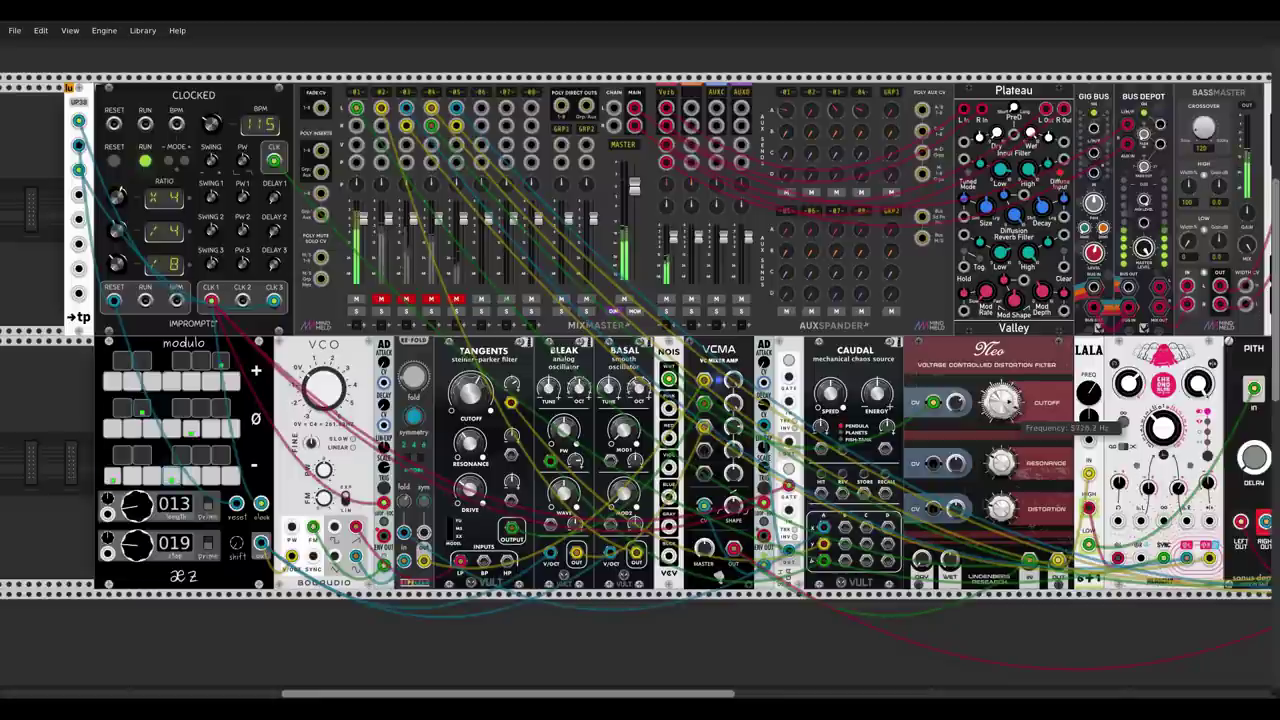
pyautogui.moveTo(998, 397); pyautogui.dragTo(998, 520)
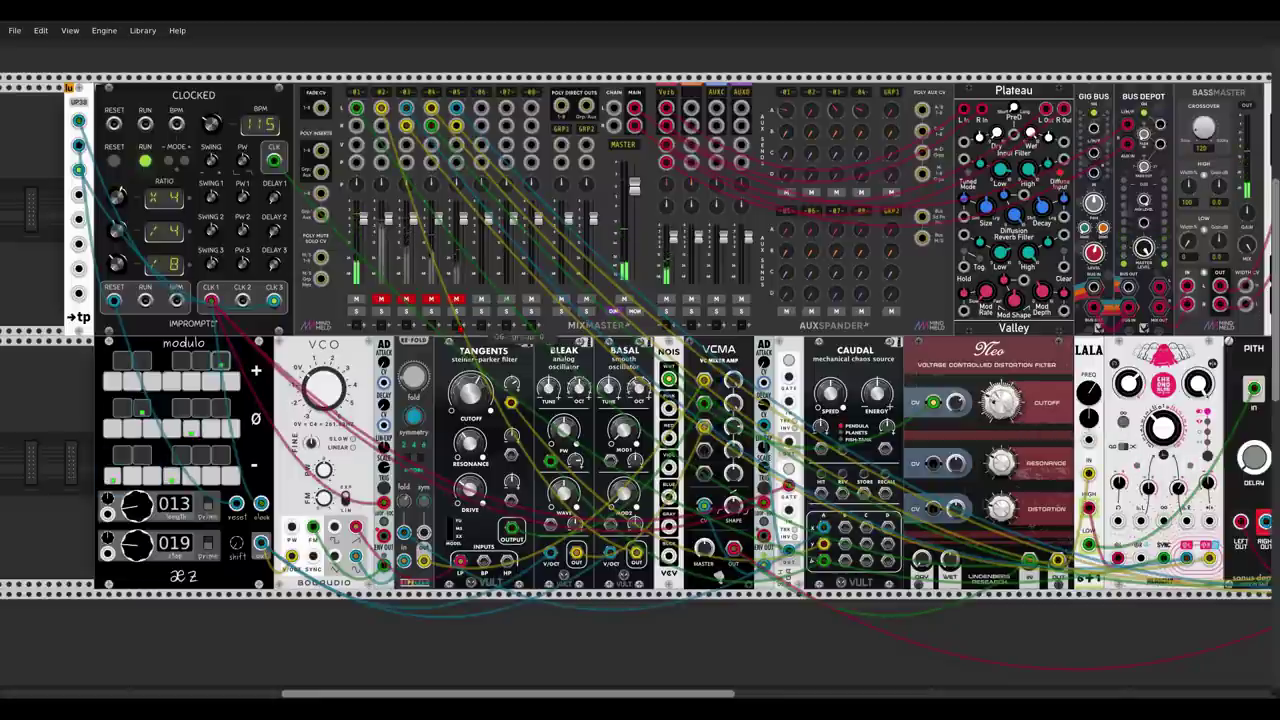
# Unmute MixMaster channels 2, 3 and 4 one at a time, sweeping Neo's cutoff as each comes in.
pyautogui.click(381, 299)
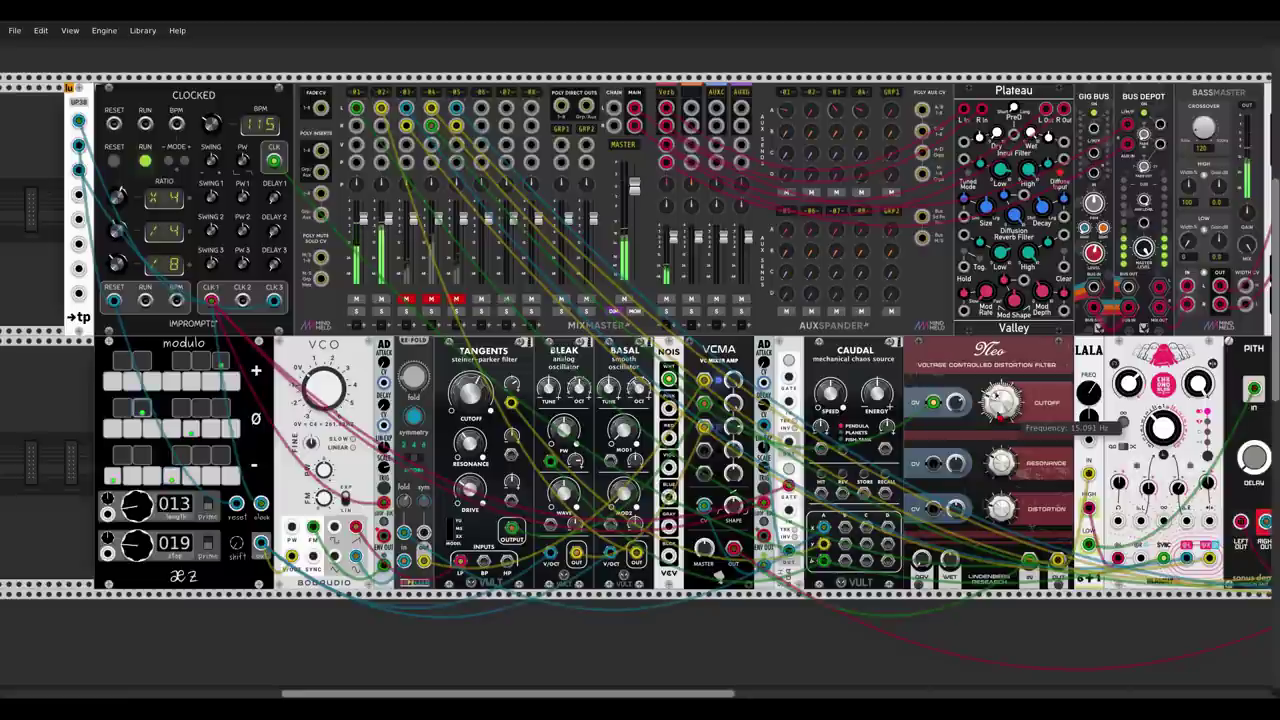
pyautogui.moveTo(997, 397); pyautogui.dragTo(997, 375)
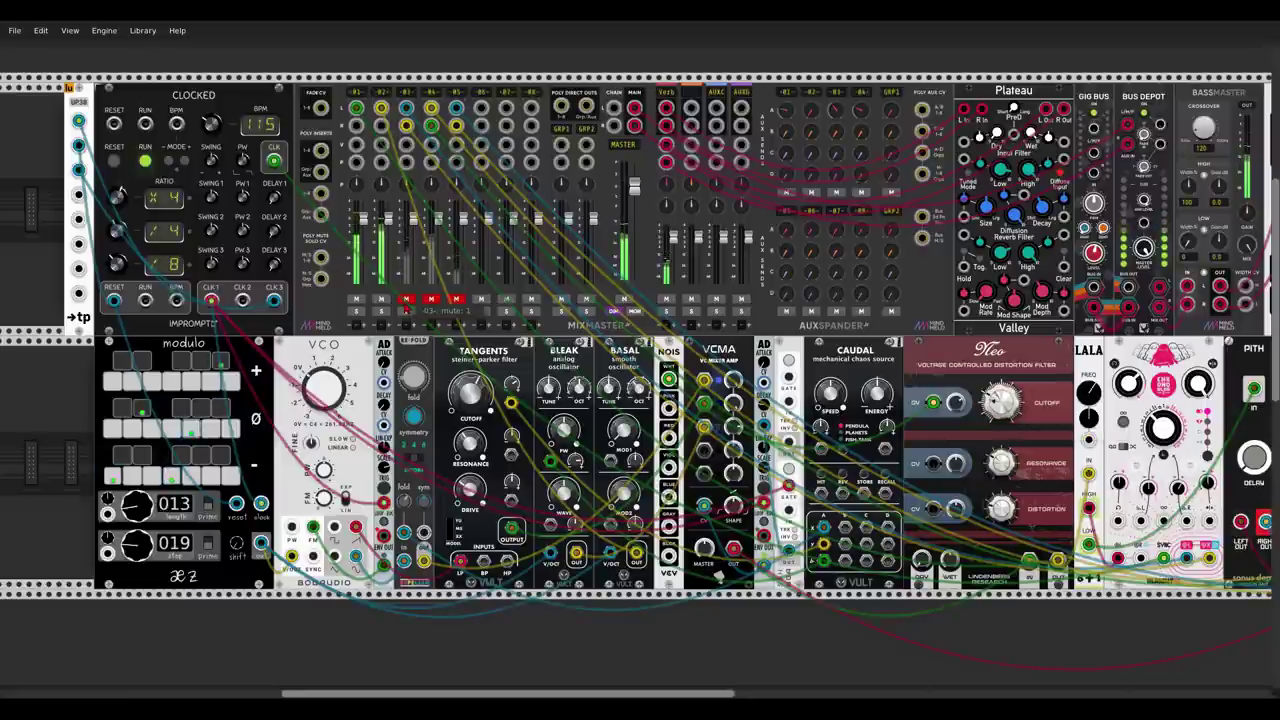
pyautogui.moveTo(998, 412)
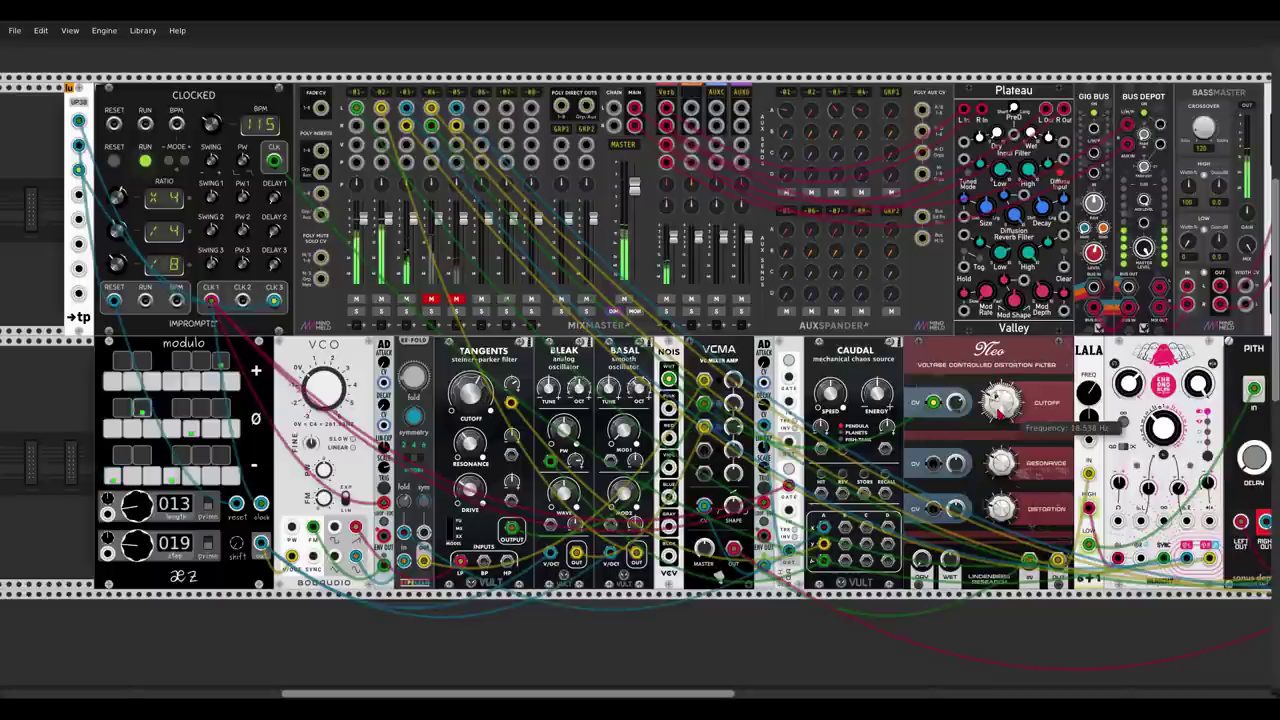
pyautogui.moveTo(996, 397); pyautogui.dragTo(1000, 403)
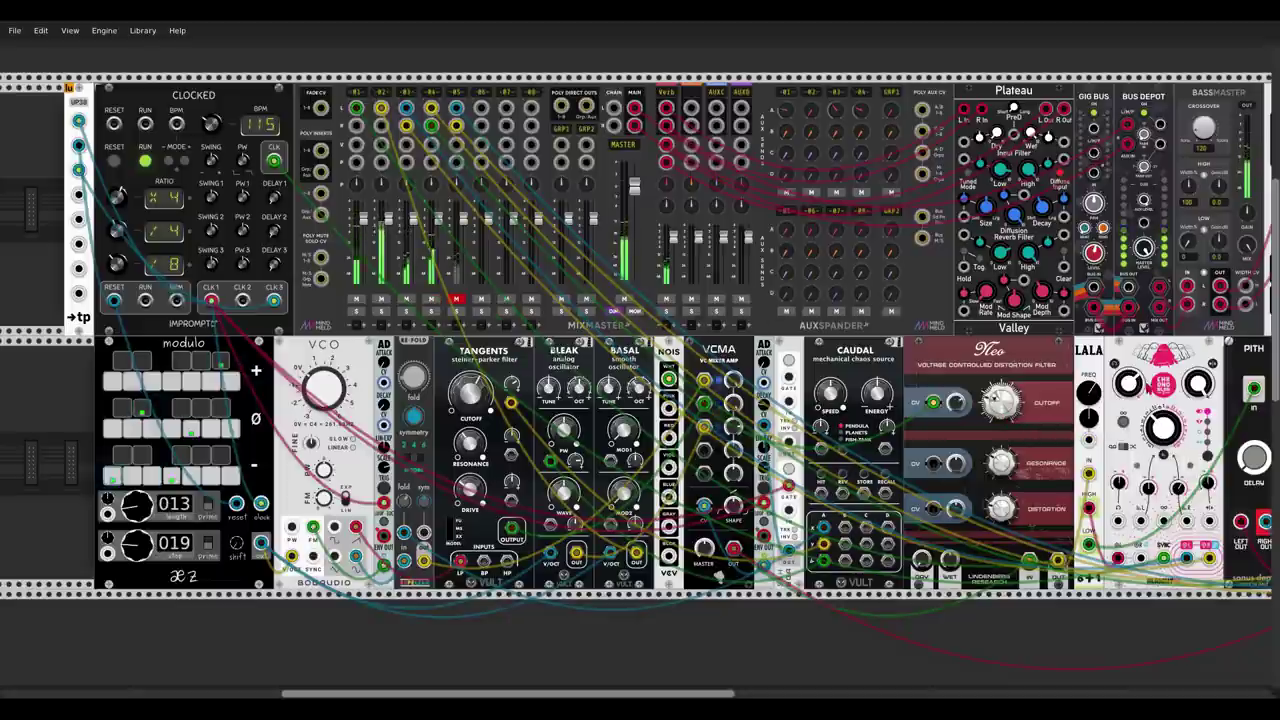
pyautogui.moveTo(1001, 413)
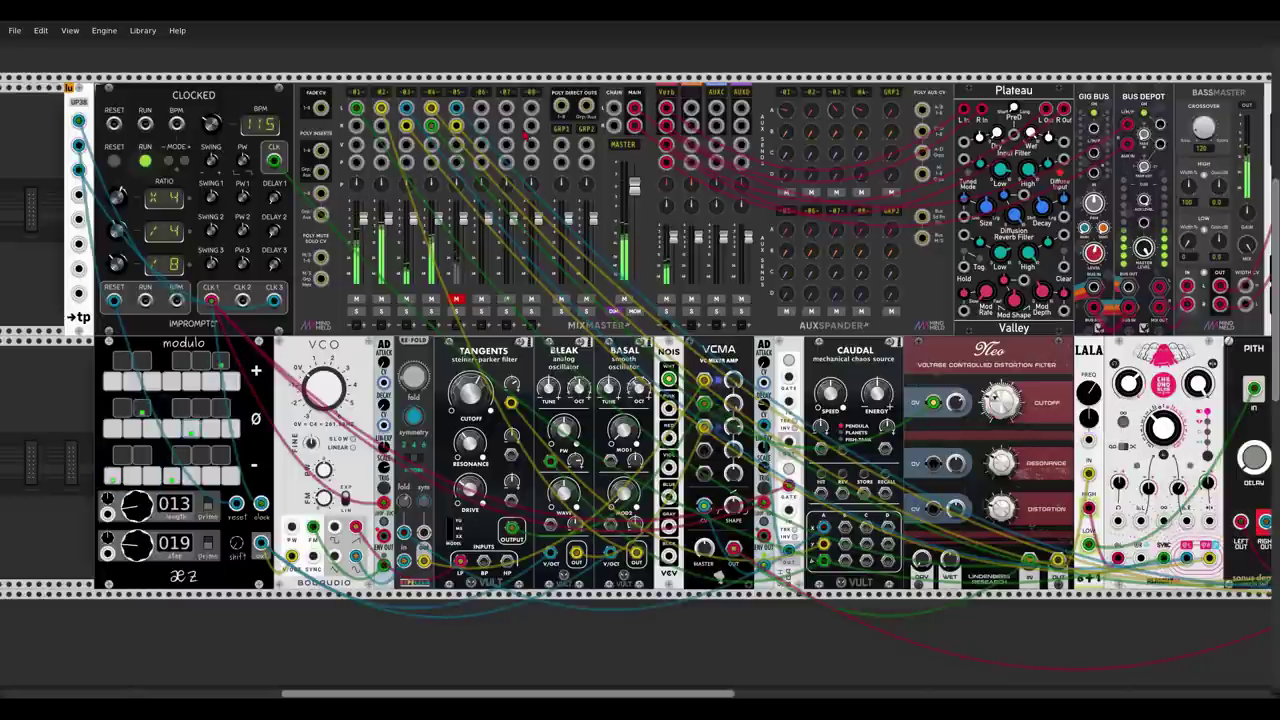
# Check MixMaster channel 4's track settings, then unmute channel 5 and readjust Neo's cutoff with all channels playing.
pyautogui.rightClick(431, 93)
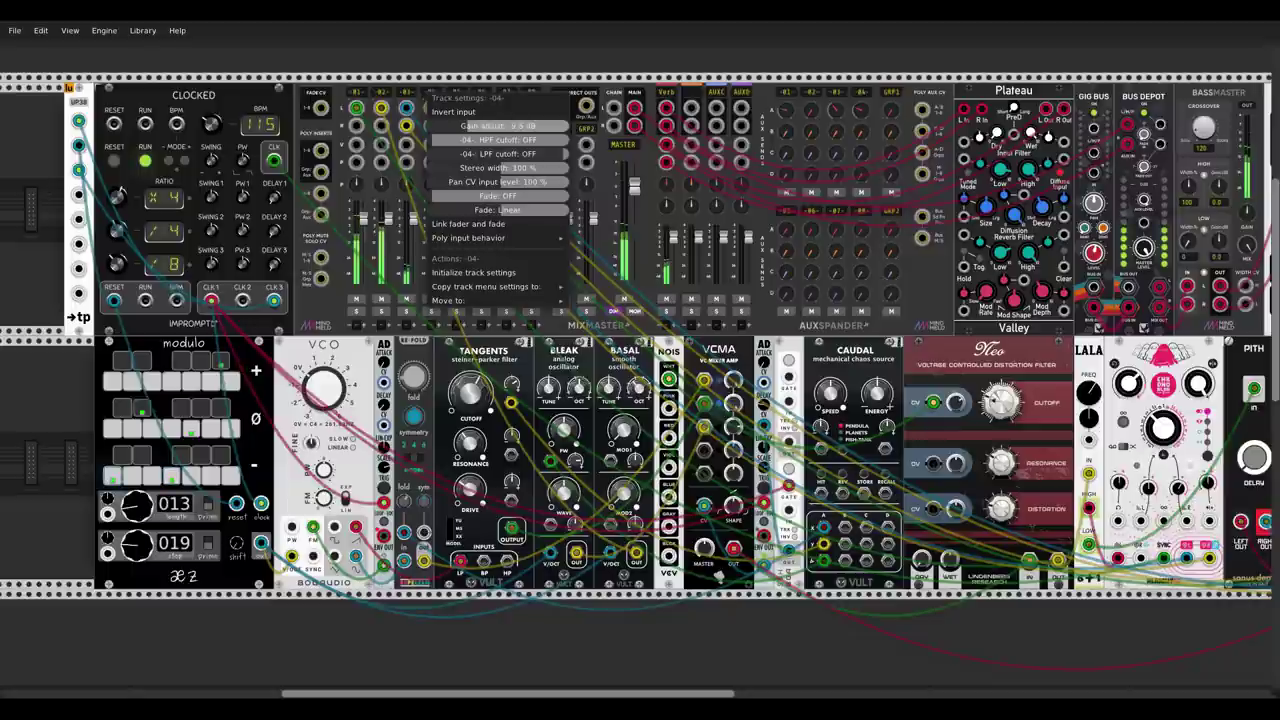
pyautogui.click(492, 77)
pyautogui.moveTo(1005, 398)
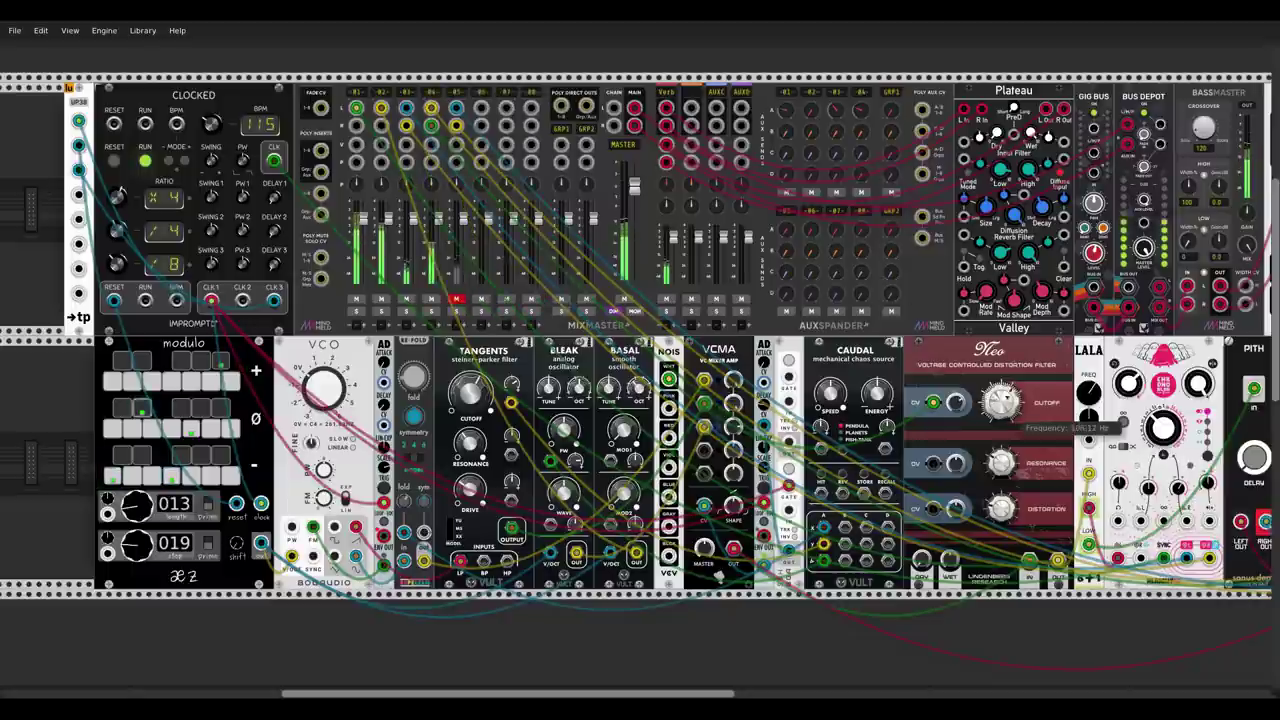
pyautogui.moveTo(1005, 405); pyautogui.dragTo(1005, 520)
pyautogui.click(456, 299)
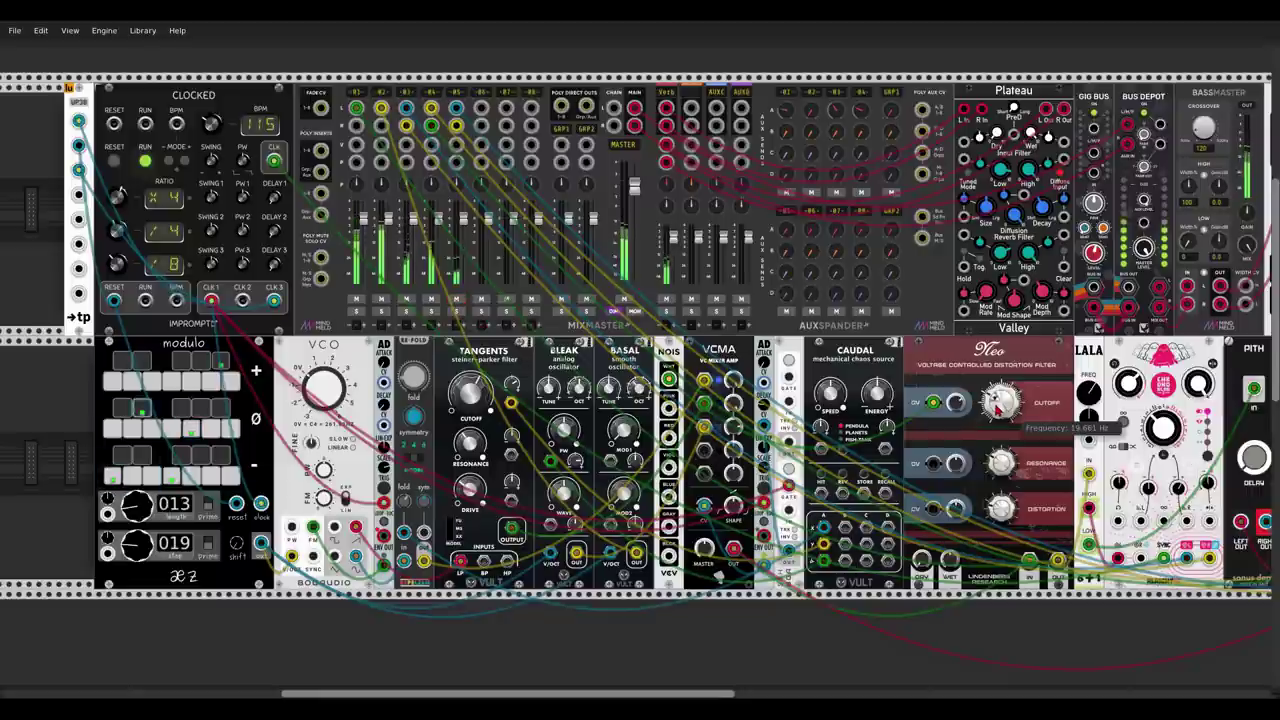
pyautogui.moveTo(1000, 405); pyautogui.dragTo(1000, 410)
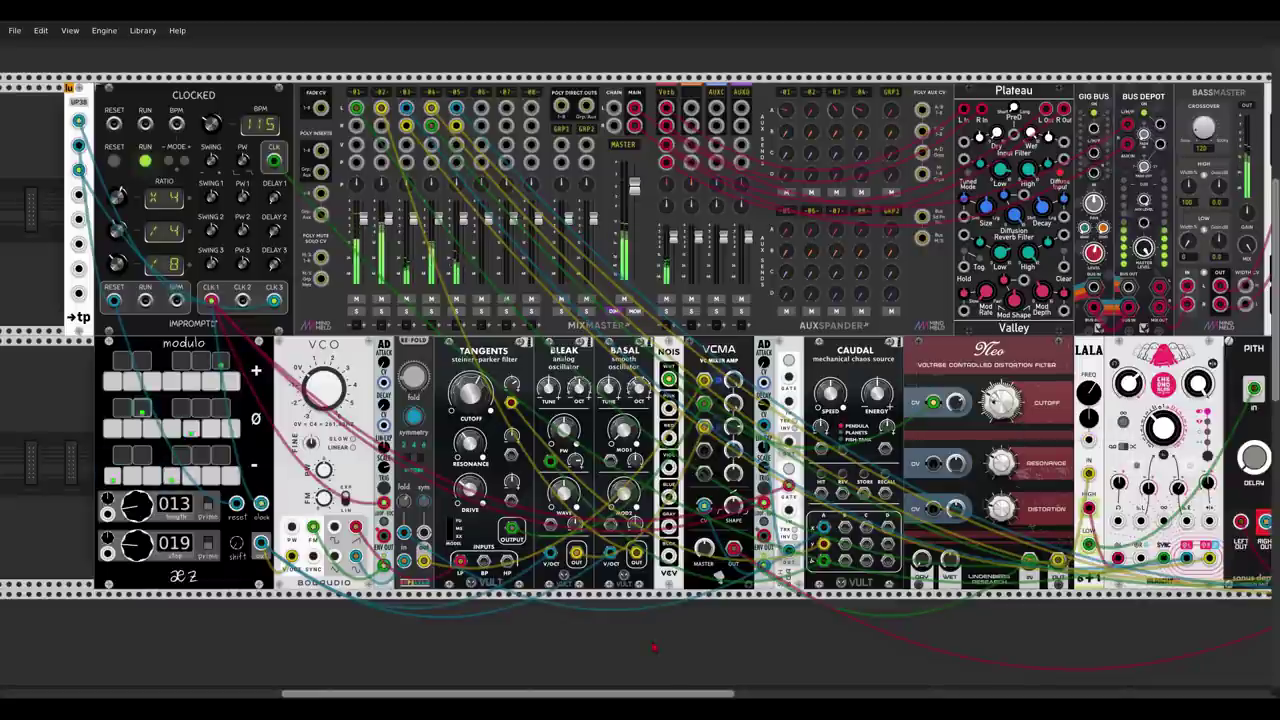
# Patch both outputs of the drum row's 4MIX into MixMaster channel 6.
pyautogui.moveTo(655, 648); pyautogui.dragTo(654, 342)
pyautogui.moveTo(600, 443)
pyautogui.mouseDown()
pyautogui.moveTo(620, 441)
pyautogui.moveTo(857, 203)
pyautogui.moveTo(801, 183)
pyautogui.mouseUp()
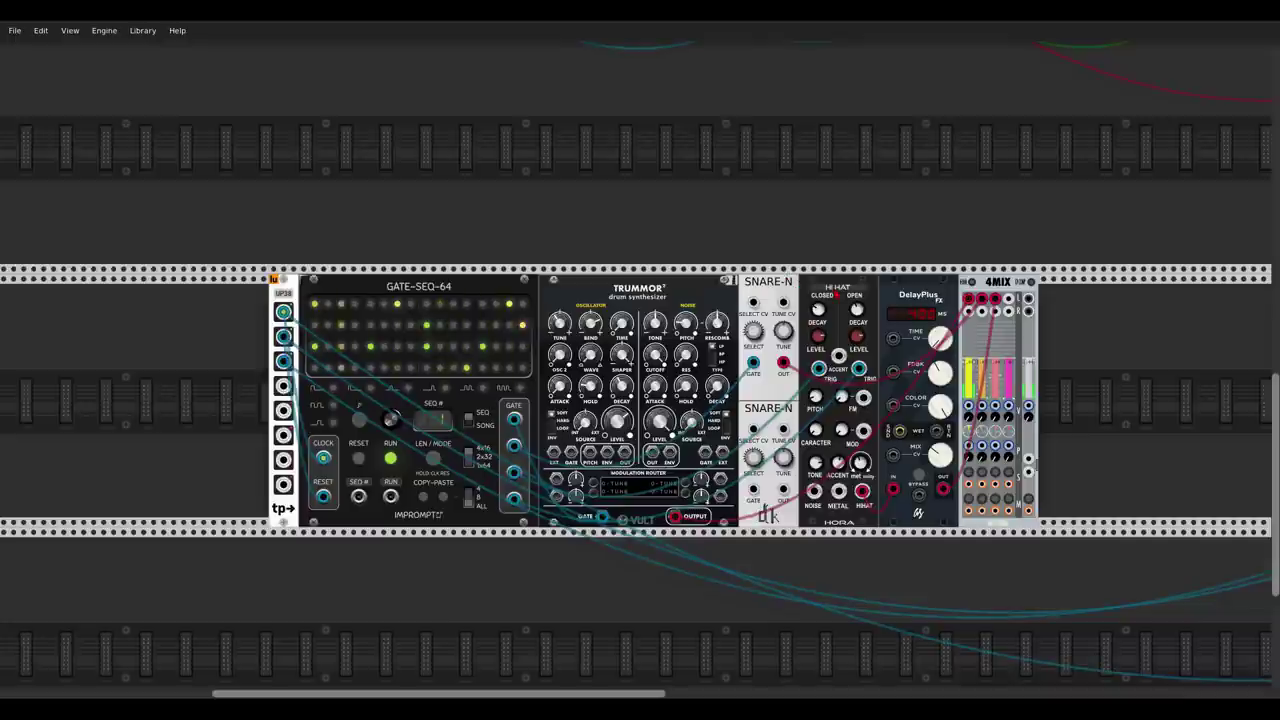
pyautogui.moveTo(1028, 306); pyautogui.dragTo(820, 675)
pyautogui.moveTo(678, 41); pyautogui.dragTo(1028, 392)
pyautogui.press('s')
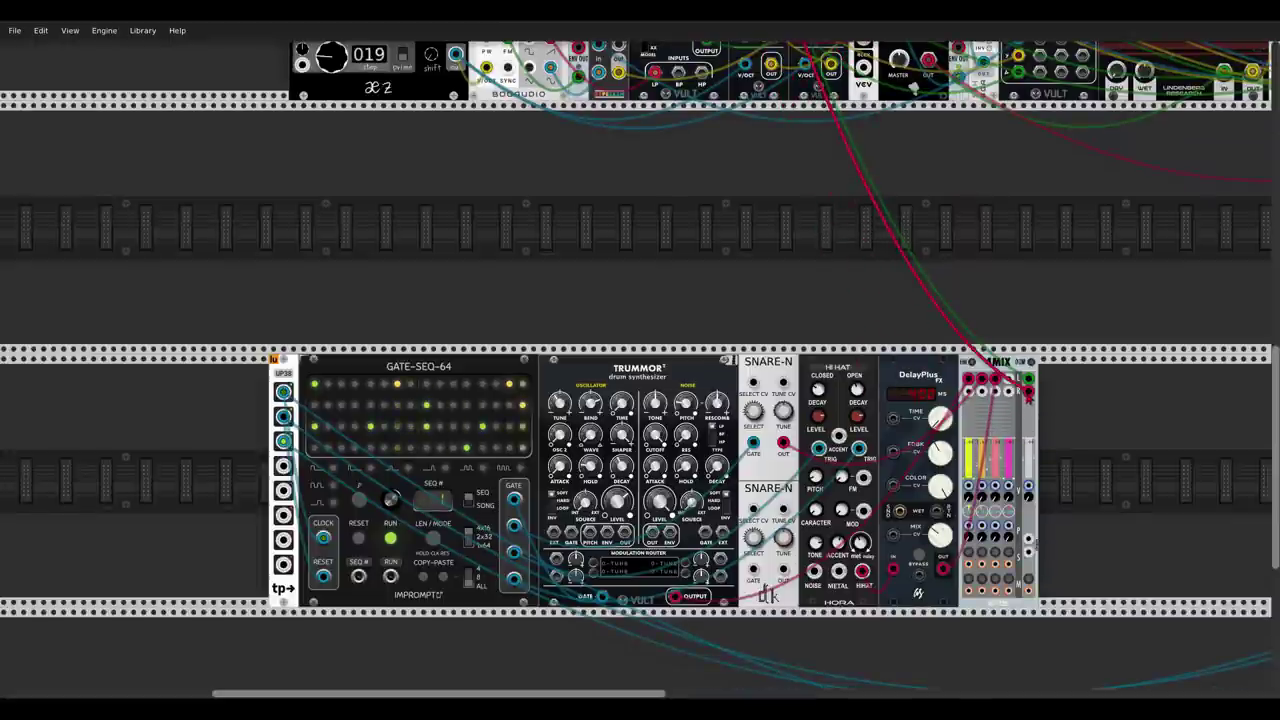
pyautogui.scroll(-1, 1000, 430)
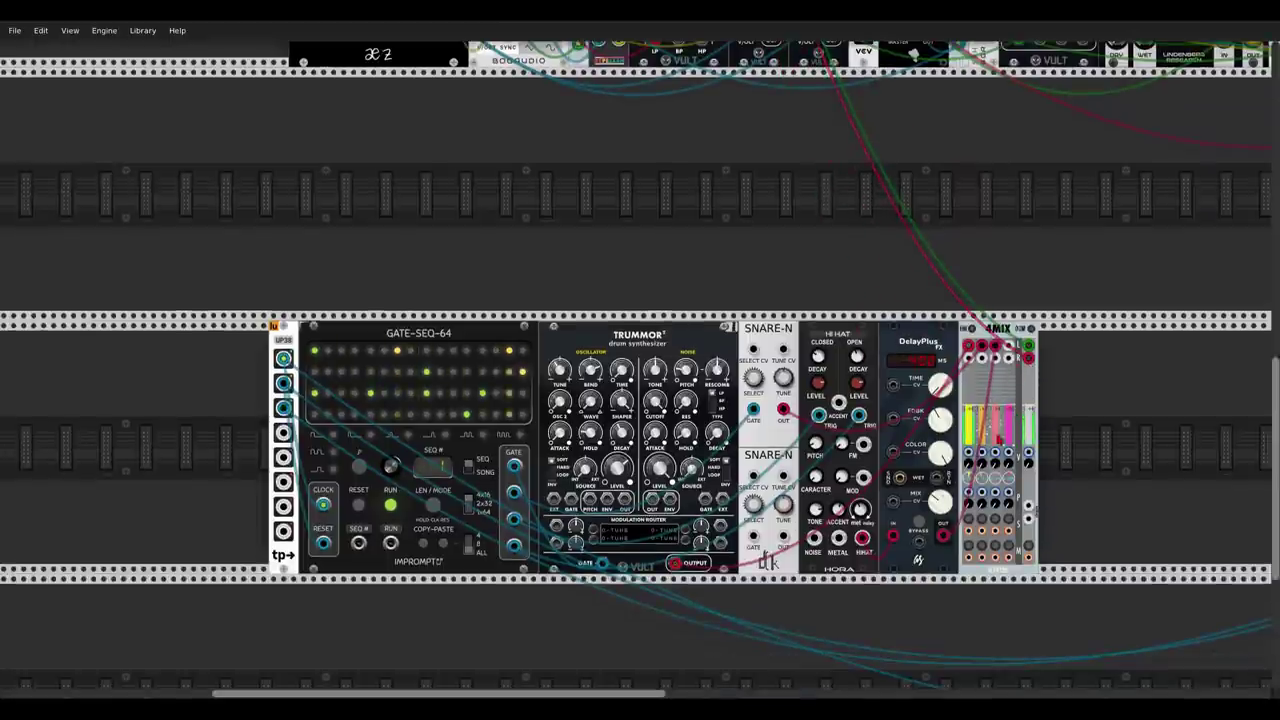
# Toggle gate steps in the third and fourth rows of GATE-SEQ-64 and adjust the DelayPlus mix amount.
pyautogui.keyDown('ctrl'); pyautogui.scroll(1, 970, 456); pyautogui.keyUp('ctrl')
pyautogui.scroll(-2, 815, 290)
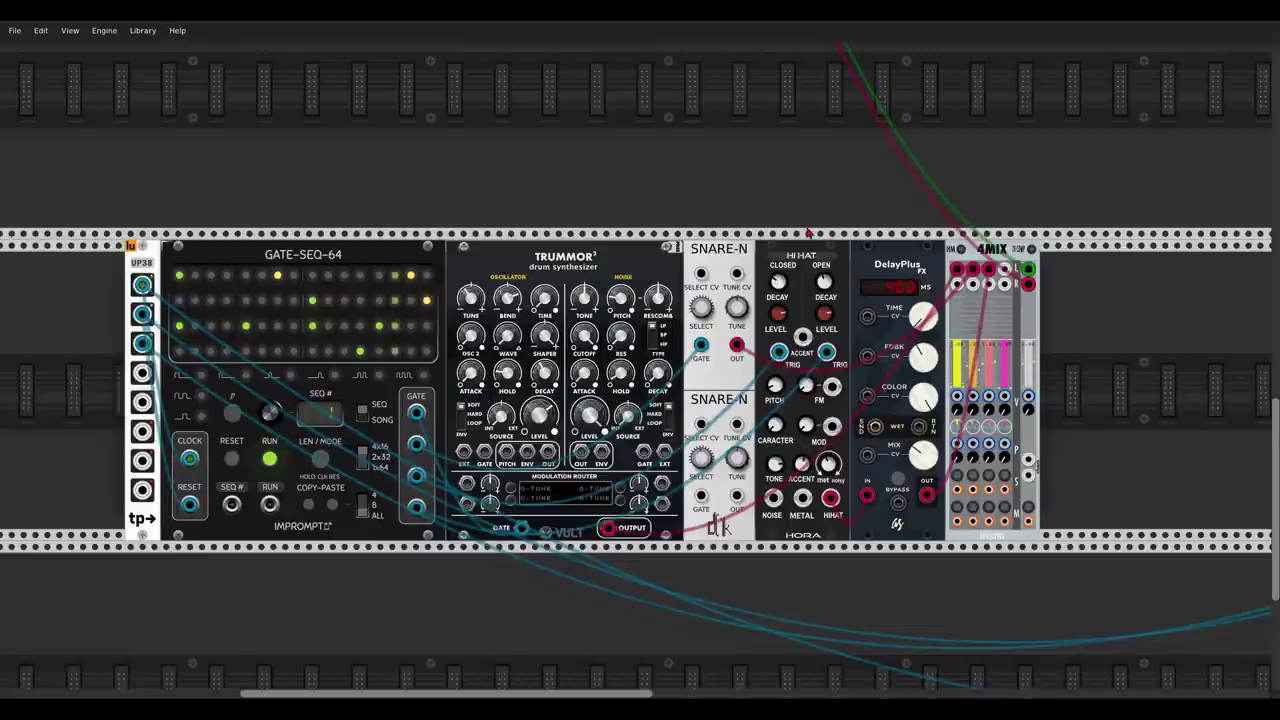
pyautogui.click(378, 326)
pyautogui.click(361, 353)
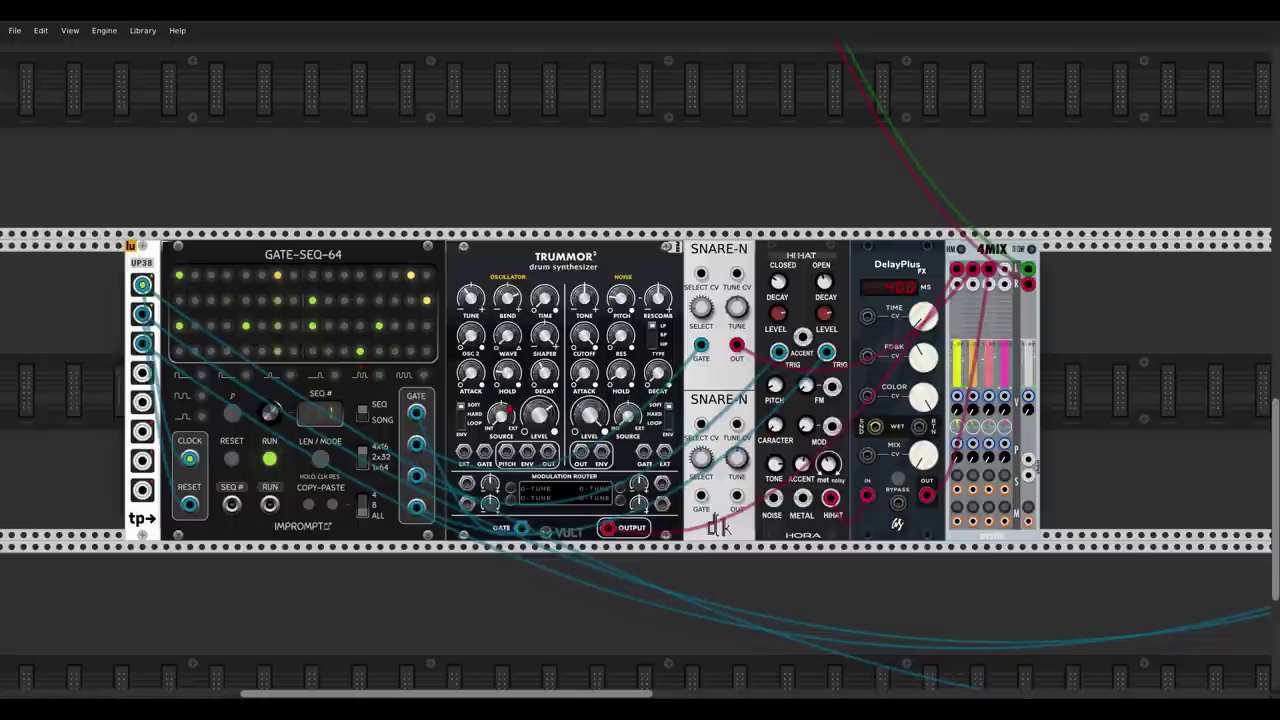
pyautogui.moveTo(925, 463)
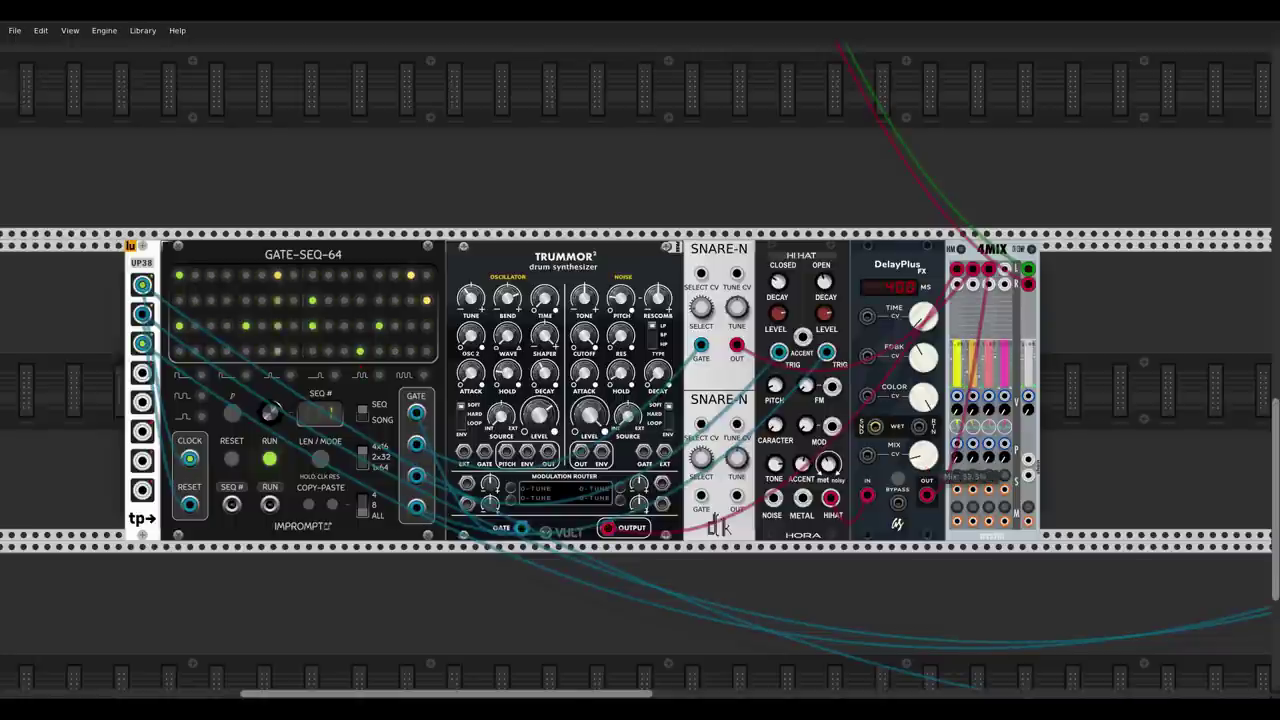
pyautogui.moveTo(924, 459); pyautogui.dragTo(924, 400)
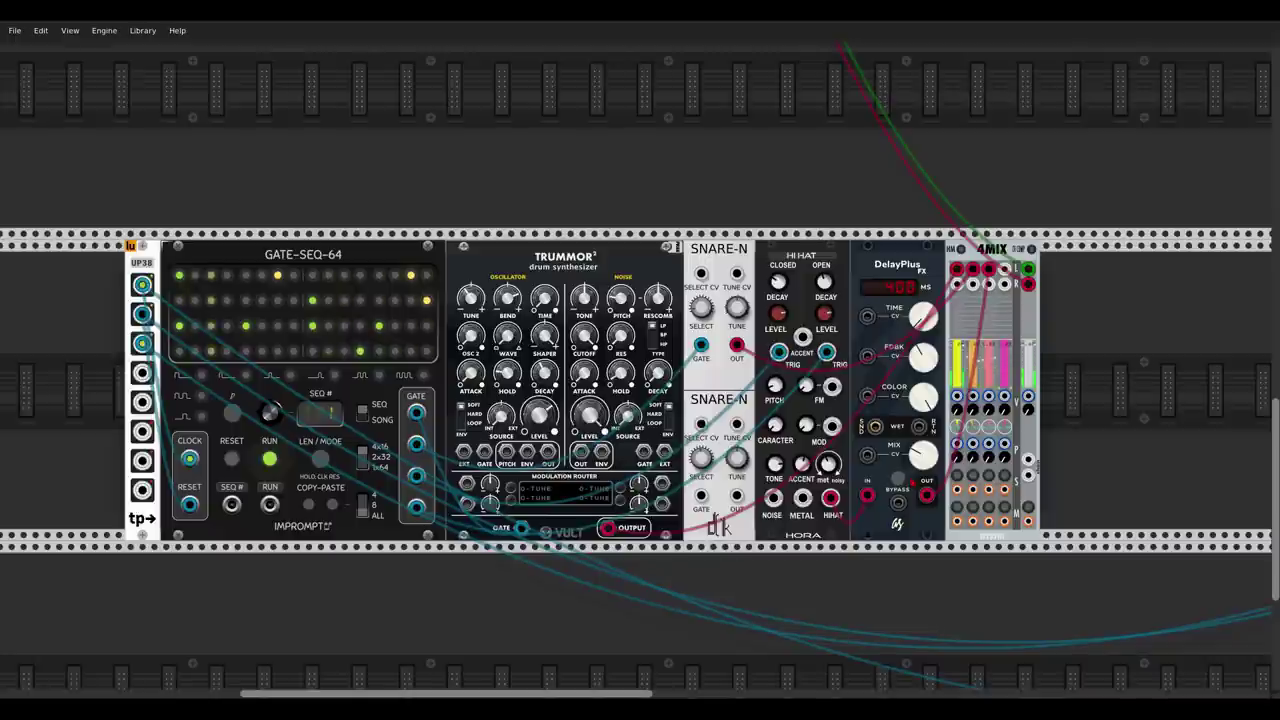
# Listen to the drum row with MixMaster channel 6 soloed and look over its modules.
pyautogui.scroll(5, 640, 366)
pyautogui.scroll(7, 608, 257)
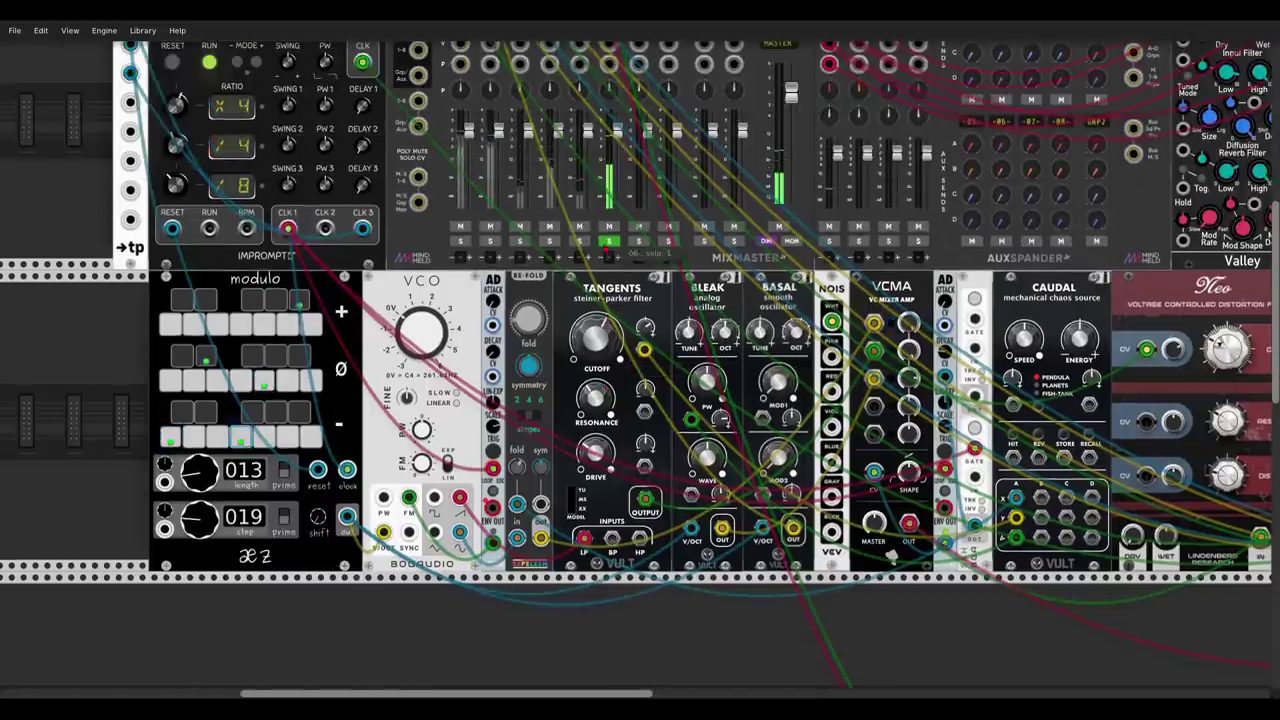
pyautogui.scroll(-4, 737, 405)
pyautogui.scroll(-5, 737, 405)
pyautogui.hscroll(2, 737, 405)
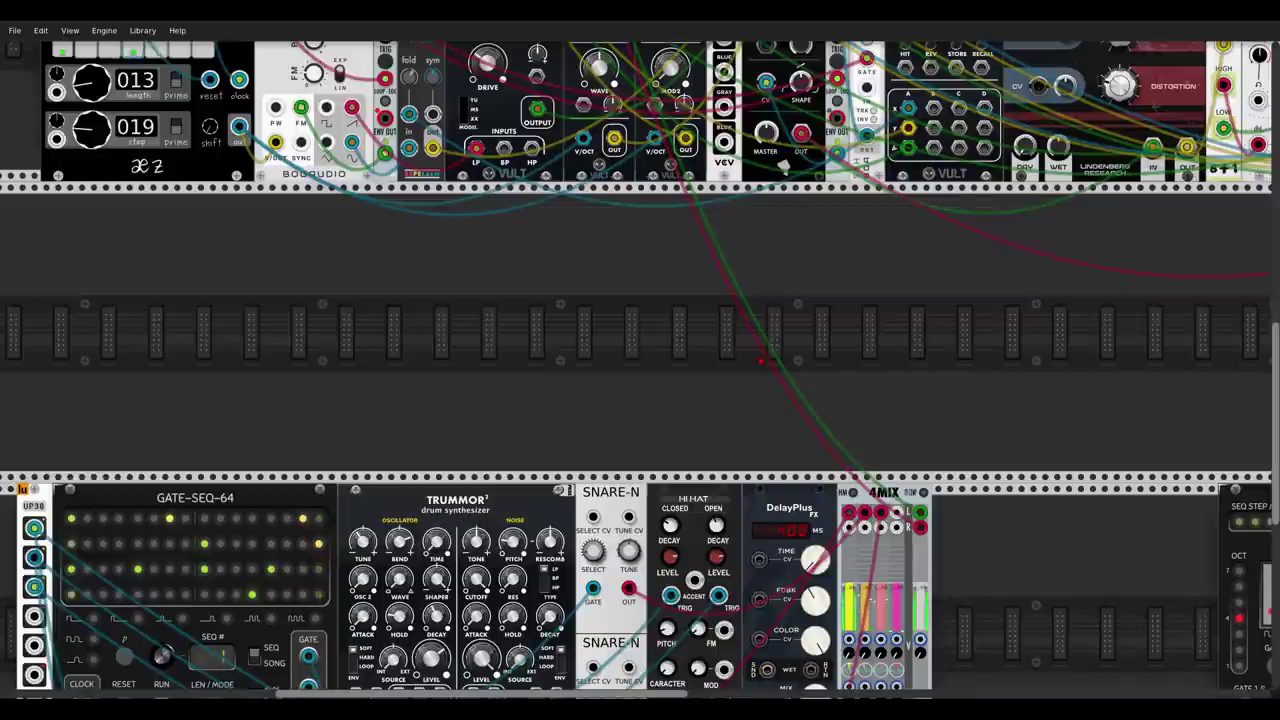
pyautogui.scroll(-2, 640, 370)
pyautogui.hscroll(-2, 640, 370)
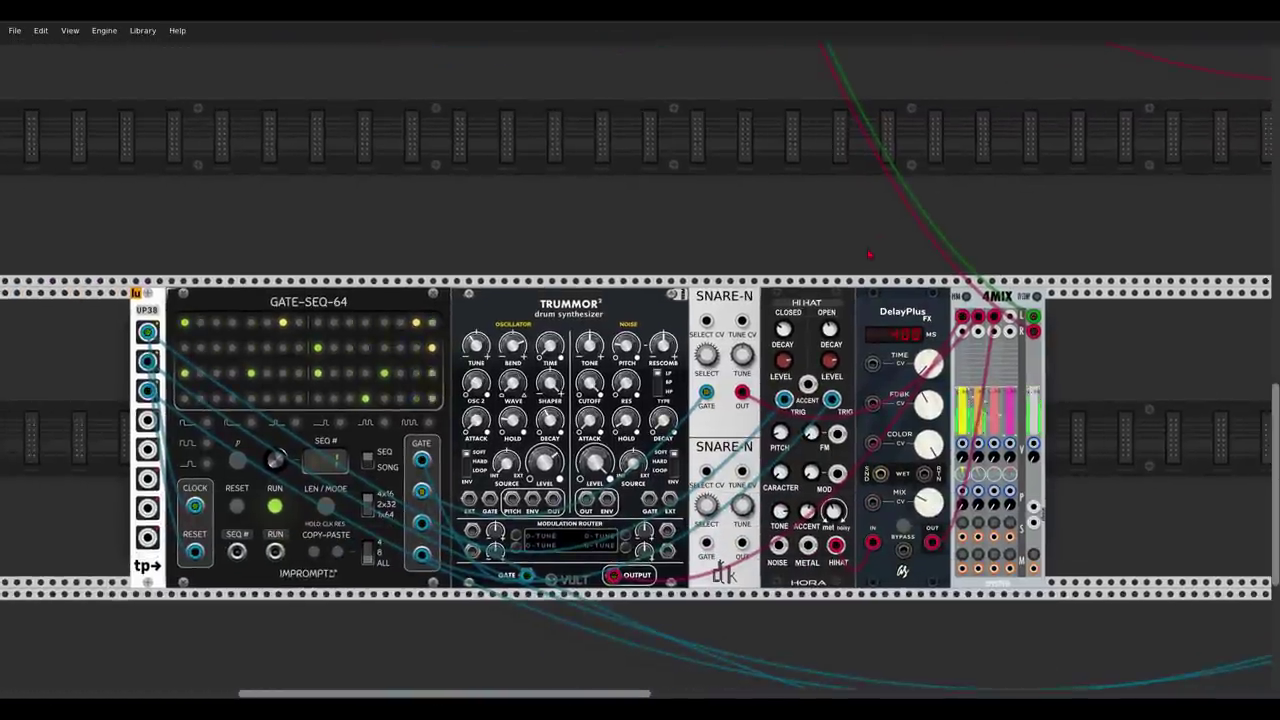
# Adjust the track gain of MixMaster channels 1 and 3 and raise Neo's cutoff to about 3598 Hz.
pyautogui.scroll(6, 640, 370)
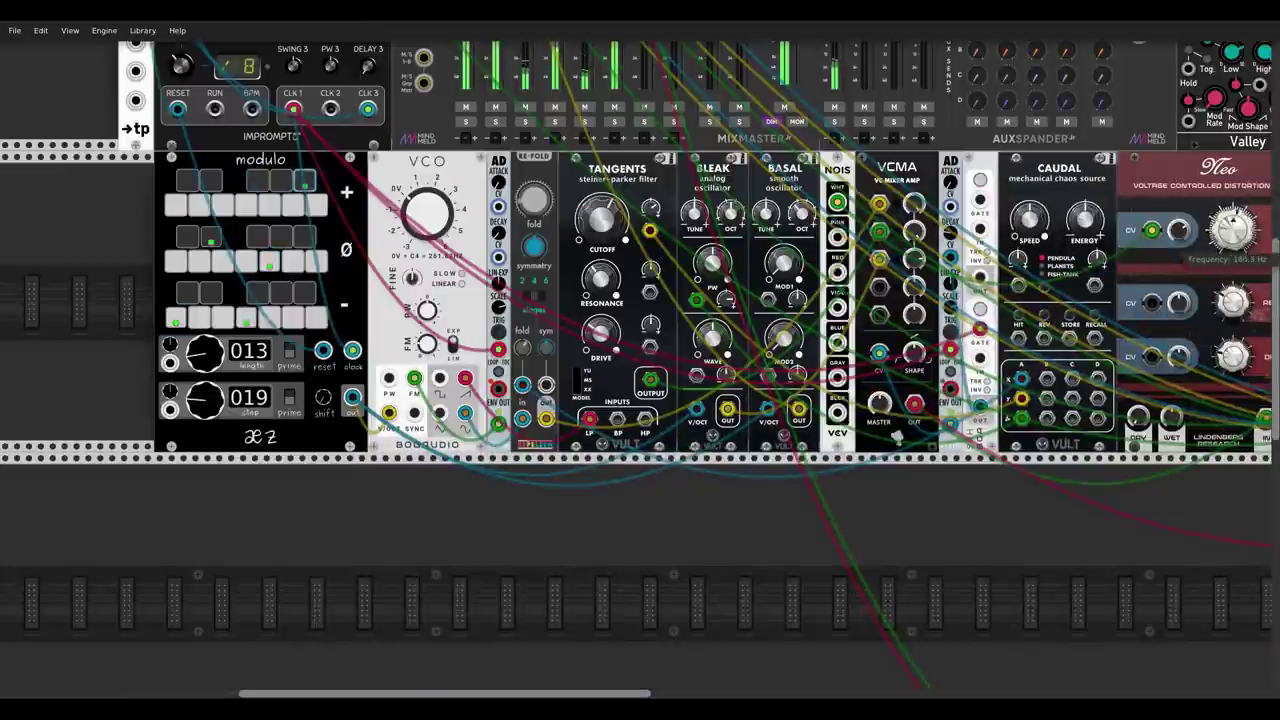
pyautogui.scroll(3, 1236, 232)
pyautogui.scroll(2, 640, 370)
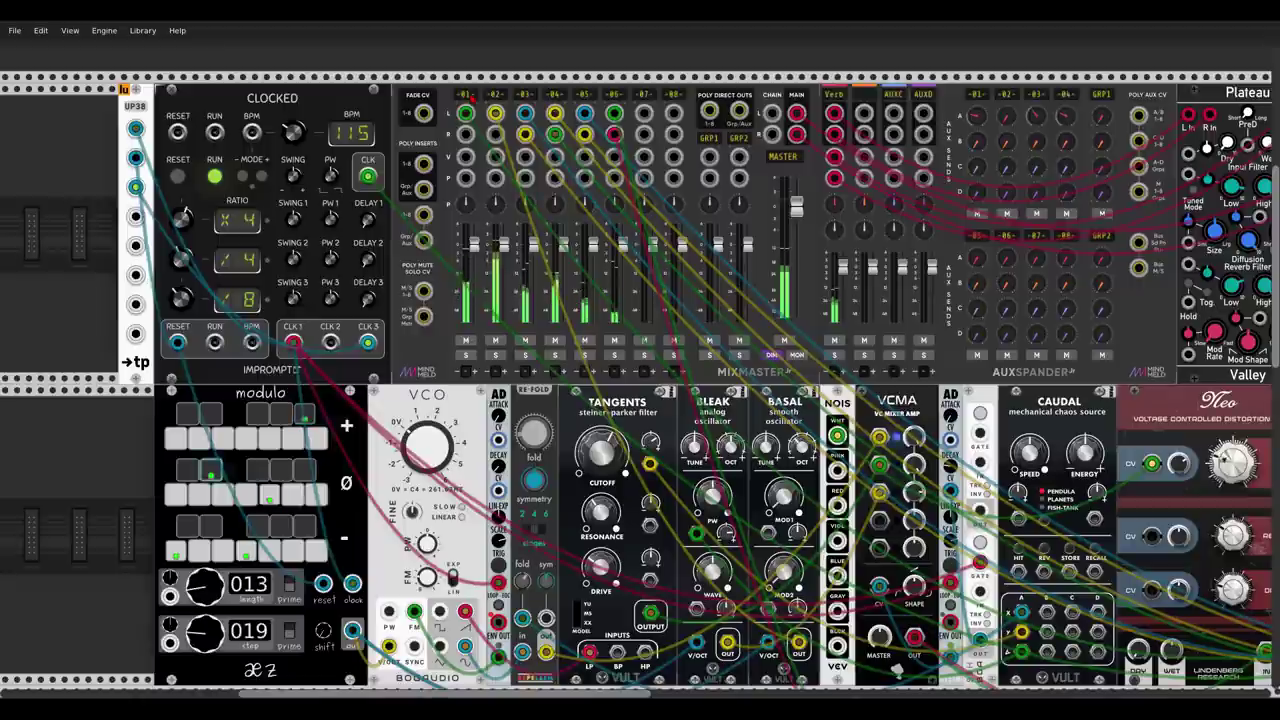
pyautogui.rightClick(468, 95)
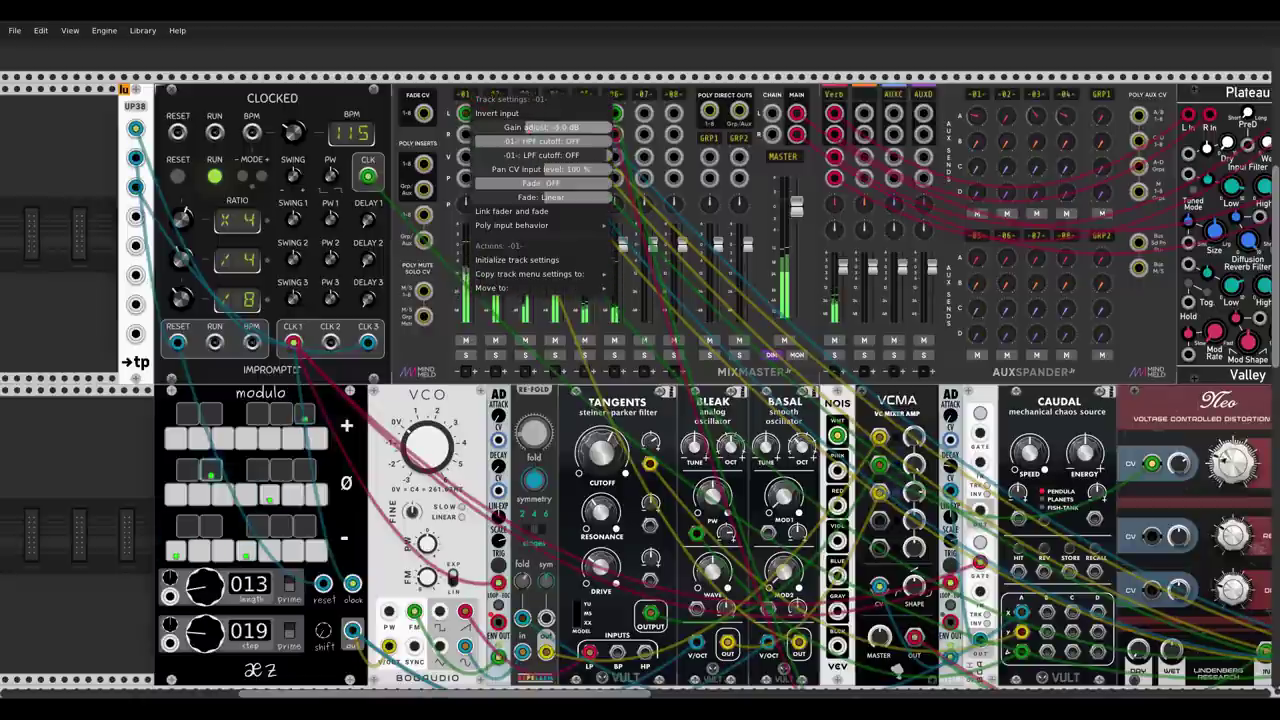
pyautogui.click(529, 106)
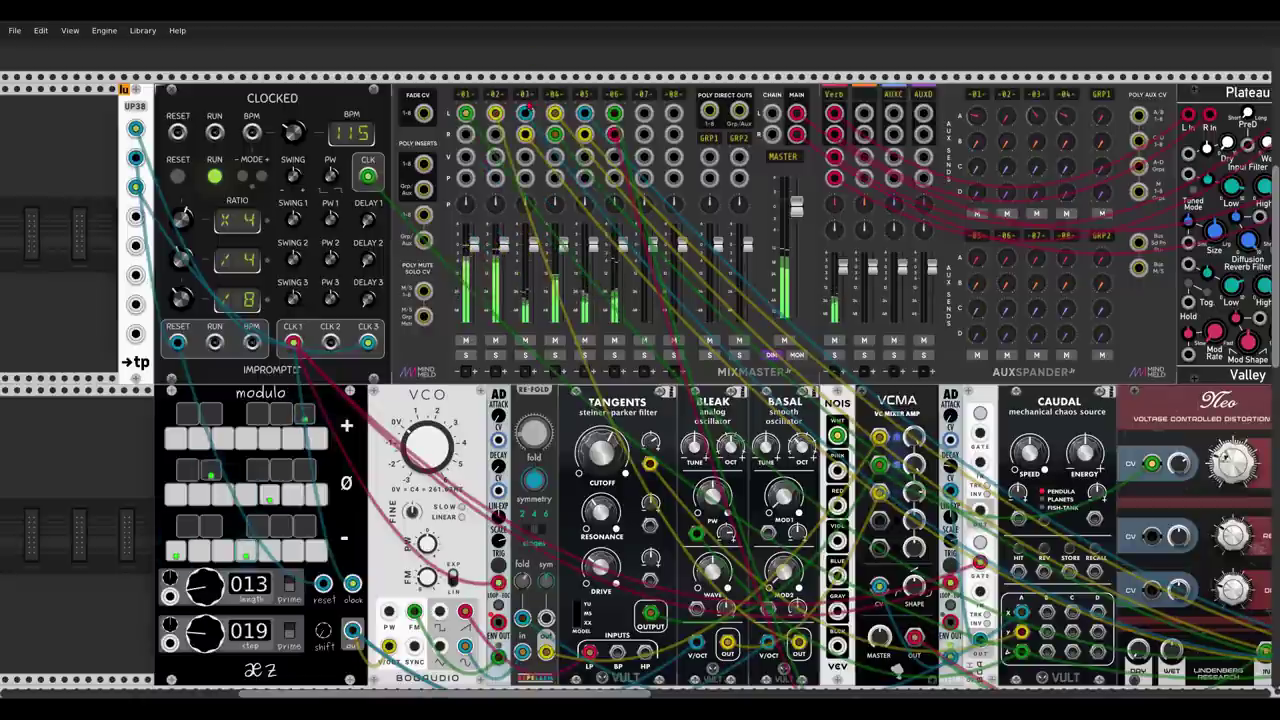
pyautogui.rightClick(524, 95)
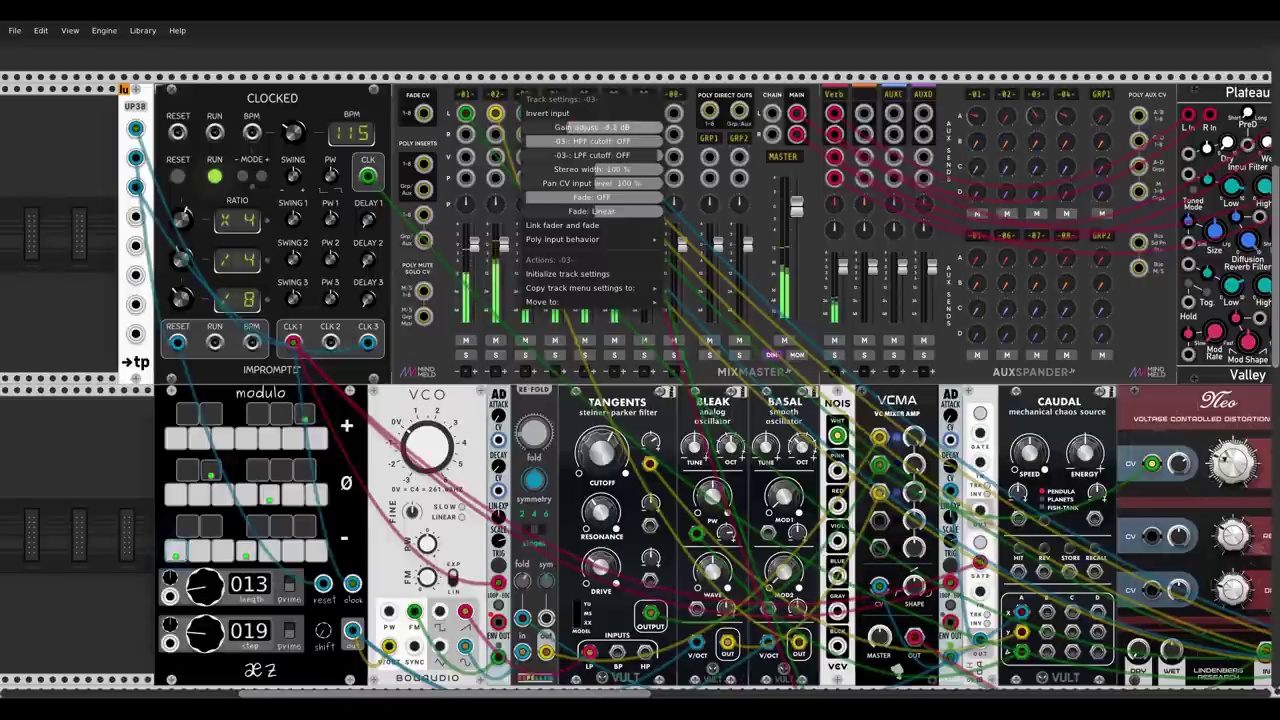
pyautogui.moveTo(568, 127); pyautogui.dragTo(652, 127)
pyautogui.click(700, 190)
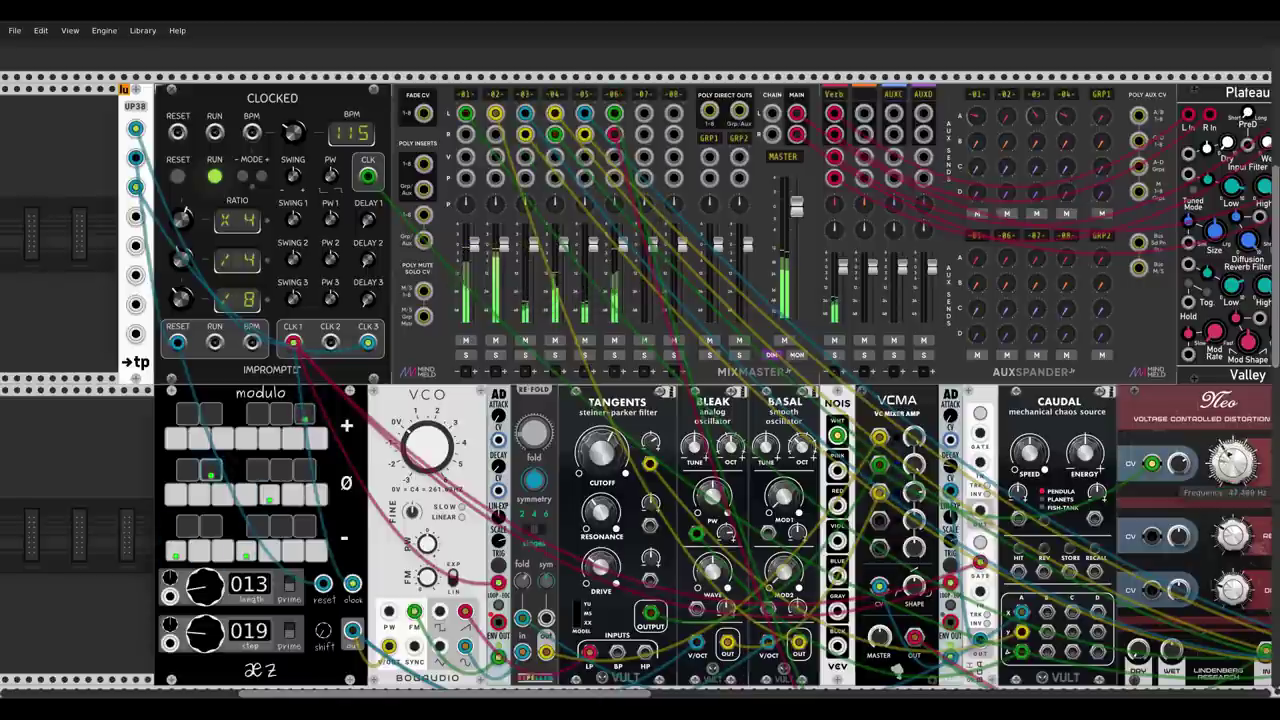
pyautogui.moveTo(1233, 463); pyautogui.dragTo(1233, 230)
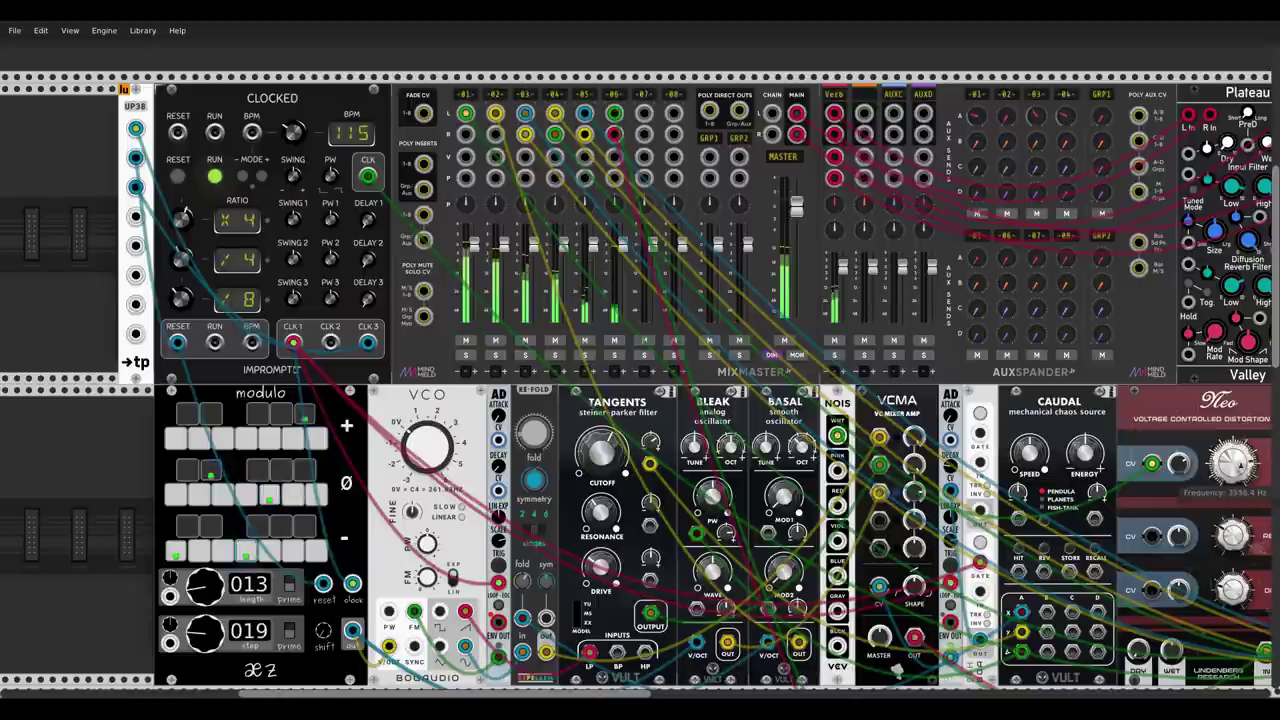
# Search the module library for "voco" and place the Surge VOC vocoder beside the drum row's 4MIX.
pyautogui.scroll(-5, 1200, 440)
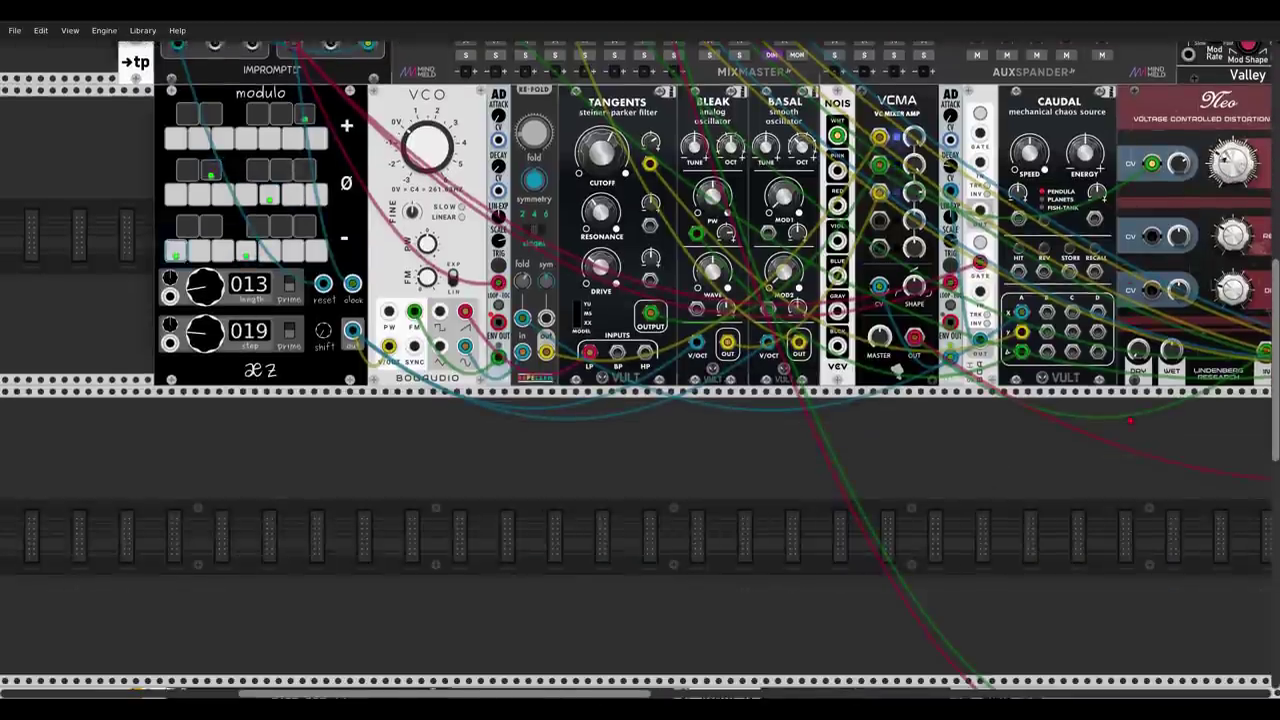
pyautogui.scroll(-4, 1130, 420)
pyautogui.scroll(-2, 1117, 411)
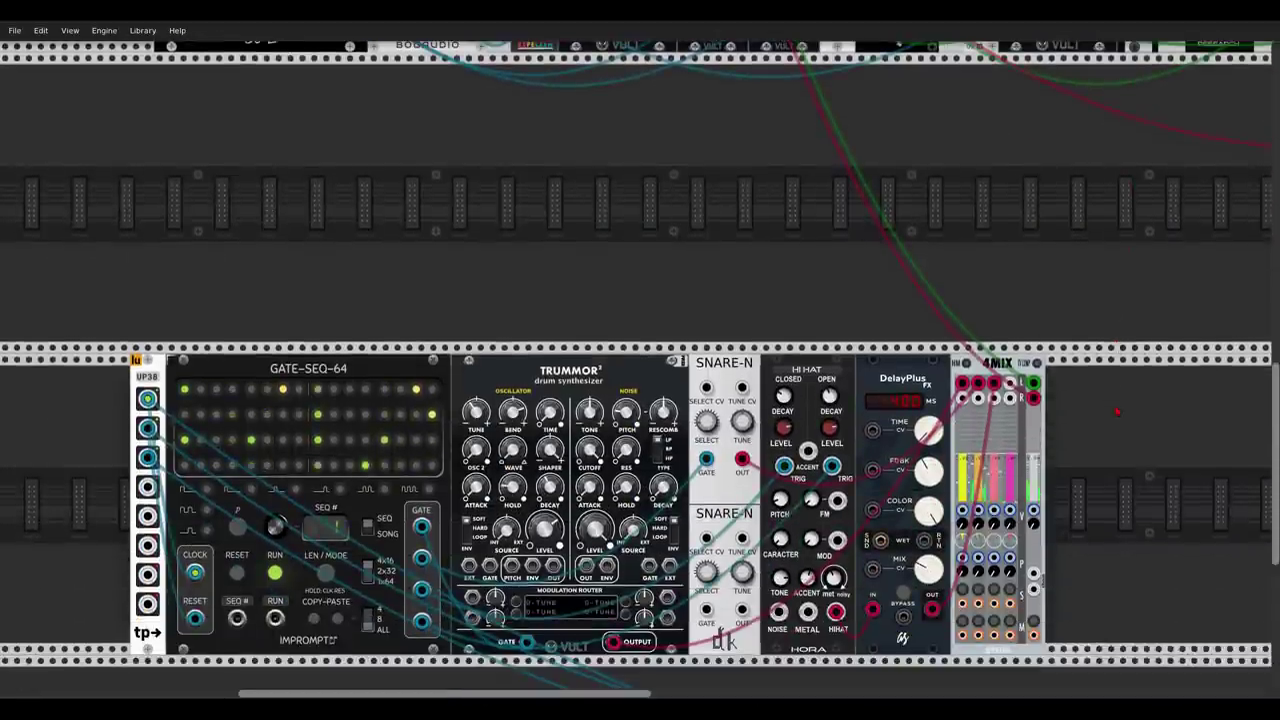
pyautogui.scroll(-1, 1117, 411)
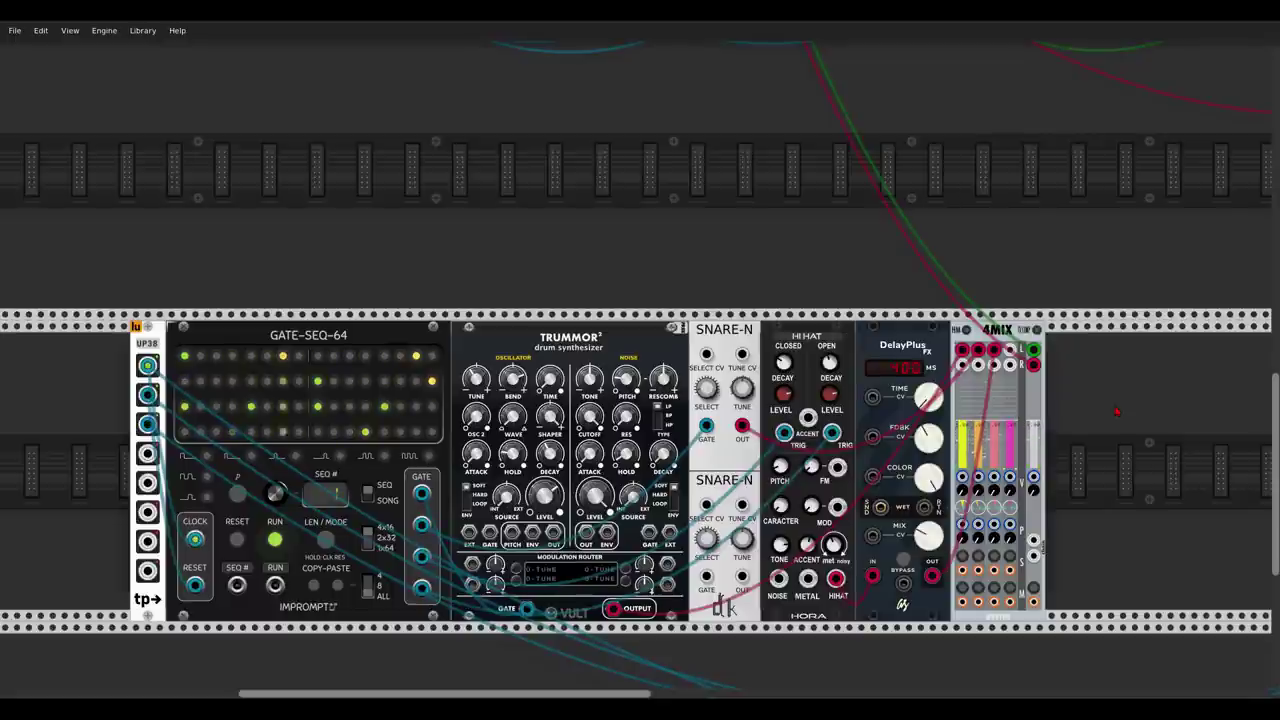
pyautogui.rightClick(1117, 411)
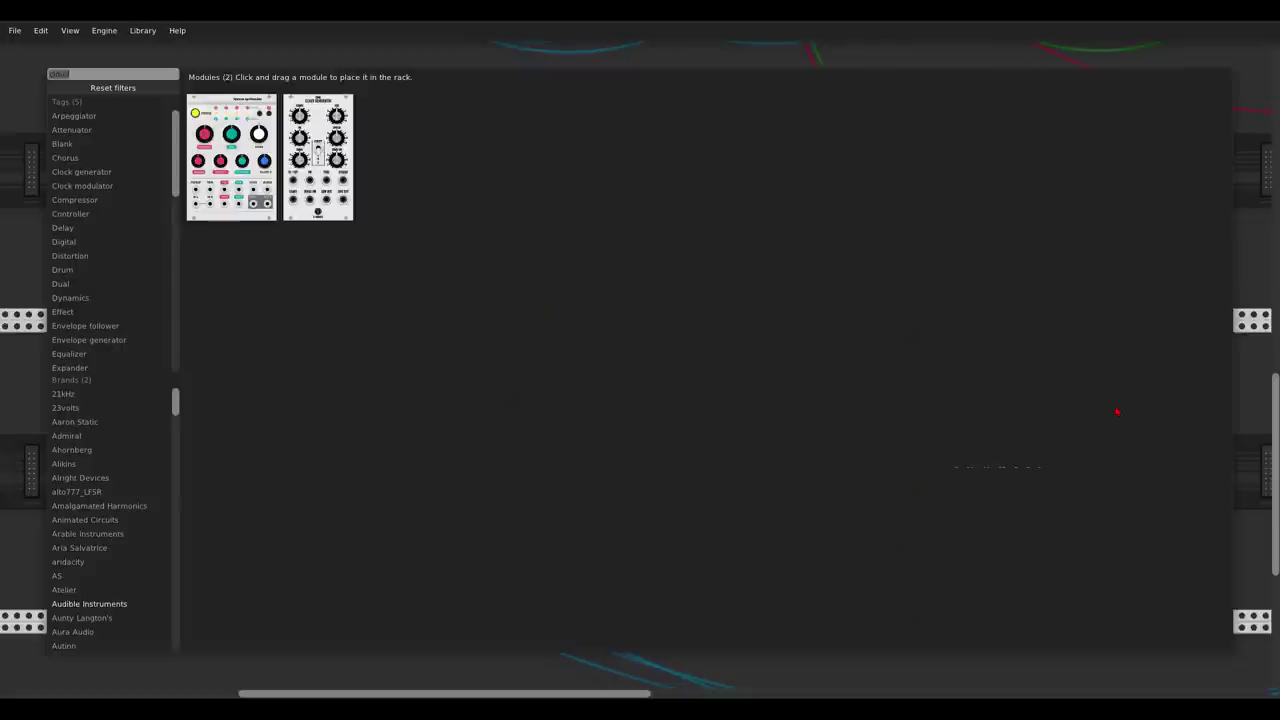
pyautogui.write('voco')
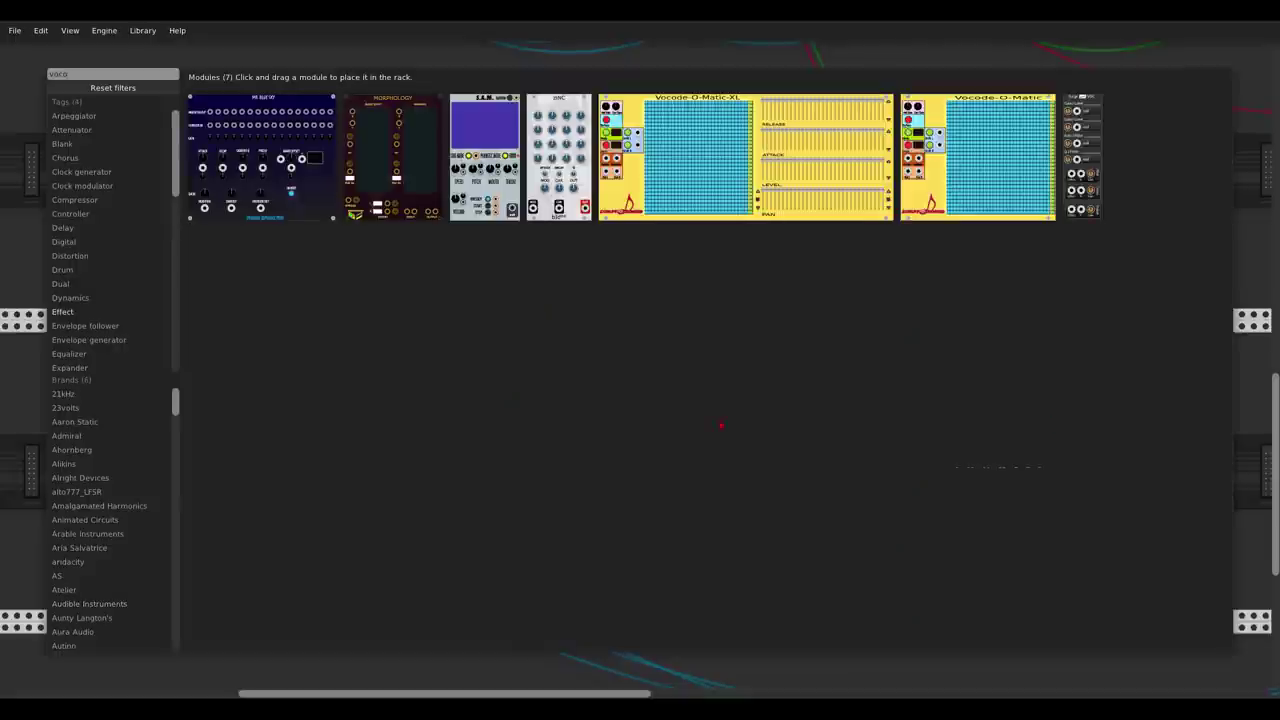
pyautogui.moveTo(1083, 150); pyautogui.dragTo(1054, 257)
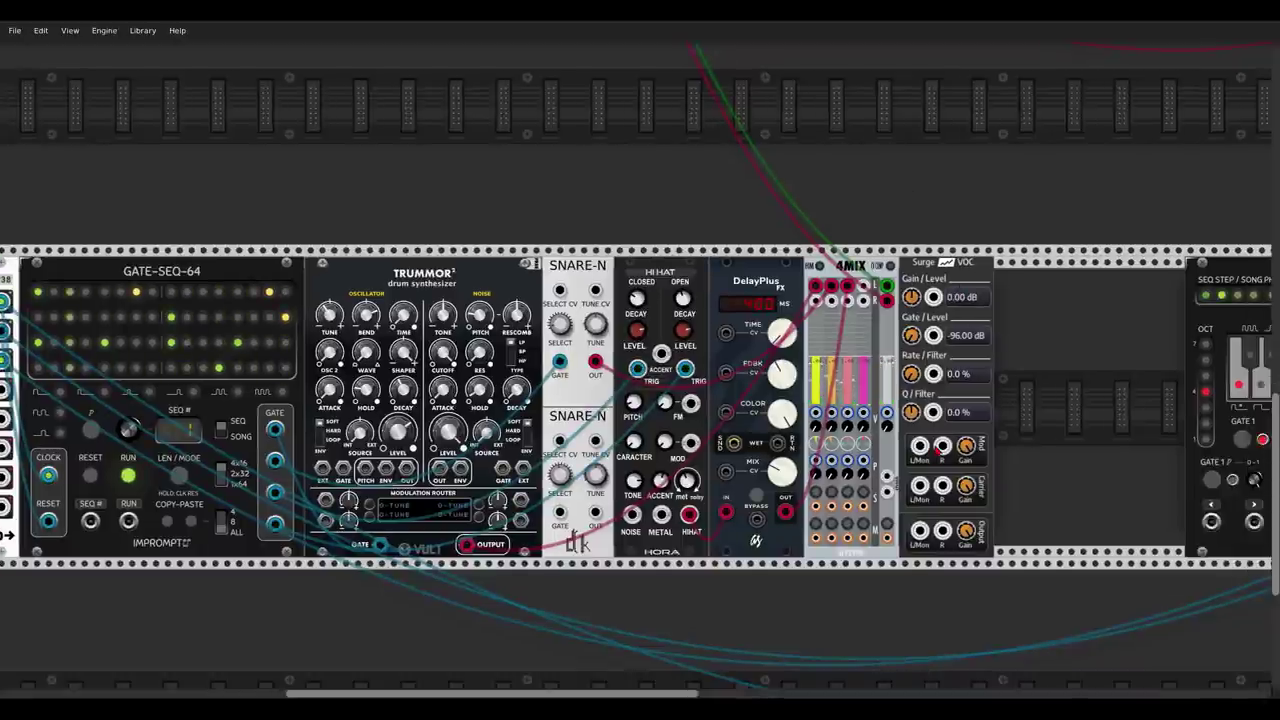
# Patch both 4MIX outputs into the vocoder's modulator inputs and the Noise module's last output into its left carrier input.
pyautogui.moveTo(920, 447); pyautogui.dragTo(887, 286)
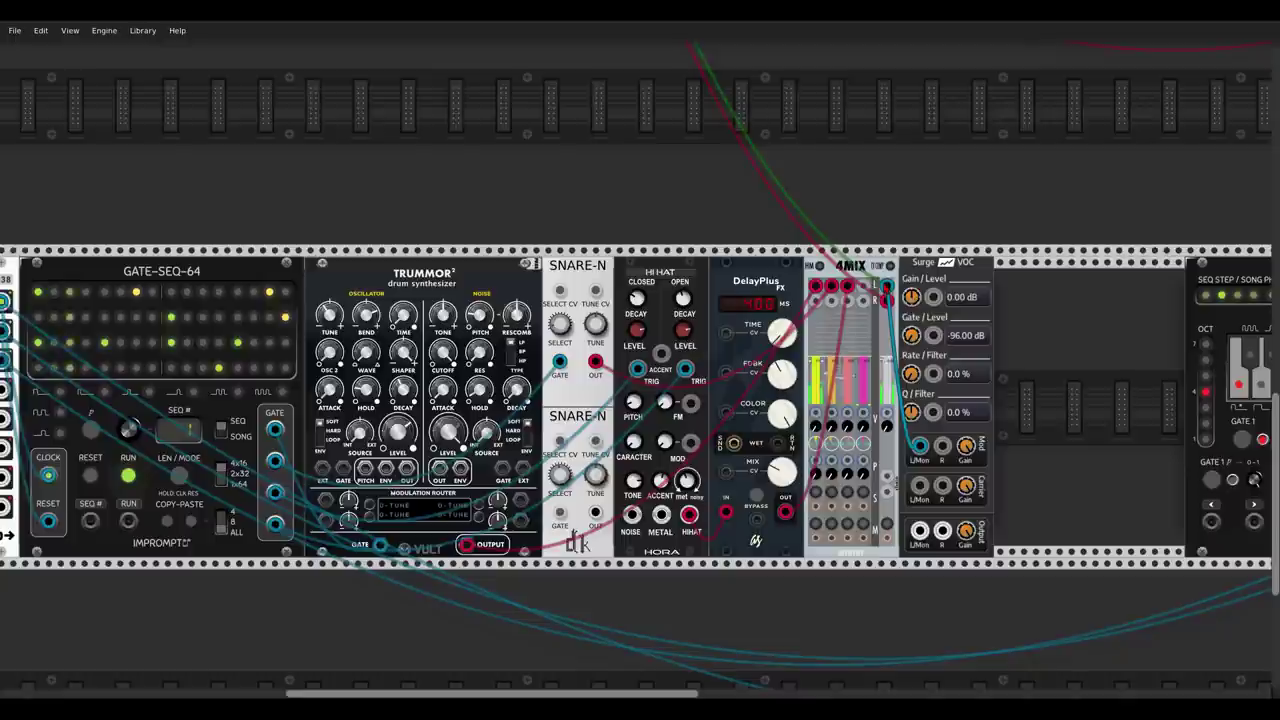
pyautogui.moveTo(943, 446); pyautogui.dragTo(887, 301)
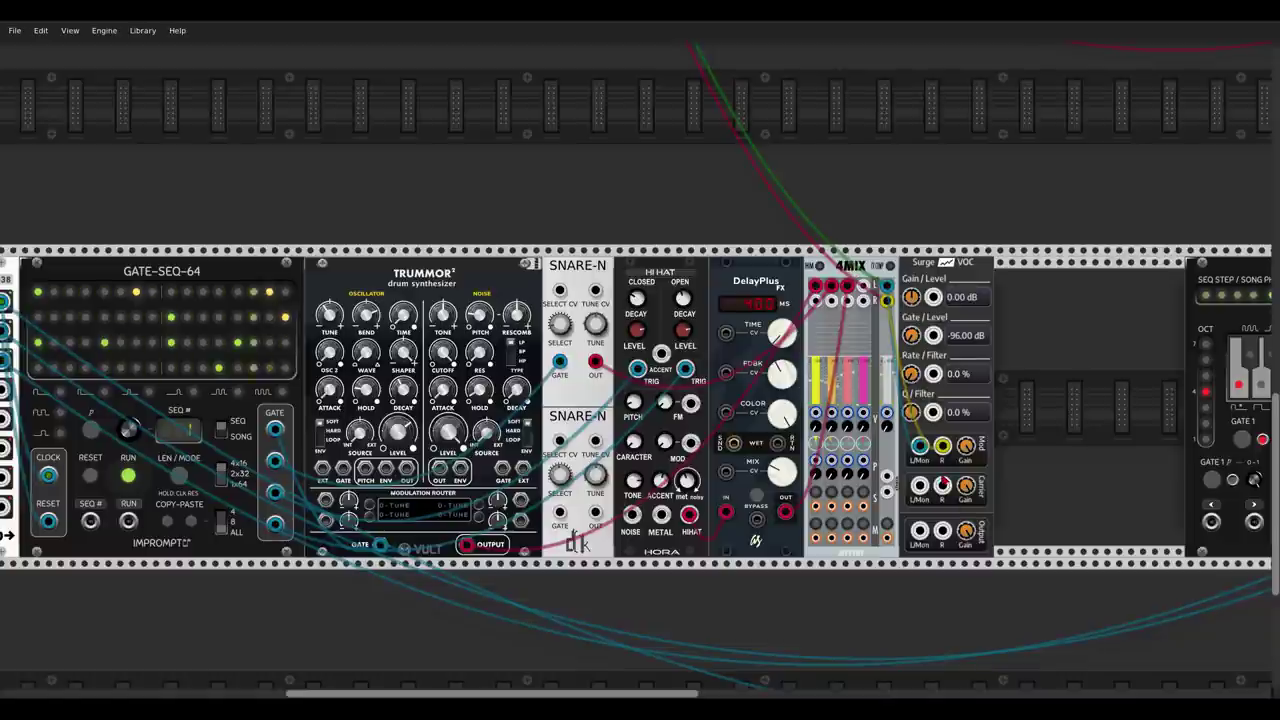
pyautogui.moveTo(920, 486); pyautogui.dragTo(691, 176)
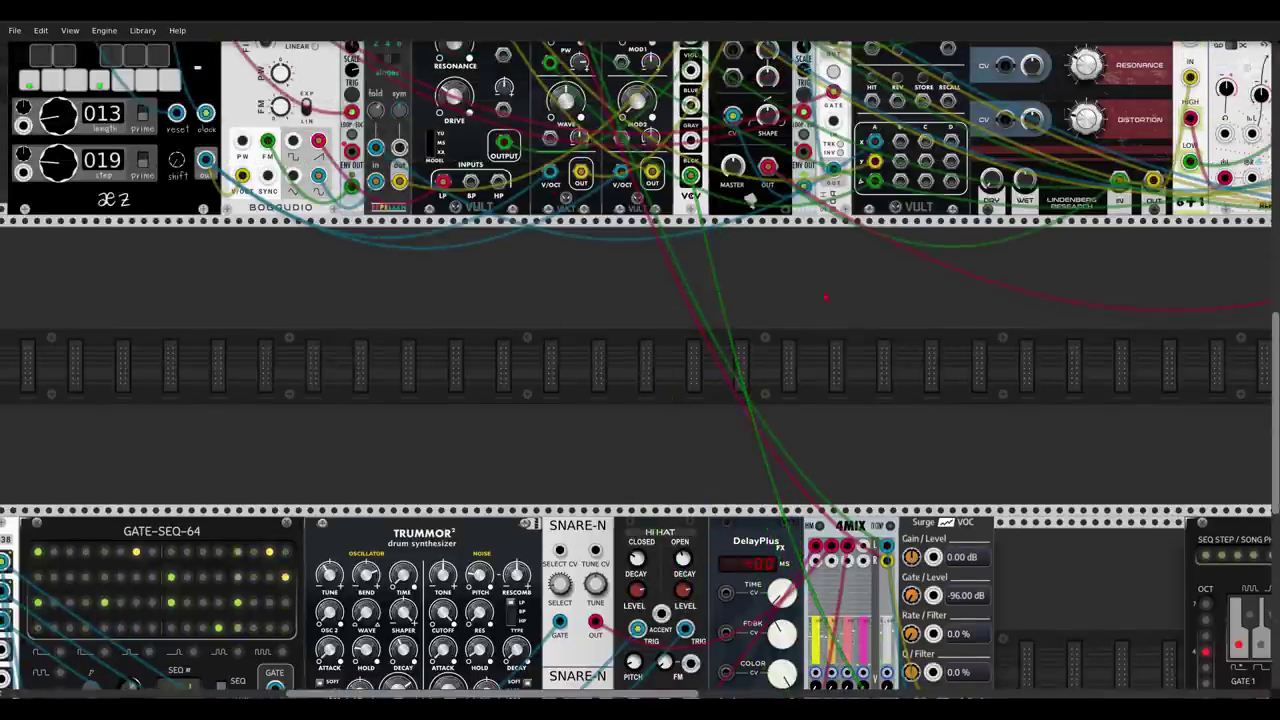
# Patch both vocoder outputs into MixMaster channel 7 and solo channels 6 and 7.
pyautogui.scroll(-3, 780, 260)
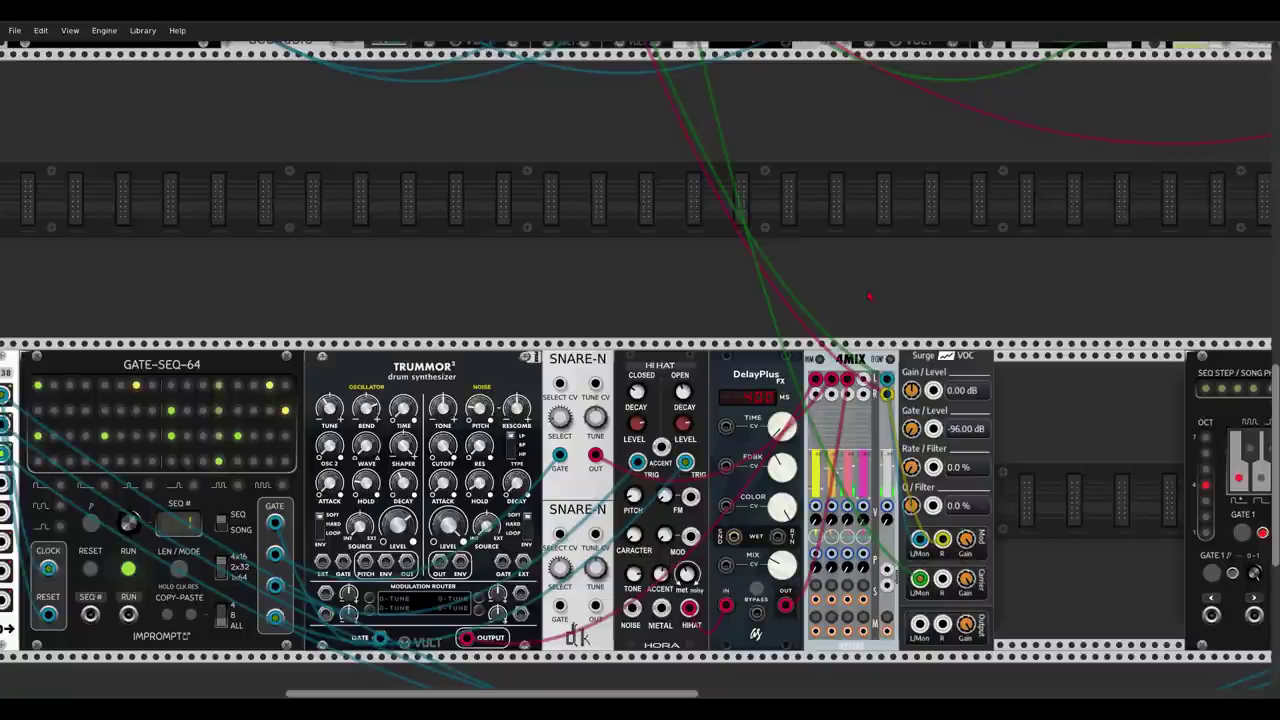
pyautogui.scroll(10, 640, 400)
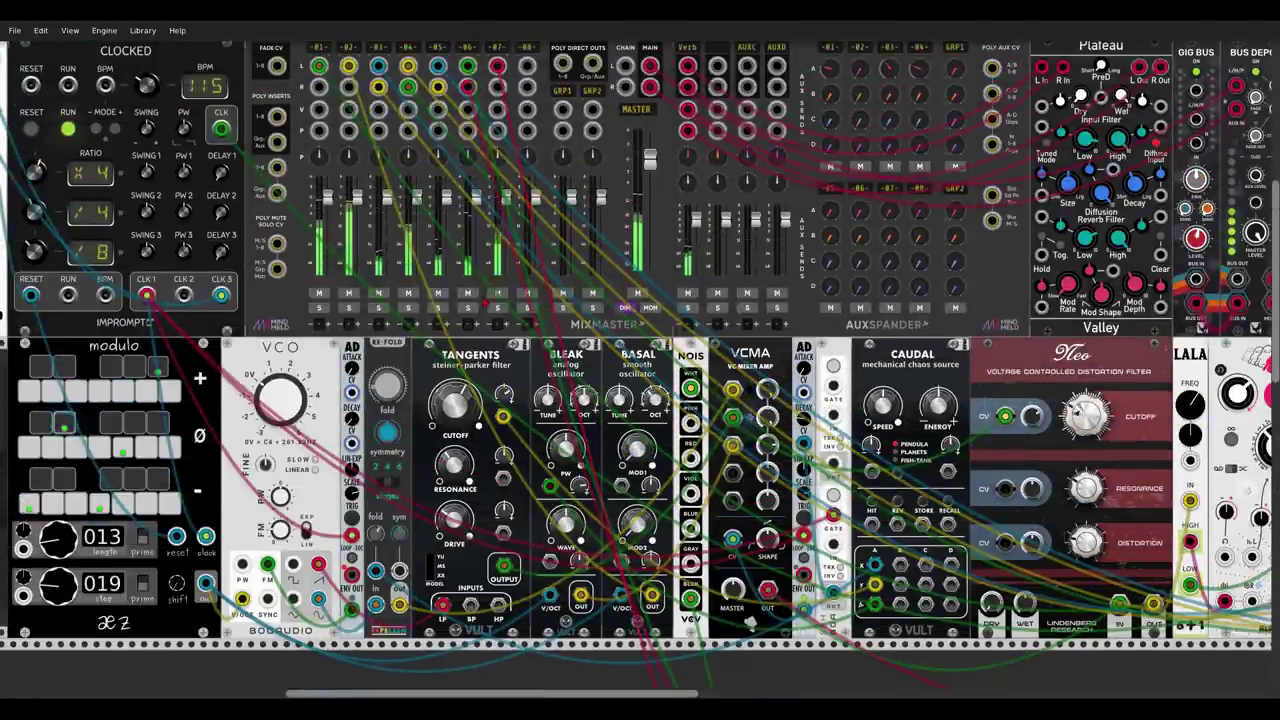
pyautogui.click(467, 308)
pyautogui.scroll(-7, 497, 310)
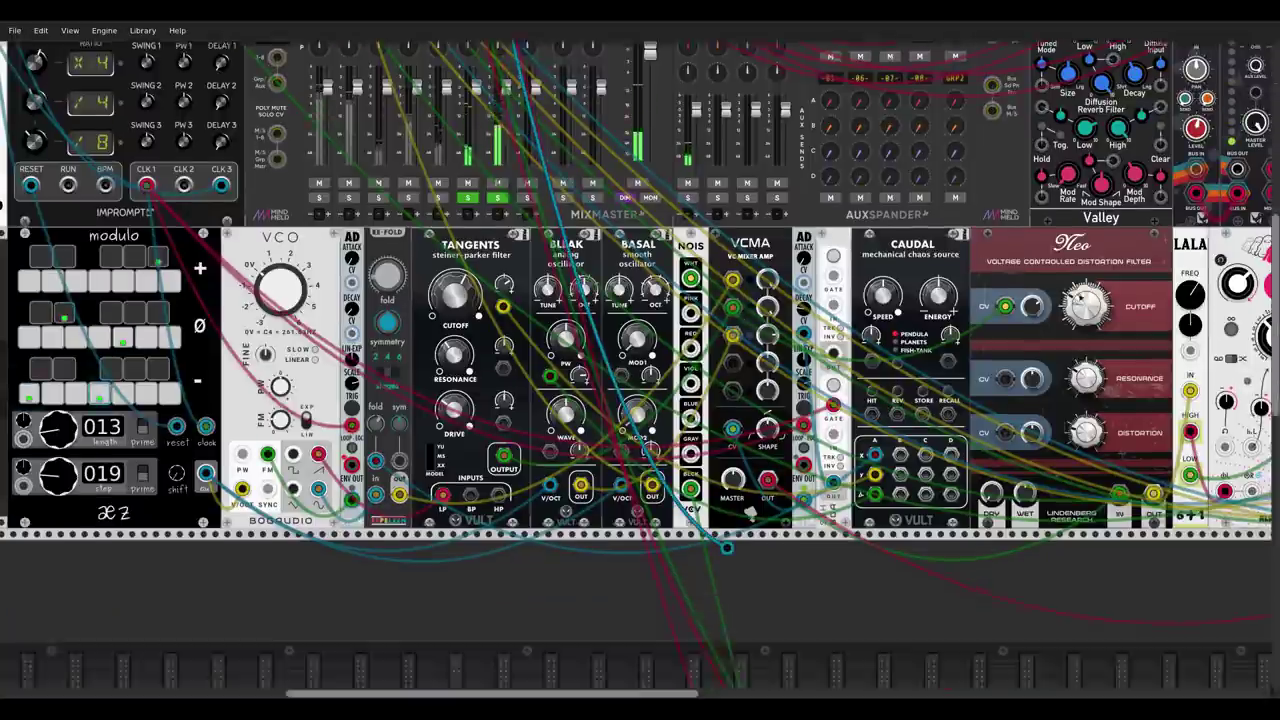
pyautogui.scroll(-4, 727, 247)
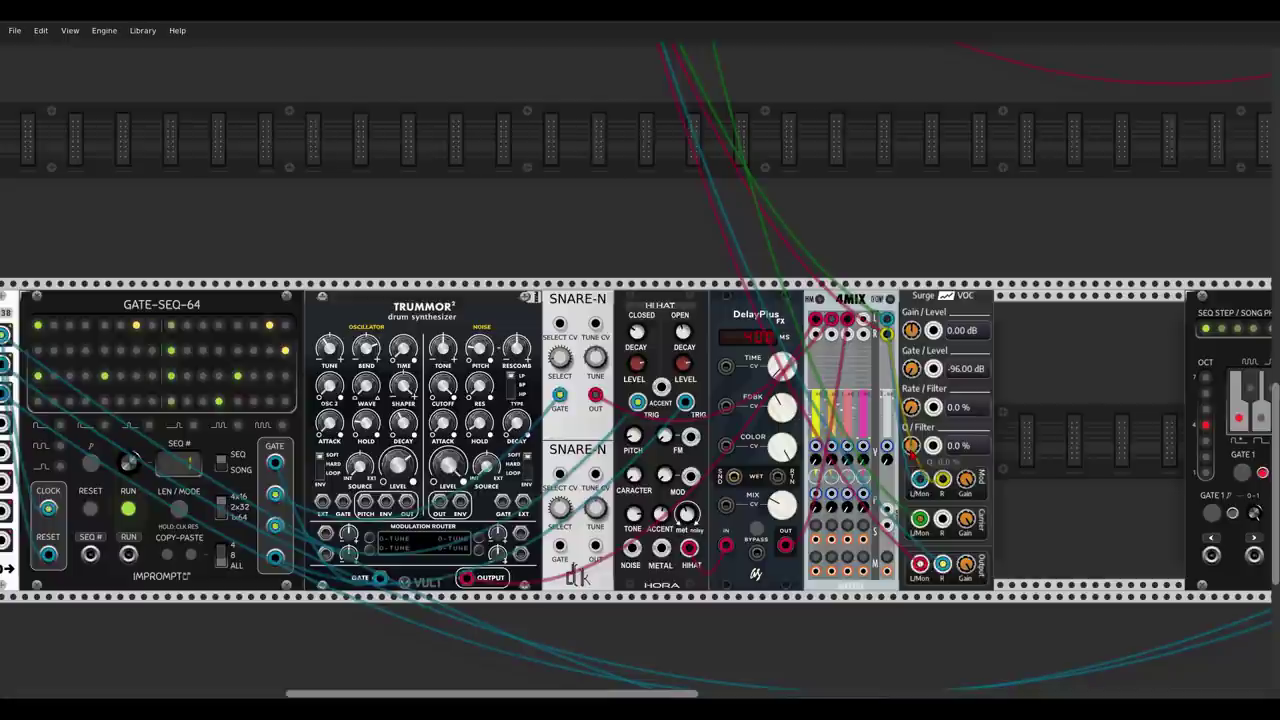
# Set the vocoder's filter rate to 22.6 % and its filter Q to 63.3 %.
pyautogui.moveTo(912, 447); pyautogui.dragTo(933, 392)
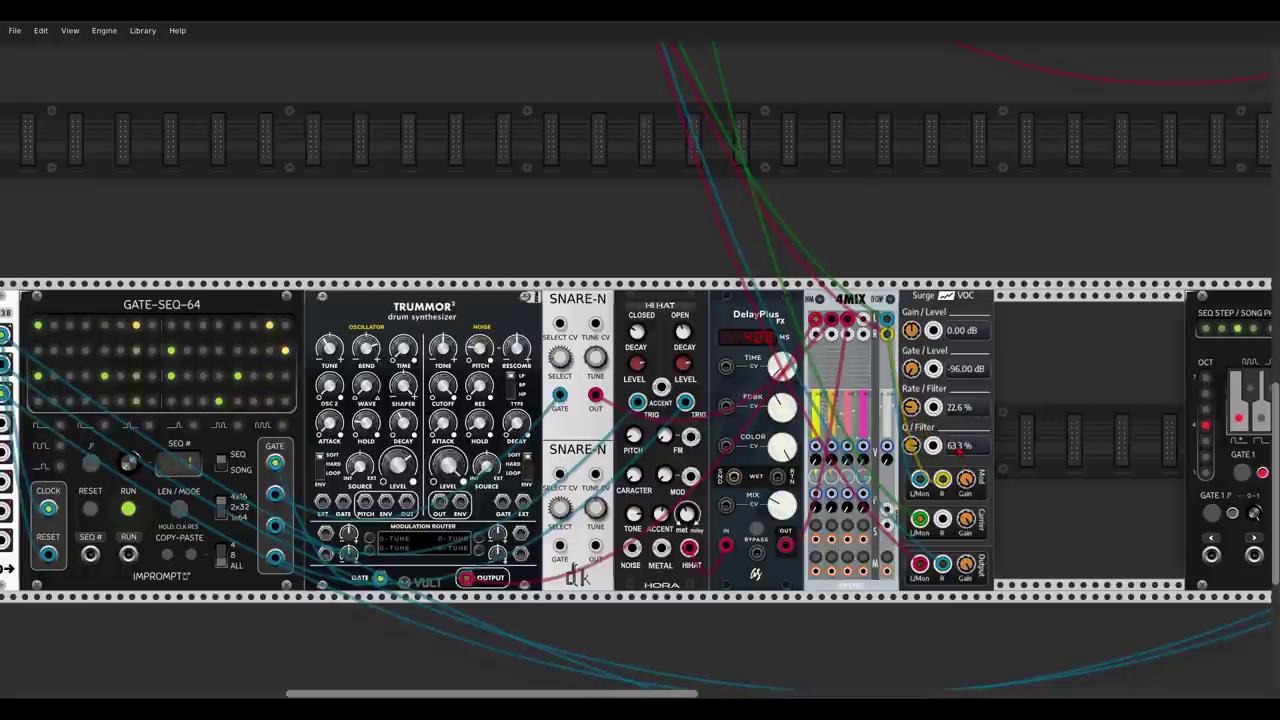
# Set MixMaster channel 7's track gain to -7.0 dB and its high-pass cutoff to 223 Hz.
pyautogui.scroll(15, 957, 445)
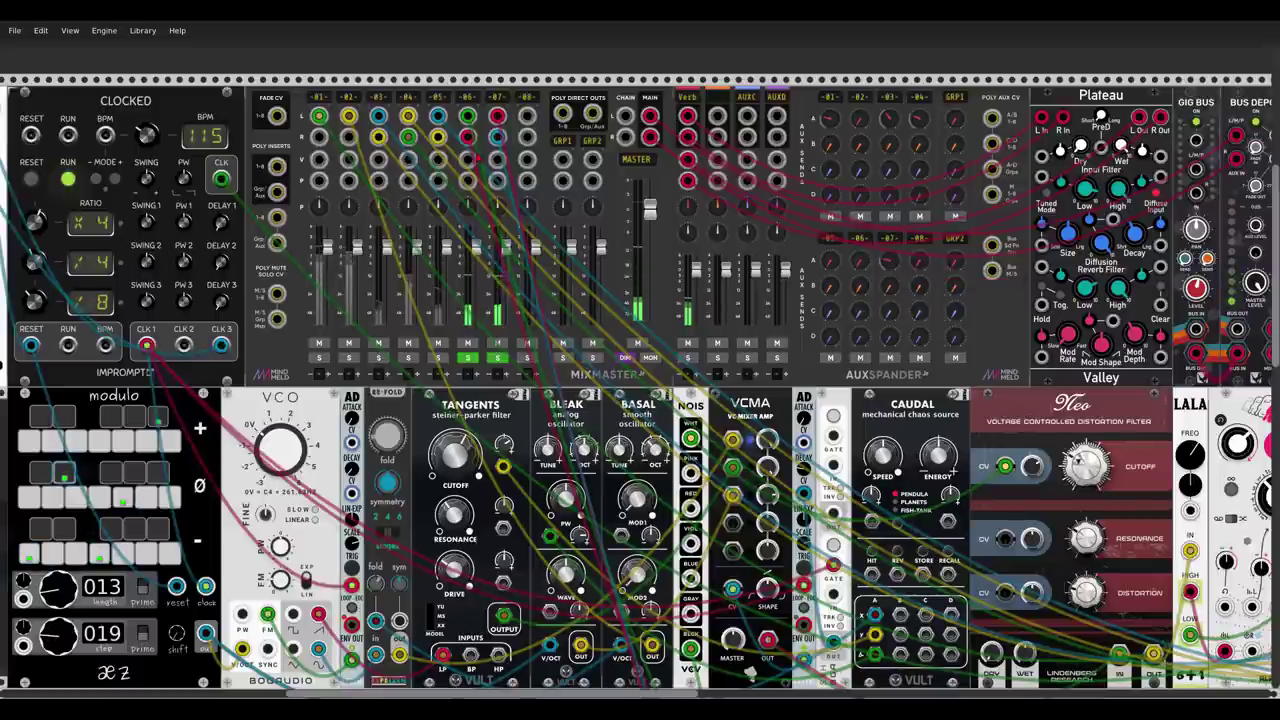
pyautogui.rightClick(498, 98)
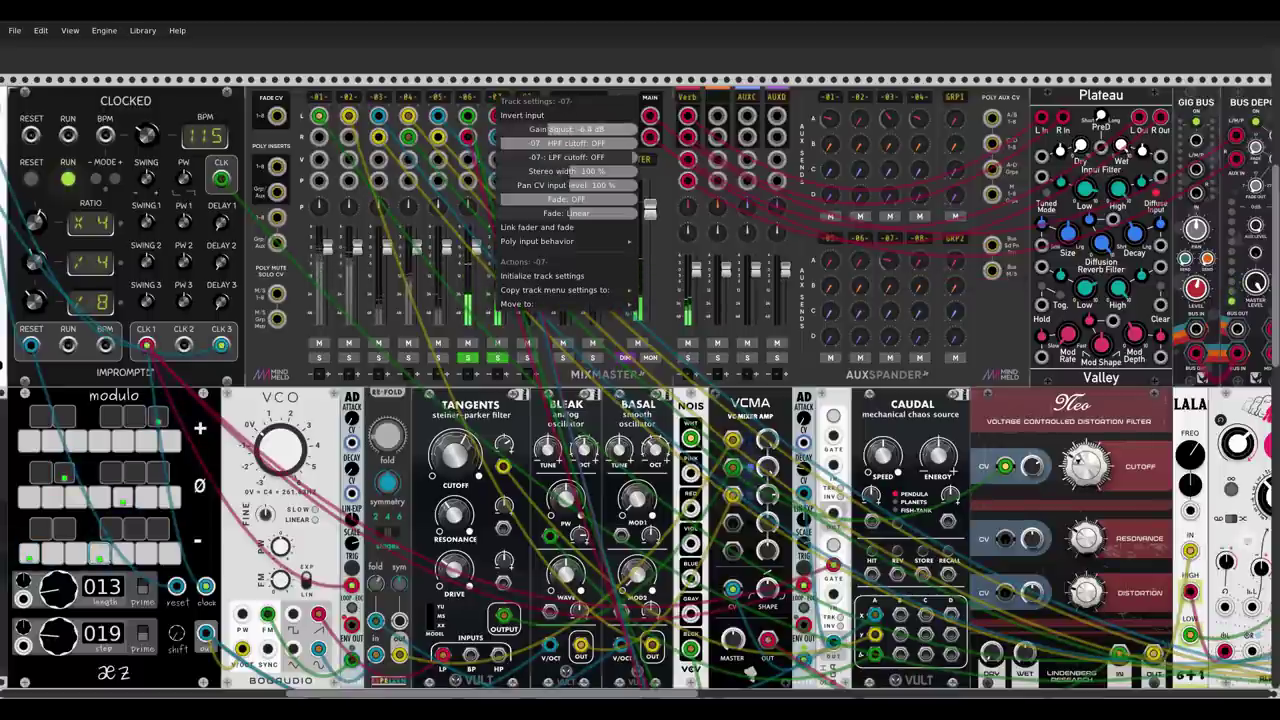
pyautogui.moveTo(574, 134); pyautogui.dragTo(575, 136)
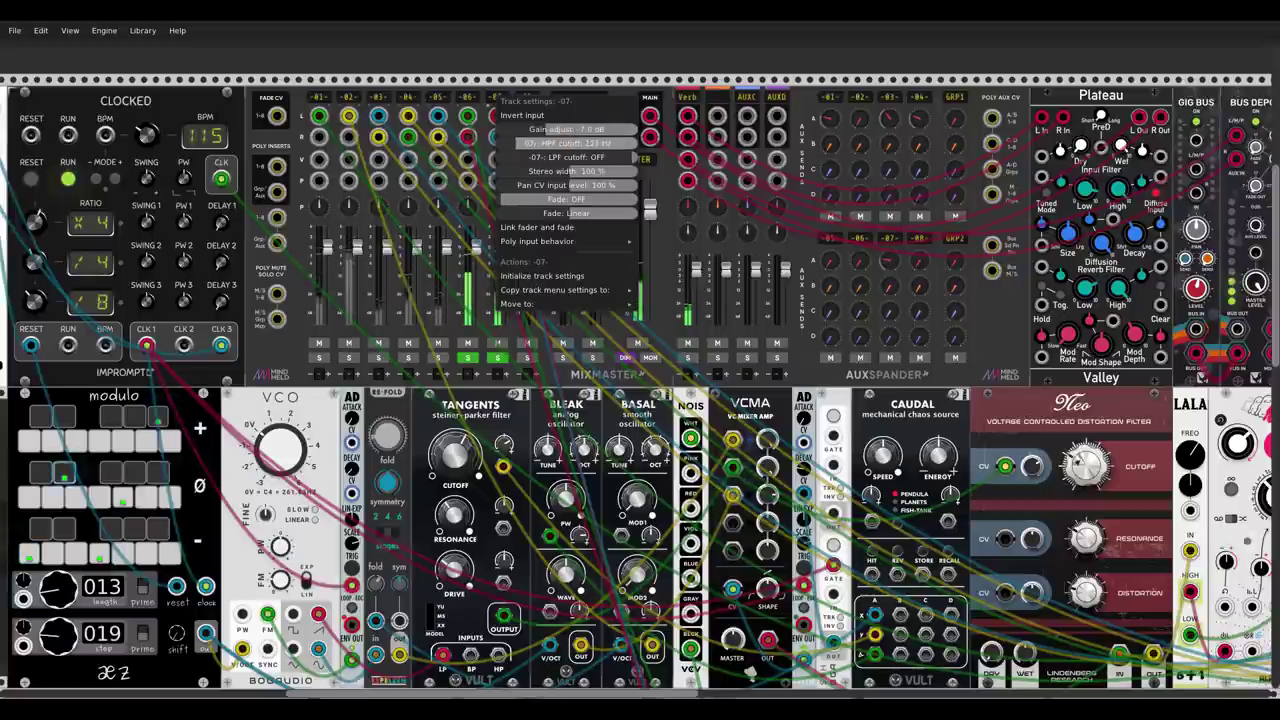
pyautogui.click(482, 76)
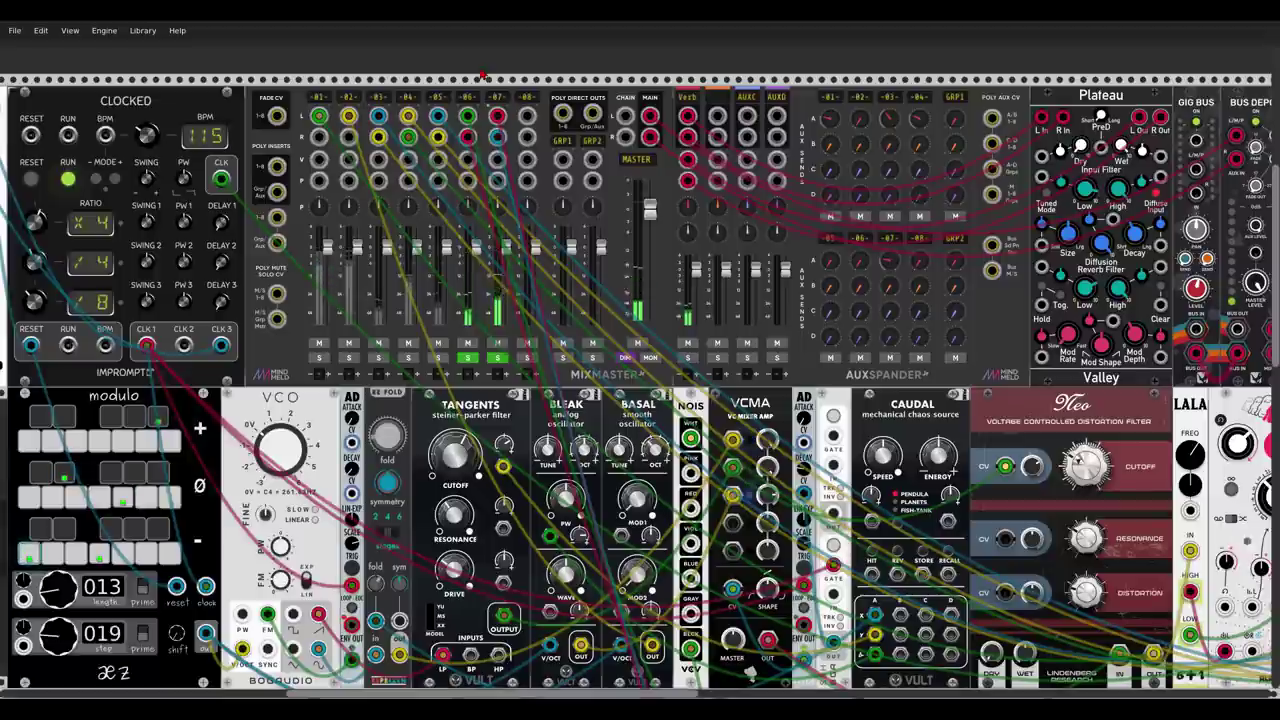
# Turn off solo on MixMaster channel 7 and adjust channel 6's track gain.
pyautogui.click(497, 357)
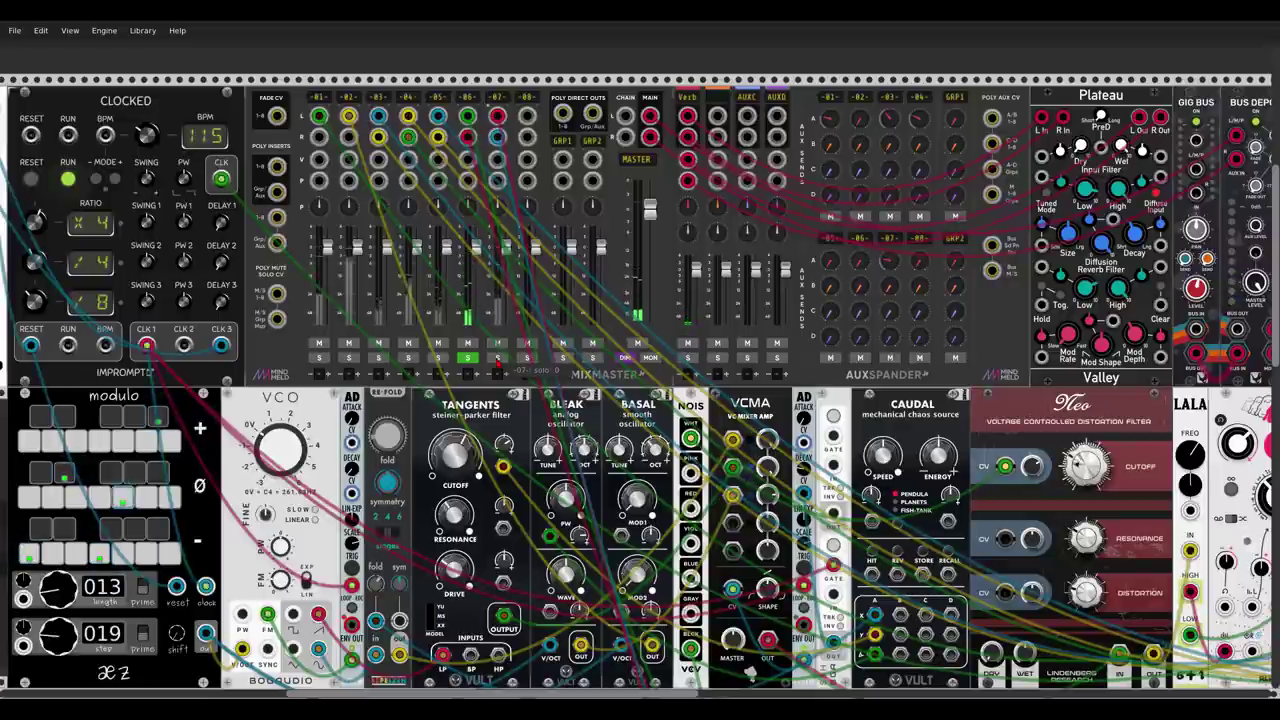
pyautogui.rightClick(468, 99)
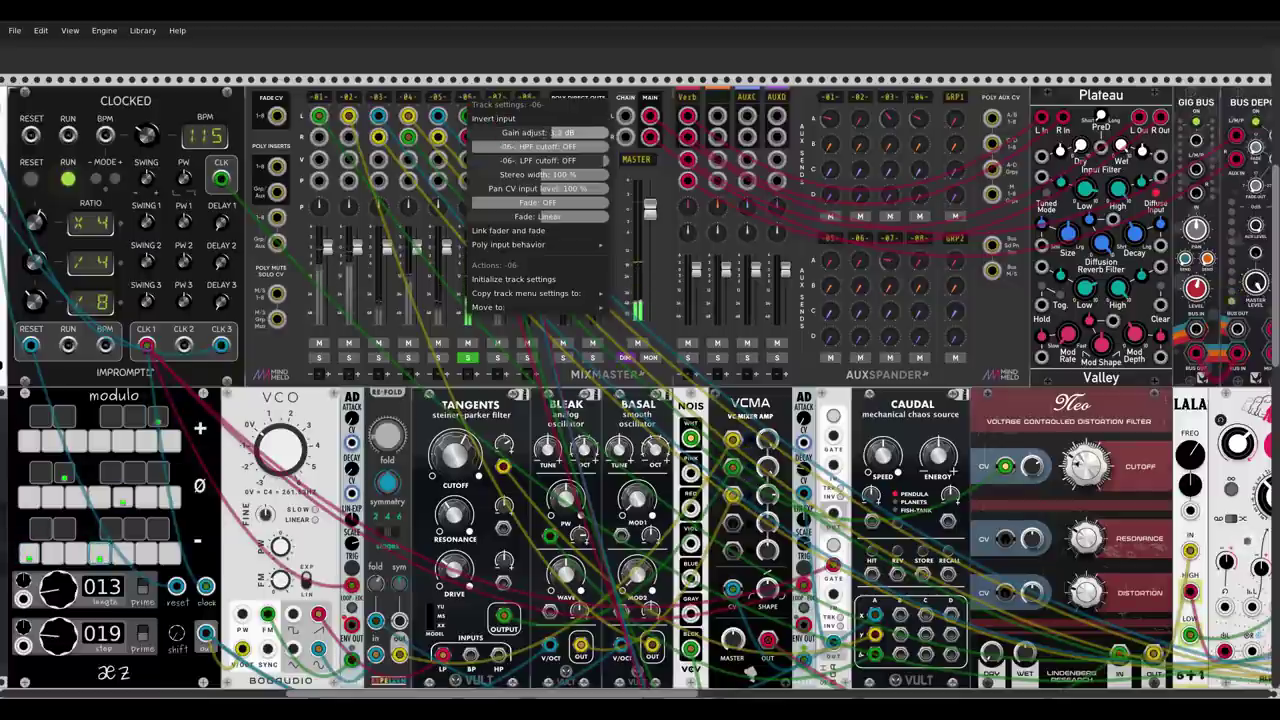
pyautogui.click(490, 355)
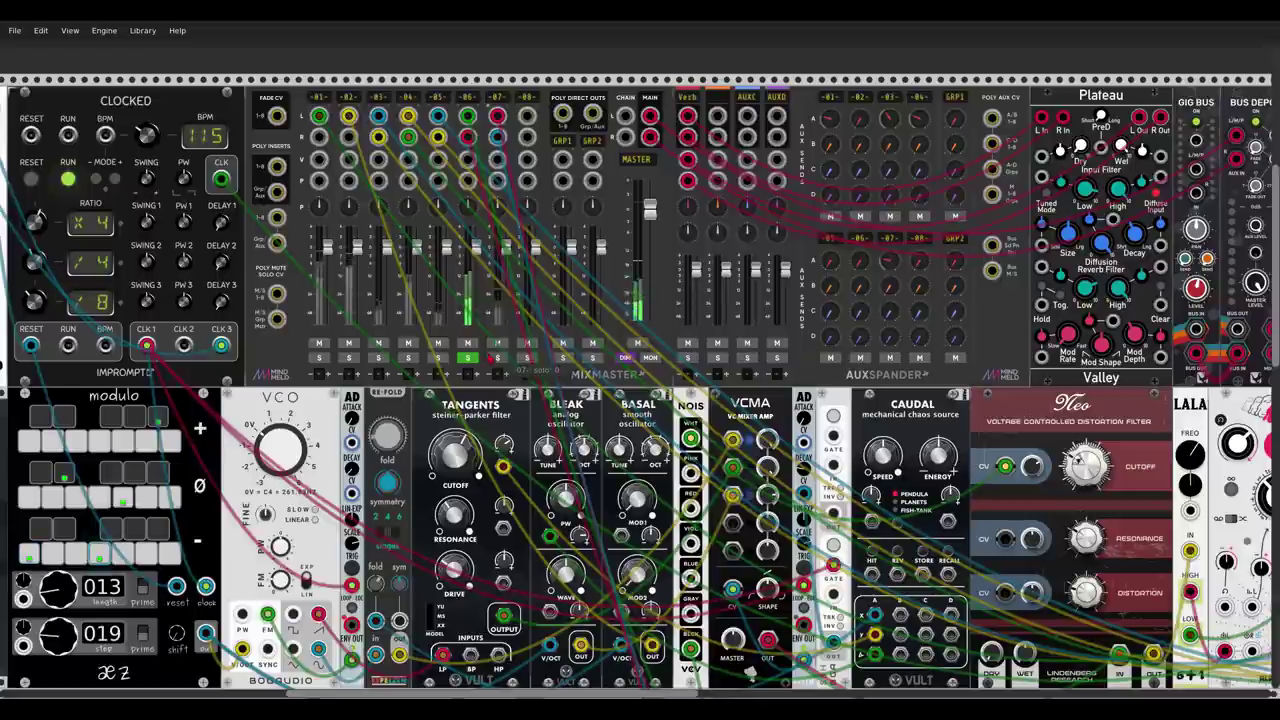
# Briefly solo MixMaster channel 7 alongside channel 6, and turn off solo on both channels.
pyautogui.click(496, 358)
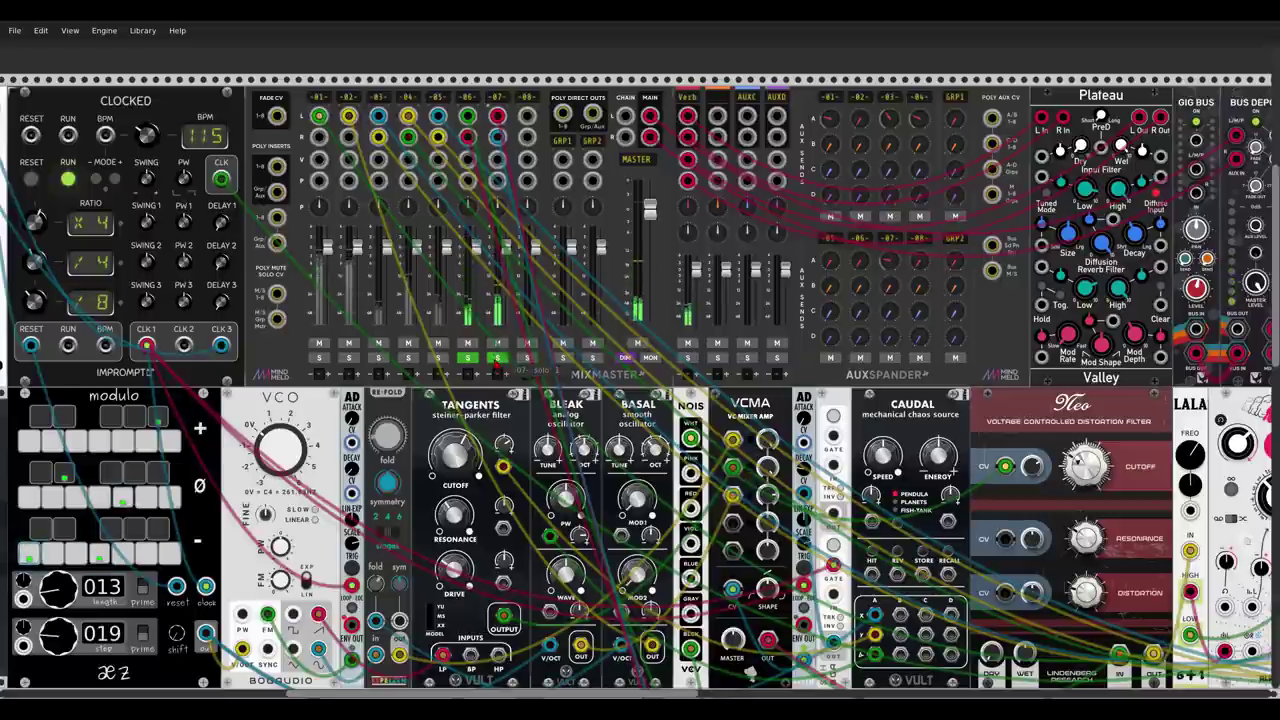
pyautogui.click(496, 358)
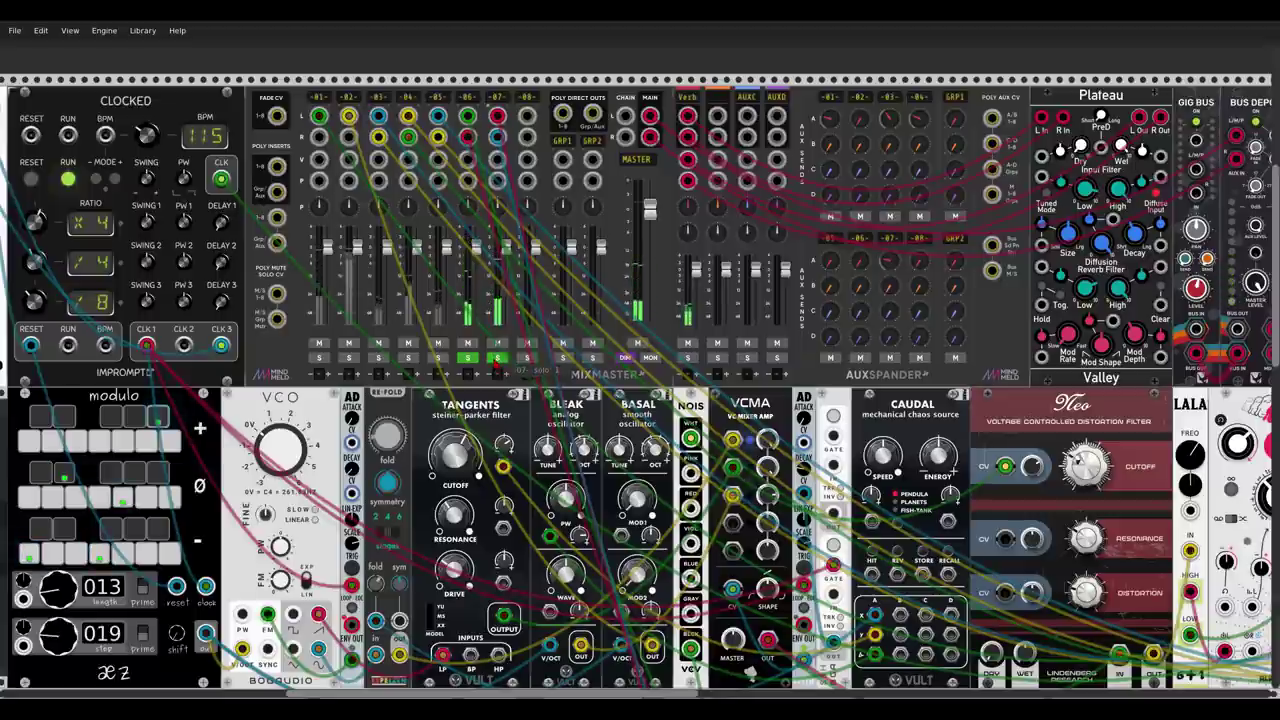
pyautogui.click(467, 358)
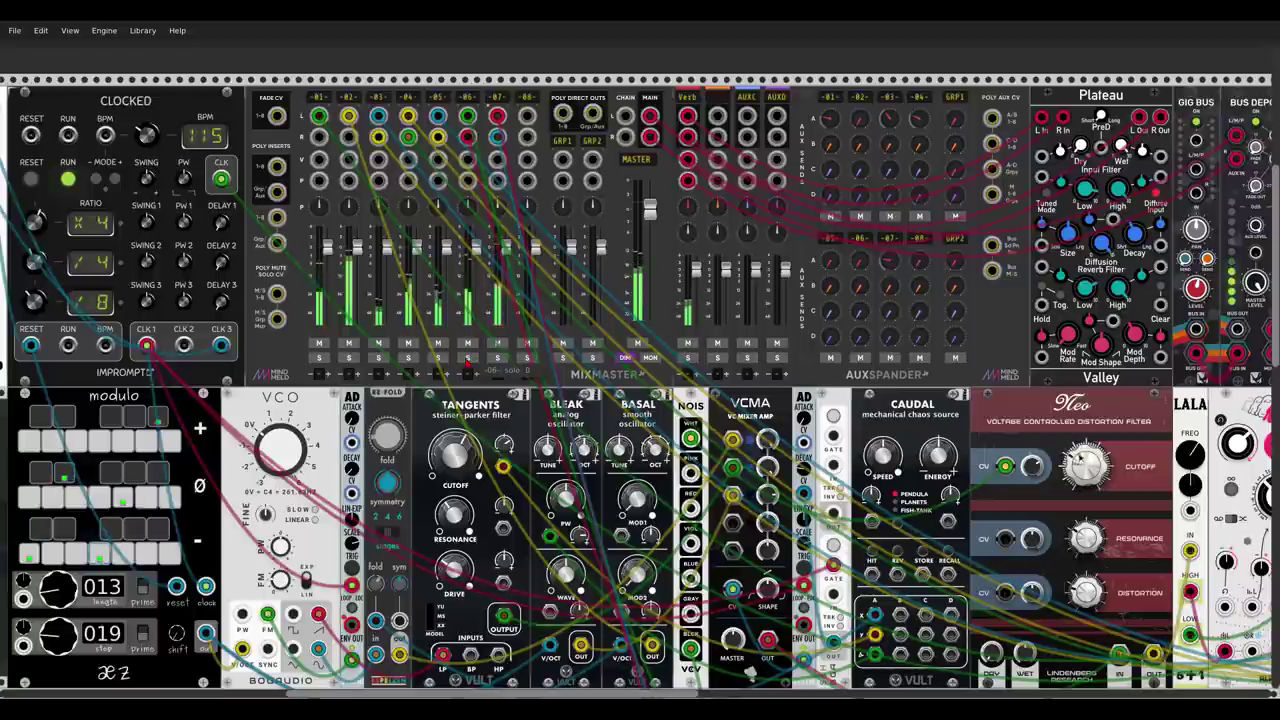
# Find the Complex Simpler module by searching "compl" and place it directly after the Surge vocoder in the drum row.
pyautogui.scroll(-10, 467, 362)
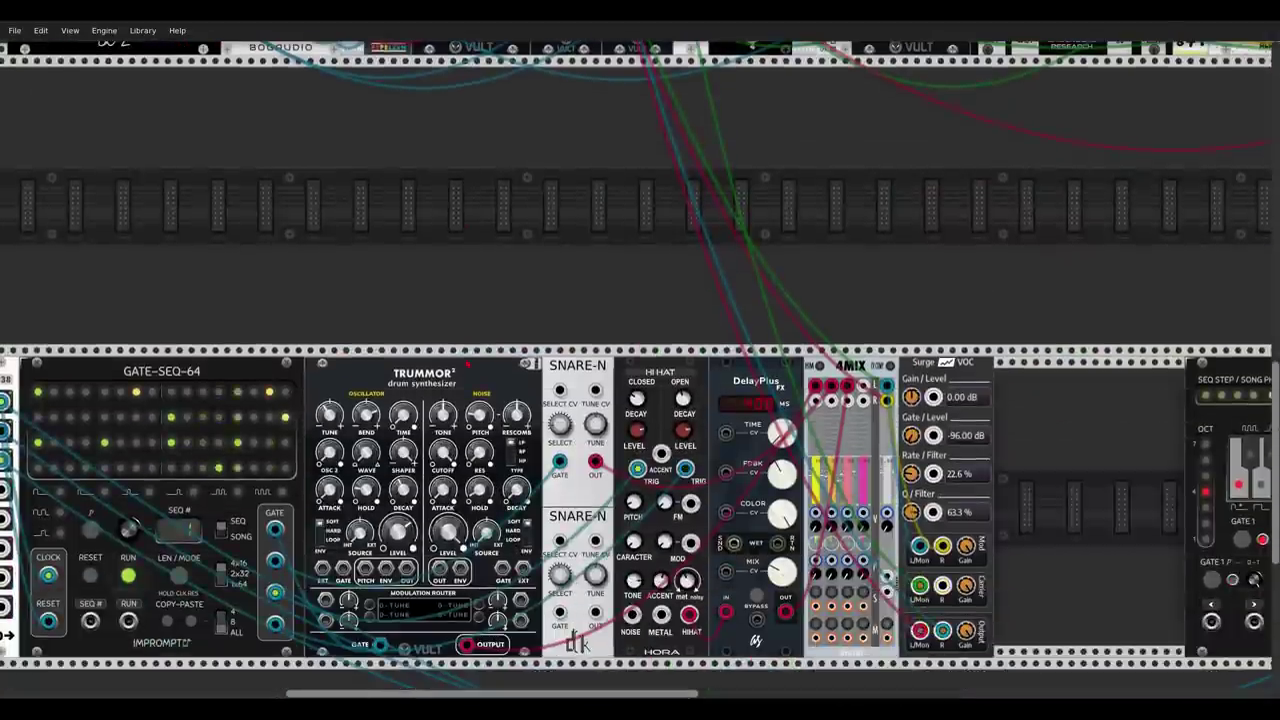
pyautogui.moveTo(471, 322); pyautogui.dragTo(537, 264)
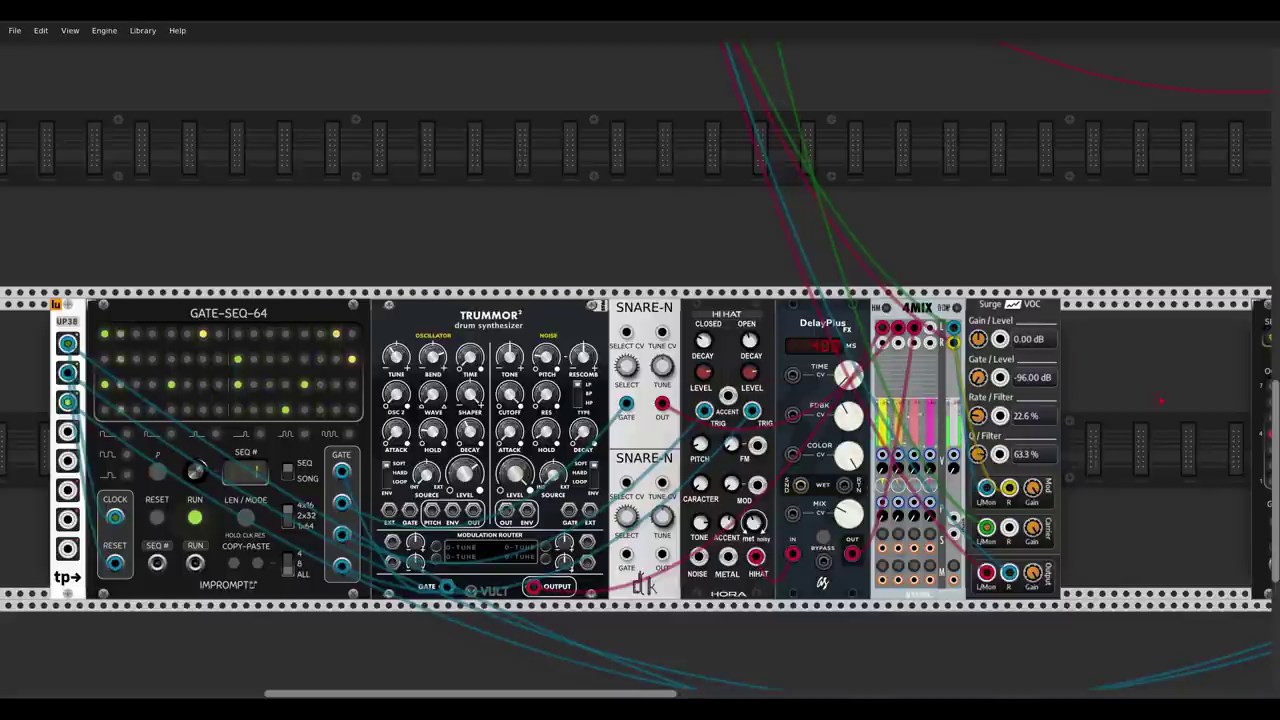
pyautogui.rightClick(1134, 392)
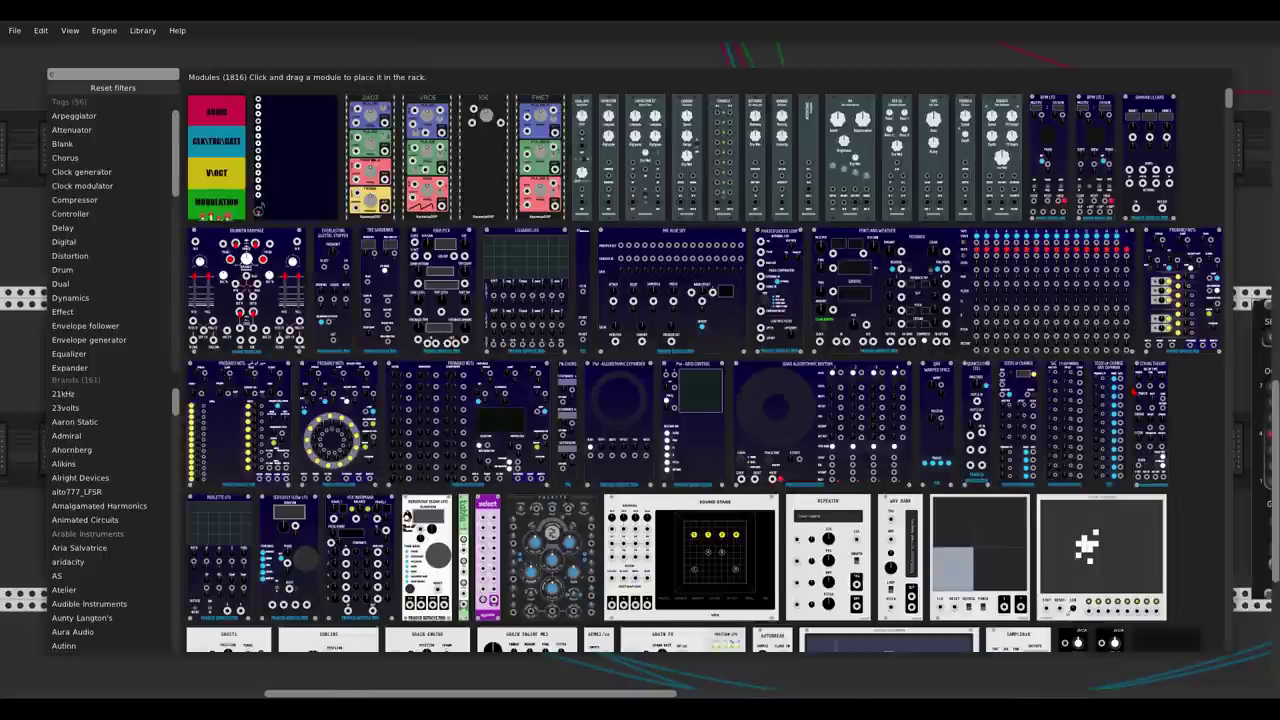
pyautogui.write('copi')
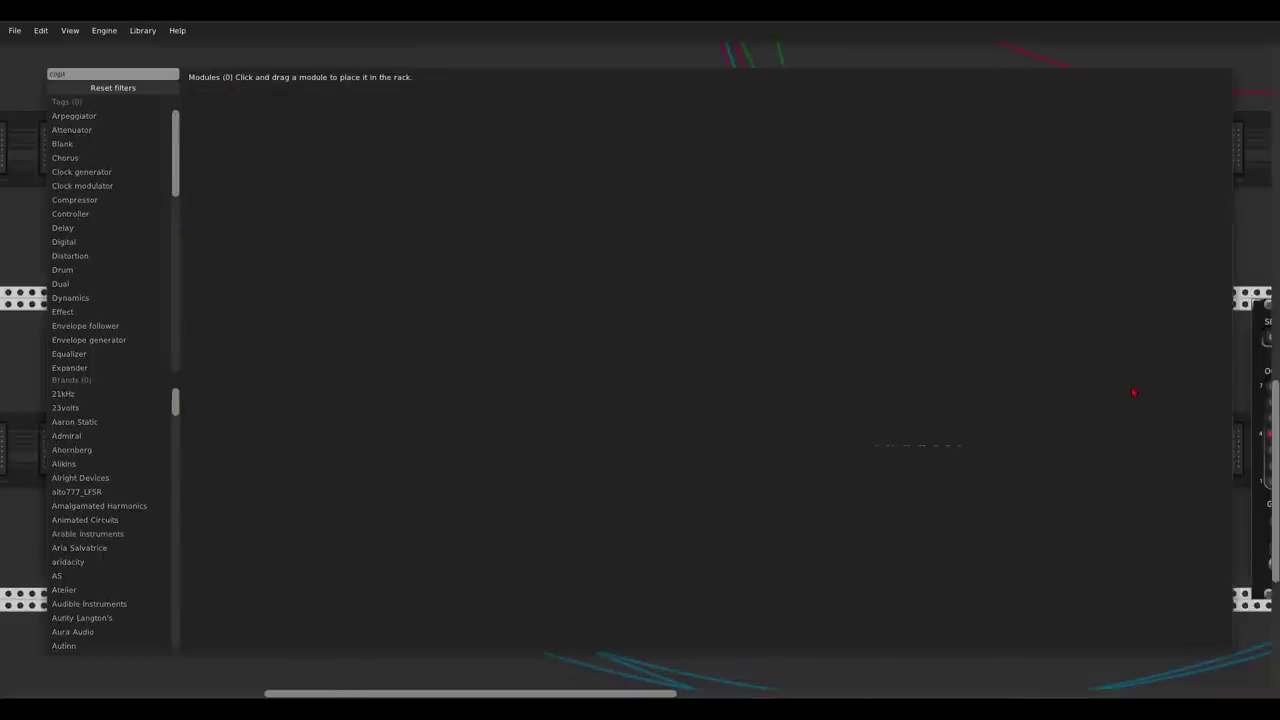
pyautogui.press('BackSpace')
pyautogui.press('BackSpace')
pyautogui.write('p')
pyautogui.press('BackSpace')
pyautogui.write('mpl')
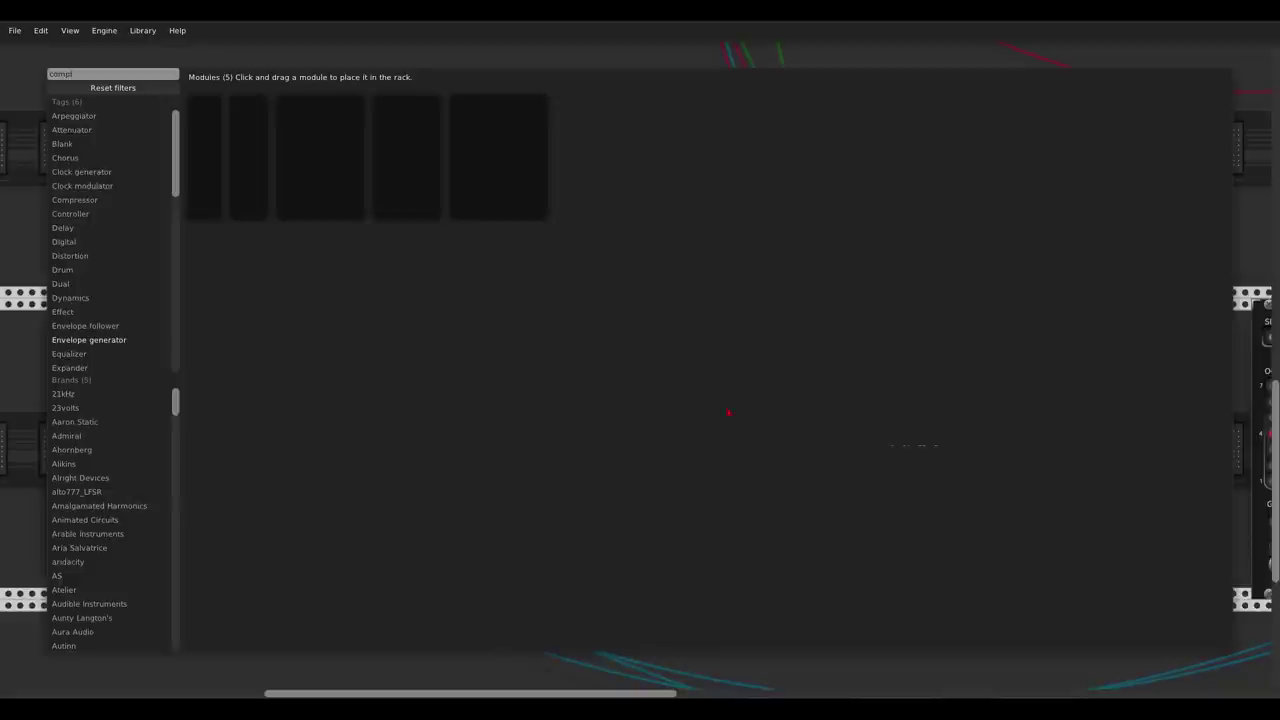
pyautogui.moveTo(204, 104); pyautogui.dragTo(967, 385)
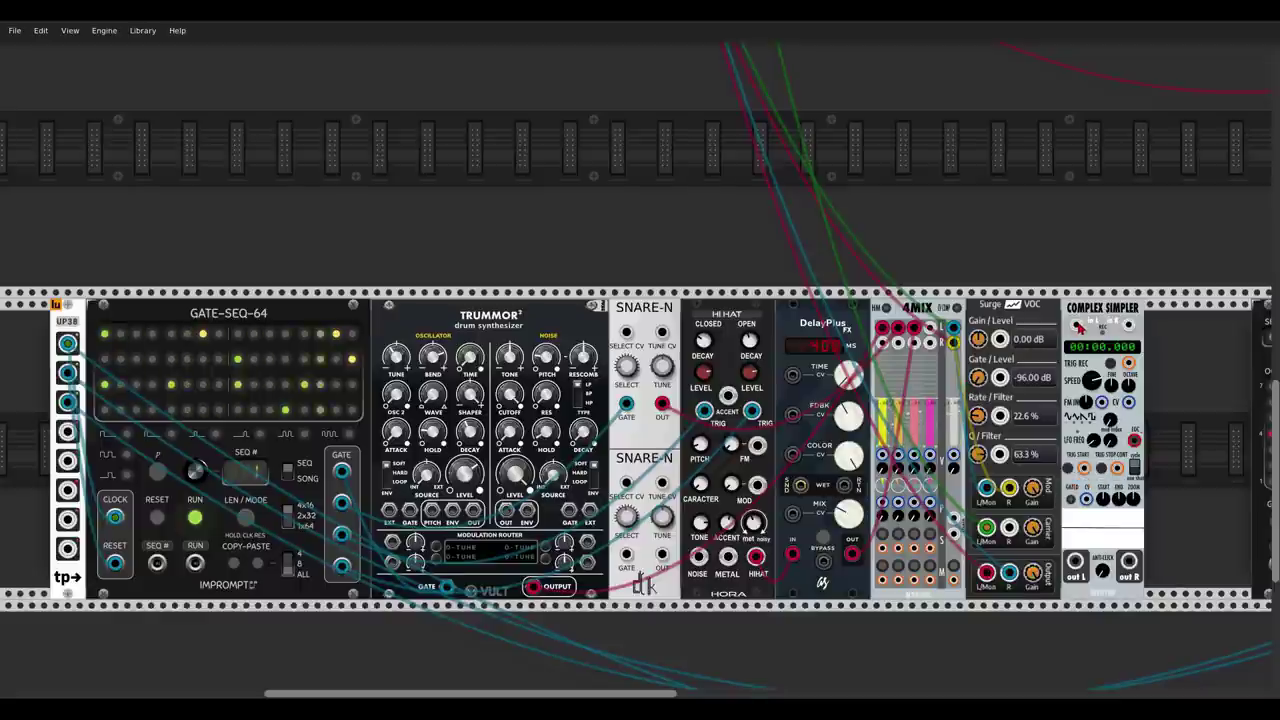
# Record about 5.55 seconds of the DelayPlus output through Complex Simpler's left input and save the recording as a WAV file.
pyautogui.moveTo(1075, 324); pyautogui.dragTo(851, 553)
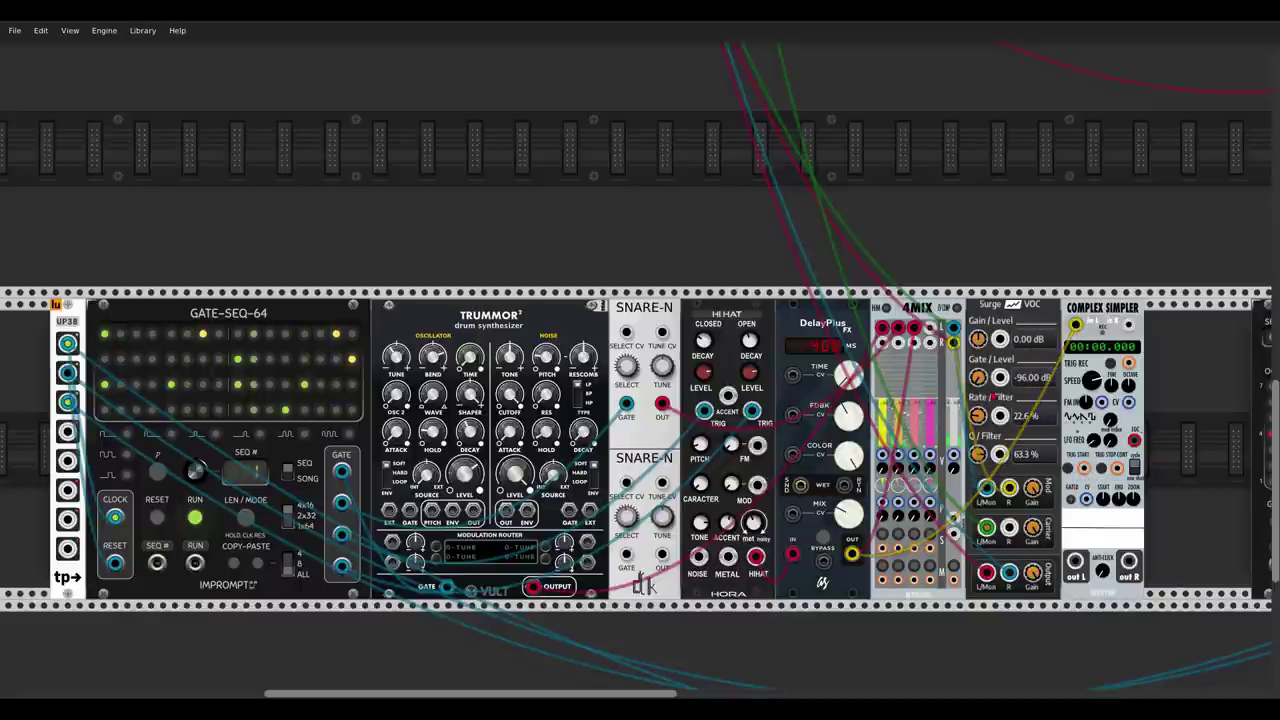
pyautogui.click(1109, 364)
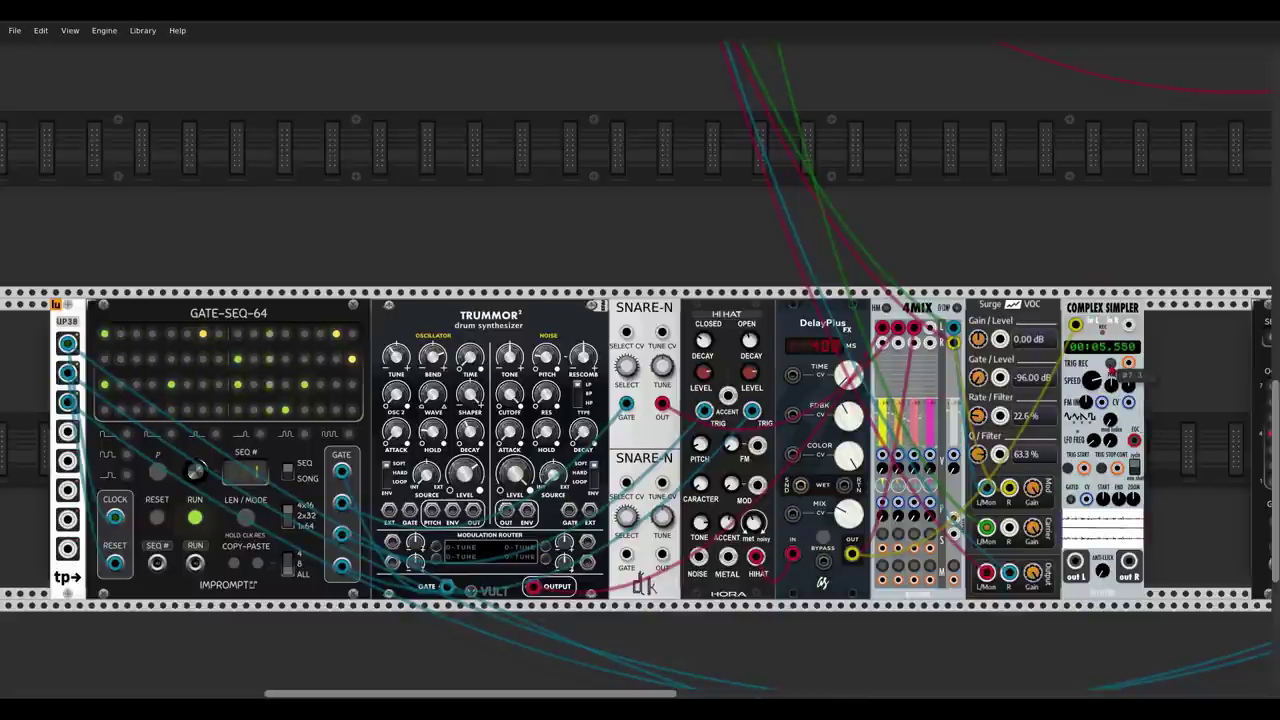
pyautogui.rightClick(1093, 333)
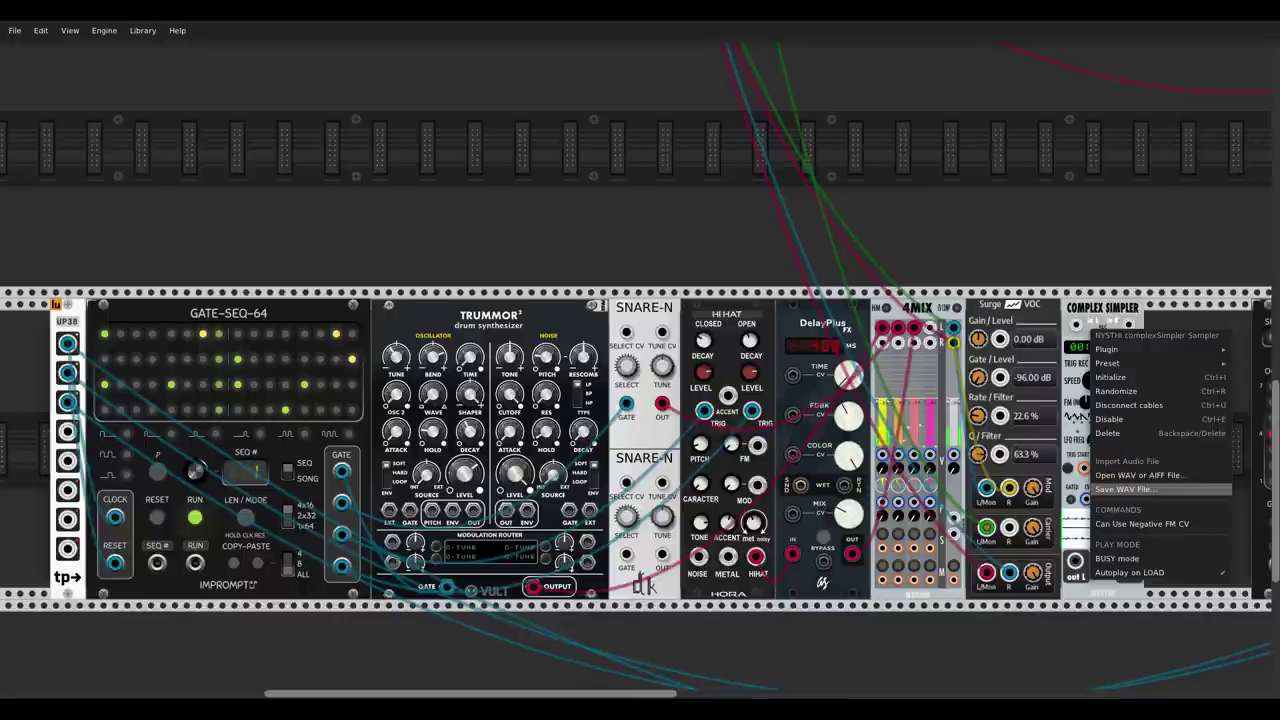
pyautogui.click(1125, 489)
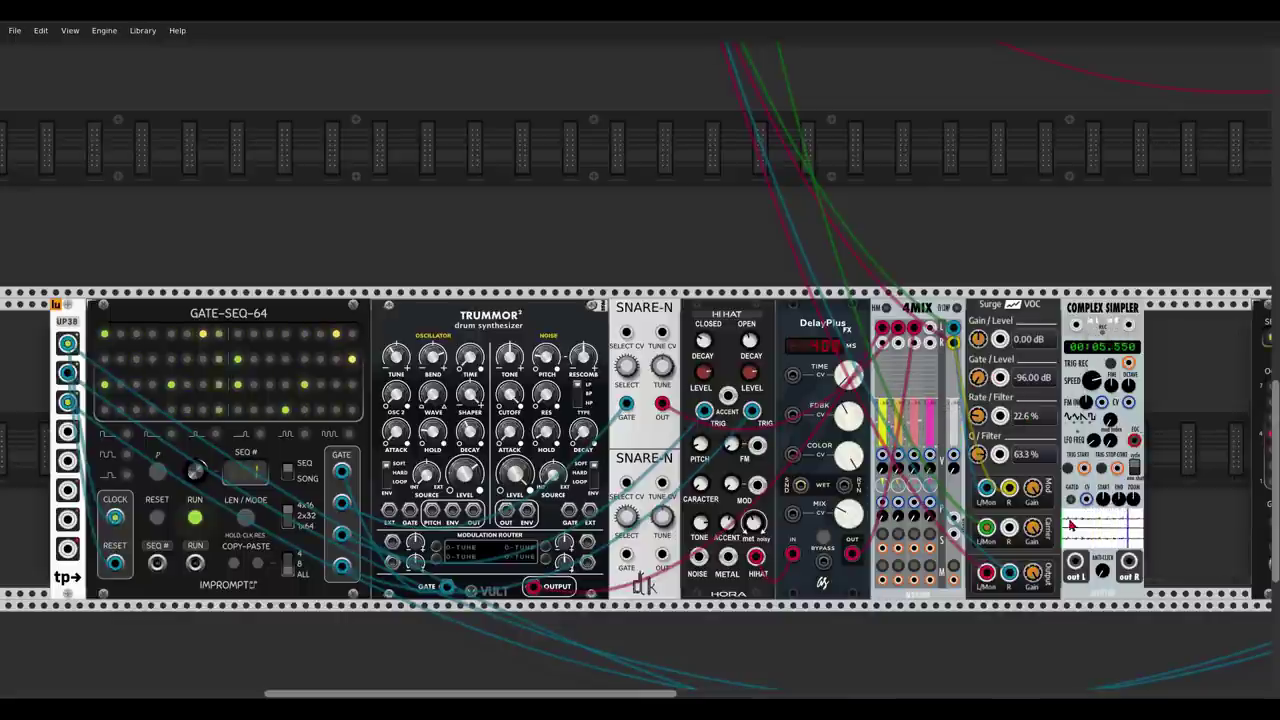
# Patch Complex Simpler's left output into MixMaster channel 8's left input and solo channel 8.
pyautogui.moveTo(1075, 561); pyautogui.dragTo(715, 163)
pyautogui.scroll(10, 715, 163)
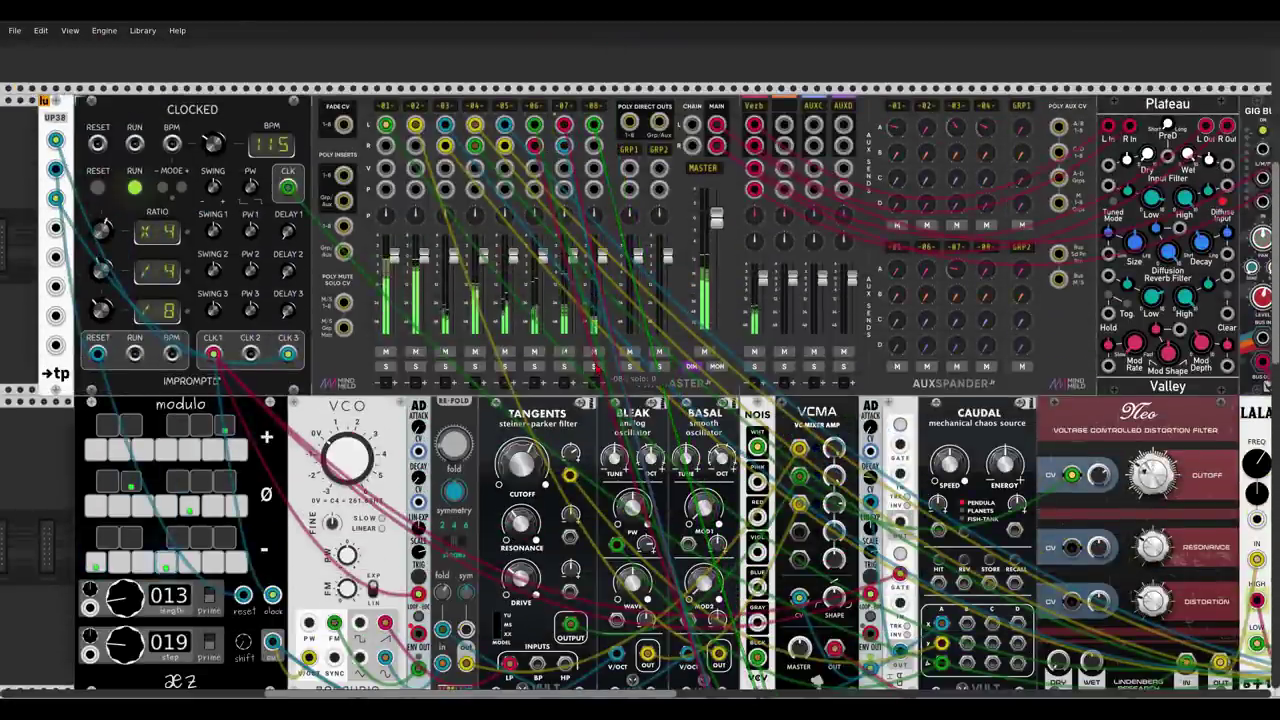
pyautogui.click(594, 366)
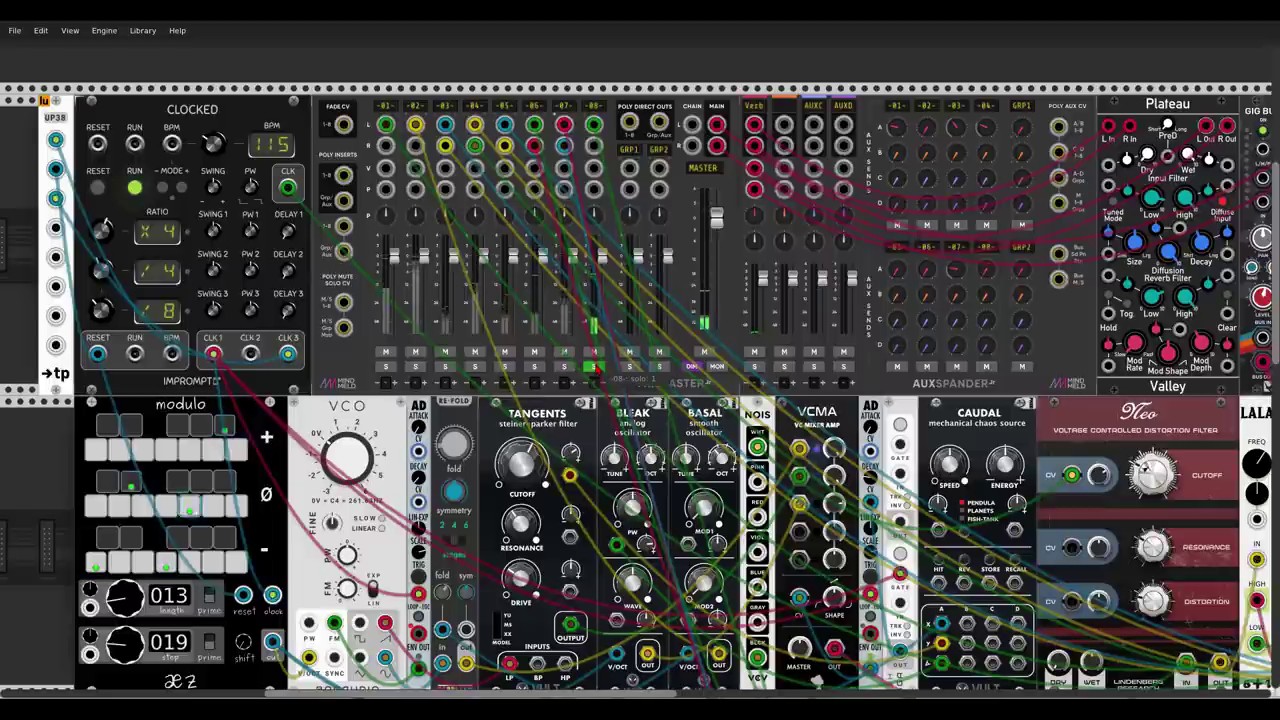
pyautogui.scroll(-8, 595, 367)
pyautogui.moveTo(1000, 523); pyautogui.dragTo(767, 233)
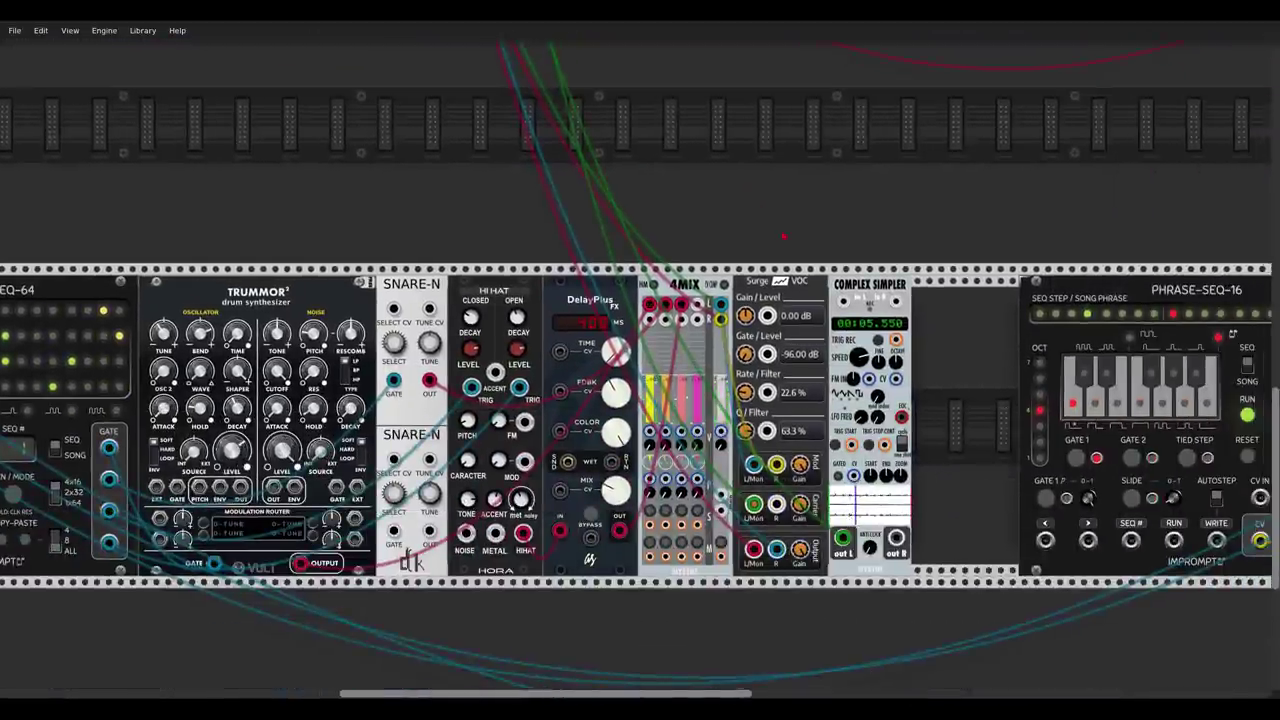
pyautogui.rightClick(858, 366)
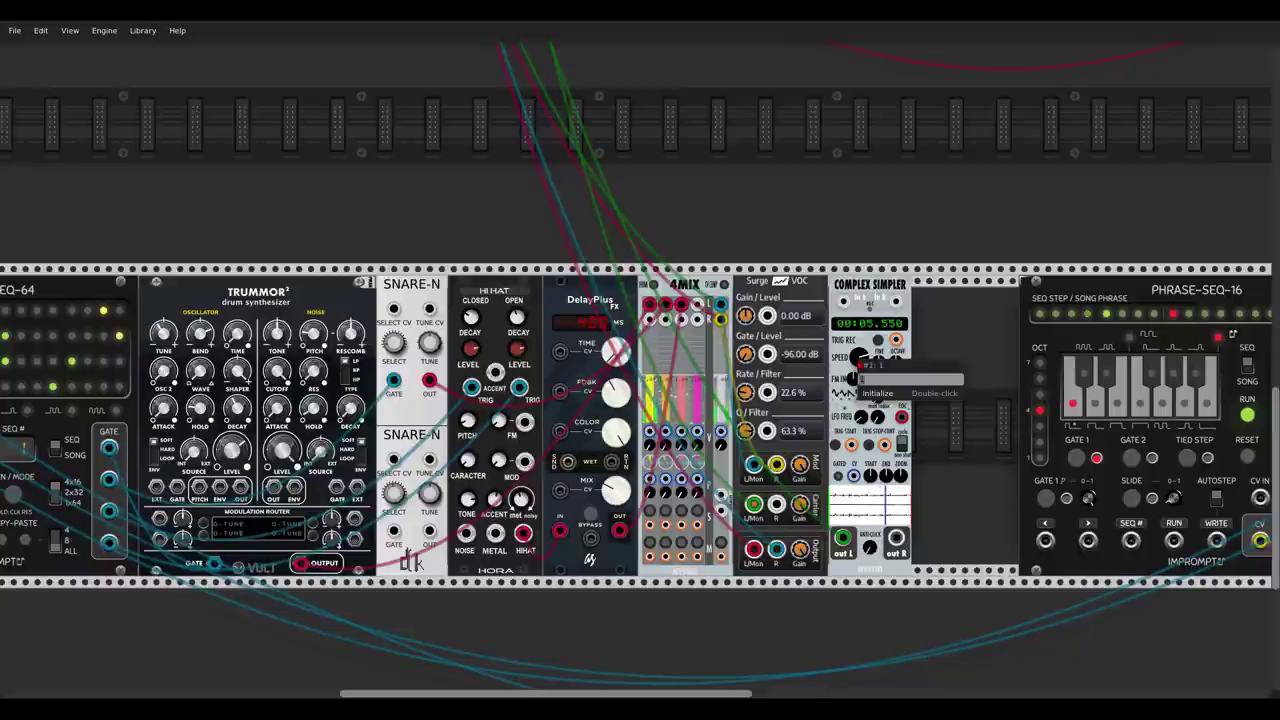
pyautogui.click(859, 363)
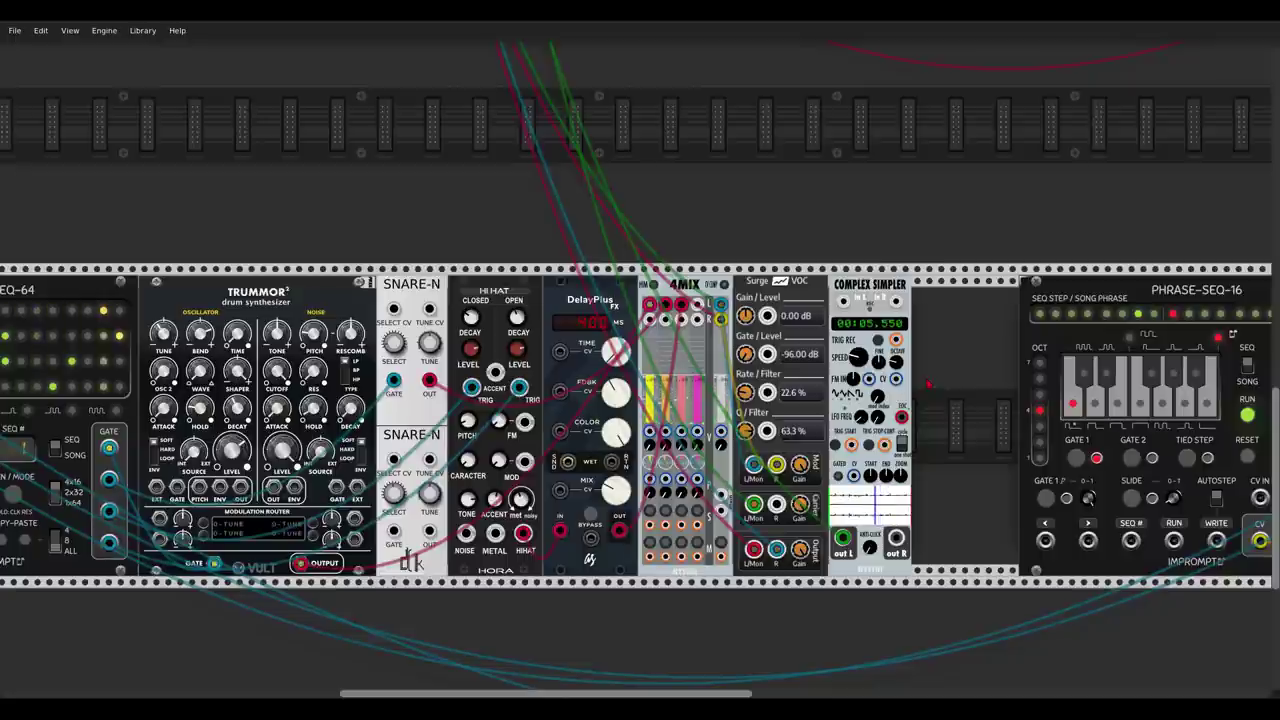
# Solo MixMaster channels 6 and 7 together with channel 8.
pyautogui.scroll(10, 640, 370)
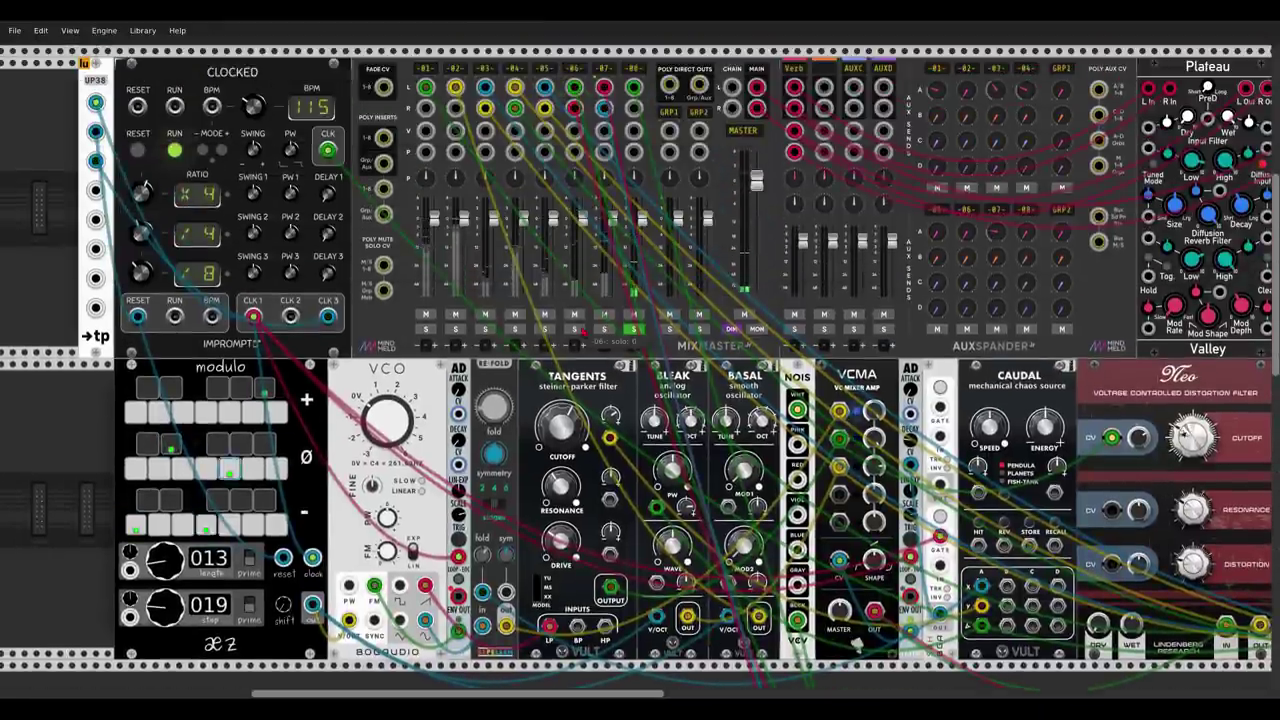
pyautogui.click(580, 330)
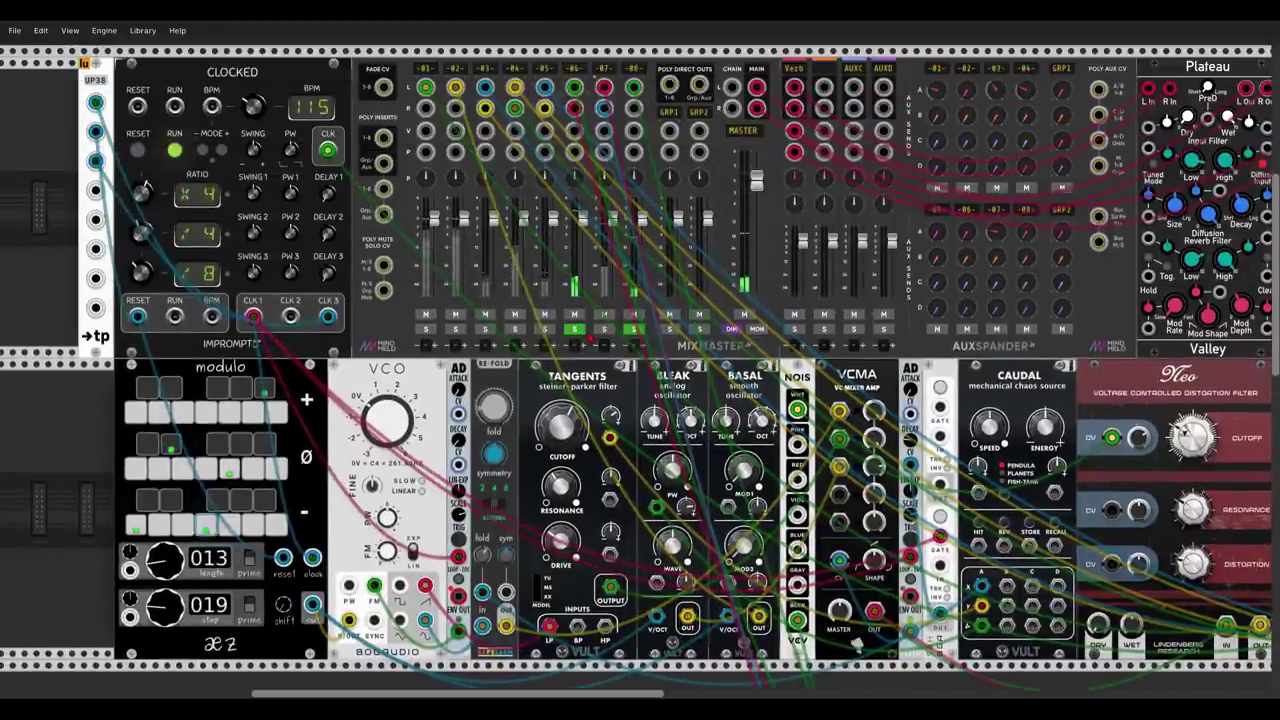
pyautogui.click(606, 330)
# Patch Complex Simpler's trigger start input to the CLK 2 output of Clocked.
pyautogui.scroll(-10, 640, 400)
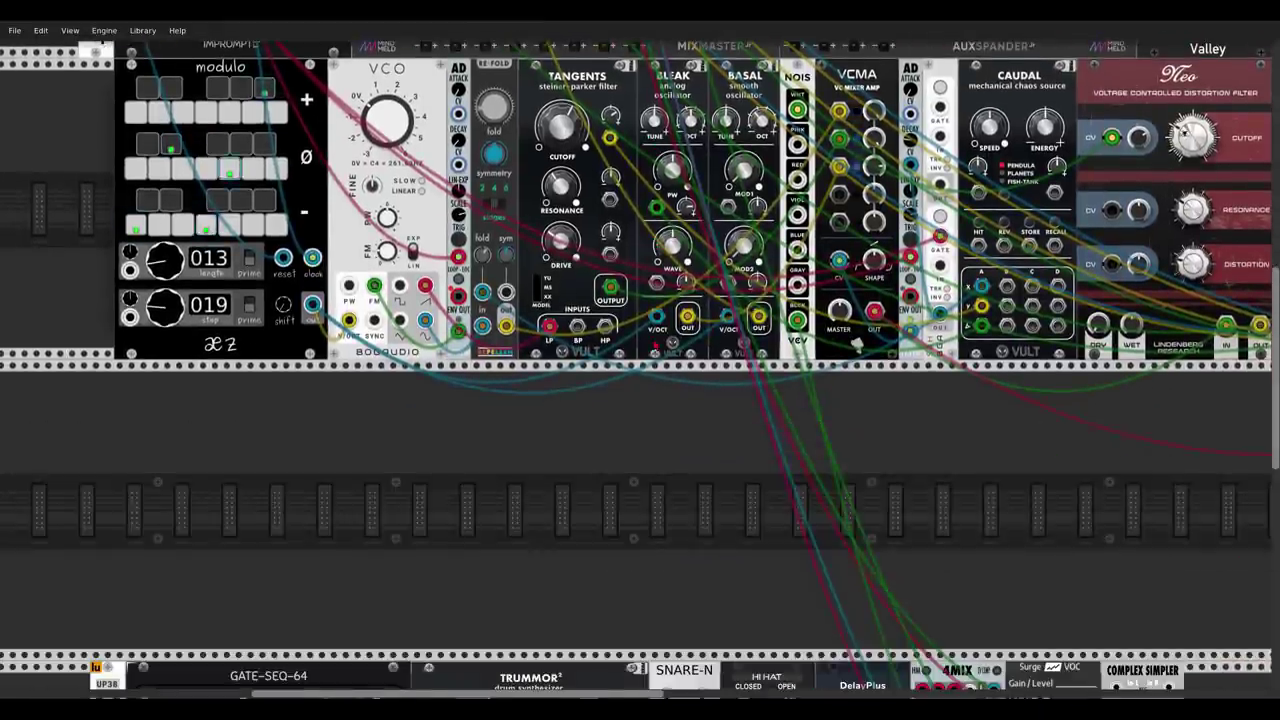
pyautogui.hscroll(1, 640, 400)
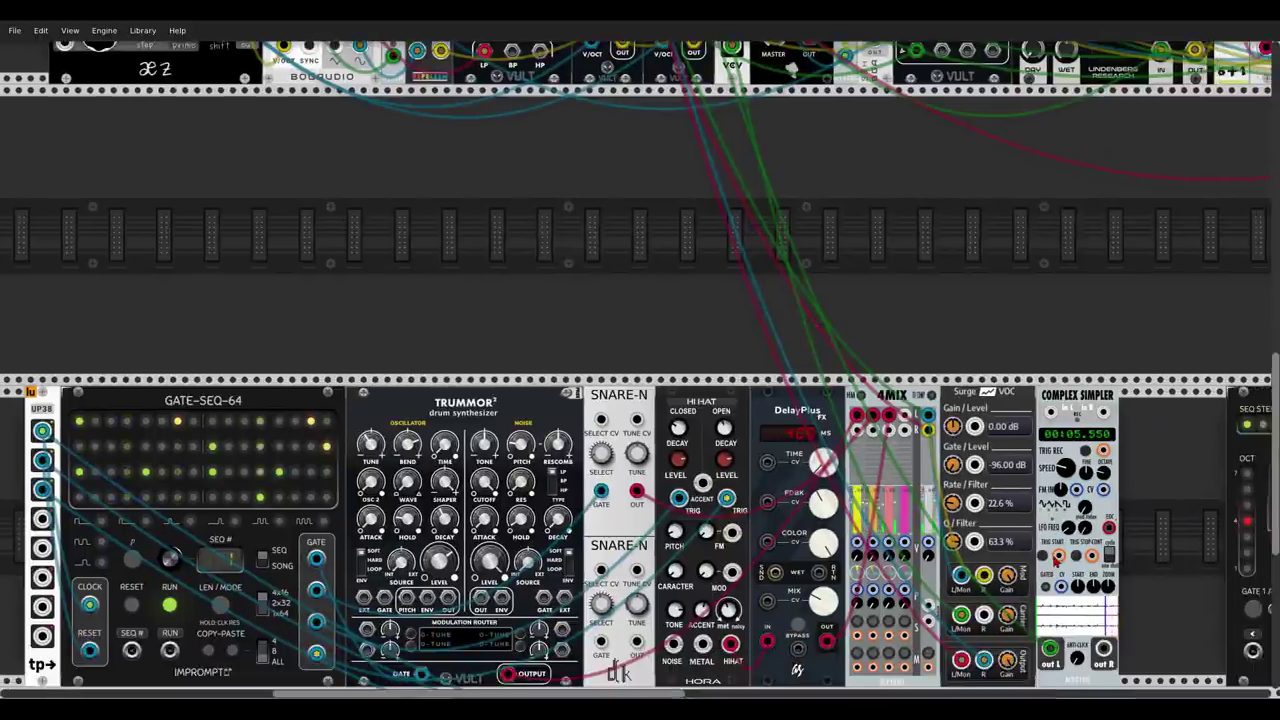
pyautogui.scroll(-1, 1060, 558)
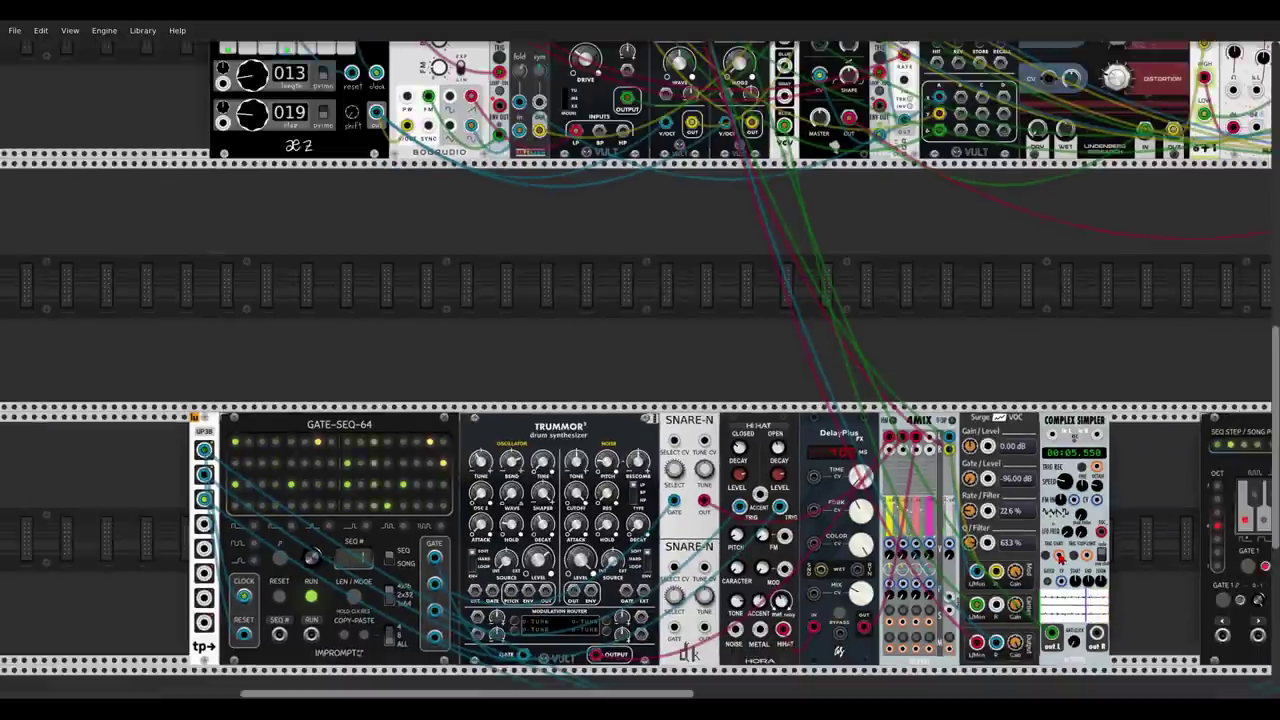
pyautogui.moveTo(1060, 558); pyautogui.dragTo(374, 52)
pyautogui.scroll(3, 640, 370)
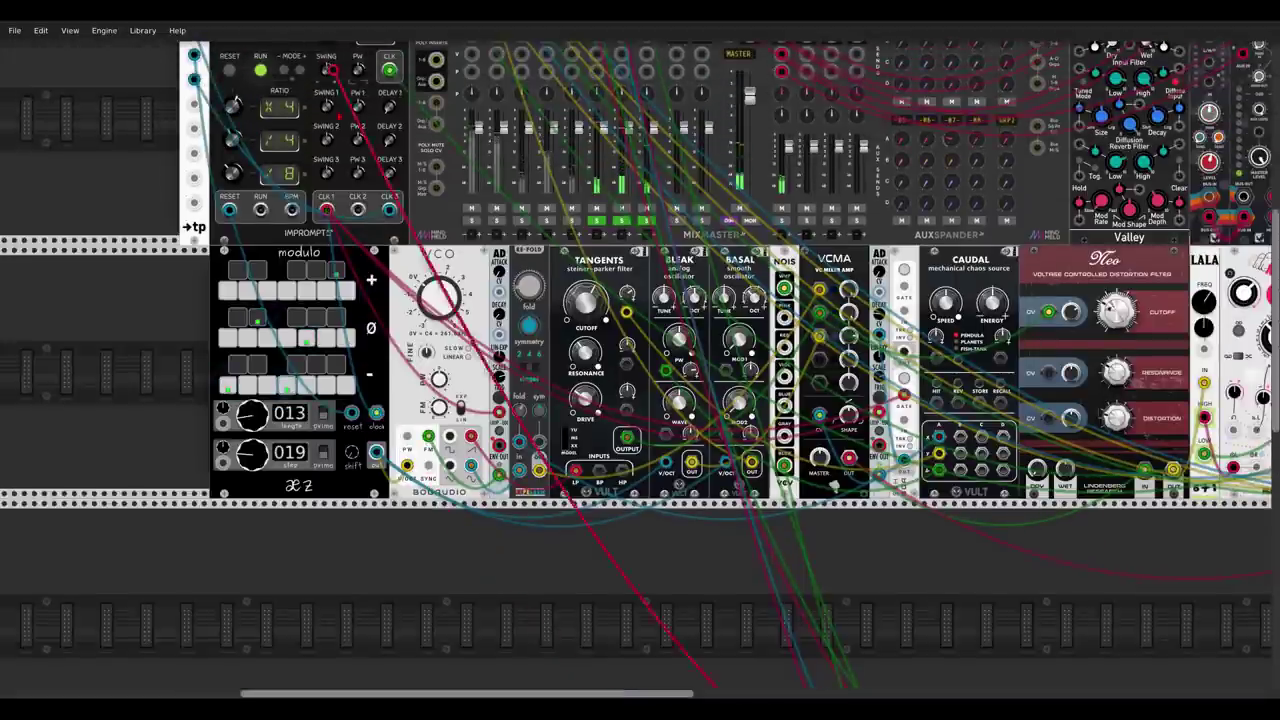
# Move Complex Simpler's sample end point slightly earlier to shorten the played section.
pyautogui.scroll(-15, 640, 370)
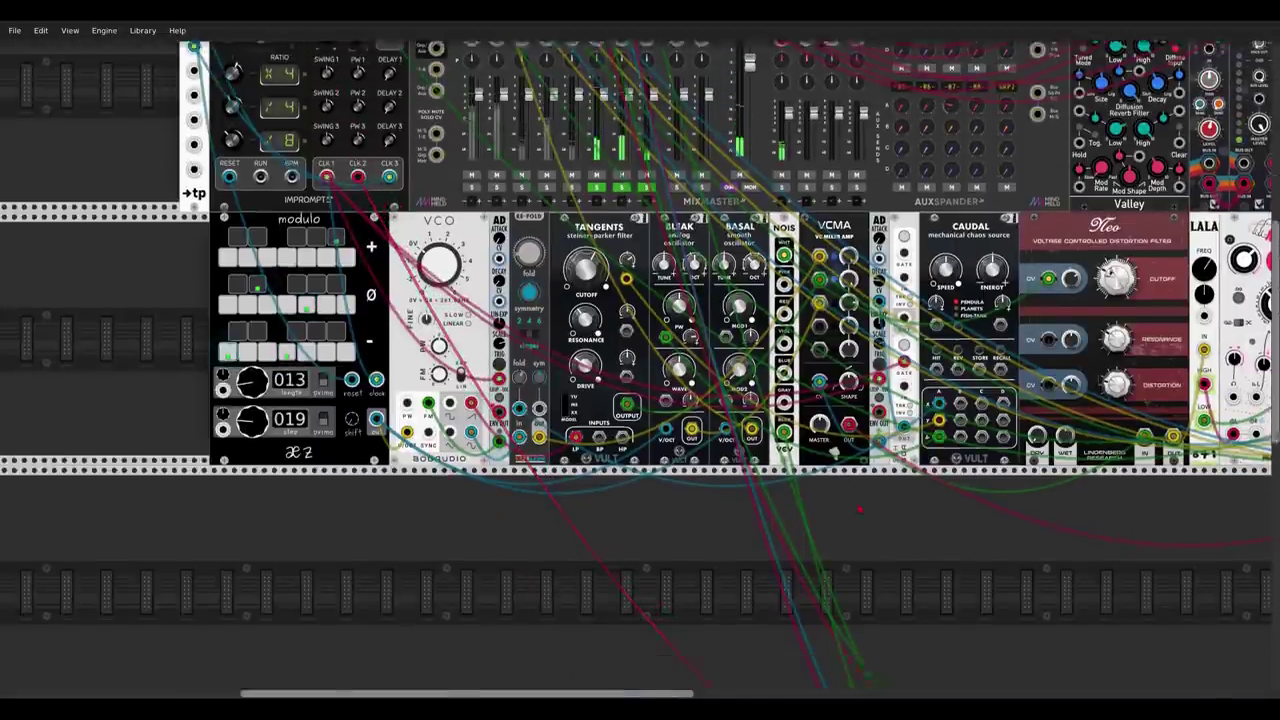
pyautogui.scroll(5, 968, 447)
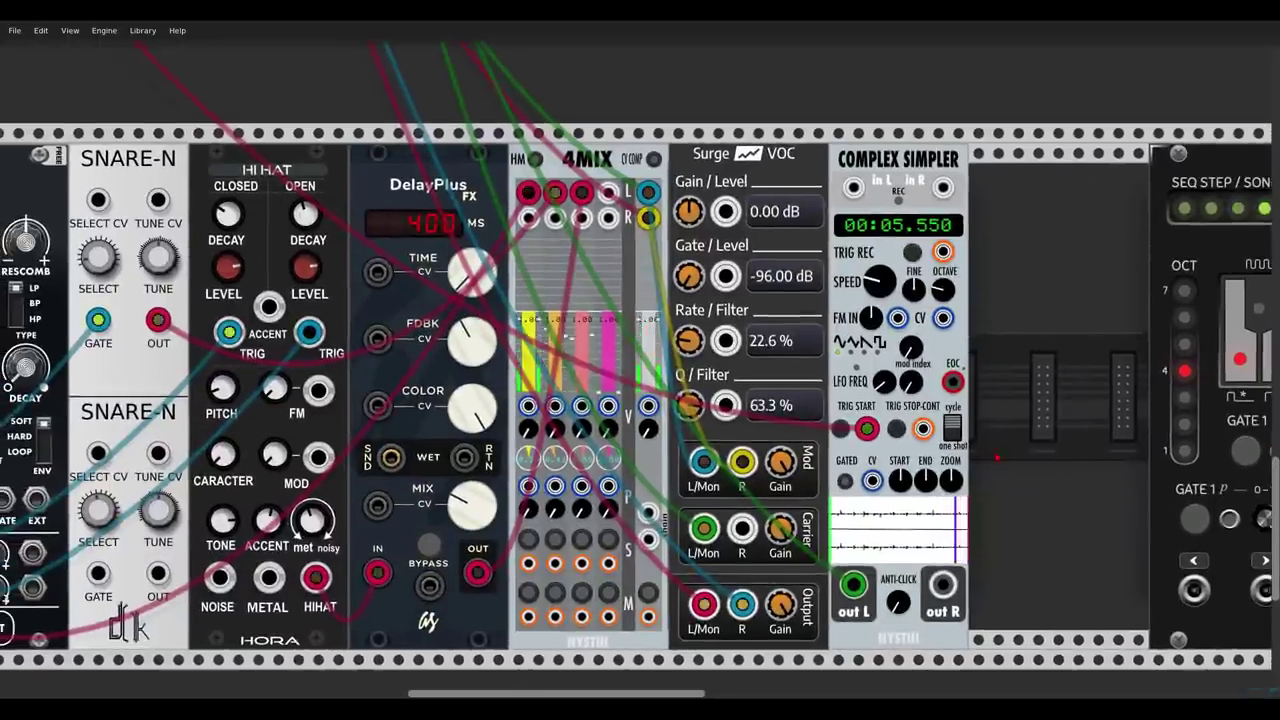
pyautogui.scroll(-1, 640, 370)
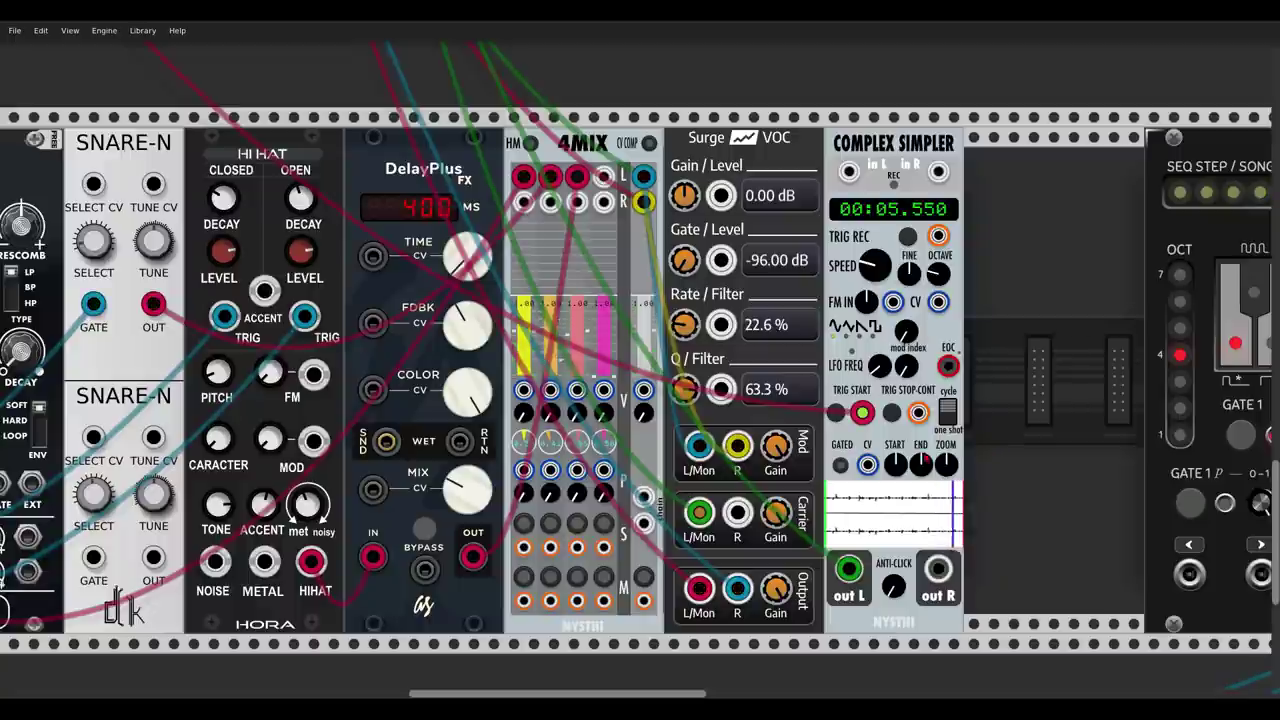
pyautogui.moveTo(921, 464); pyautogui.dragTo(921, 530)
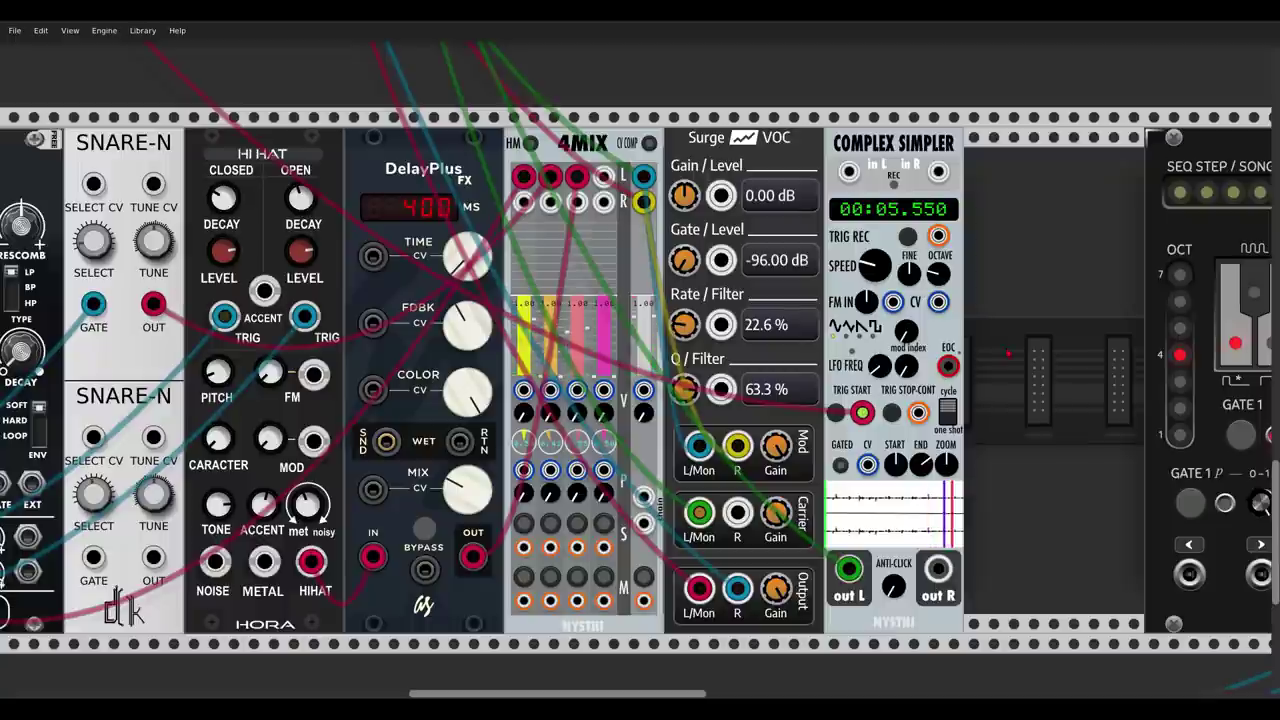
# Turn off solo on MixMaster channels 6, 7 and 8.
pyautogui.scroll(-3, 1009, 353)
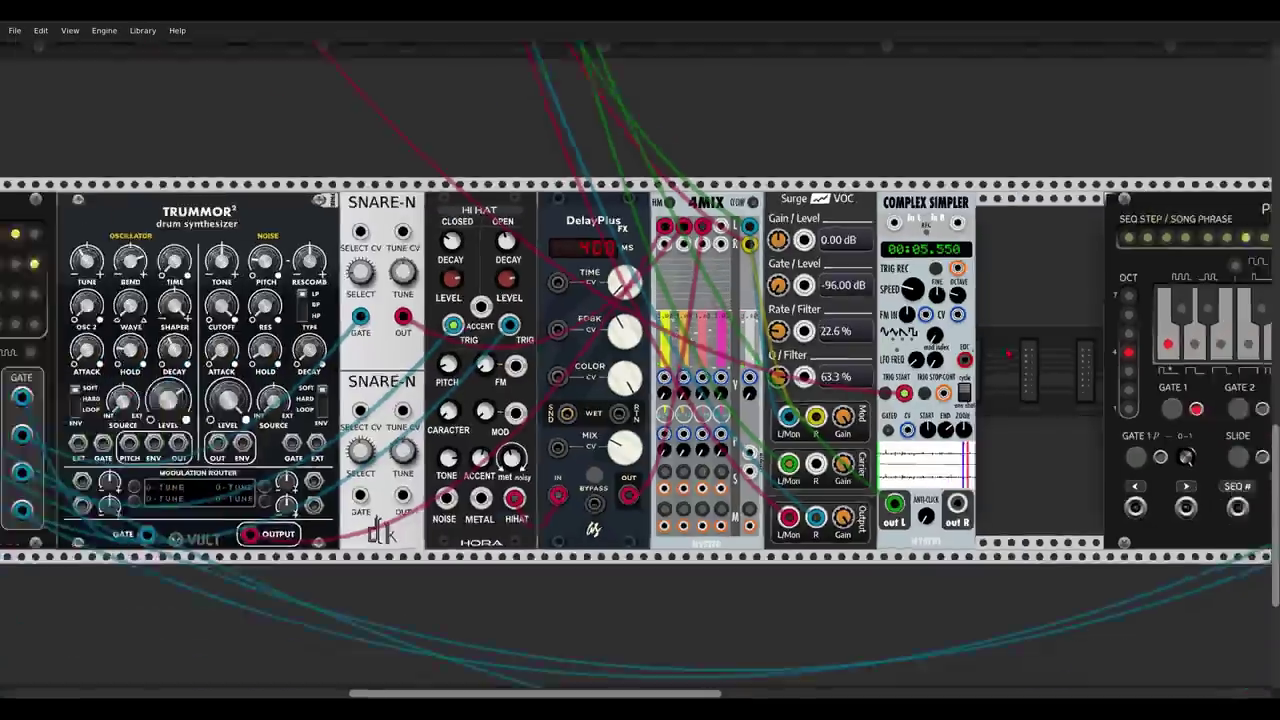
pyautogui.moveTo(716, 92); pyautogui.dragTo(943, 450)
pyautogui.scroll(5, 640, 370)
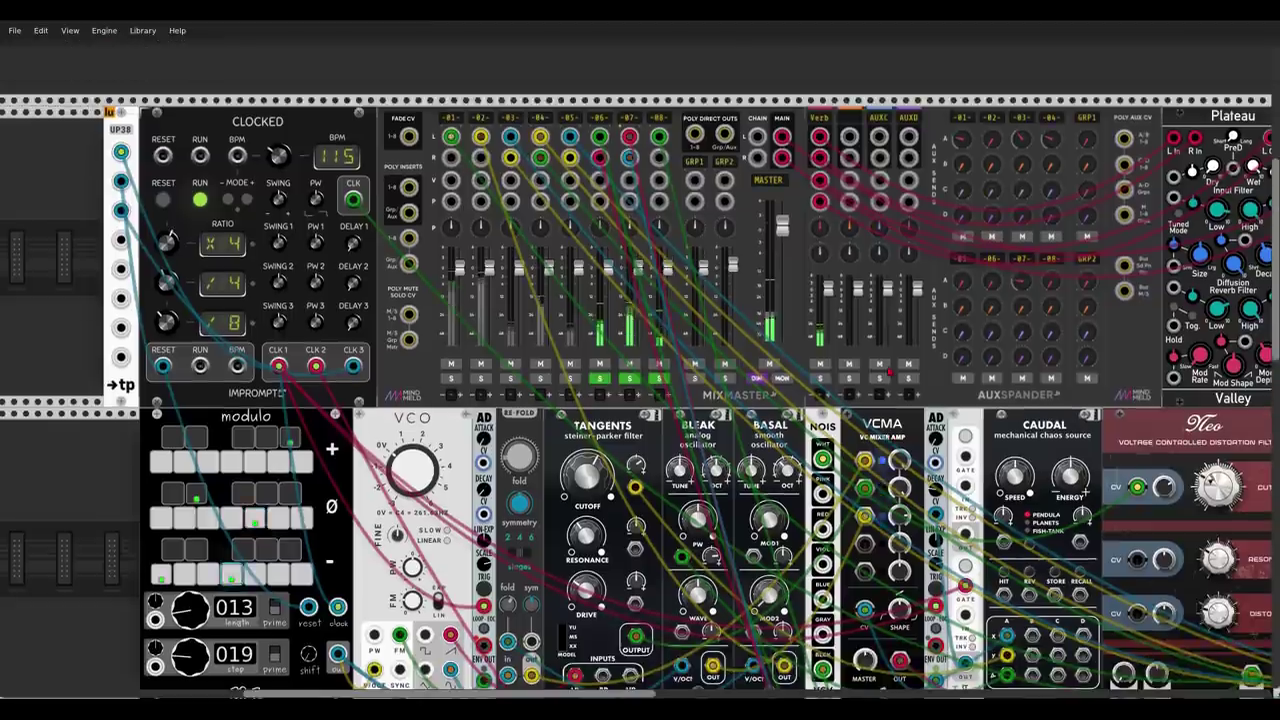
pyautogui.moveTo(1049, 286)
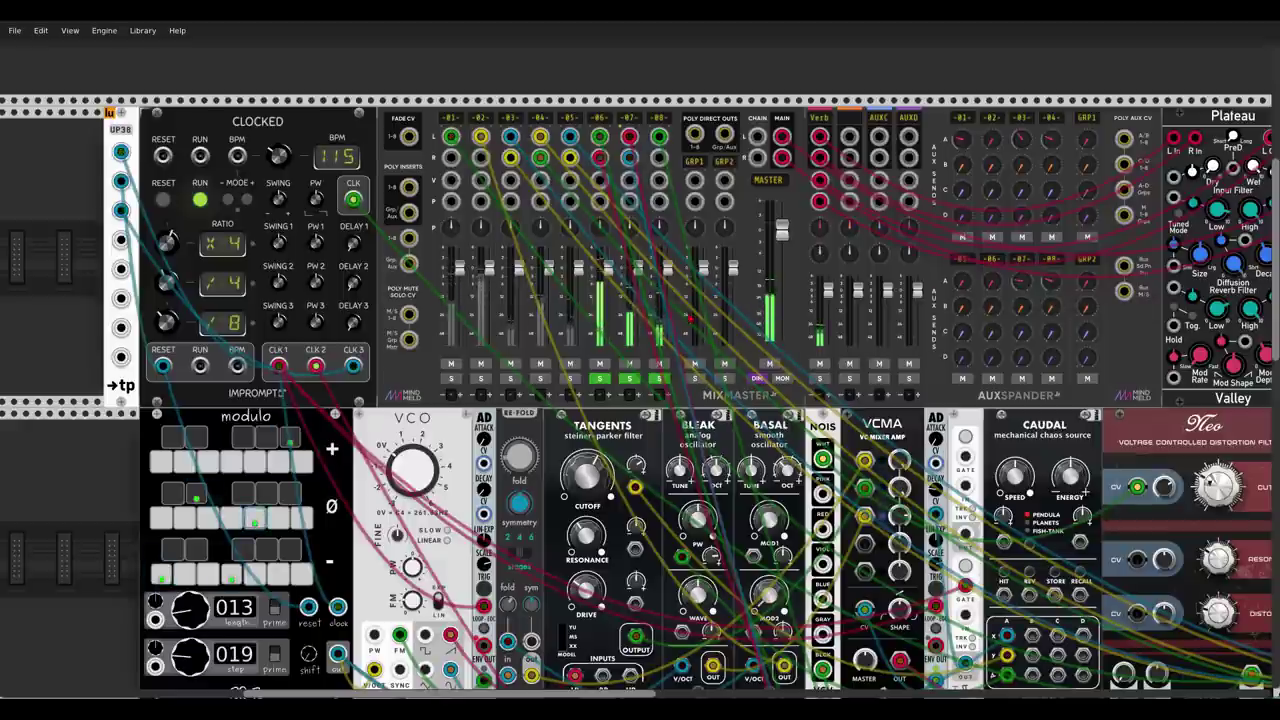
pyautogui.moveTo(670, 340)
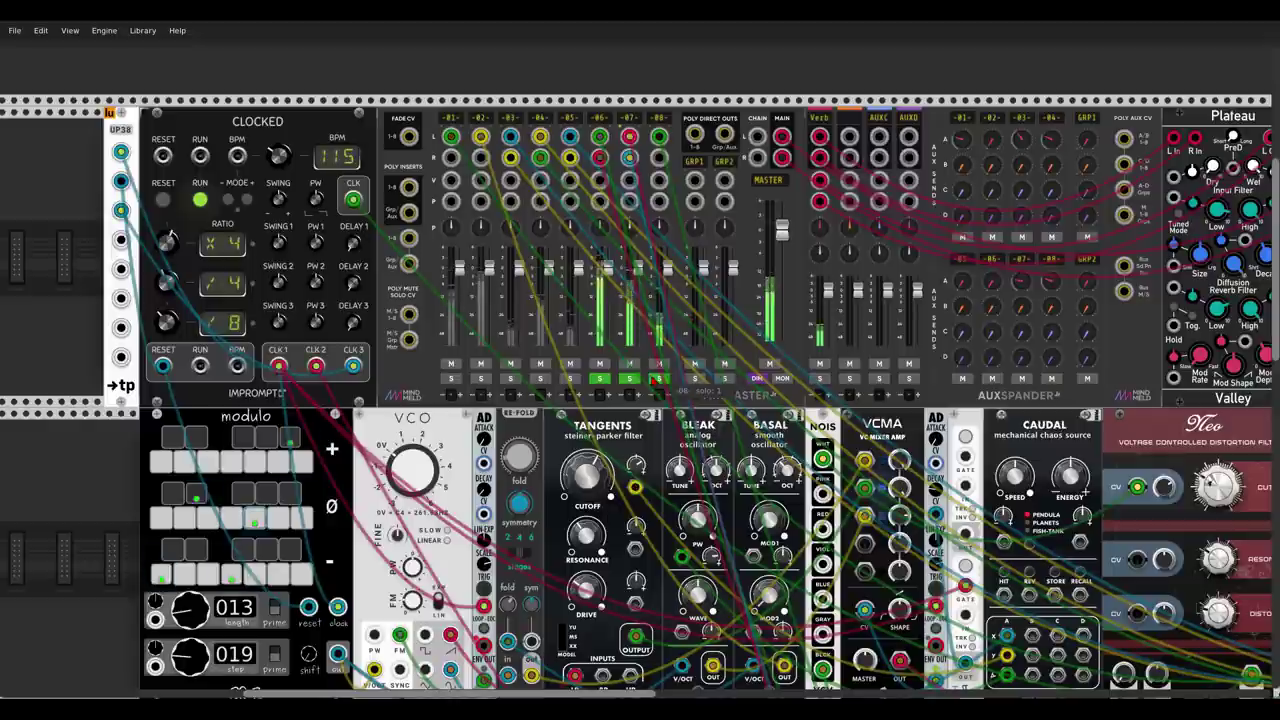
pyautogui.click(659, 378)
pyautogui.click(629, 378)
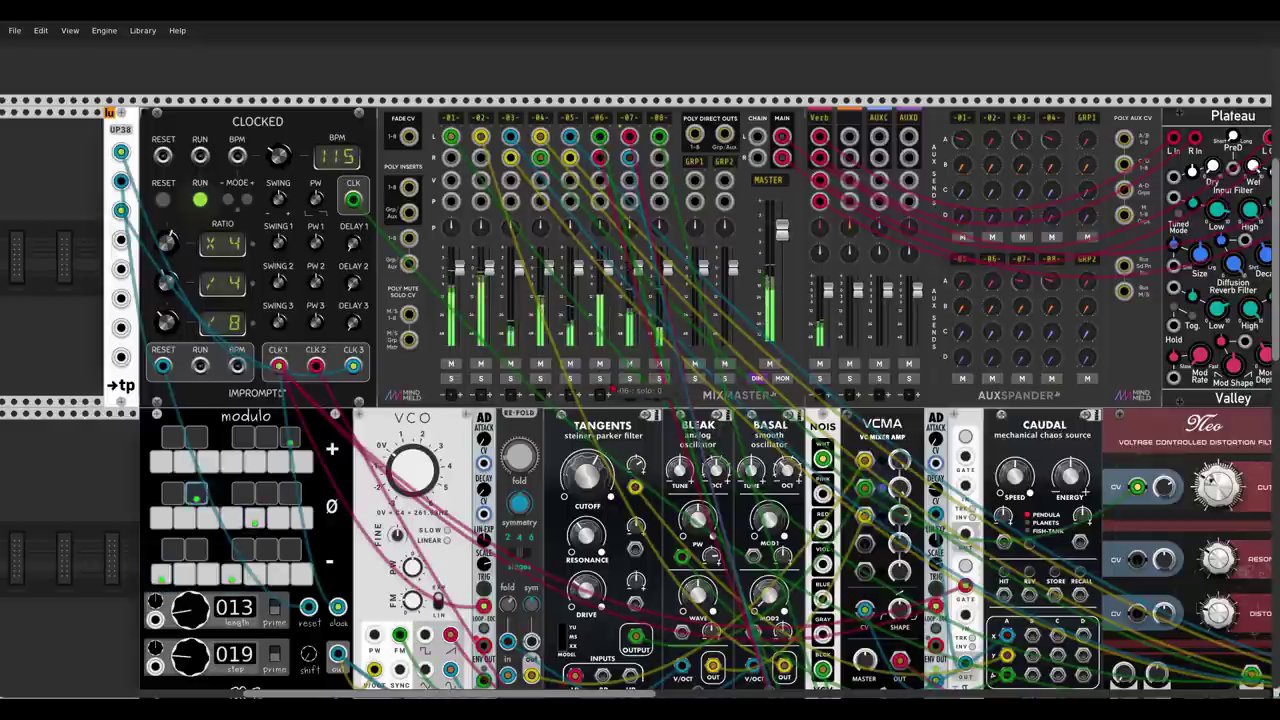
pyautogui.scroll(-5, 882, 426)
pyautogui.scroll(-6, 640, 365)
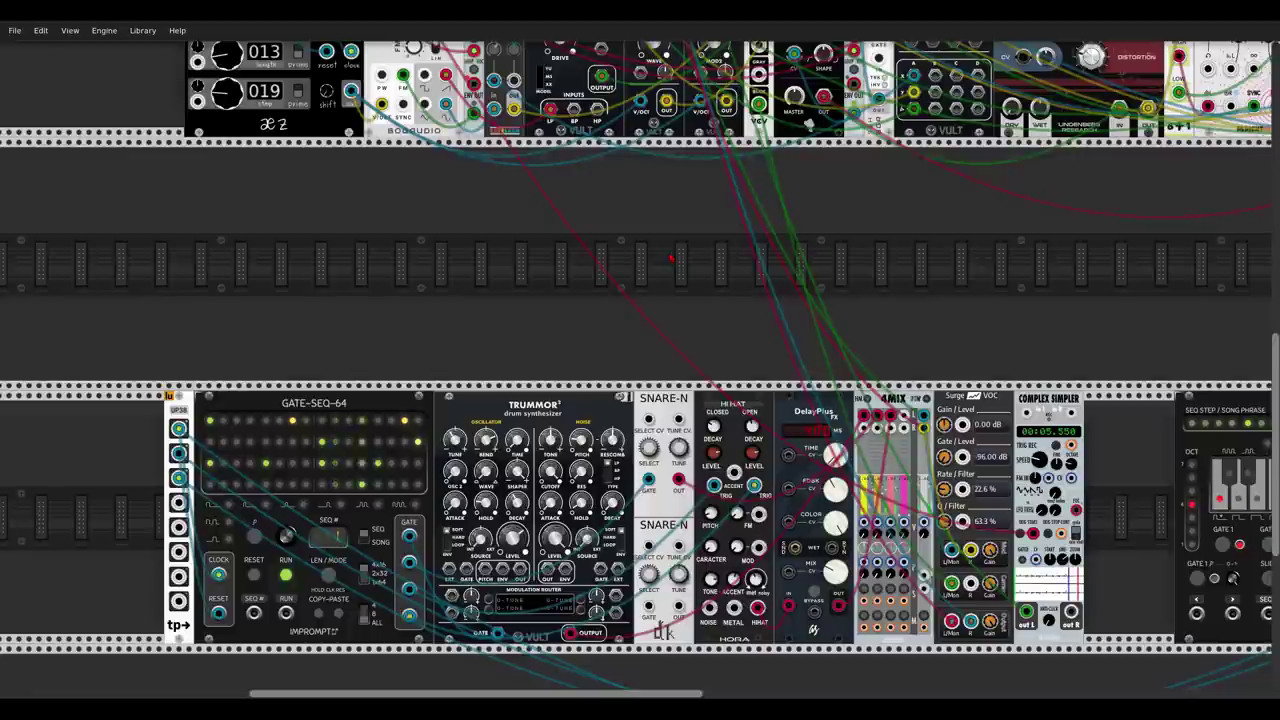
pyautogui.scroll(4, 1100, 160)
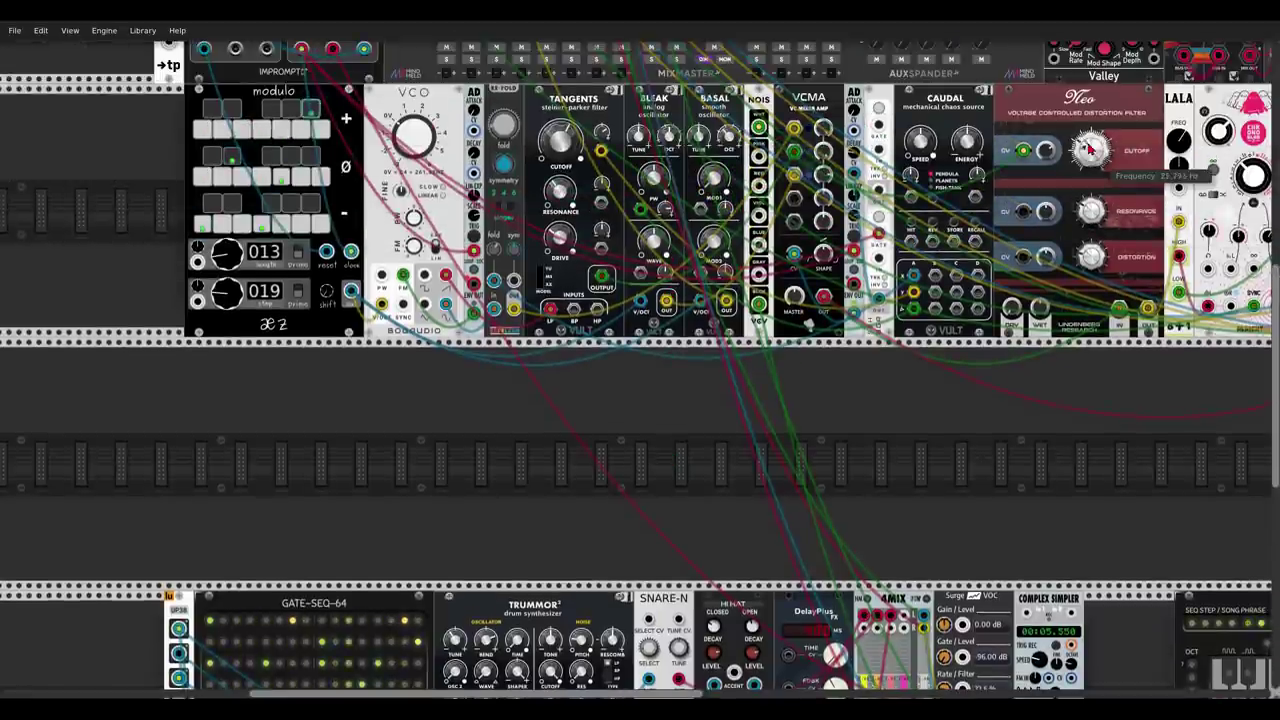
# Add a Bogaudio S&H module beside Complex Simpler and patch its first gate input to the first teleport output.
pyautogui.scroll(-4, 982, 347)
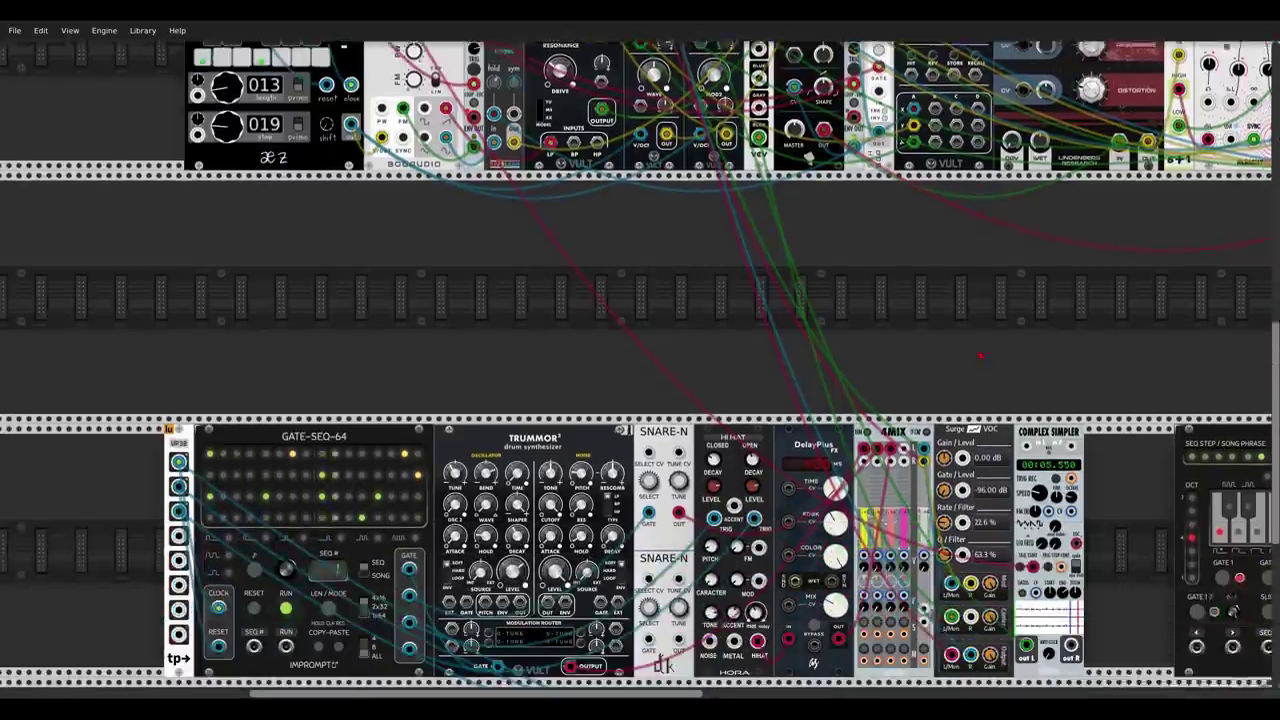
pyautogui.rightClick(1108, 470)
pyautogui.write('sample')
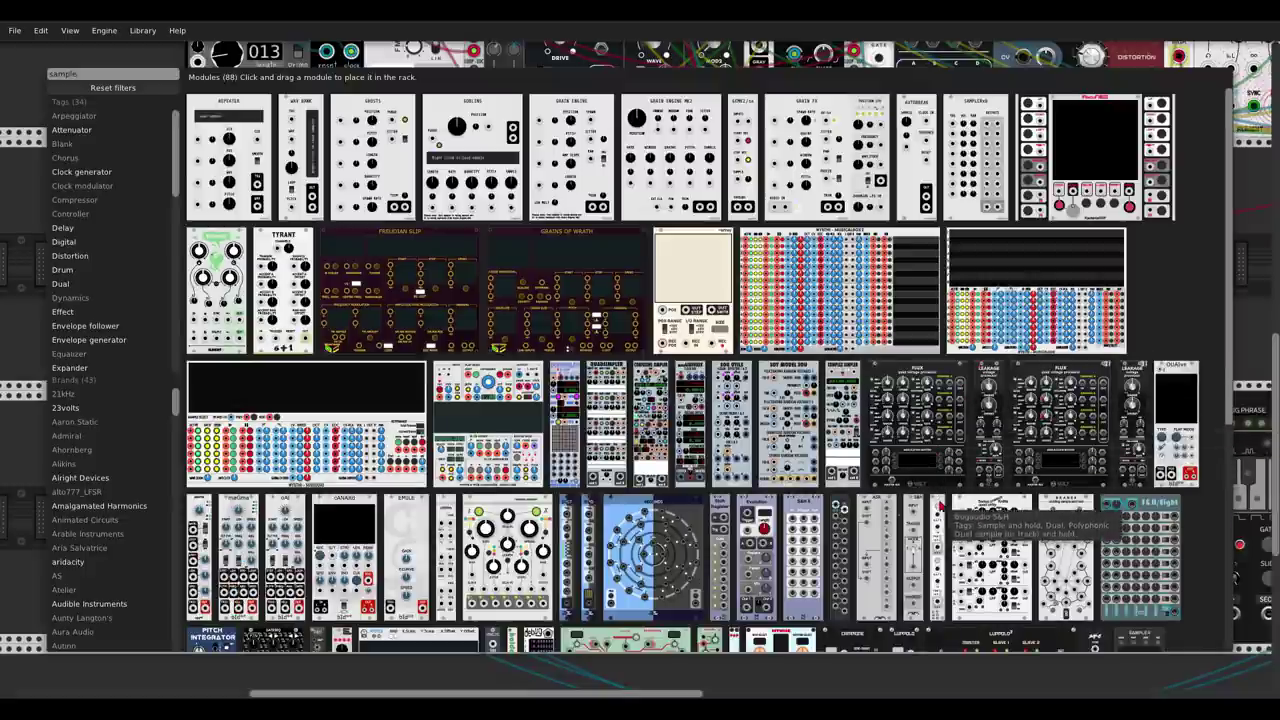
pyautogui.click(843, 420)
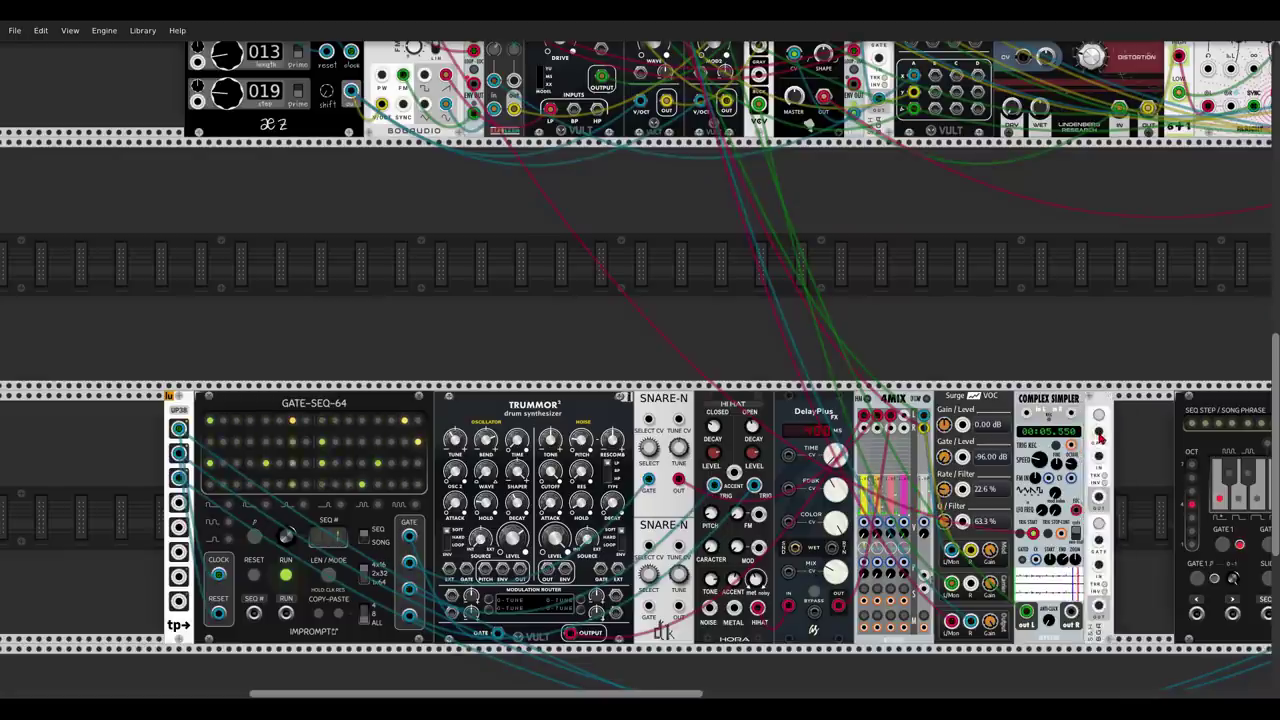
pyautogui.moveTo(1099, 433); pyautogui.dragTo(179, 429)
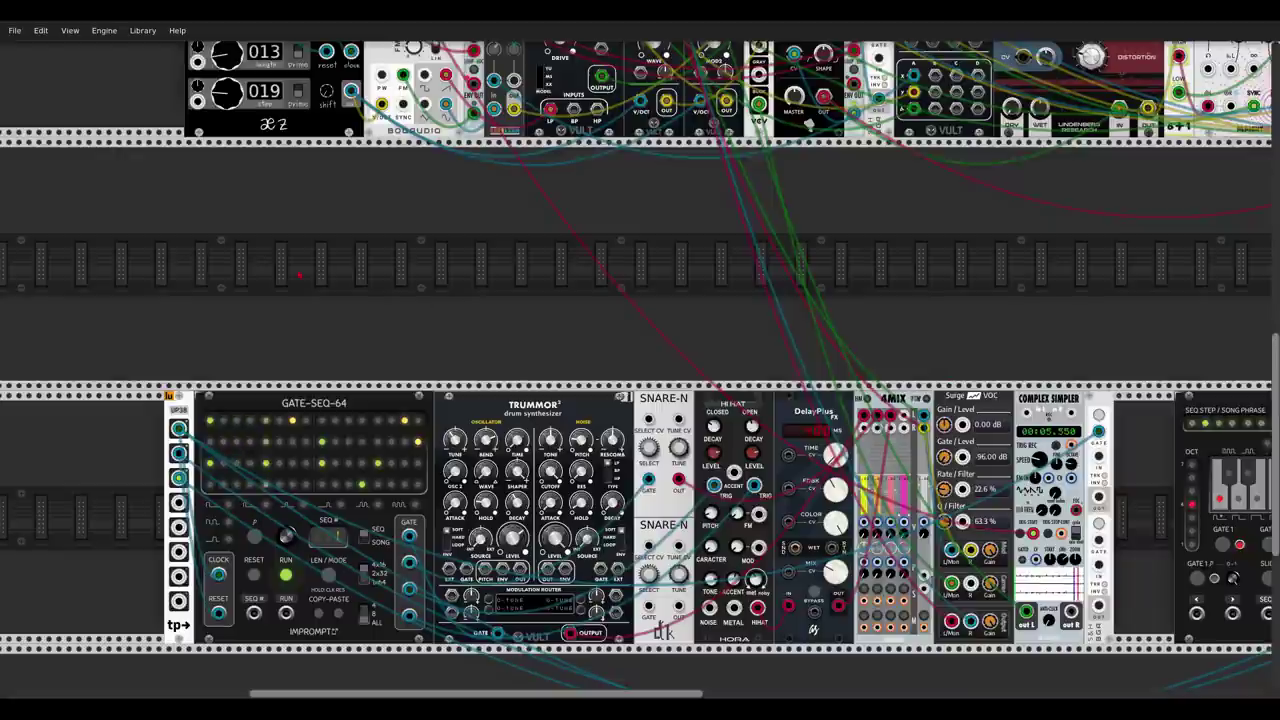
# Compare Clocked's output cables at the teleport input with the teleport outputs in the drum row.
pyautogui.scroll(6, 133, 208)
pyautogui.scroll(3, 133, 208)
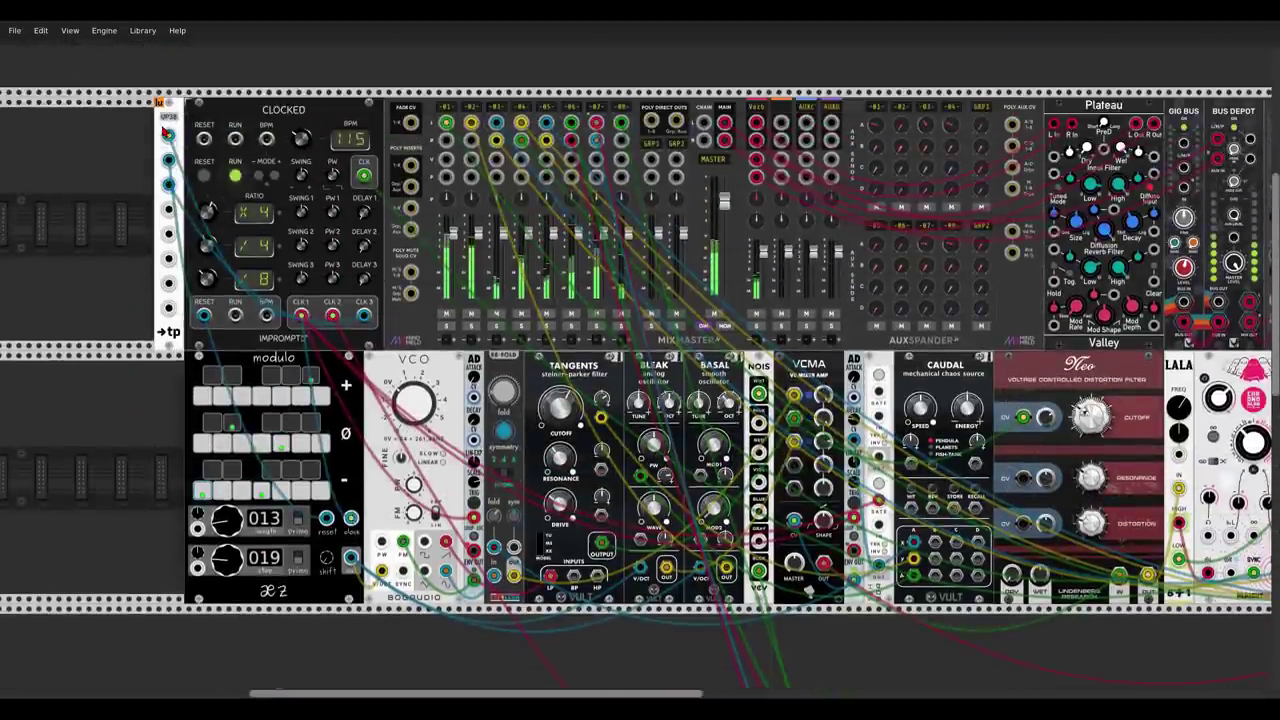
pyautogui.scroll(-6, 136, 230)
pyautogui.scroll(-5, 138, 250)
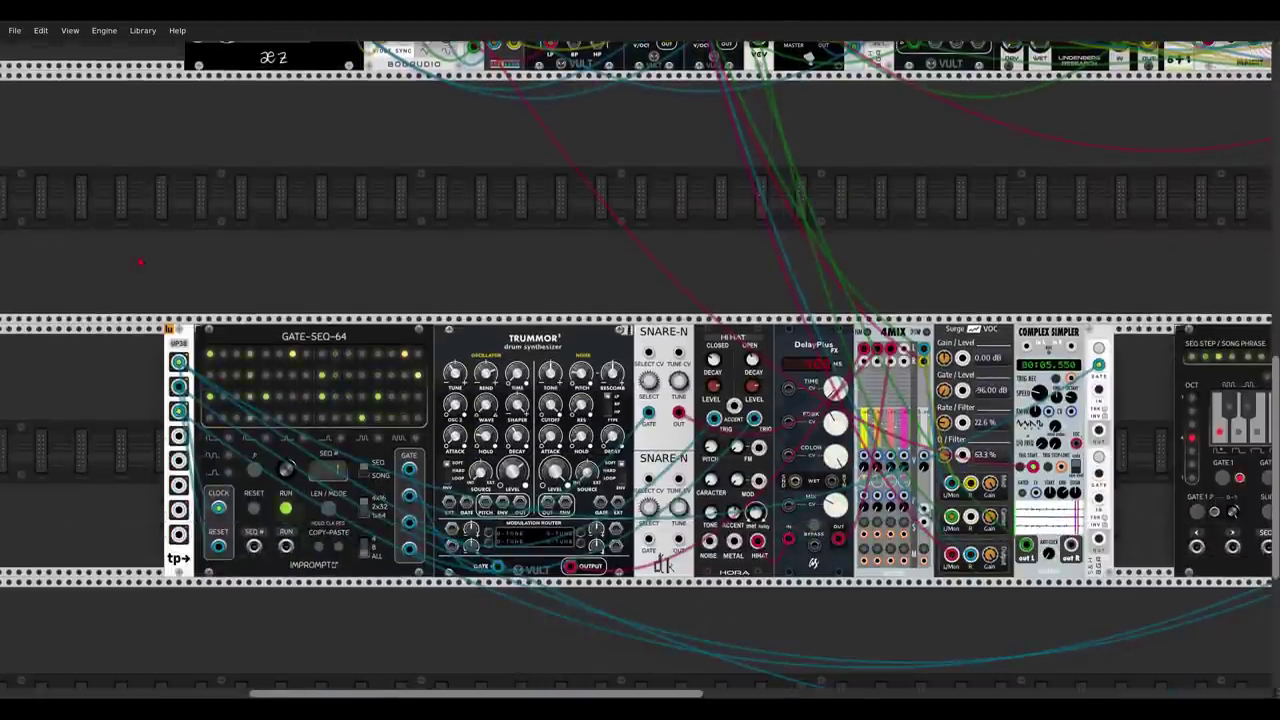
pyautogui.scroll(8, 140, 262)
pyautogui.scroll(1, 140, 262)
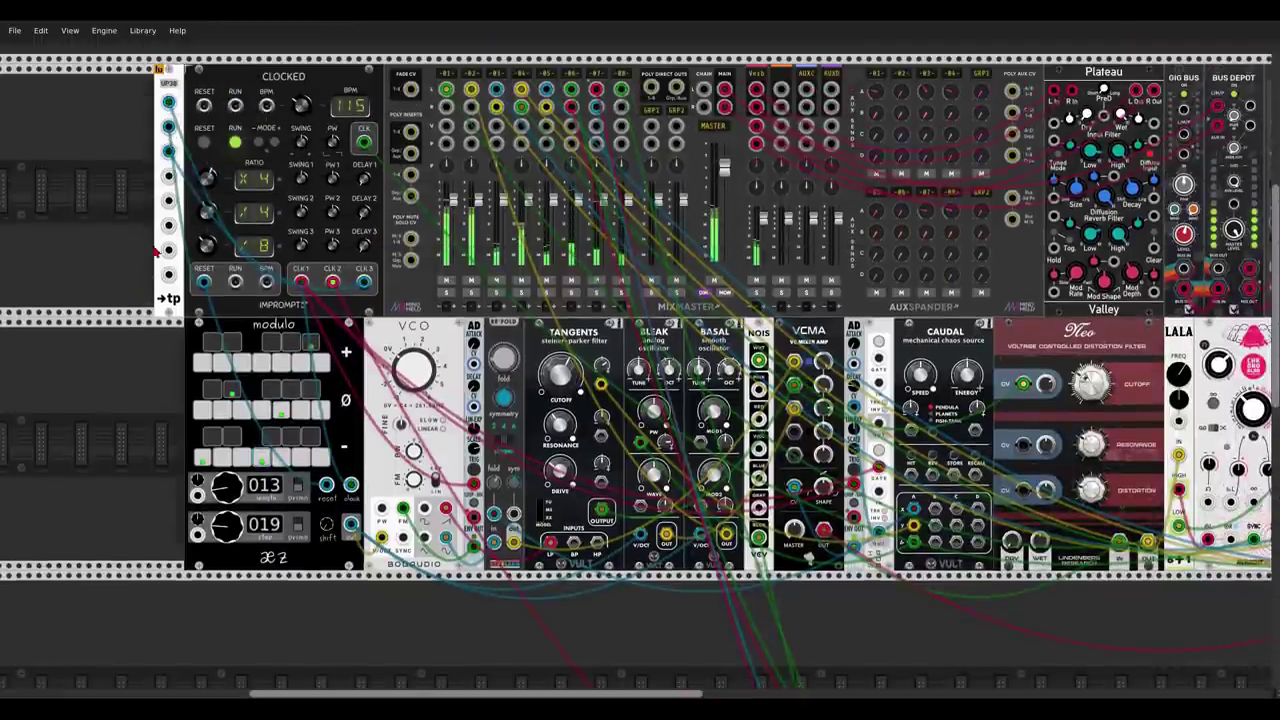
pyautogui.scroll(-7, 140, 262)
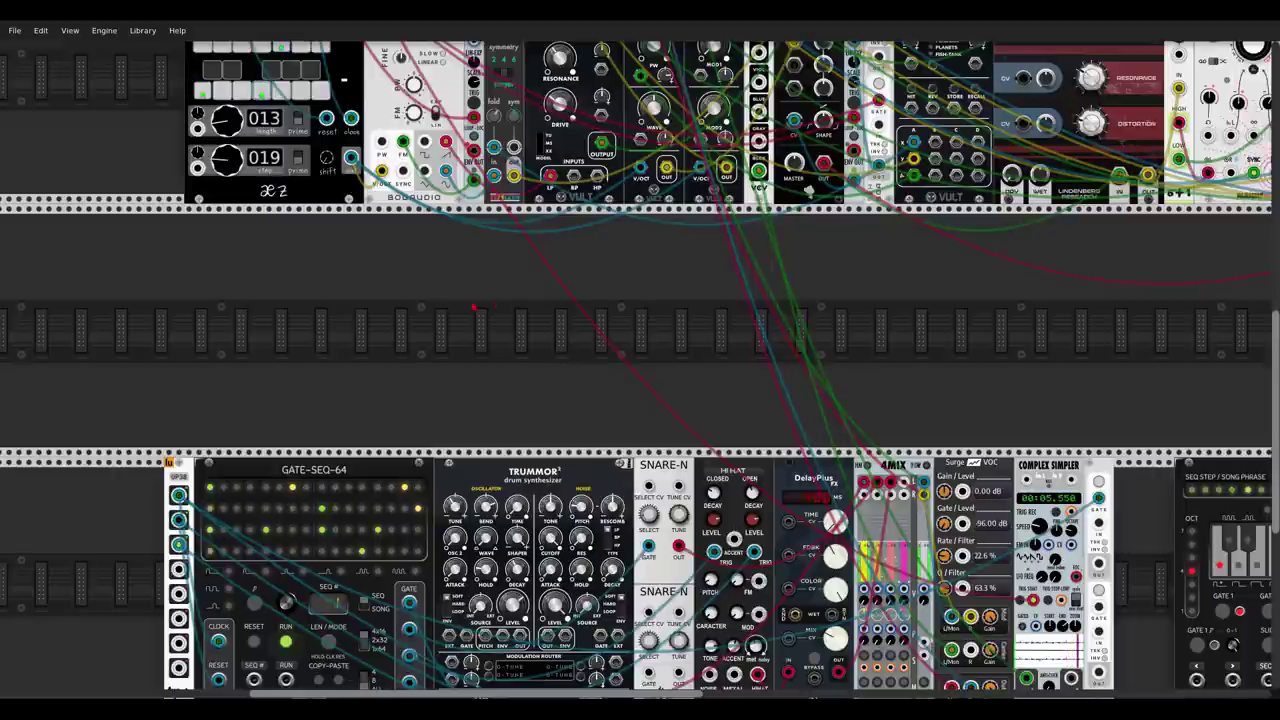
pyautogui.scroll(5, 119, 263)
pyautogui.scroll(1, 119, 263)
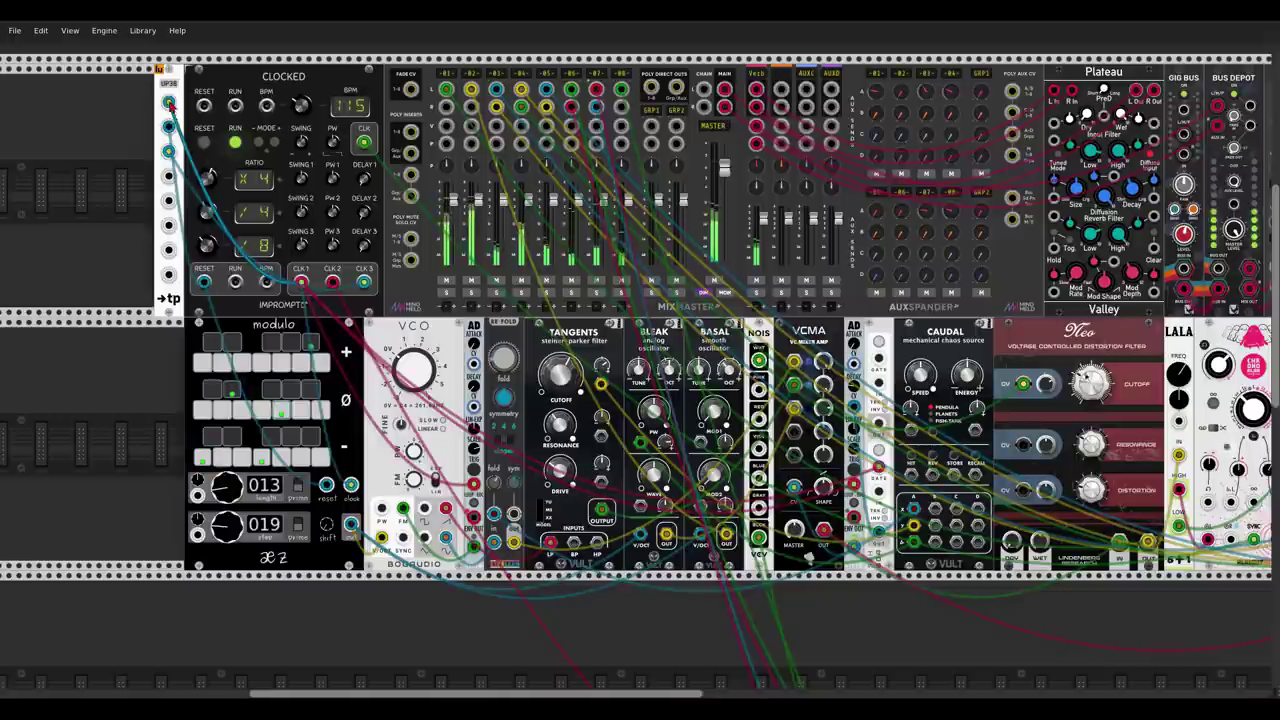
pyautogui.scroll(-10, 178, 228)
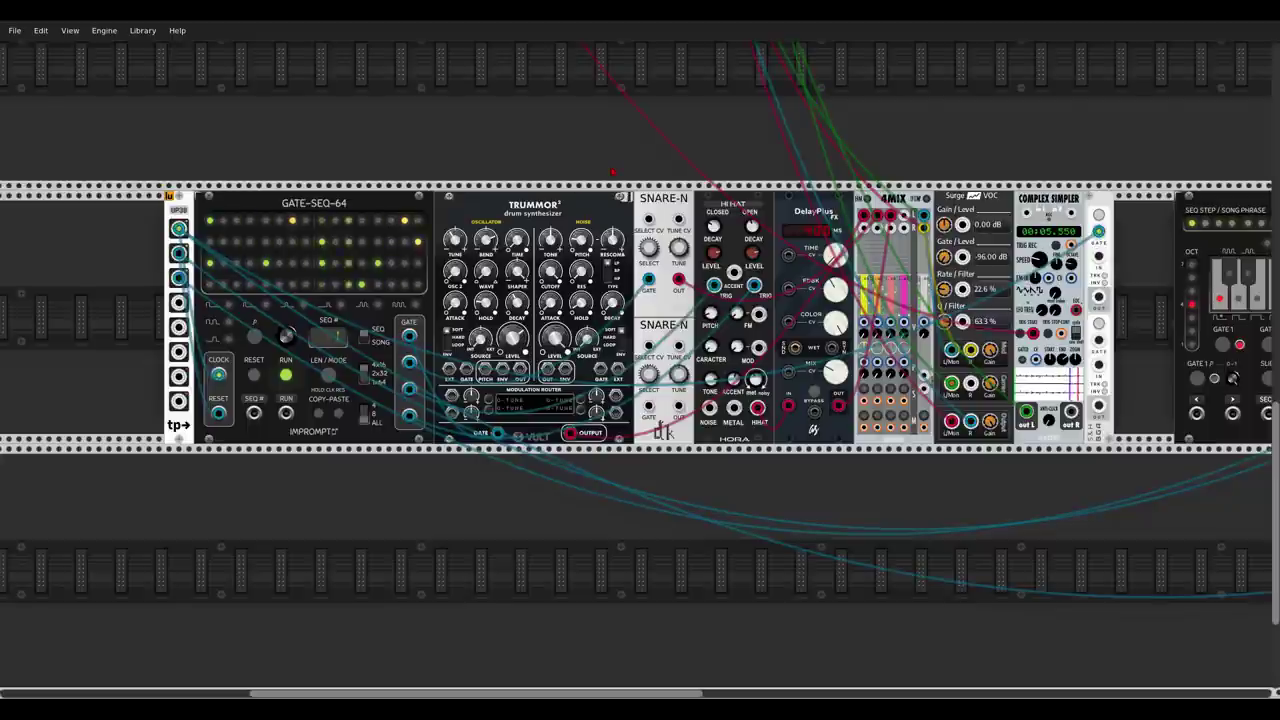
# Set S&H's normal range to +/-3V and patch its two outputs to the pan CV inputs of MixMaster channels 8 and 7.
pyautogui.scroll(3, 613, 172)
pyautogui.rightClick(1103, 338)
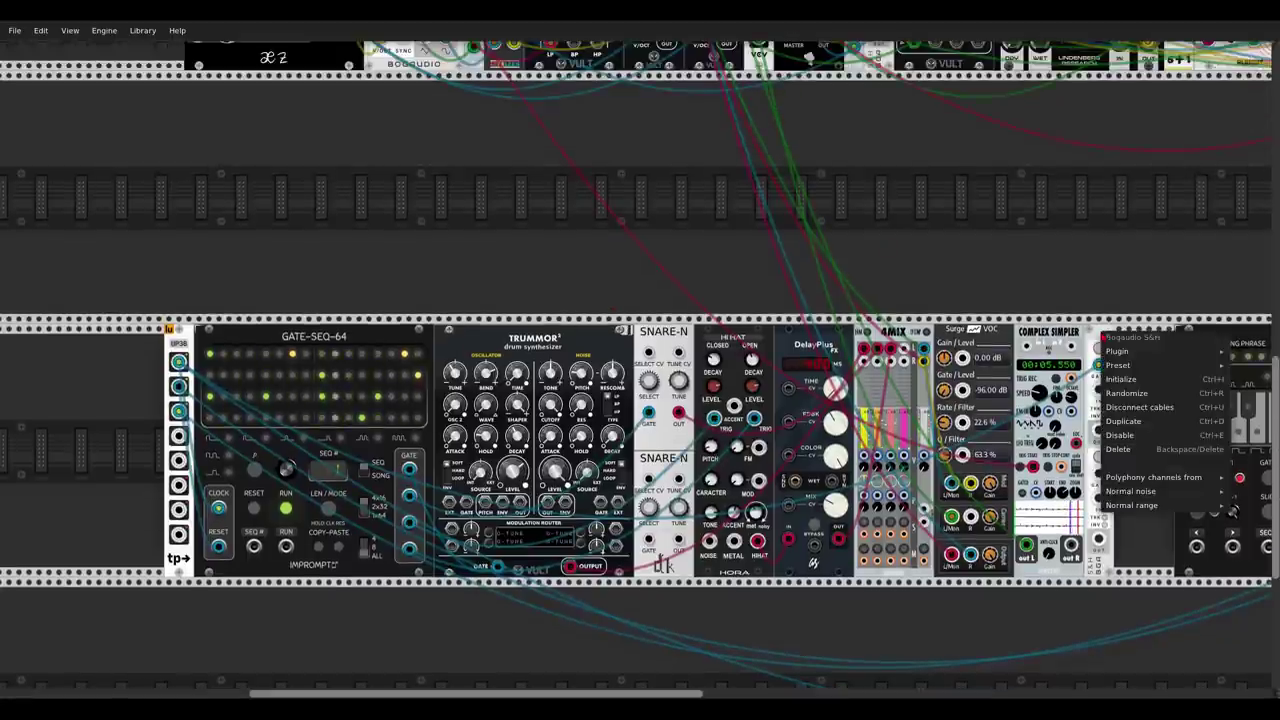
pyautogui.moveTo(1120, 508)
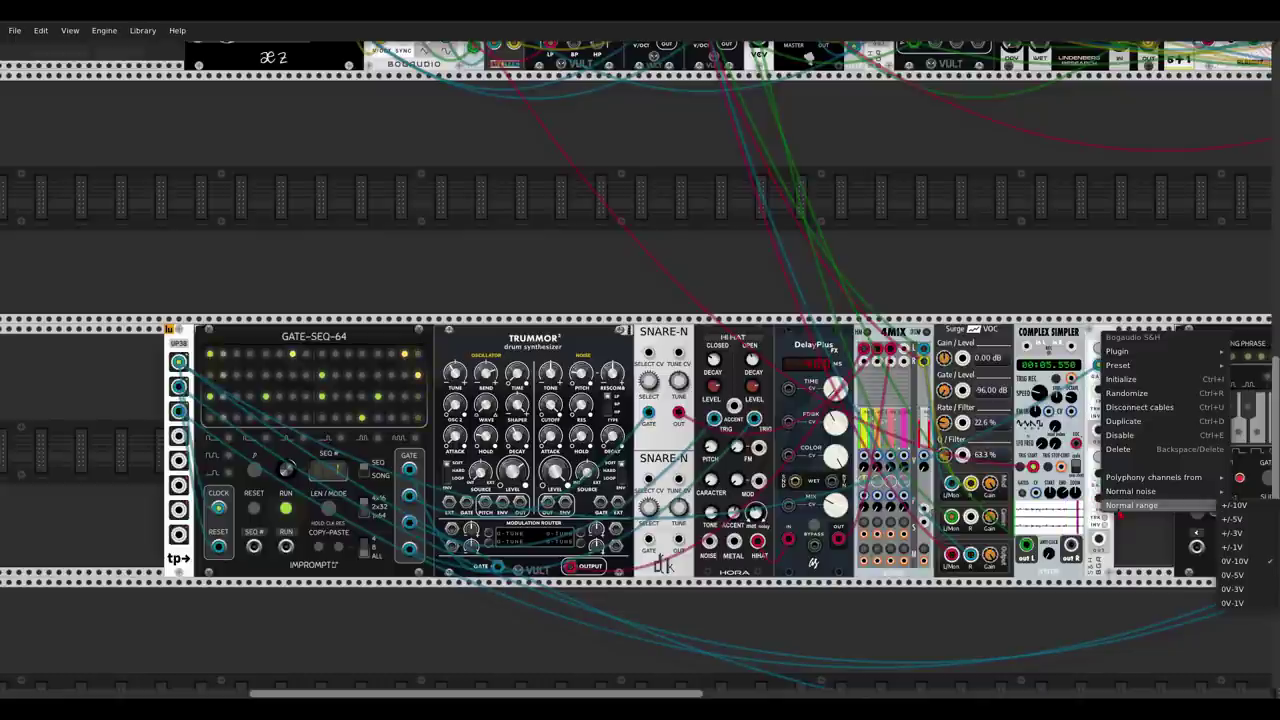
pyautogui.click(1249, 535)
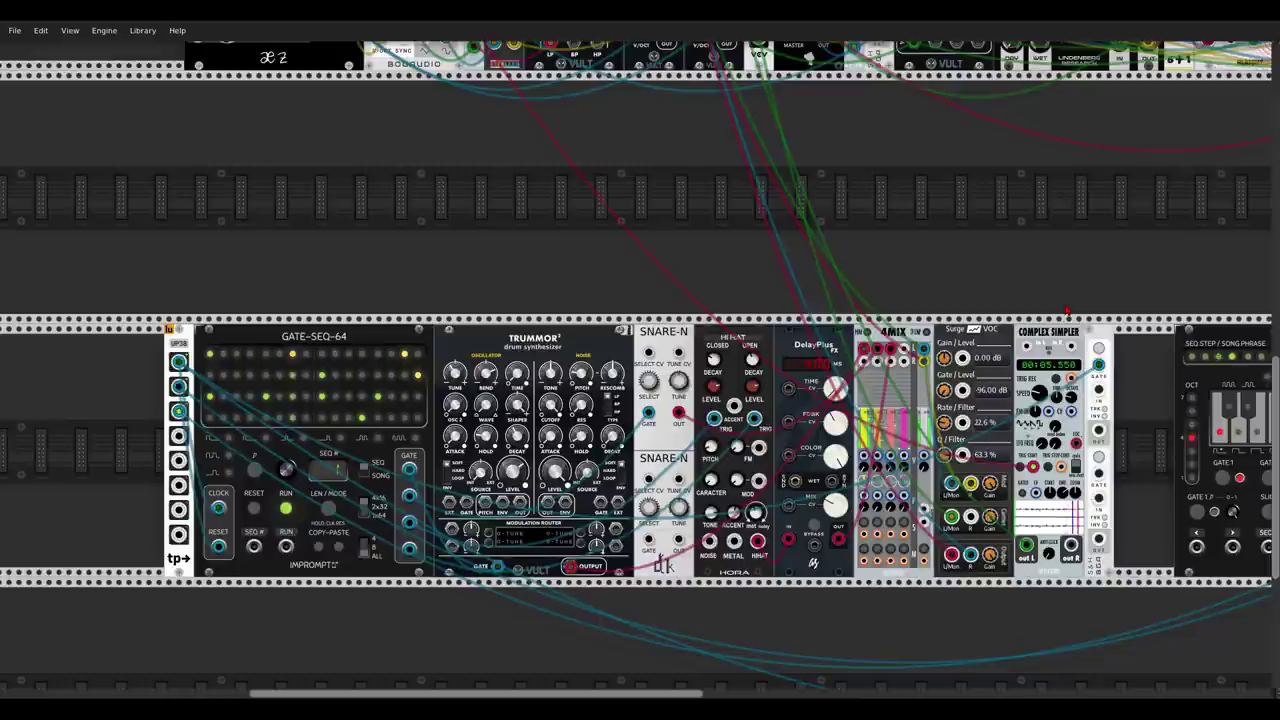
pyautogui.moveTo(1100, 434); pyautogui.dragTo(1098, 570)
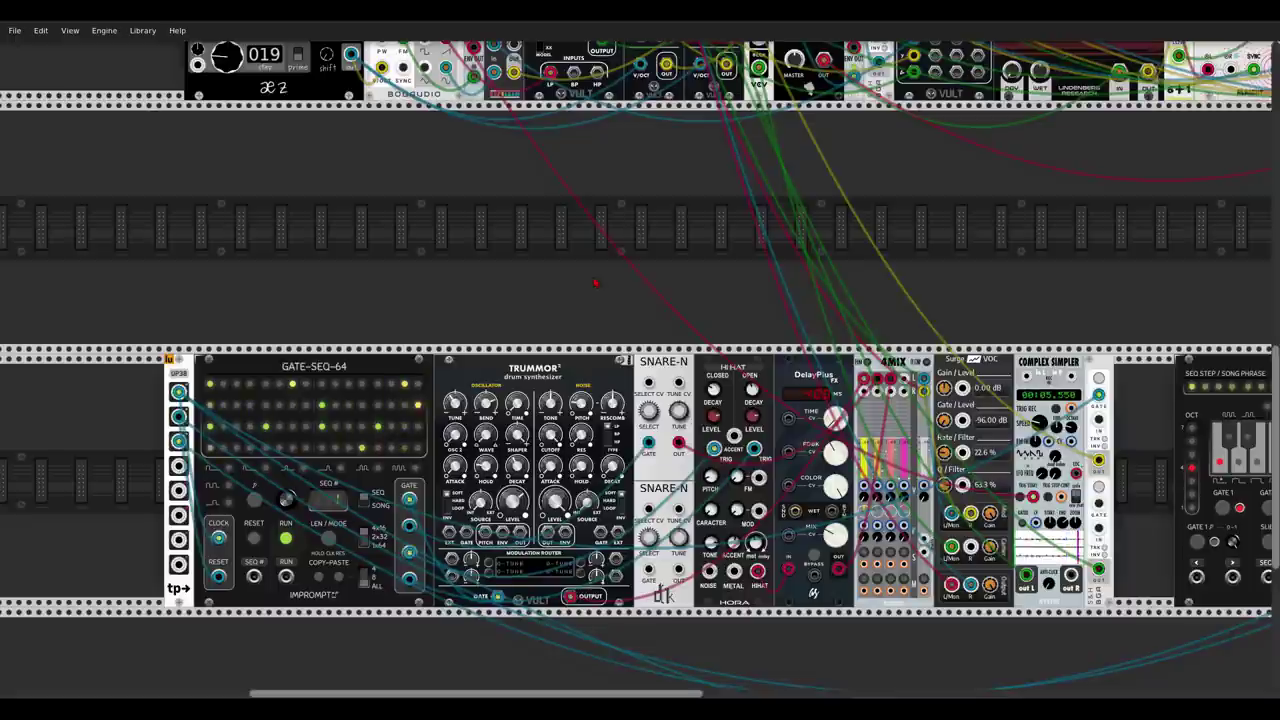
# Patch the left and right outputs of the Plateau ending the Complex Osc voice to Gig Bus's stereo inputs.
pyautogui.hscroll(10, 520, 260)
pyautogui.hscroll(10, 453, 236)
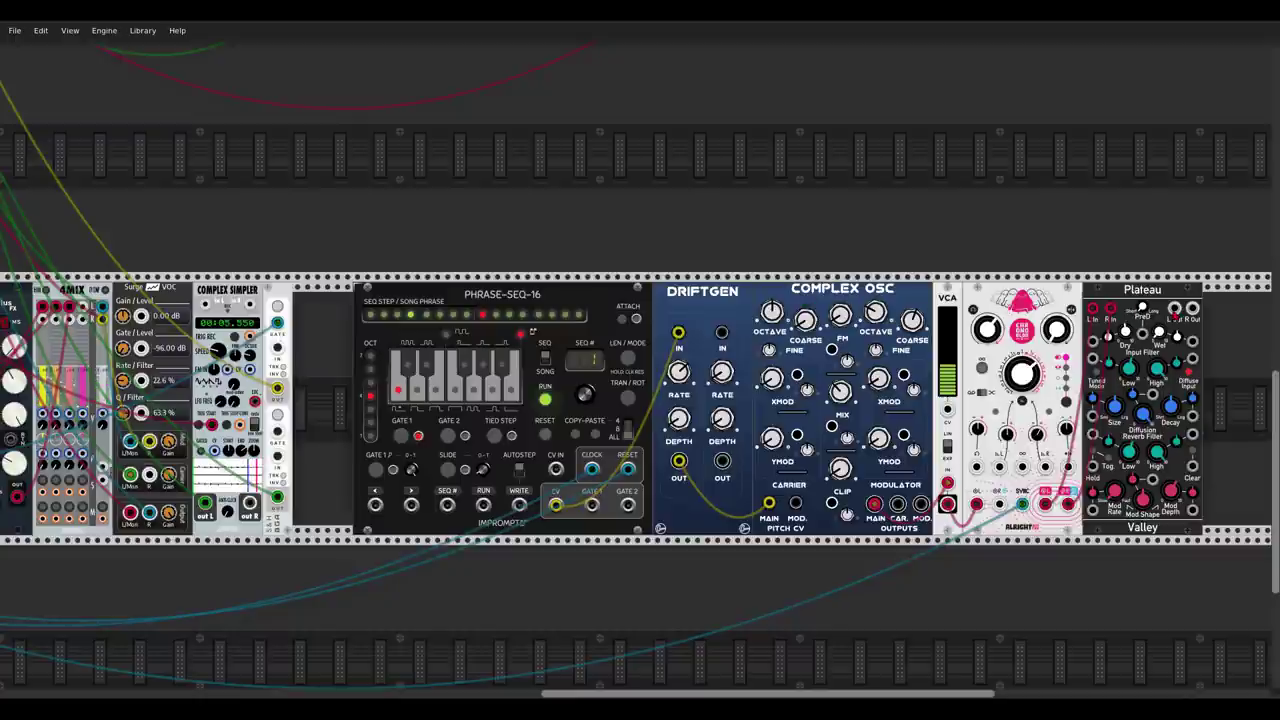
pyautogui.scroll(10, 640, 370)
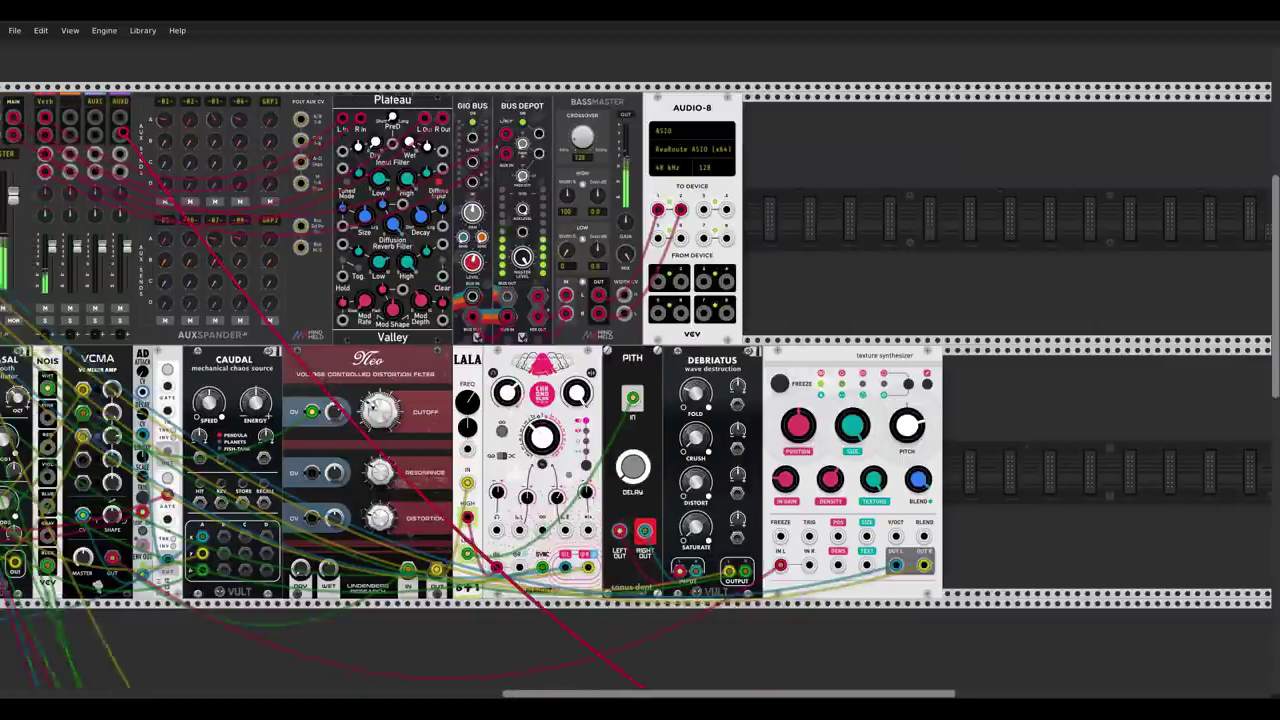
pyautogui.hscroll(-2, 640, 390)
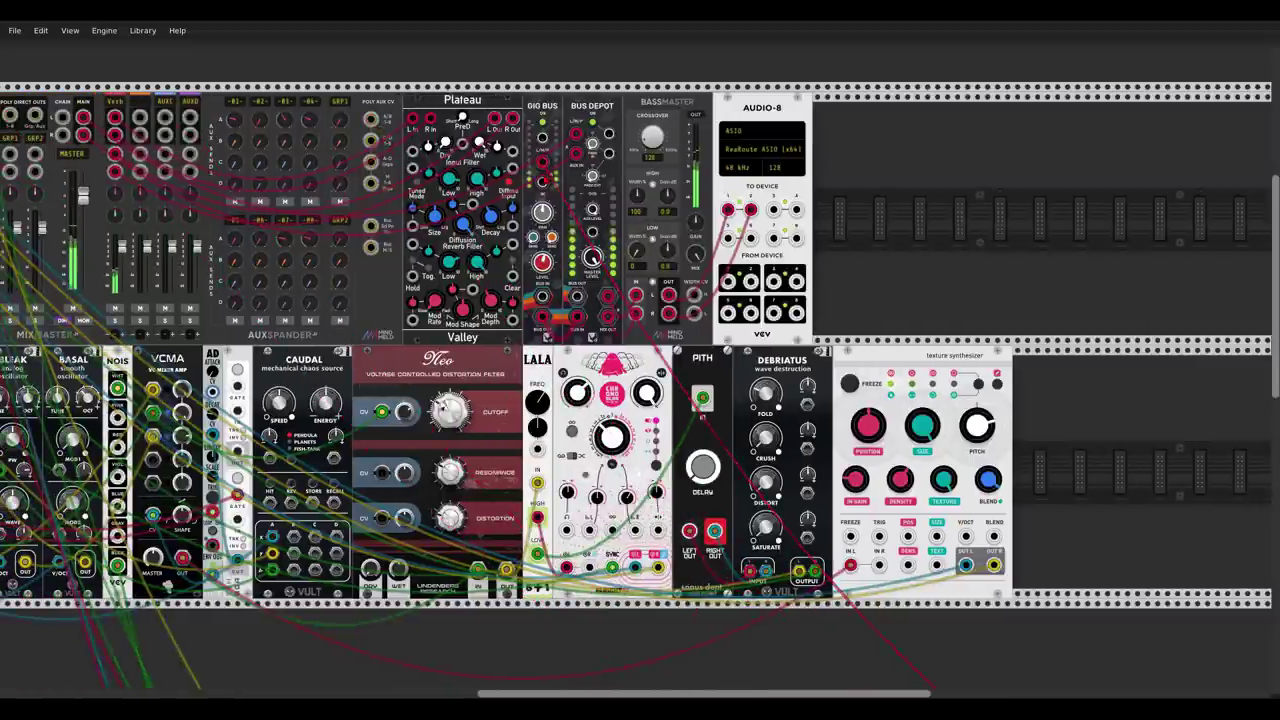
pyautogui.scroll(-8, 640, 370)
pyautogui.hscroll(4, 640, 370)
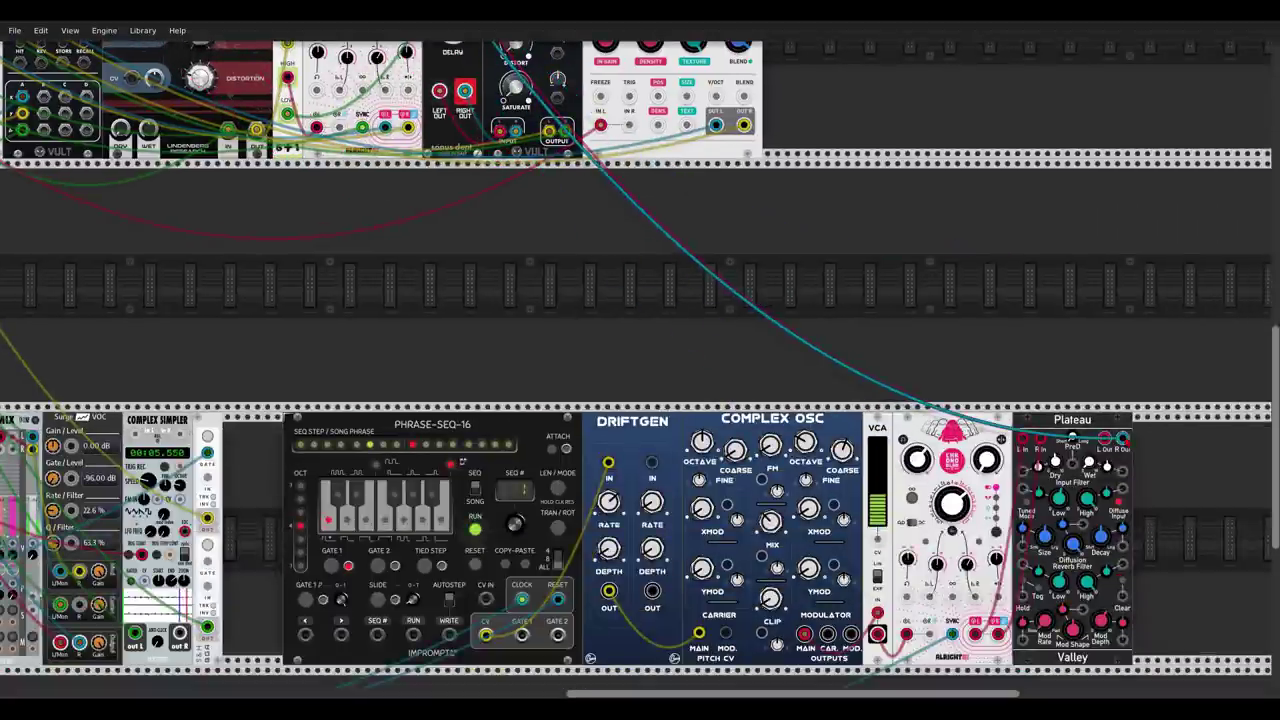
pyautogui.scroll(8, 640, 370)
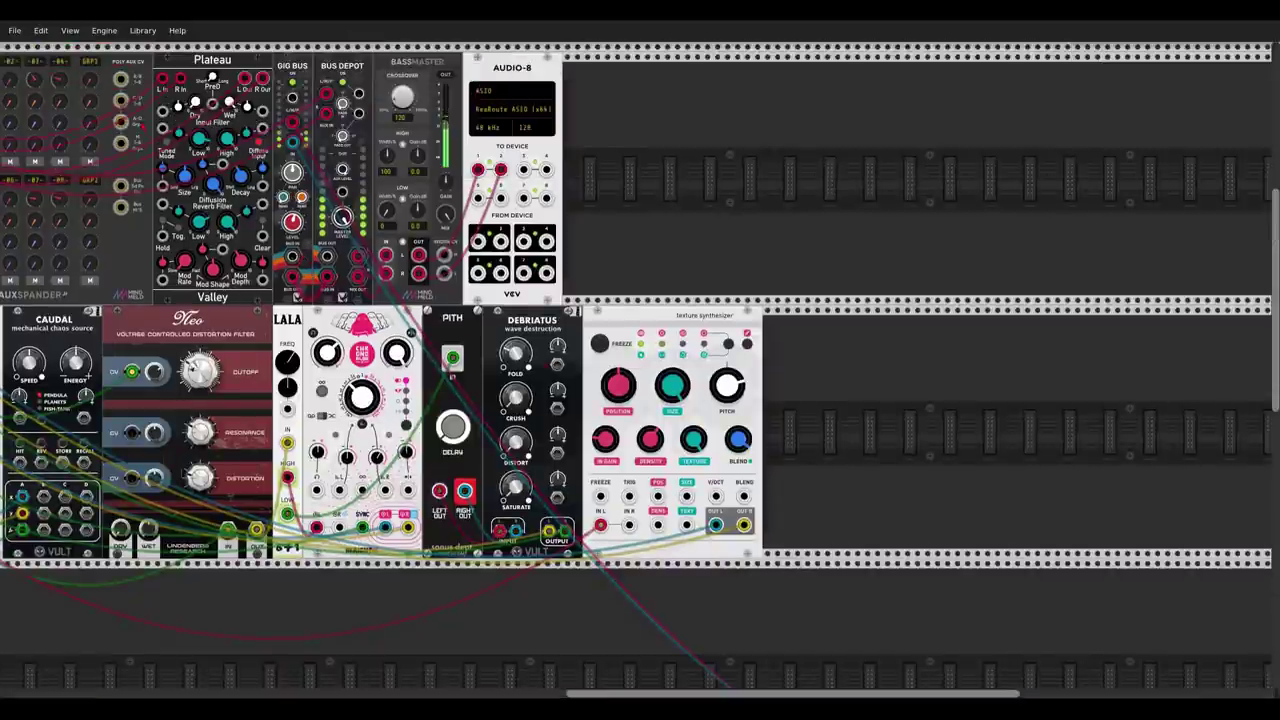
# Mute MixMaster's master channel to isolate the Phrase-Seq-16 voice.
pyautogui.hscroll(-7, 908, 293)
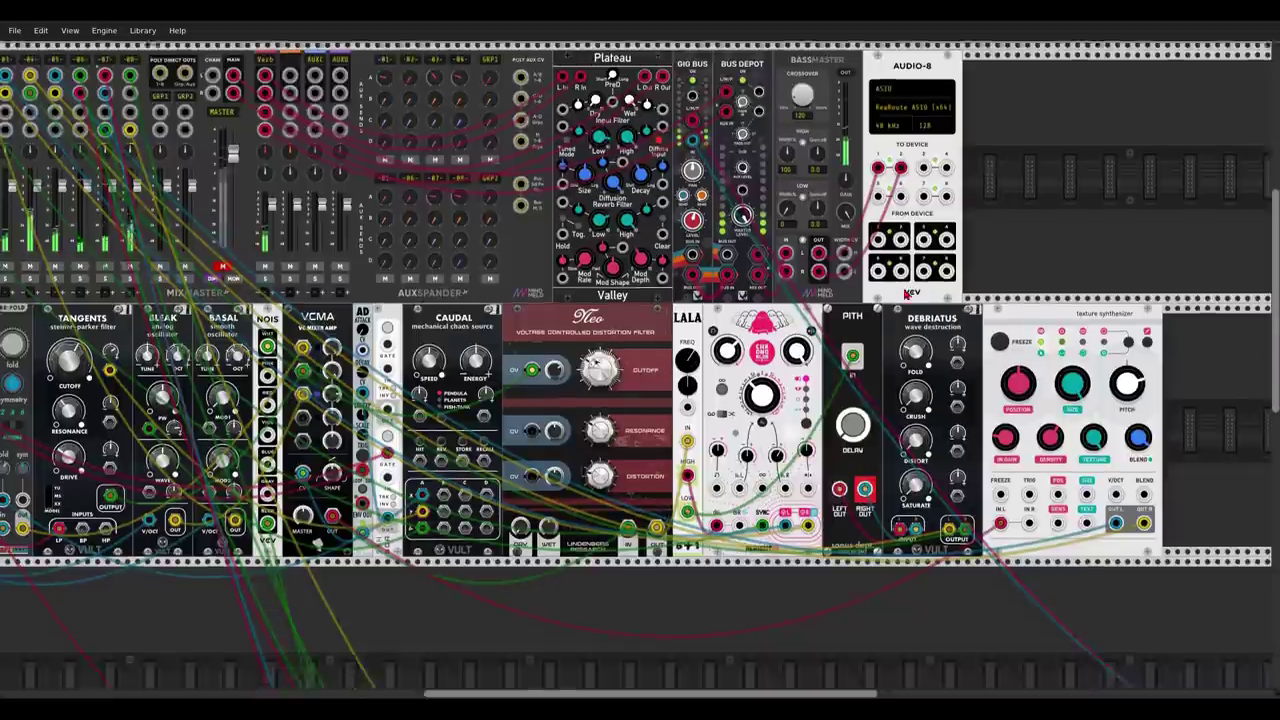
pyautogui.scroll(-10, 908, 293)
pyautogui.hscroll(8, 606, 582)
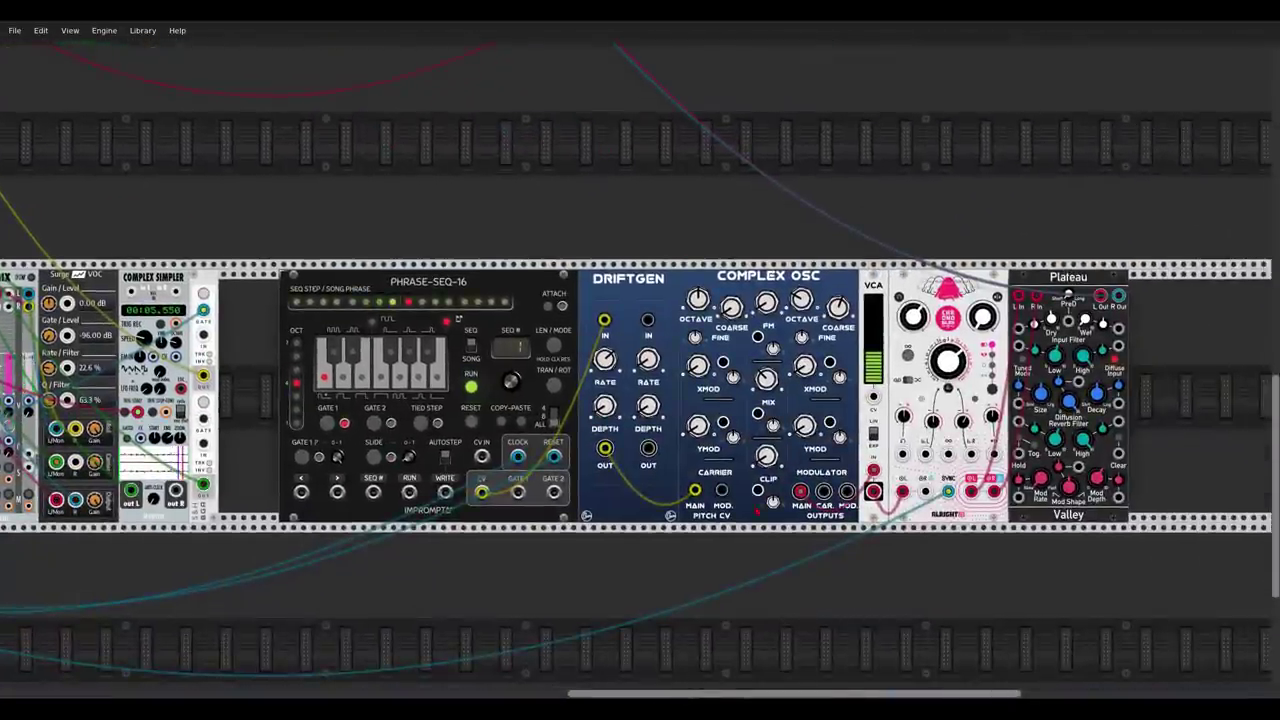
# Raise the depth of DriftGen's first channel slightly in the Phrase-Seq-16 voice.
pyautogui.scroll(2, 757, 511)
pyautogui.moveTo(769, 136); pyautogui.dragTo(709, 138)
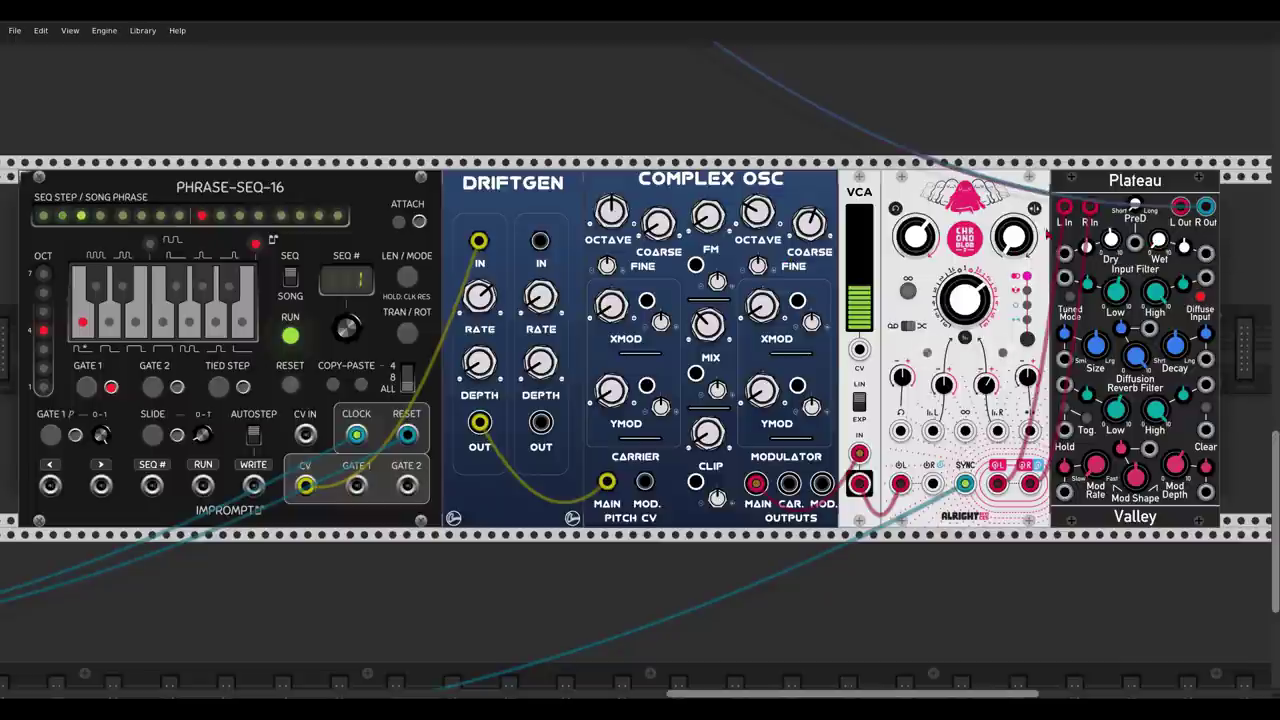
pyautogui.hscroll(-2, 622, 192)
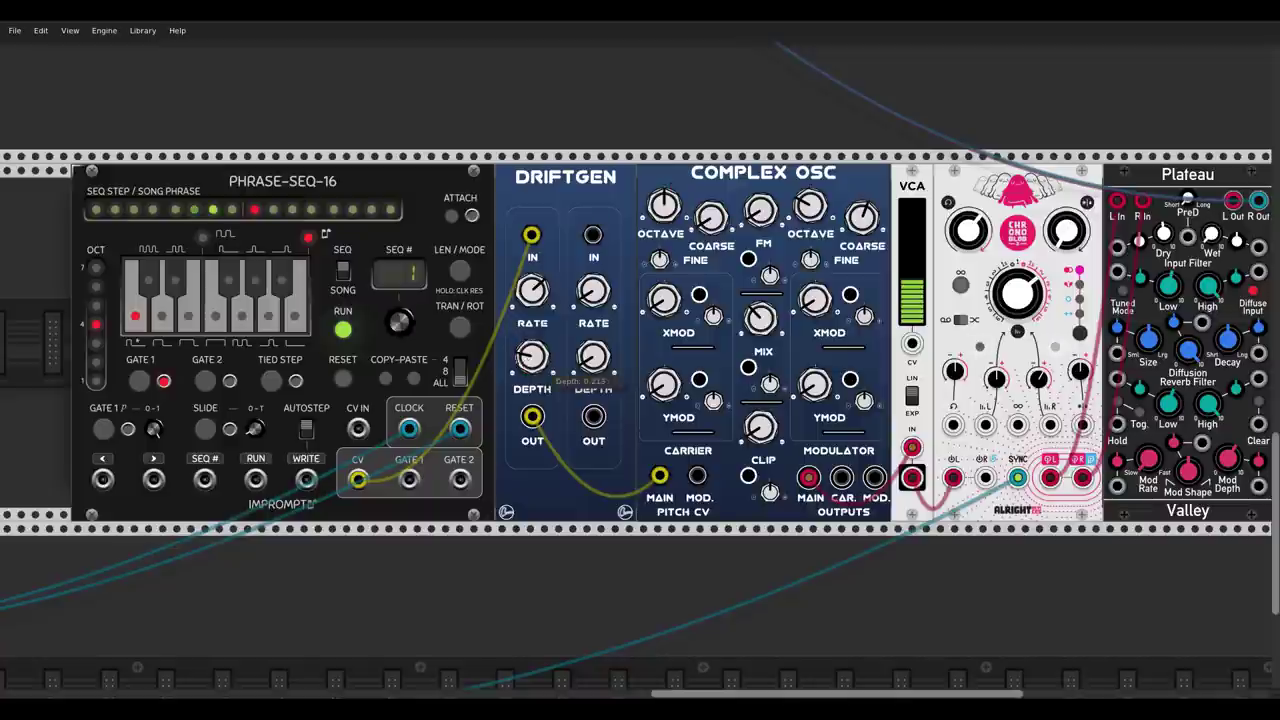
pyautogui.moveTo(532, 356); pyautogui.dragTo(532, 336)
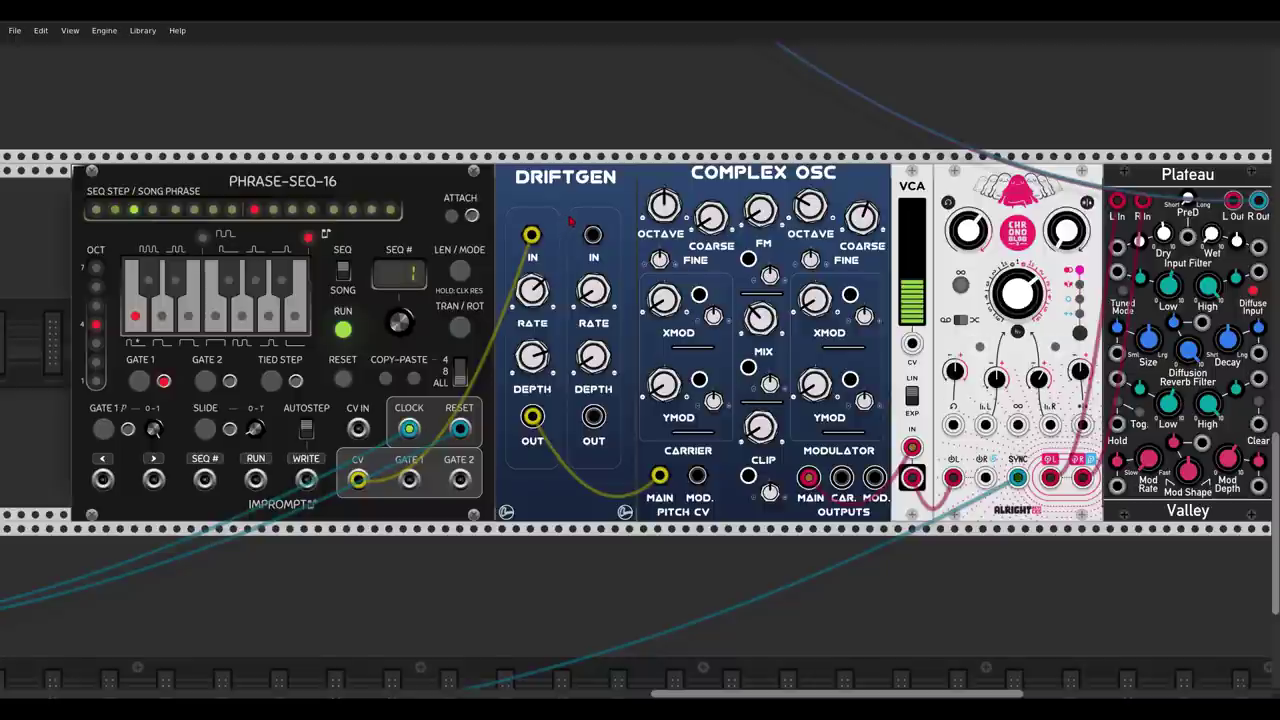
# Raise Chronoblob's dry/wet mix in the Complex Osc voice and lower the following Plateau's wet level to about 0.265.
pyautogui.moveTo(1070, 237); pyautogui.dragTo(1068, 211)
pyautogui.moveTo(1211, 234); pyautogui.dragTo(1211, 275)
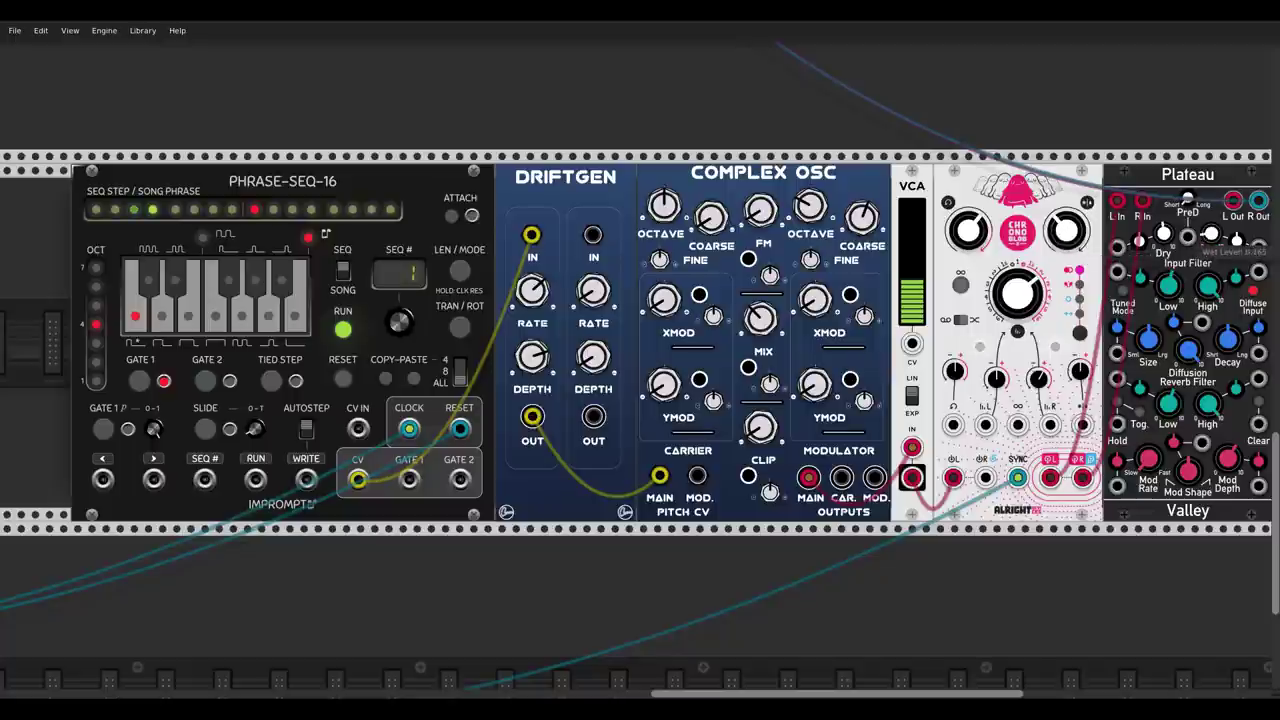
pyautogui.moveTo(1063, 231)
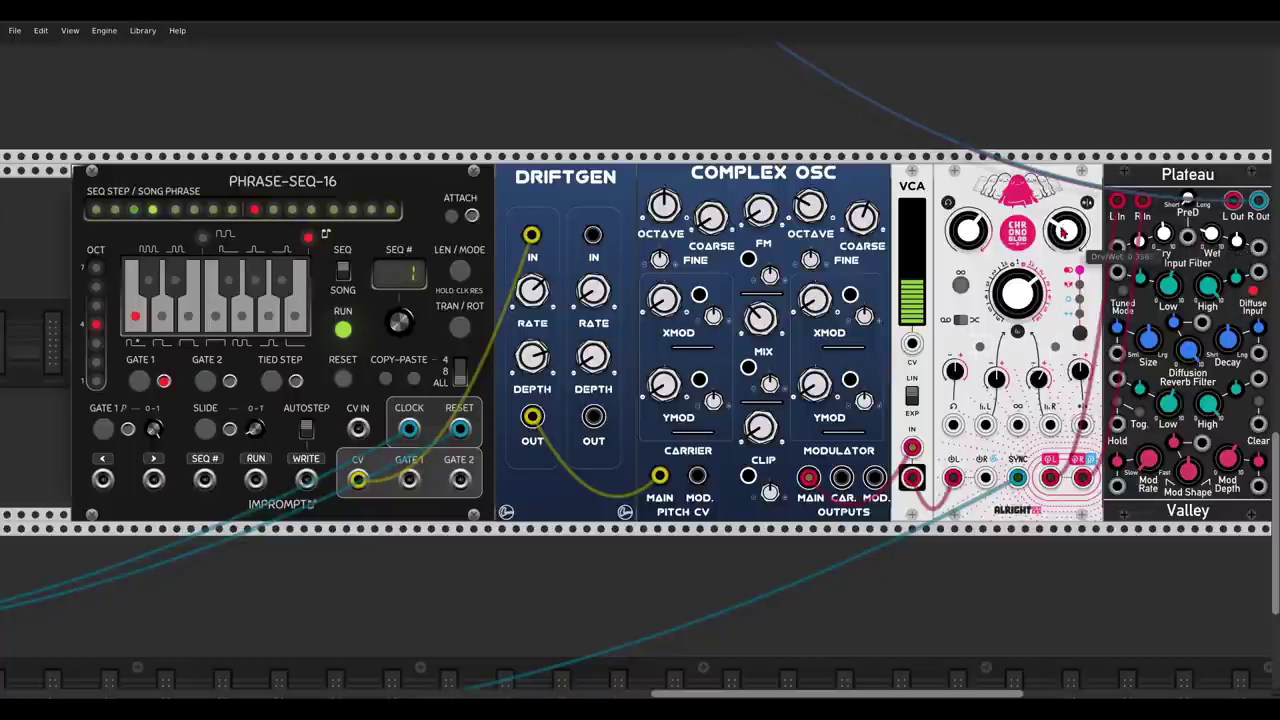
# Lower Complex Osc's clip amount slightly and fine-tune its FM amount.
pyautogui.moveTo(760, 428)
pyautogui.mouseDown()
pyautogui.moveTo(760, 386)
pyautogui.moveTo(760, 432)
pyautogui.mouseUp()
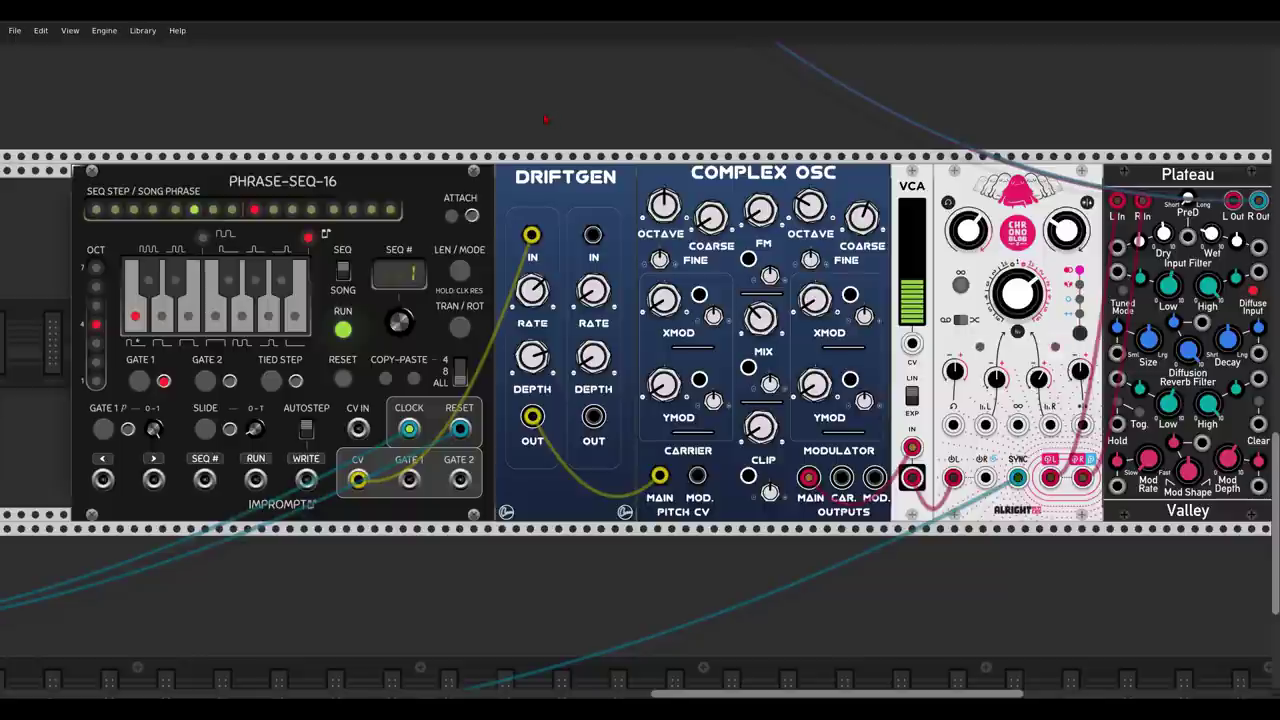
pyautogui.moveTo(754, 211)
pyautogui.mouseDown()
pyautogui.moveTo(754, 152)
pyautogui.moveTo(754, 211)
pyautogui.mouseUp()
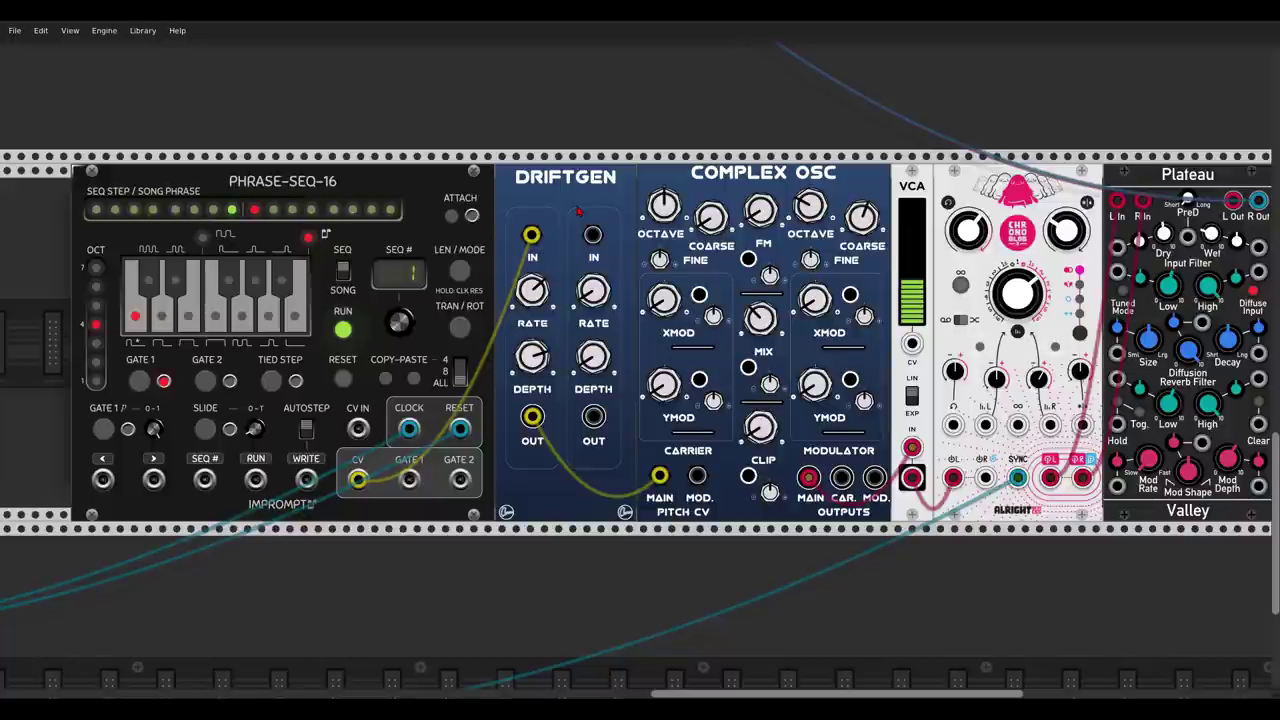
# Unmute MixMaster's master channel to hear the Complex Osc voice with the rest of the patch.
pyautogui.keyDown('ctrl'); pyautogui.scroll(-2, 571, 206); pyautogui.keyUp('ctrl')
pyautogui.moveTo(511, 151); pyautogui.dragTo(825, 491)
pyautogui.moveTo(536, 312); pyautogui.dragTo(867, 426)
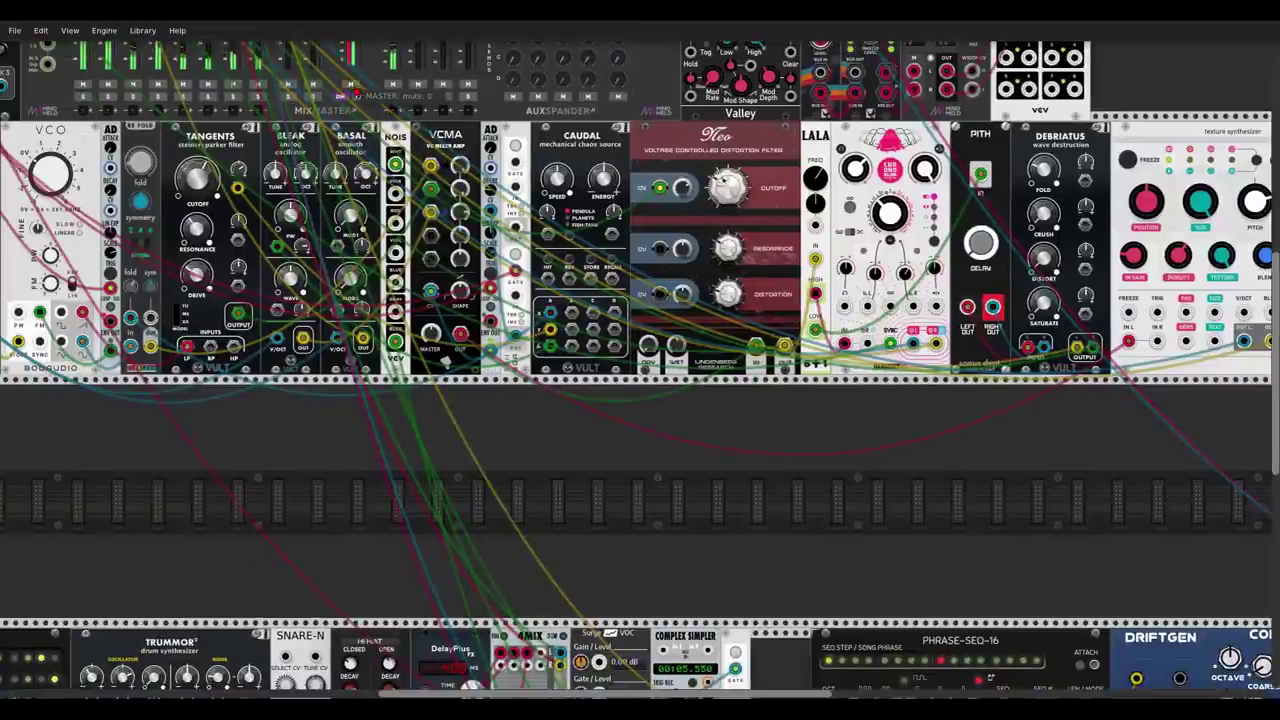
# Lower Complex Osc's clip amount further while the full mix plays.
pyautogui.scroll(-5, 682, 454)
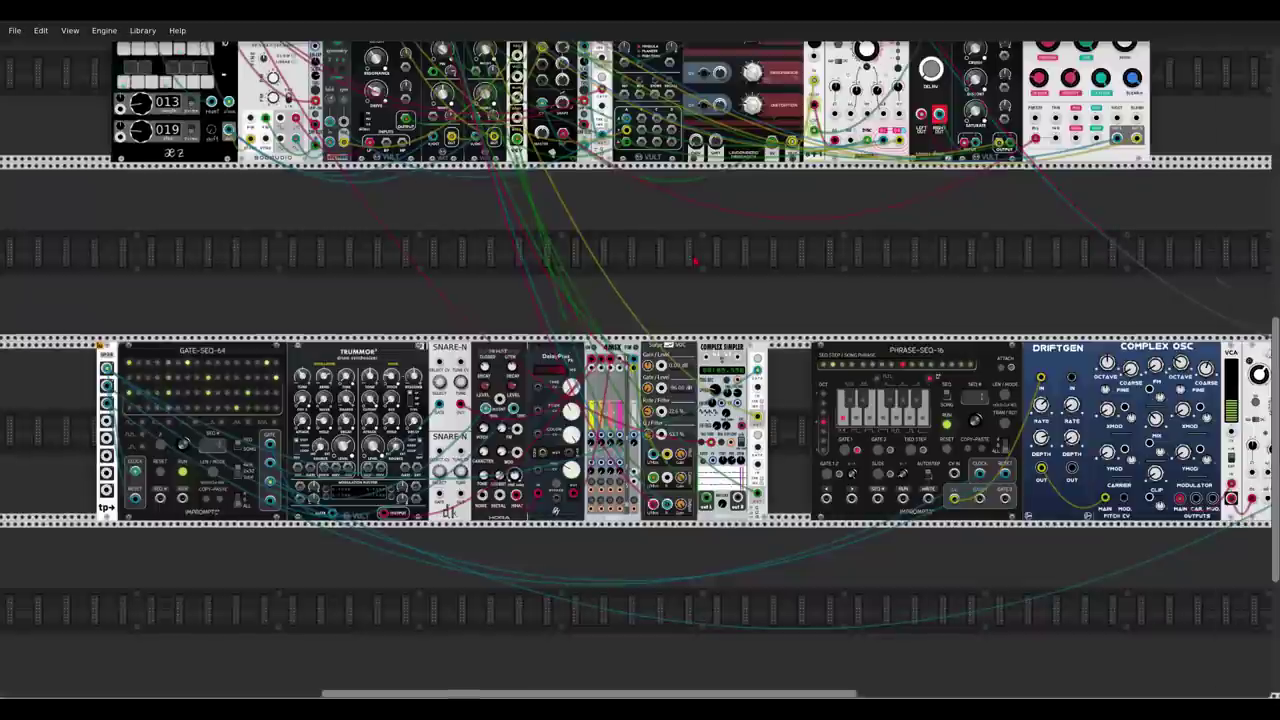
pyautogui.moveTo(695, 261); pyautogui.dragTo(597, 355)
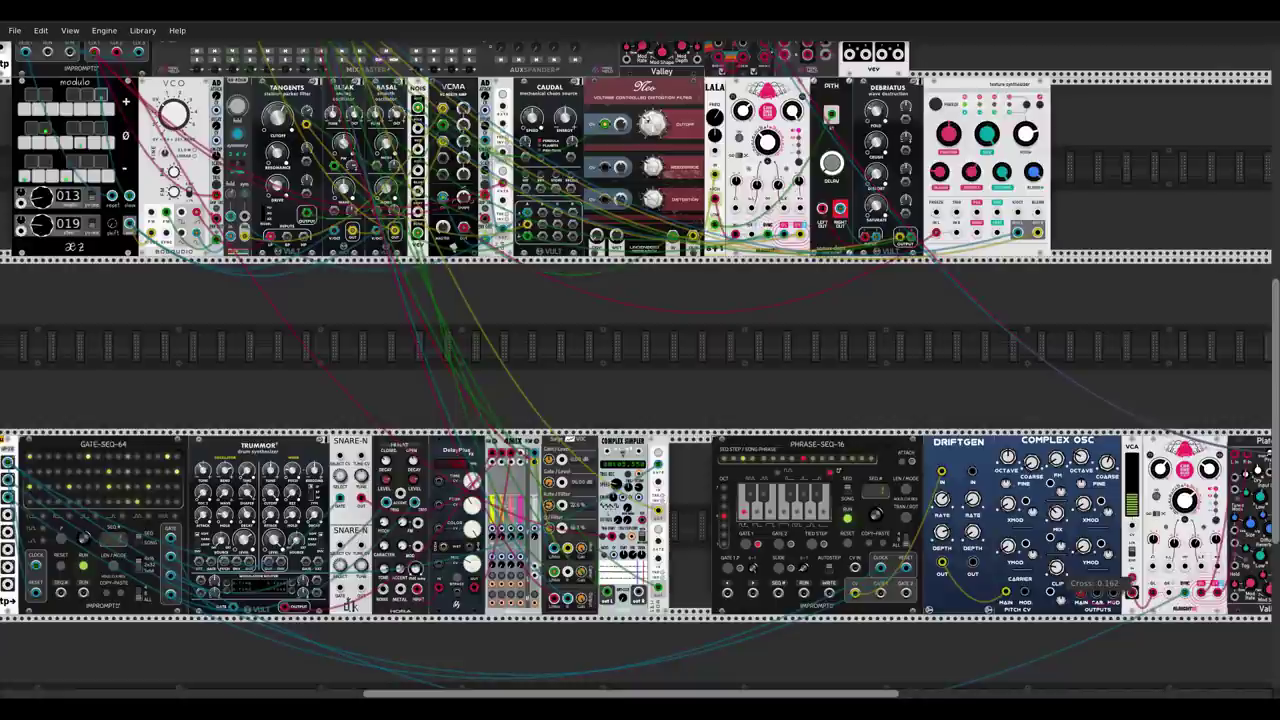
pyautogui.moveTo(1057, 568); pyautogui.dragTo(1057, 640)
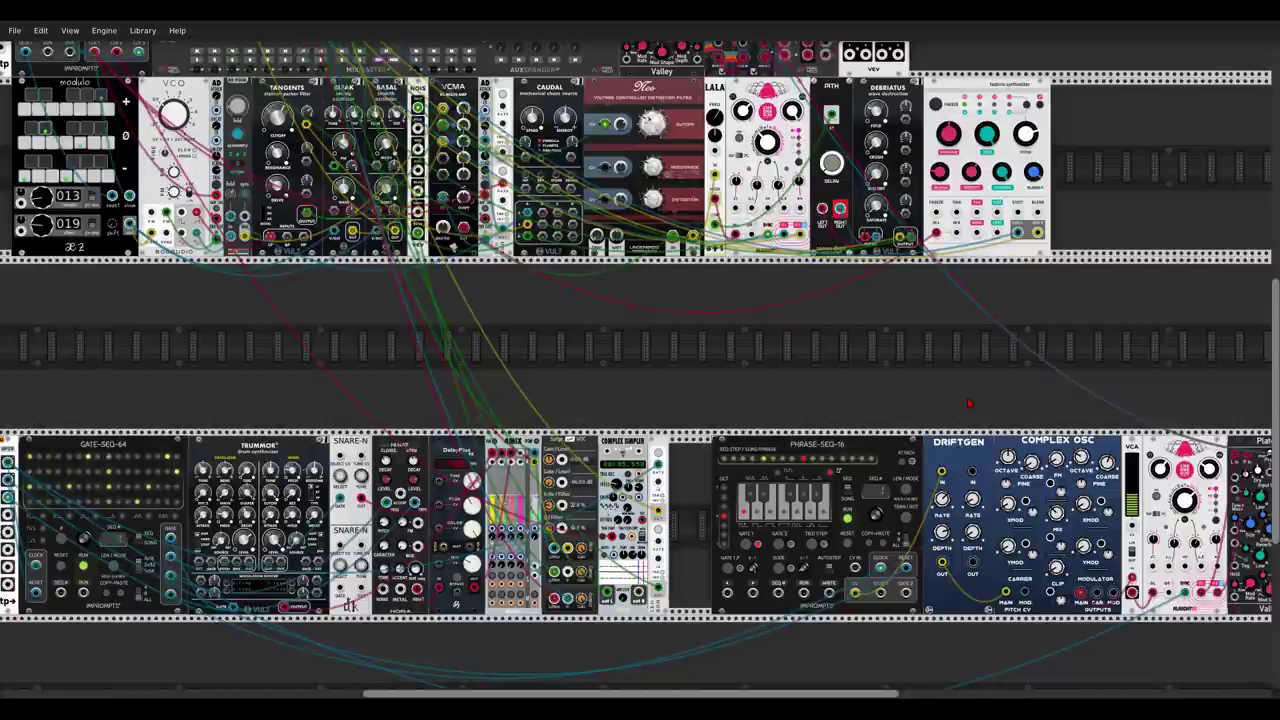
# Raise Complex Osc's FM amount to about 0.257 and turn it back down.
pyautogui.scroll(1, 969, 403)
pyautogui.hscroll(-1, 969, 403)
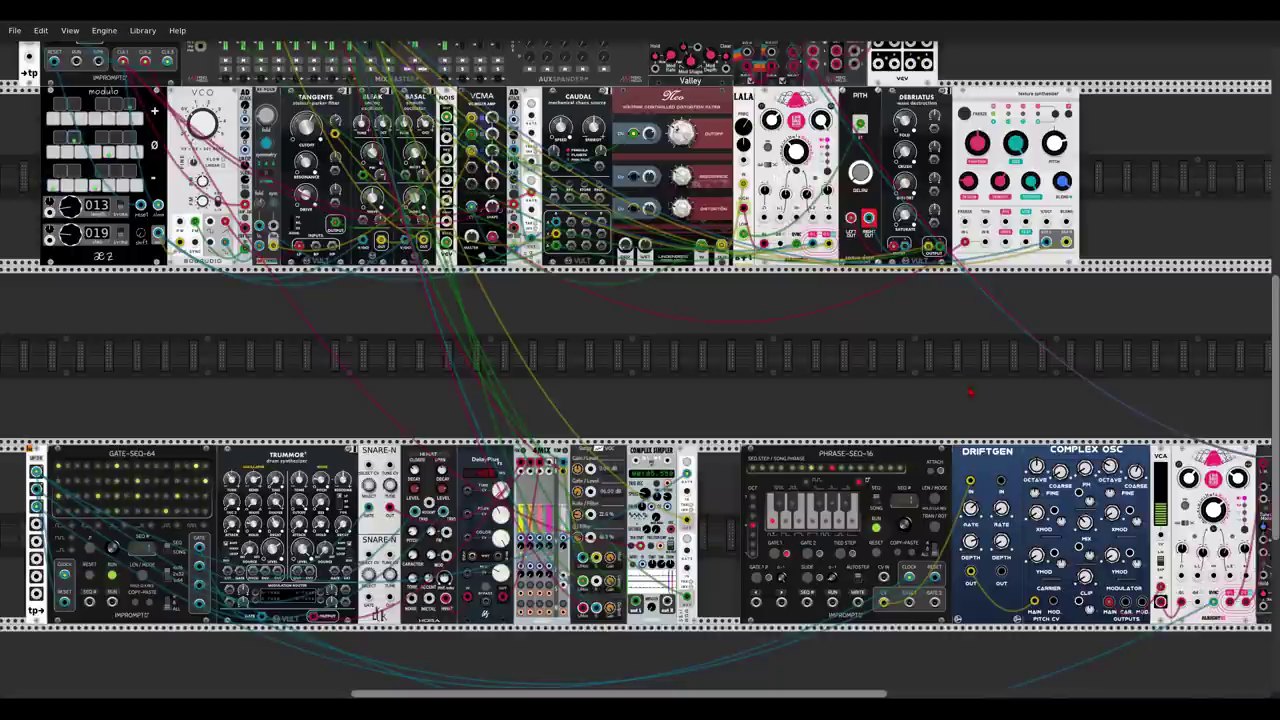
pyautogui.moveTo(1085, 468); pyautogui.dragTo(1085, 436)
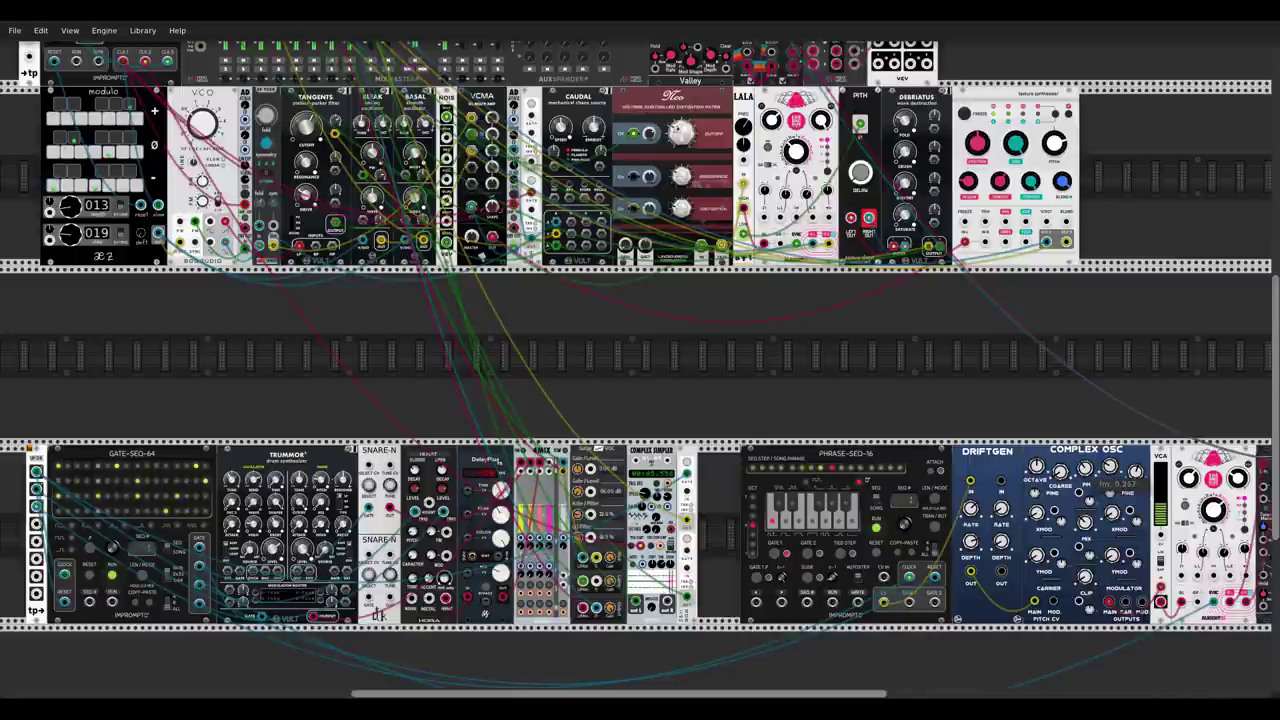
pyautogui.moveTo(1085, 468); pyautogui.dragTo(1085, 510)
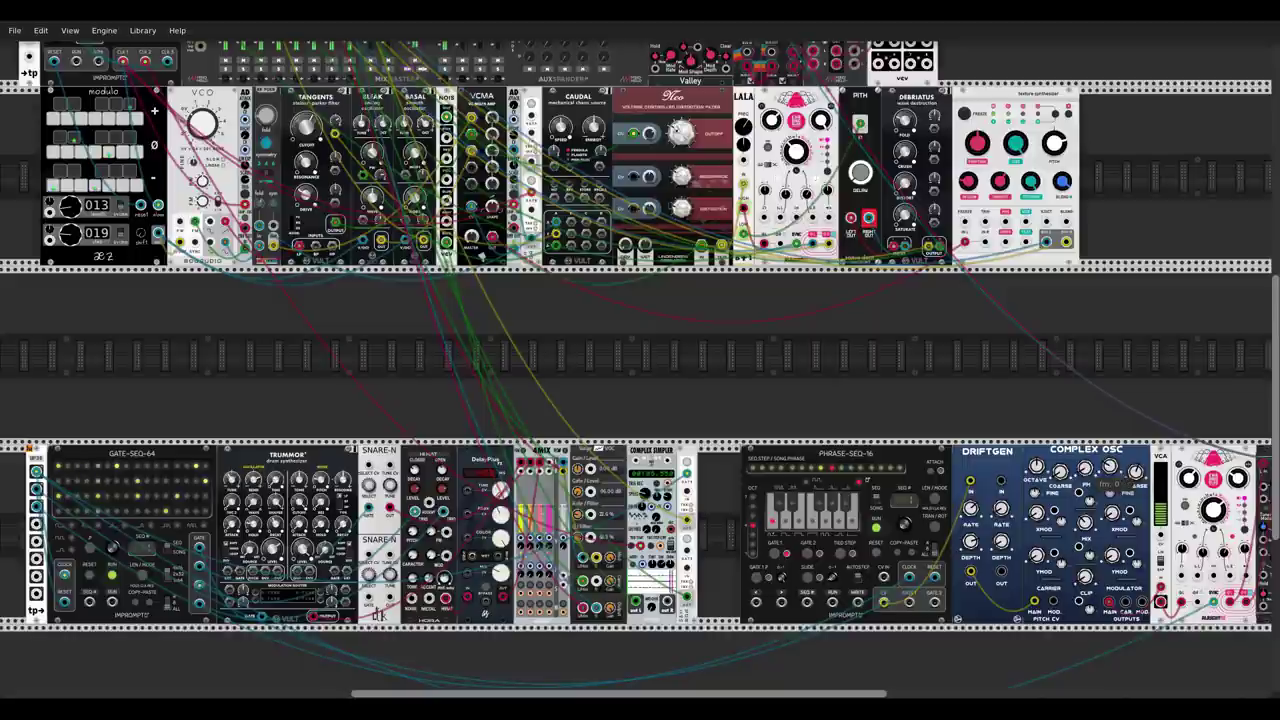
# Raise Complex Osc's clip amount to about 0.2765 while the full mix plays.
pyautogui.moveTo(1036, 470)
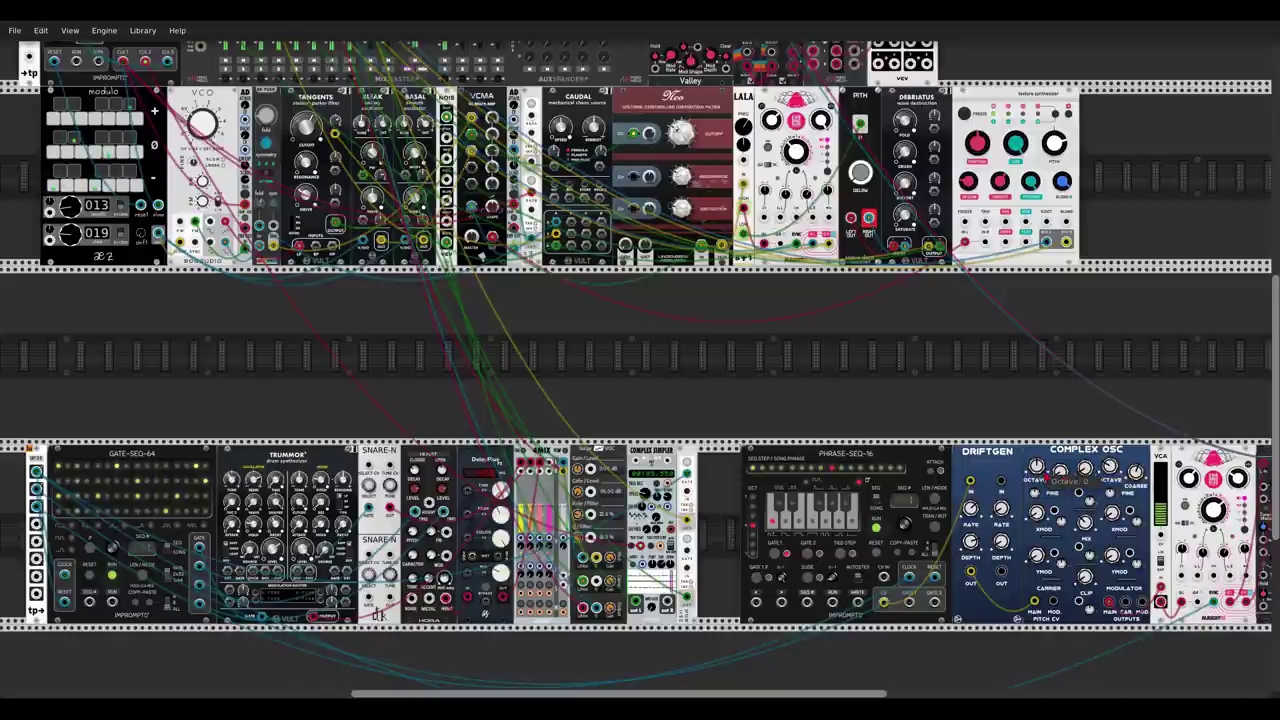
pyautogui.moveTo(1086, 577); pyautogui.dragTo(1086, 558)
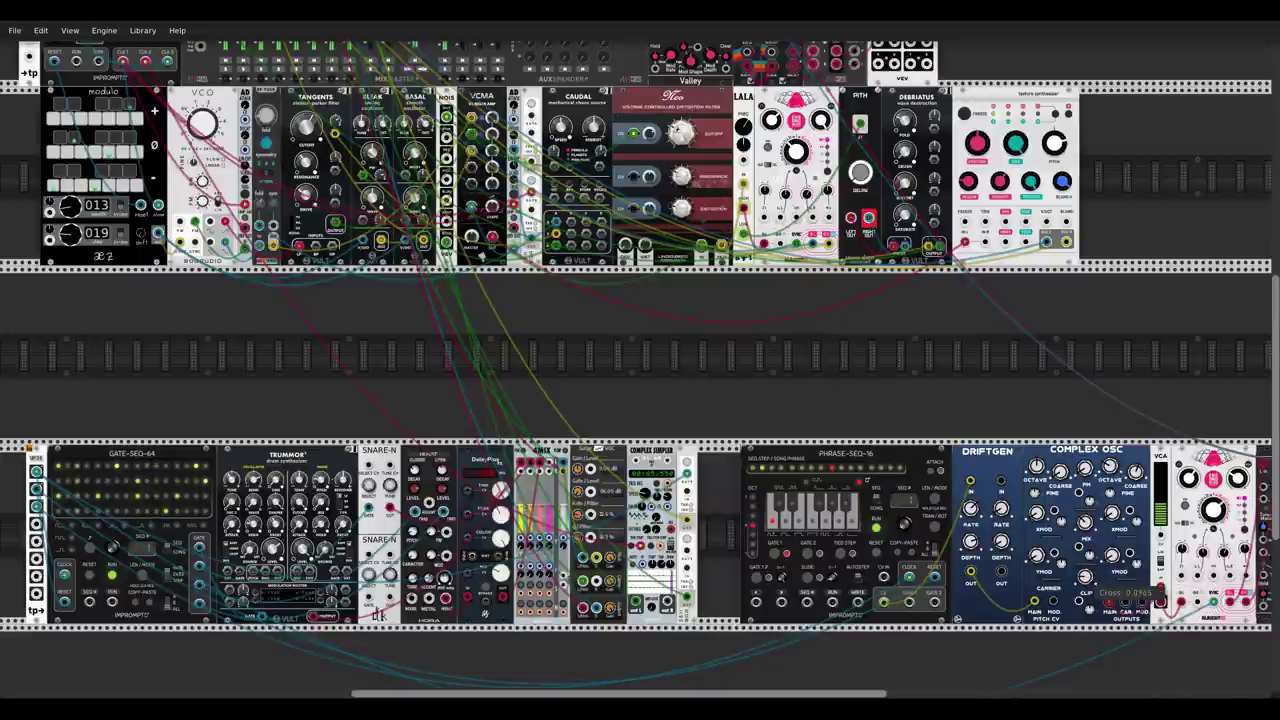
pyautogui.moveTo(1052, 527)
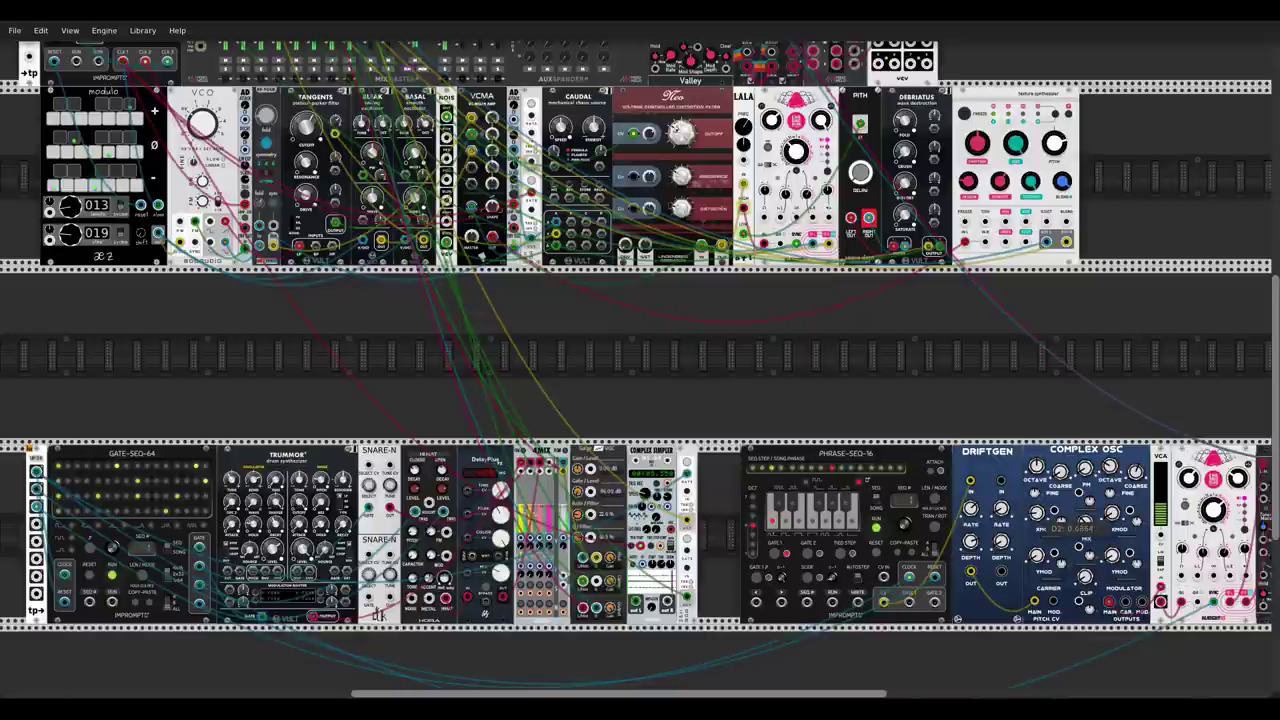
# Lower the cutoff frequency of the red voltage-controlled distortion filter slightly.
pyautogui.moveTo(681, 133)
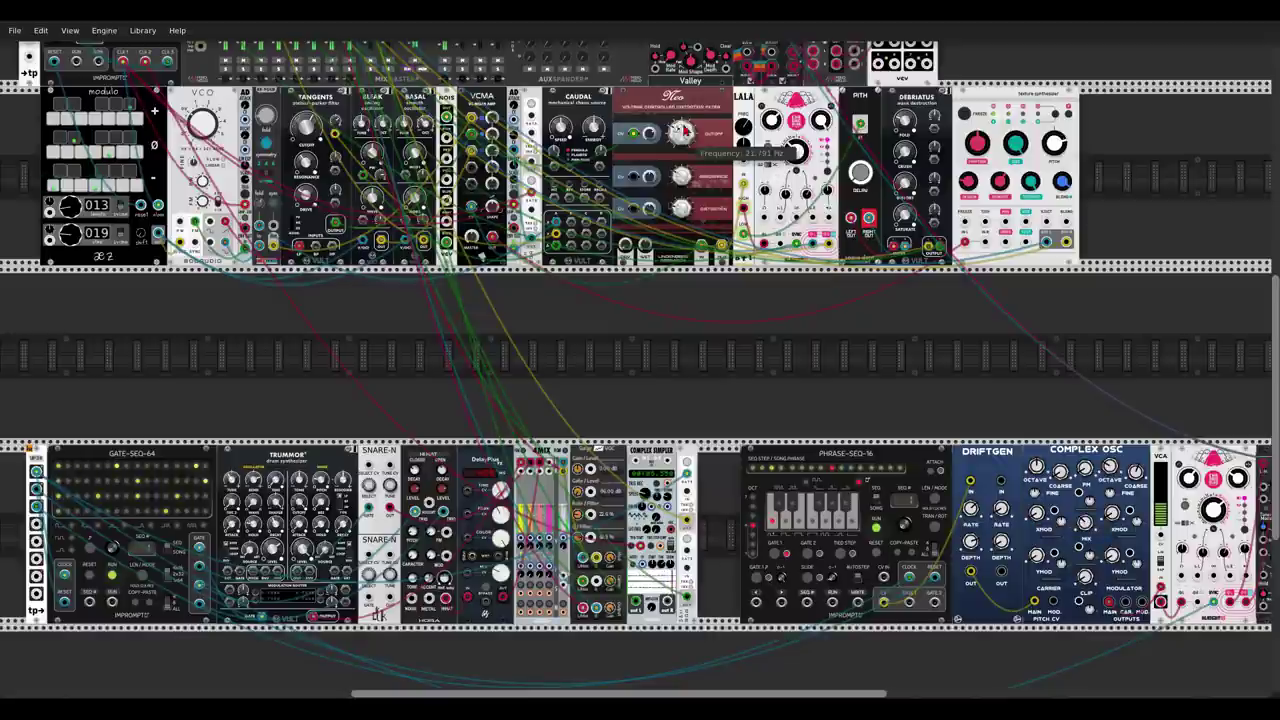
pyautogui.moveTo(681, 133); pyautogui.dragTo(681, 145)
pyautogui.moveTo(678, 329); pyautogui.dragTo(737, 357)
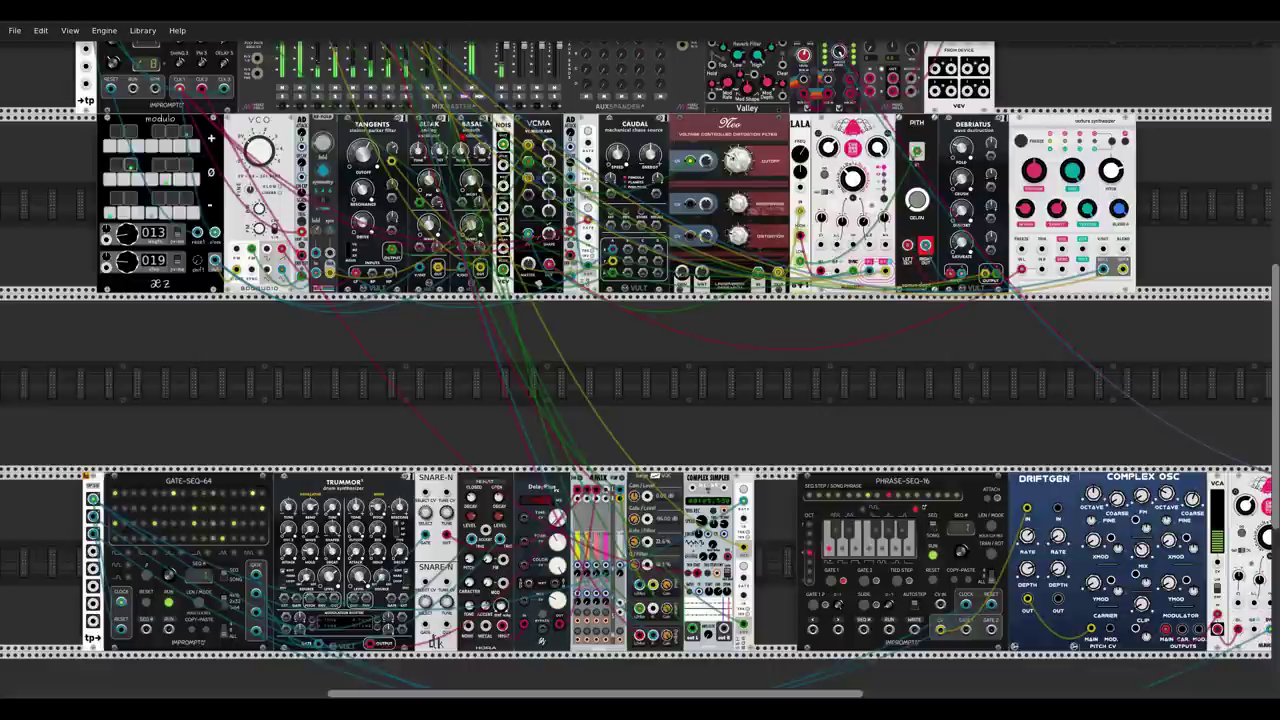
pyautogui.scroll(3, 640, 370)
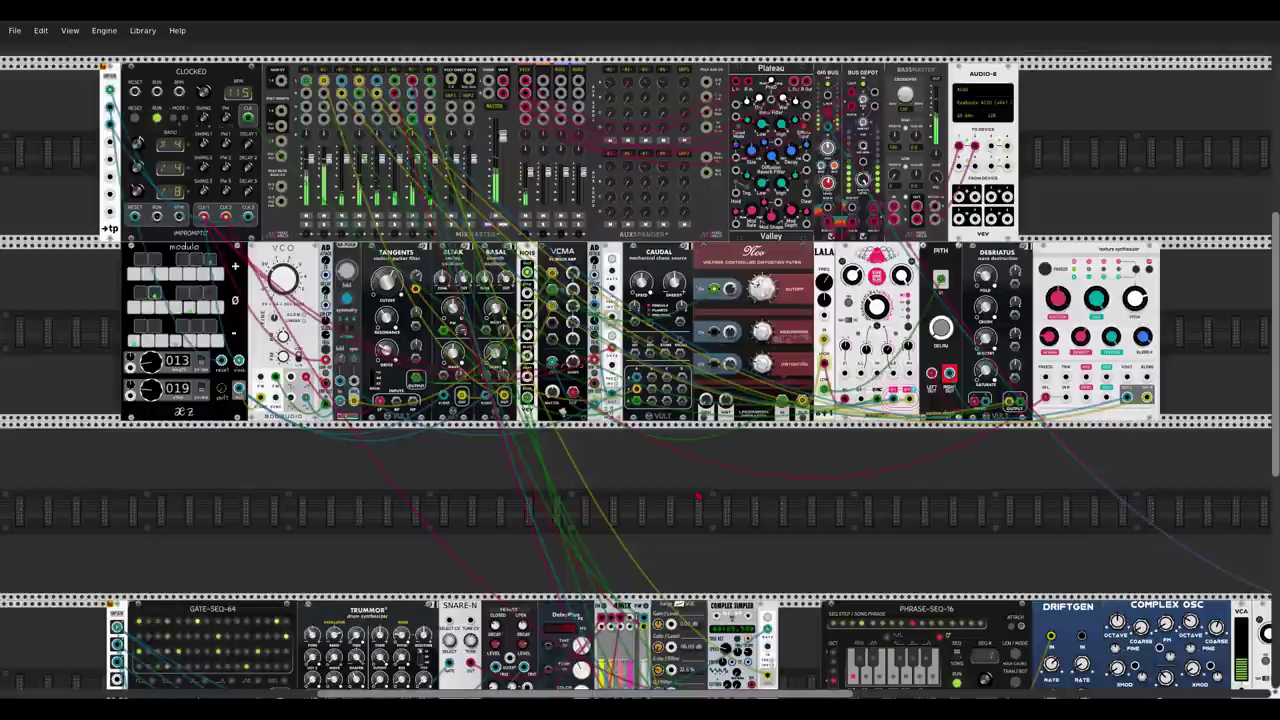
pyautogui.moveTo(829, 521); pyautogui.dragTo(690, 416)
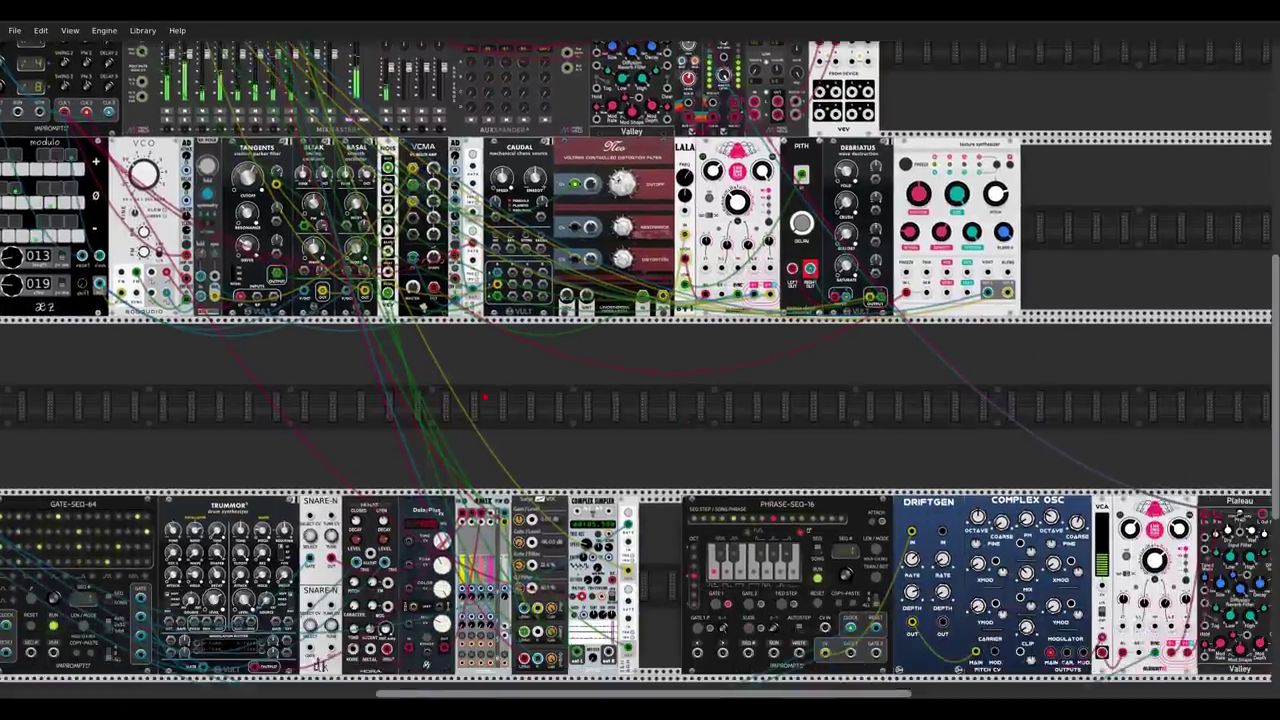
pyautogui.moveTo(437, 370); pyautogui.dragTo(543, 427)
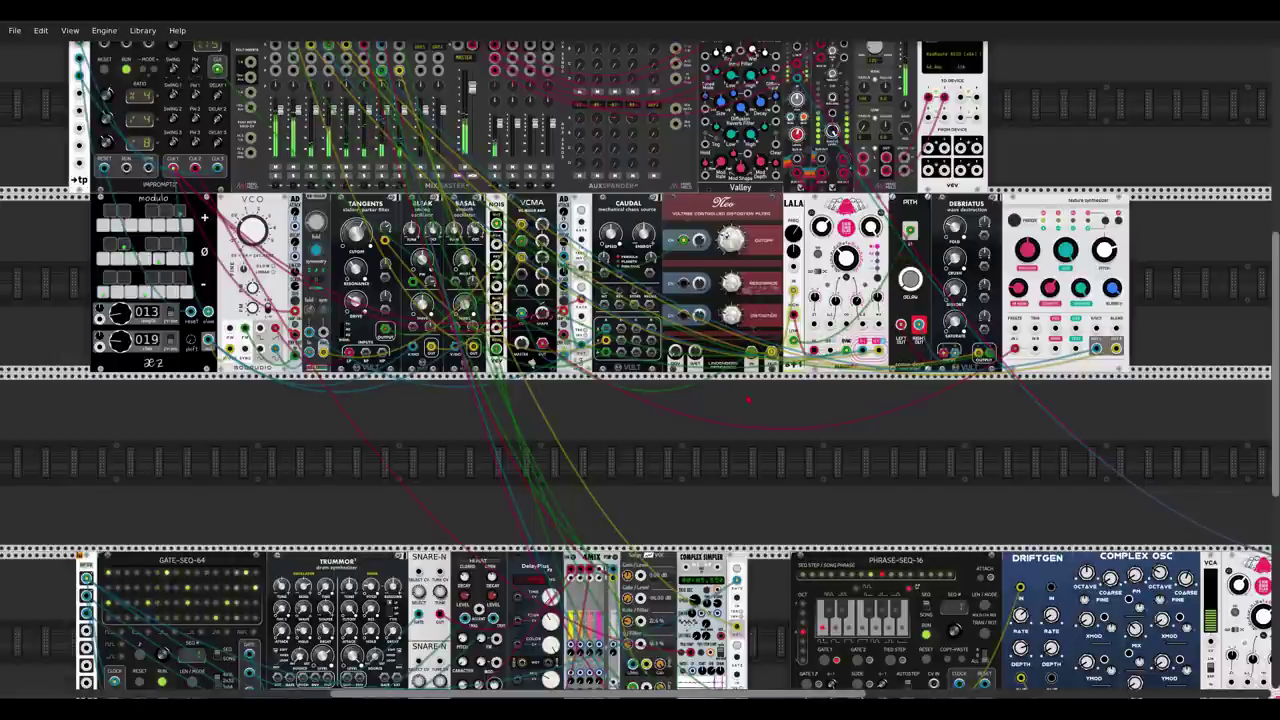
pyautogui.moveTo(567, 510); pyautogui.dragTo(609, 416)
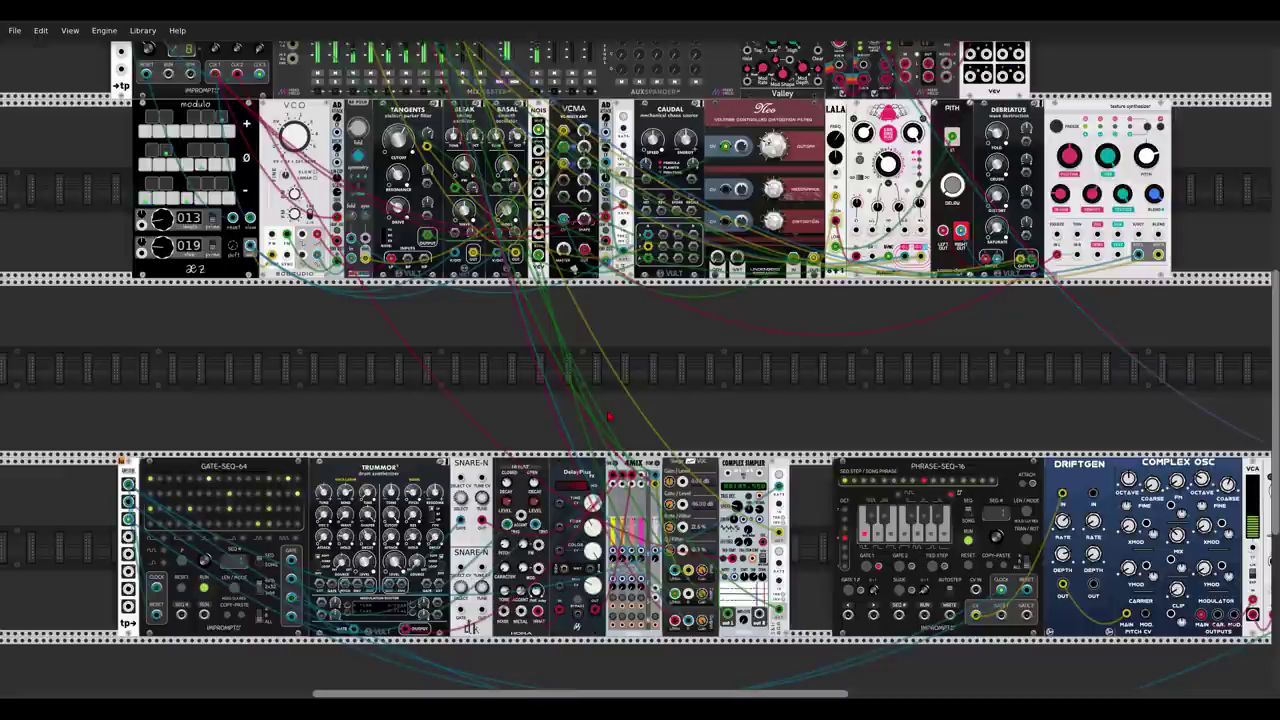